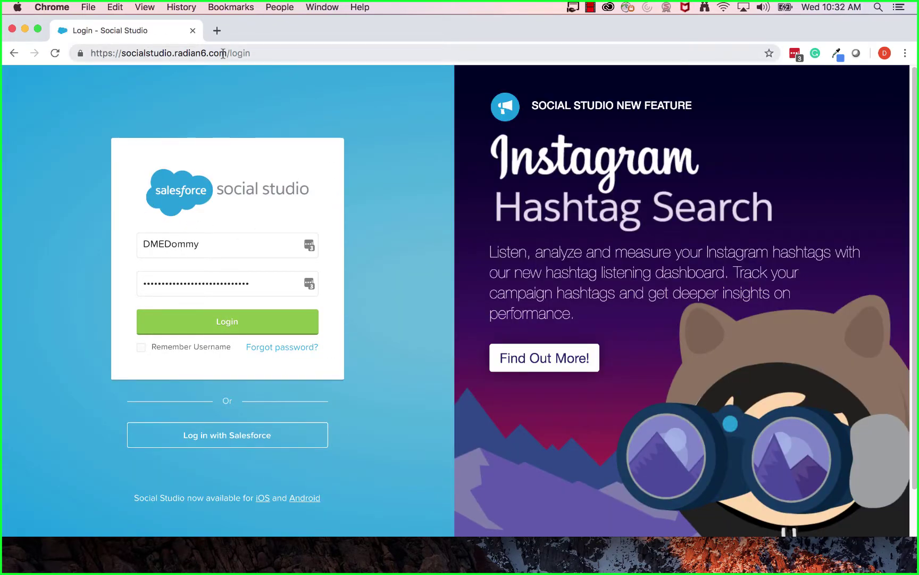
Step: Log in to Social Studio with the filled-in credentials and switch to the DeptVetAffairs (DME) workspace
{"action": "left_click", "coordinate": [249, 322]}
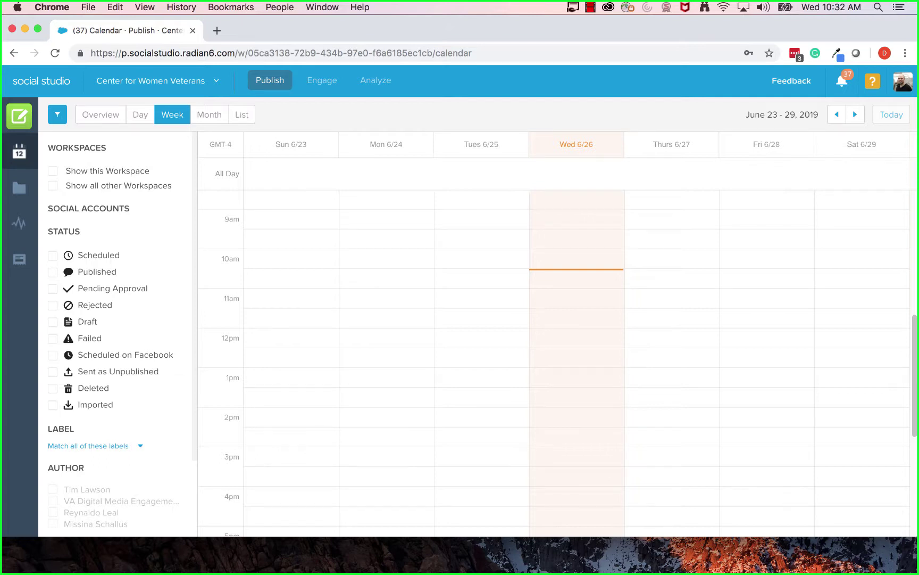
{"action": "key", "text": "alt+super+2"}
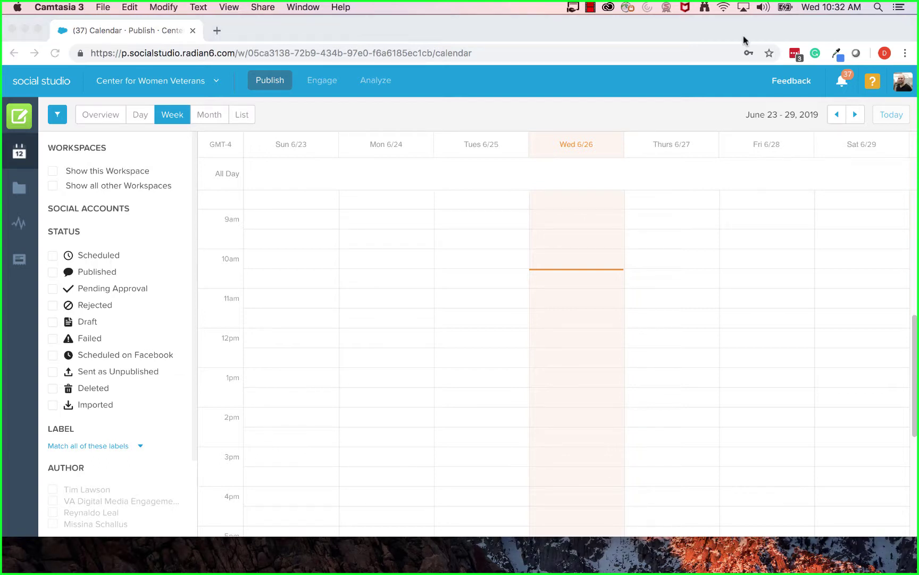
{"action": "left_click", "coordinate": [157, 75]}
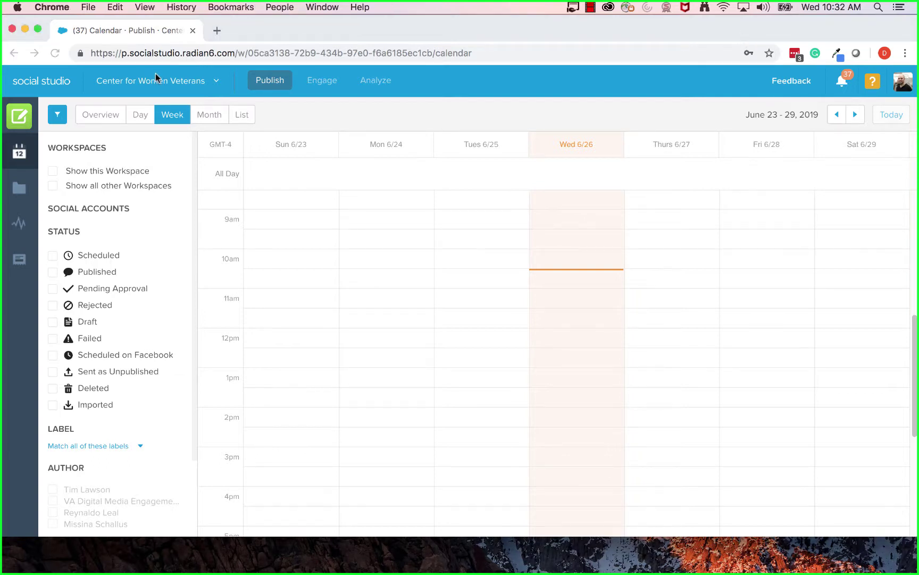
{"action": "left_click", "coordinate": [219, 82]}
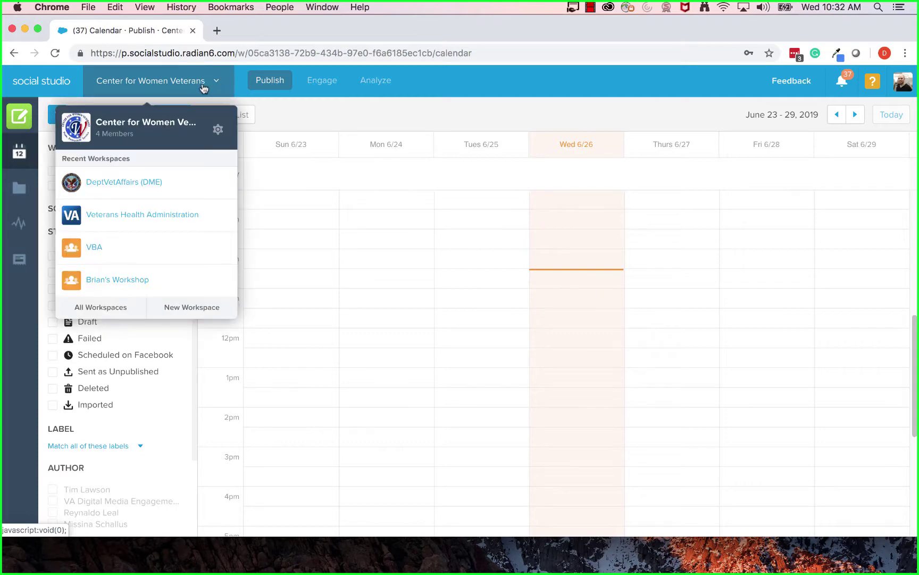
{"action": "left_click", "coordinate": [126, 184]}
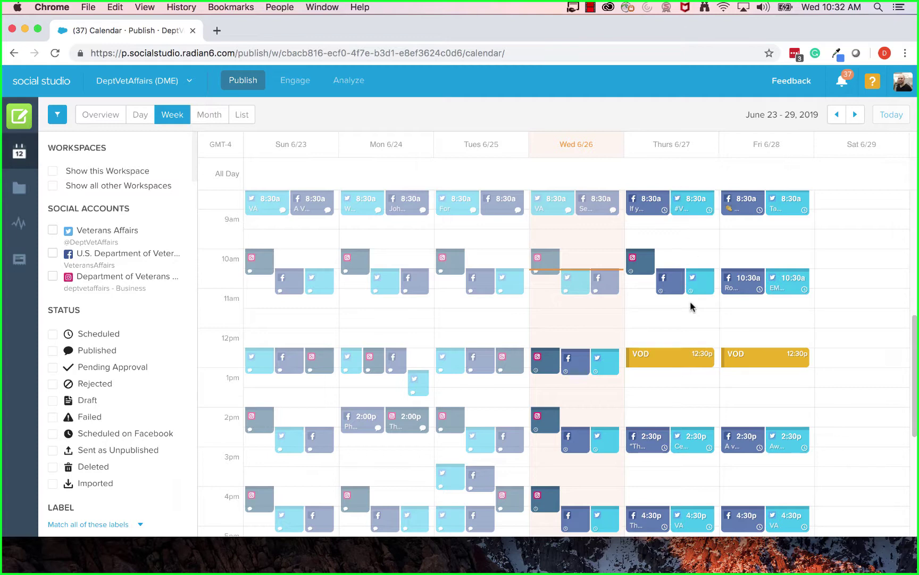
Step: Look through the posts on the June 23 - 29, 2019 week calendar and the post types offered for new content
{"action": "scroll", "coordinate": [742, 326], "scroll_direction": "down", "scroll_amount": 1}
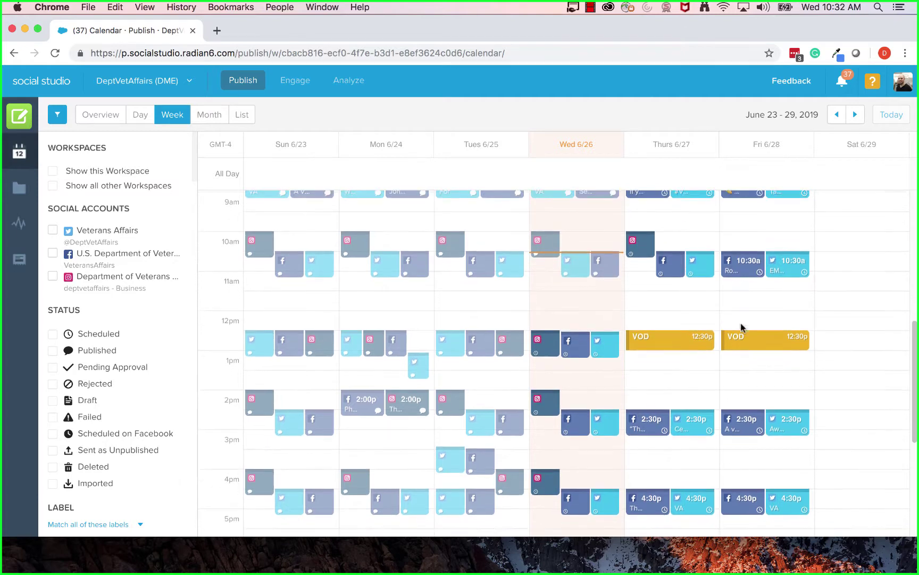
{"action": "scroll", "coordinate": [742, 326], "scroll_direction": "down", "scroll_amount": 1}
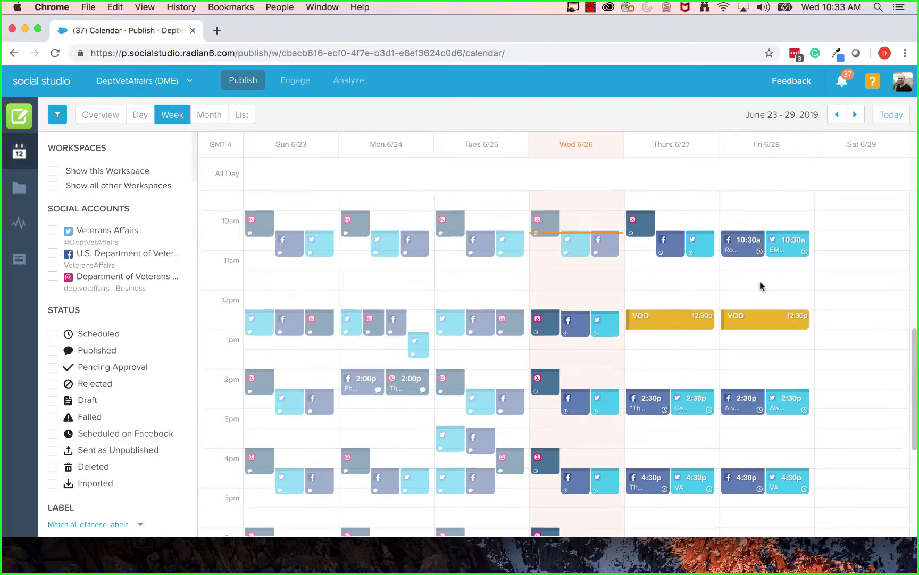
{"action": "scroll", "coordinate": [760, 285], "scroll_direction": "up", "scroll_amount": 2}
{"action": "scroll", "coordinate": [760, 286], "scroll_direction": "up", "scroll_amount": 1}
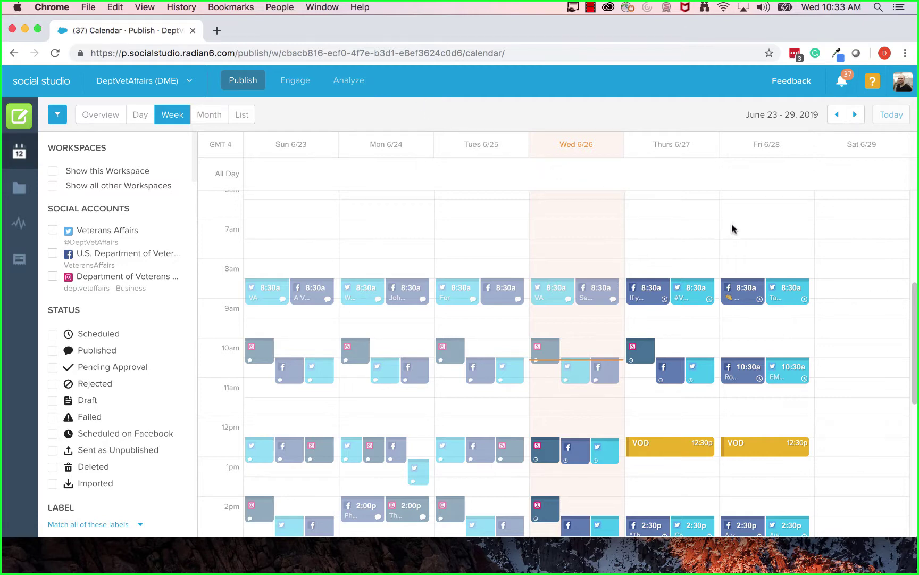
{"action": "scroll", "coordinate": [732, 229], "scroll_direction": "down", "scroll_amount": 2}
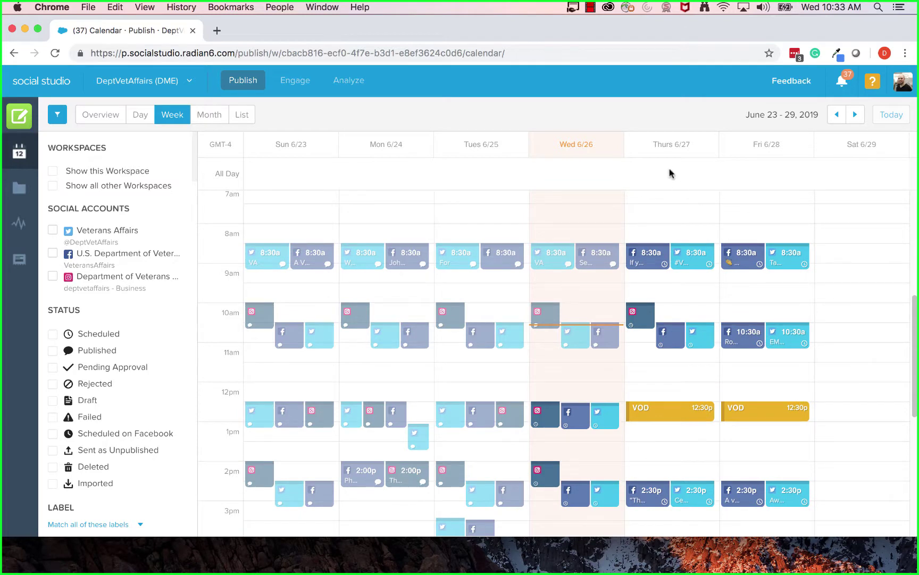
{"action": "left_click", "coordinate": [20, 118]}
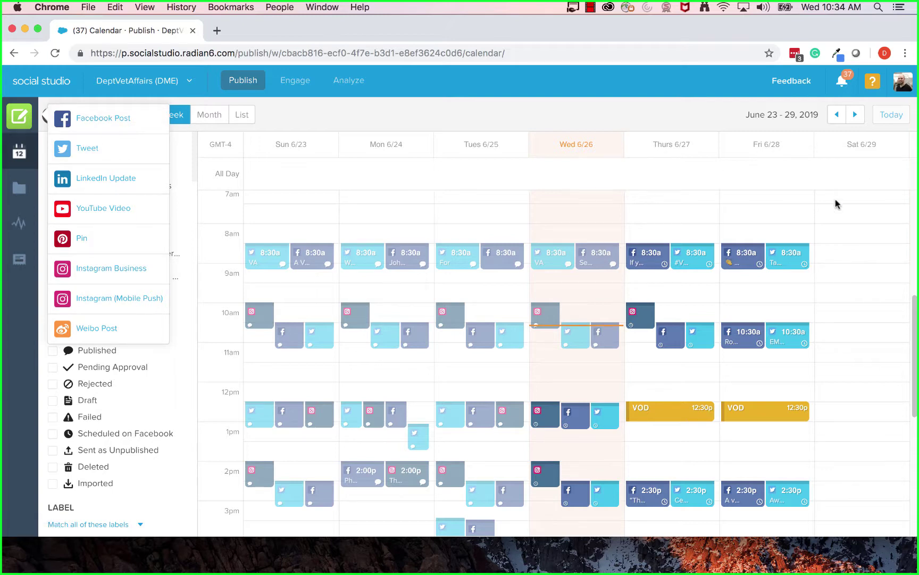
{"action": "left_click", "coordinate": [845, 224]}
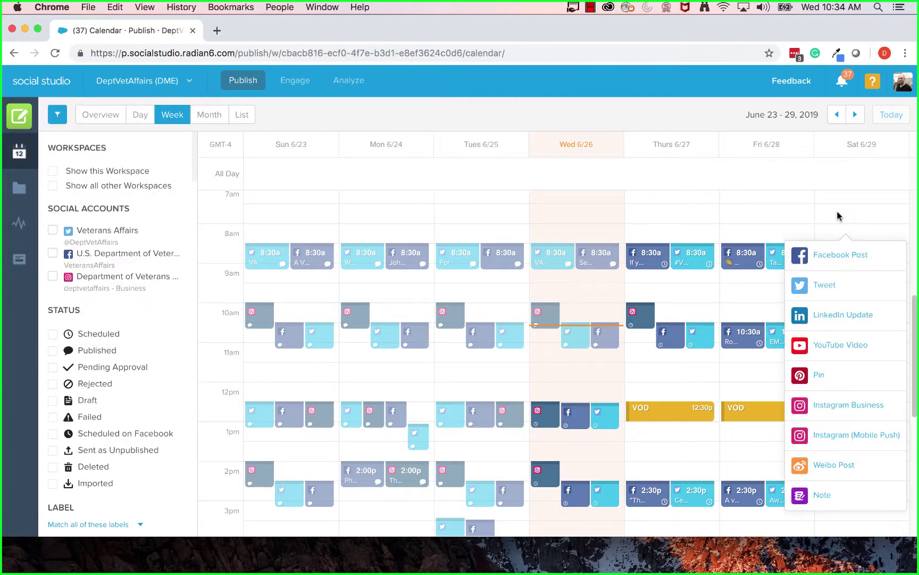
{"action": "left_click", "coordinate": [747, 299]}
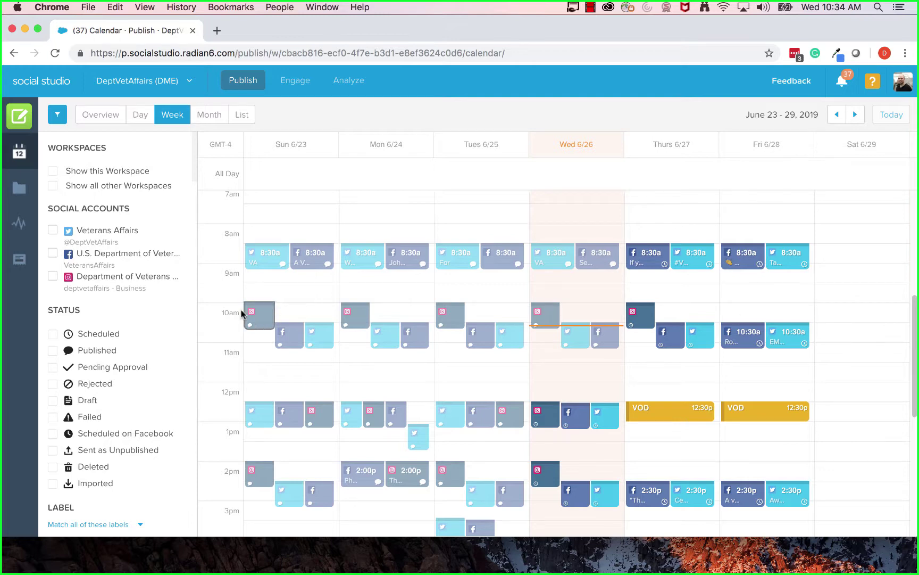
Step: Start a Facebook post in the Saturday 6/29 10:00 am slot and address it to the U.S. Department of Veterans Affairs account
{"action": "left_click", "coordinate": [851, 317]}
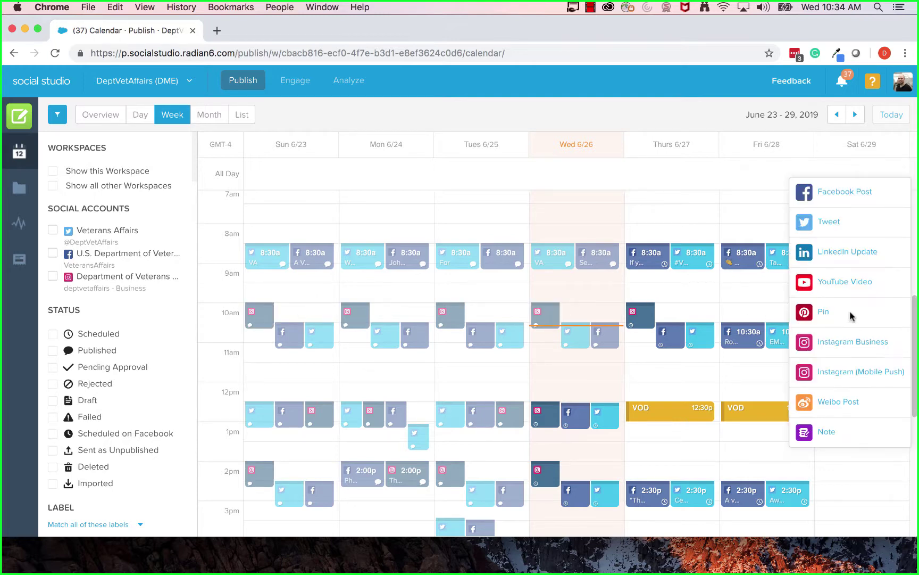
{"action": "left_click", "coordinate": [834, 194]}
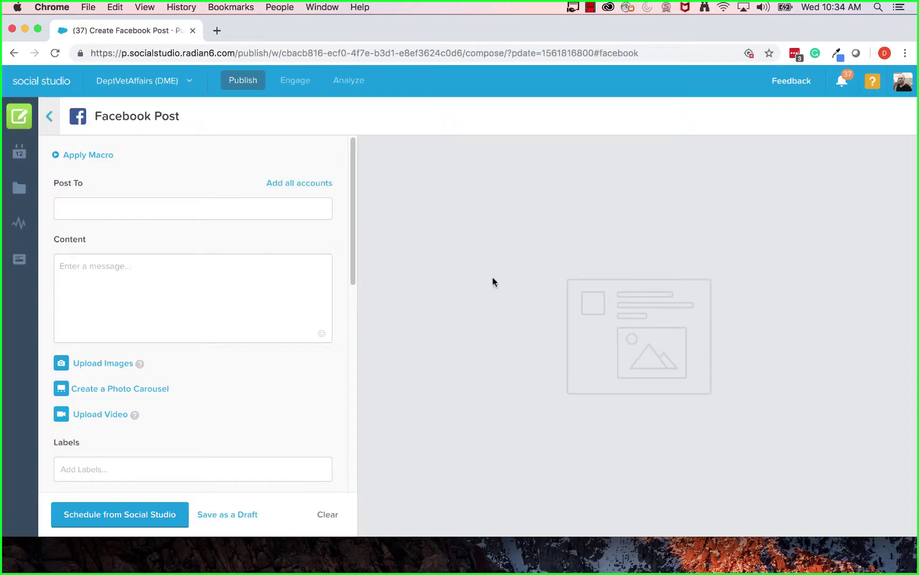
{"action": "scroll", "coordinate": [242, 335], "scroll_direction": "down", "scroll_amount": 8}
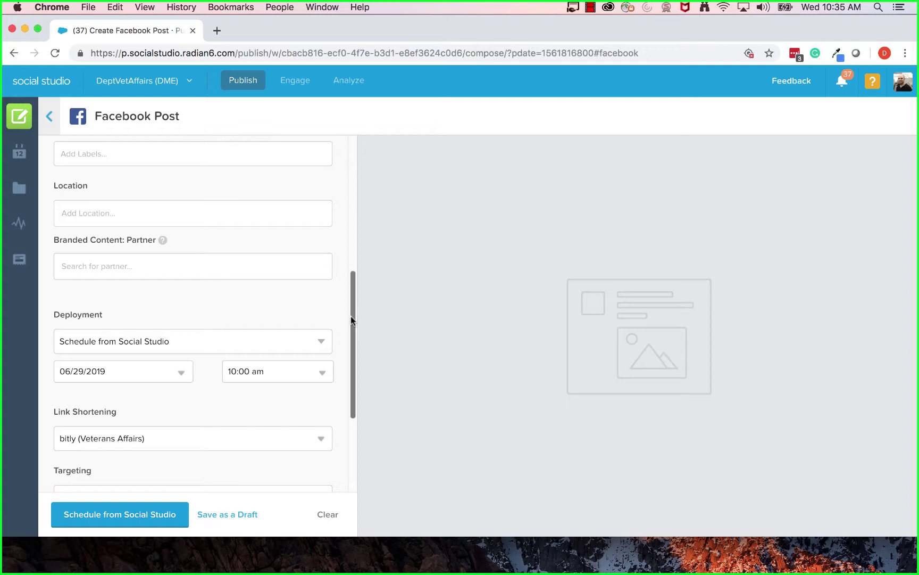
{"action": "left_click_drag", "start_coordinate": [352, 313], "coordinate": [341, 173]}
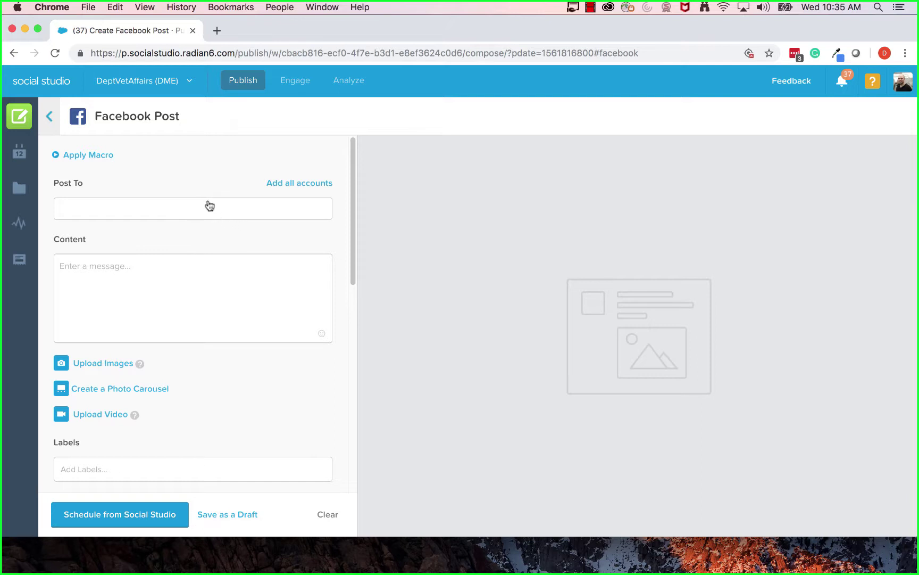
{"action": "left_click", "coordinate": [133, 211]}
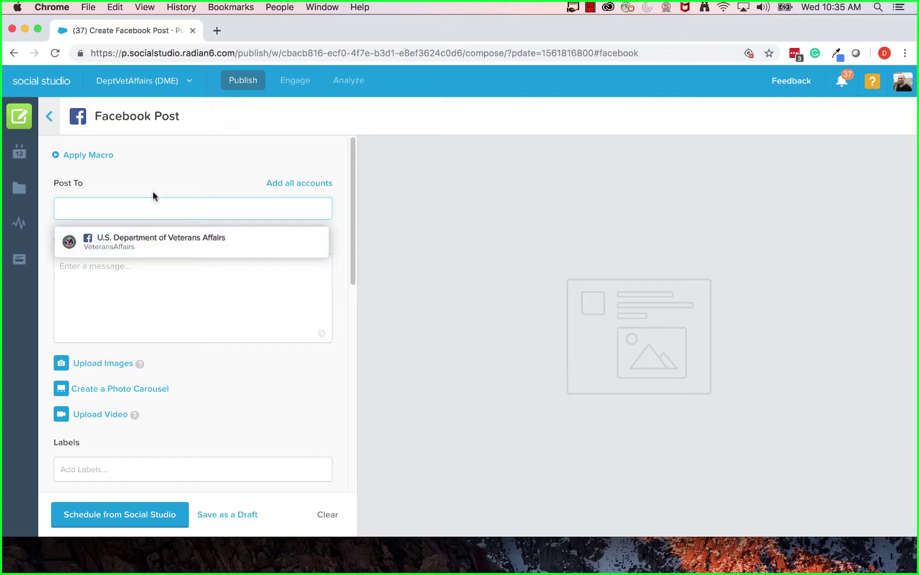
{"action": "left_click", "coordinate": [177, 243]}
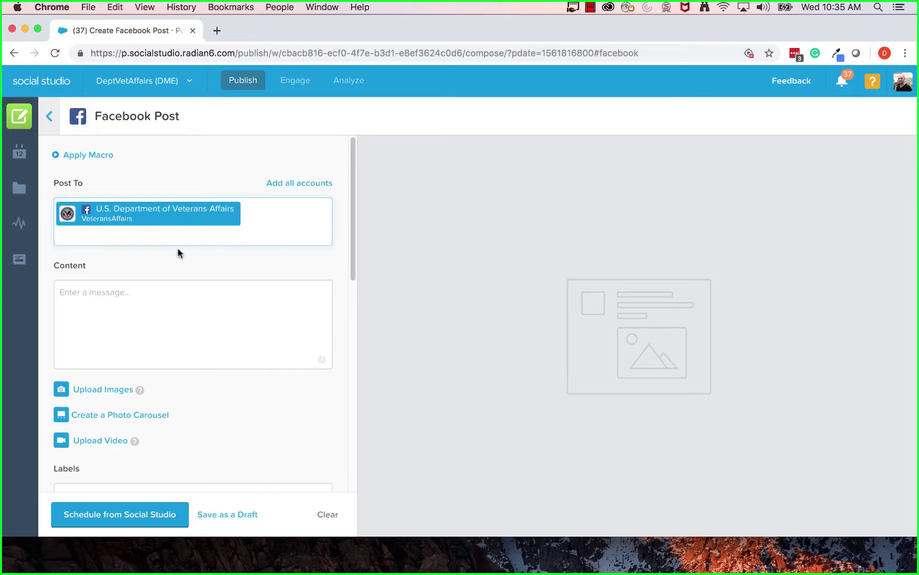
Step: Write "This is an awesome post. Yay!" as the content of the Facebook post
{"action": "left_click", "coordinate": [218, 318]}
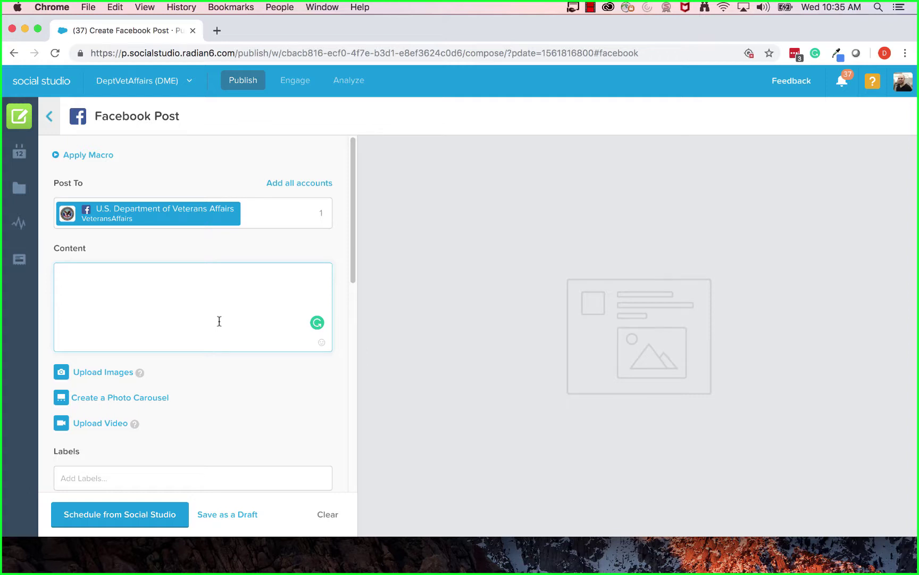
{"action": "type", "text": "This is an aw"}
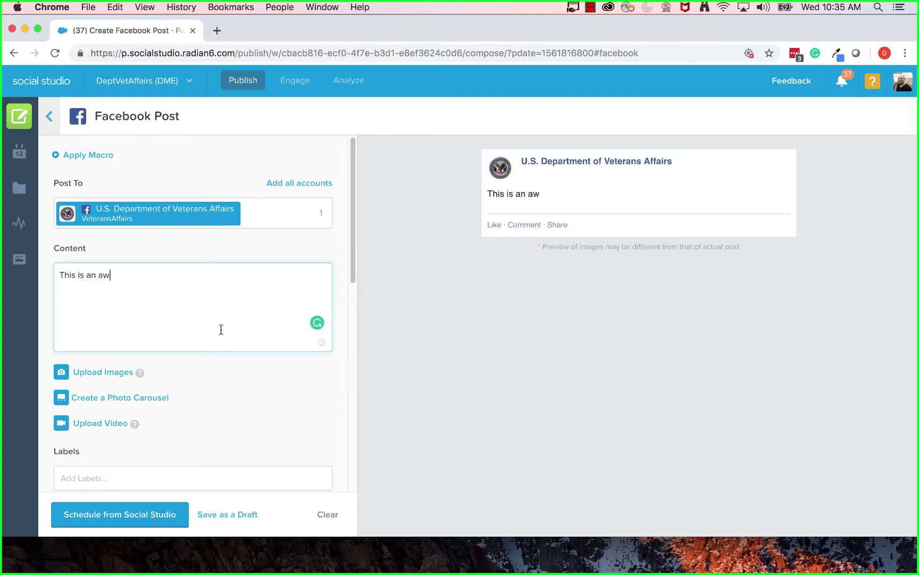
{"action": "type", "text": "esome post."}
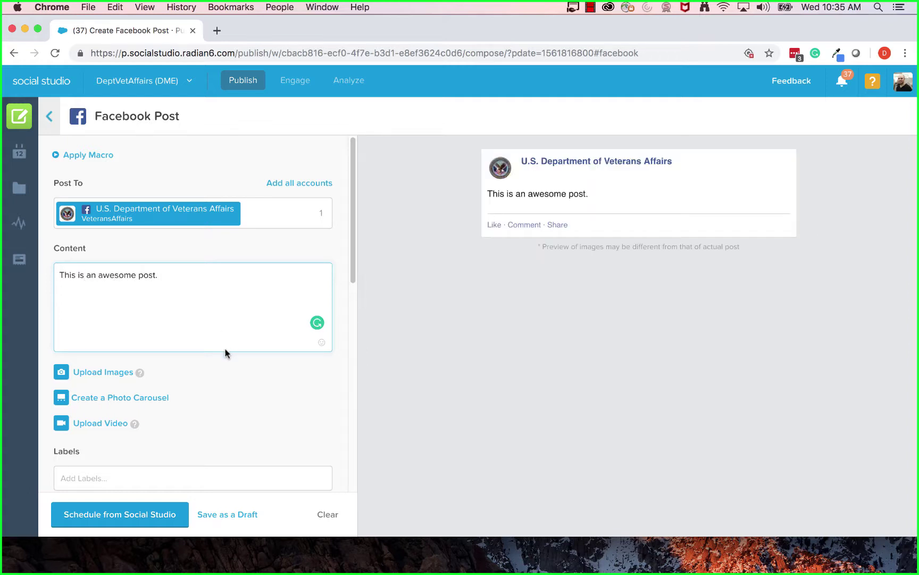
{"action": "type", "text": " Yay!"}
Step: Open nbcnews.com in a new browser tab
{"action": "left_click", "coordinate": [218, 32]}
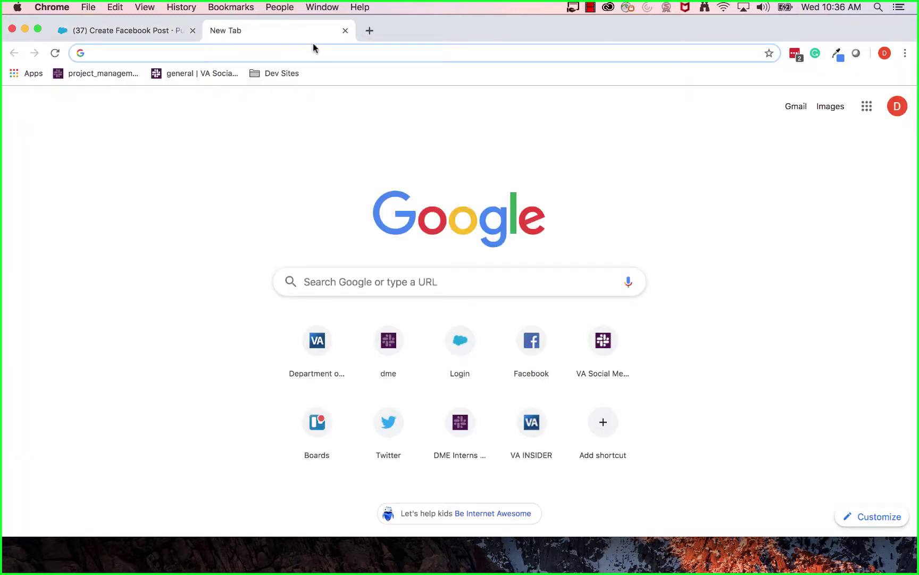
{"action": "type", "text": "nb"}
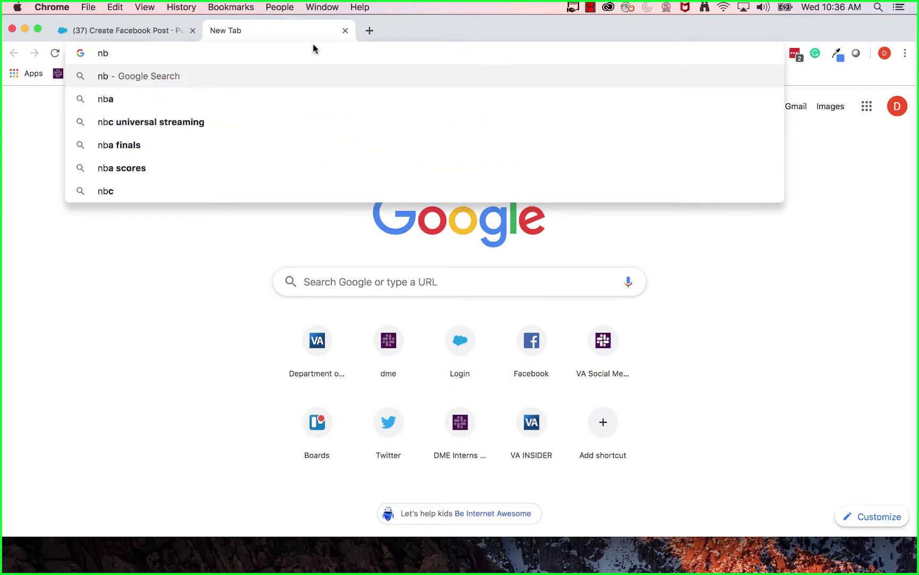
{"action": "type", "text": "cnews"}
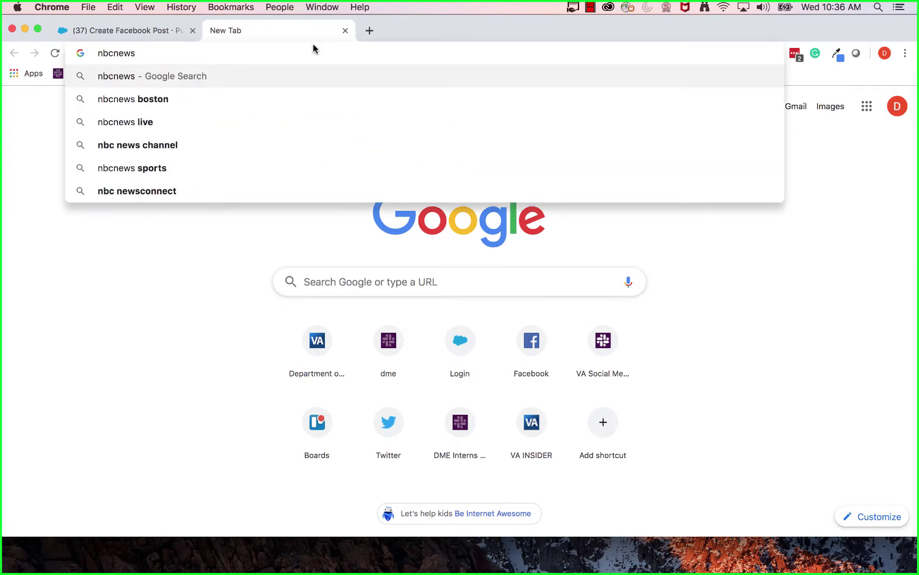
{"action": "type", "text": ".com"}
{"action": "key", "text": "Return"}
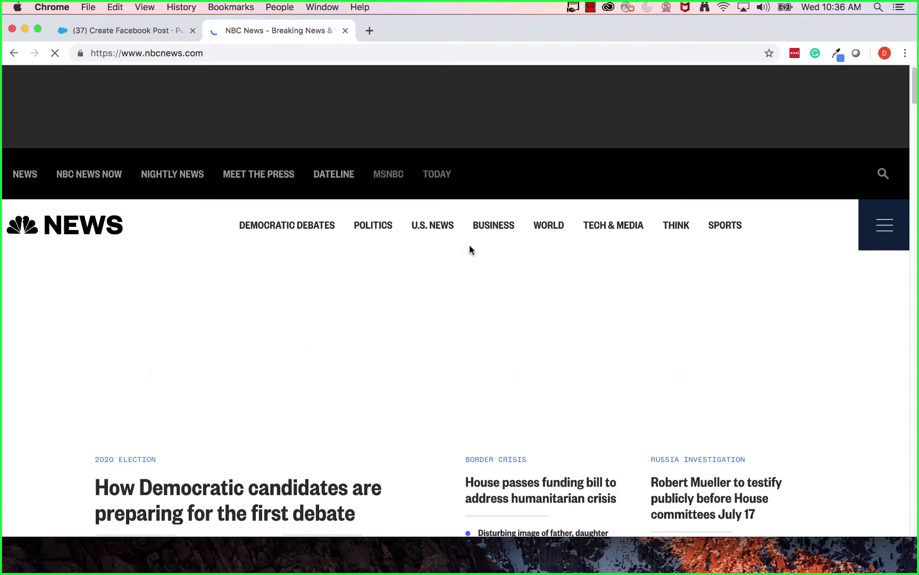
Step: Search the NBC News site for "veterans affairs"
{"action": "scroll", "coordinate": [524, 249], "scroll_direction": "down", "scroll_amount": 1}
{"action": "scroll", "coordinate": [539, 248], "scroll_direction": "up", "scroll_amount": 2}
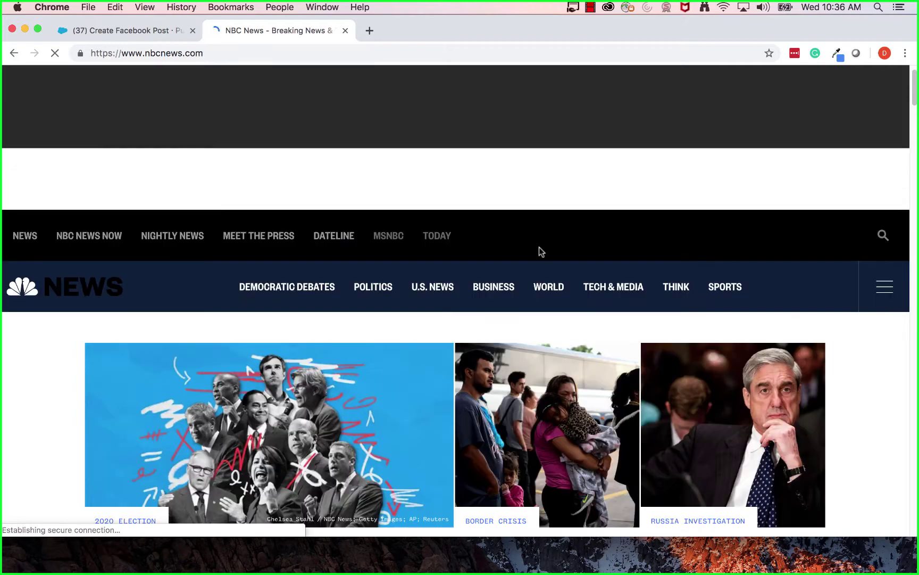
{"action": "scroll", "coordinate": [538, 249], "scroll_direction": "down", "scroll_amount": 3}
{"action": "scroll", "coordinate": [539, 249], "scroll_direction": "down", "scroll_amount": 4}
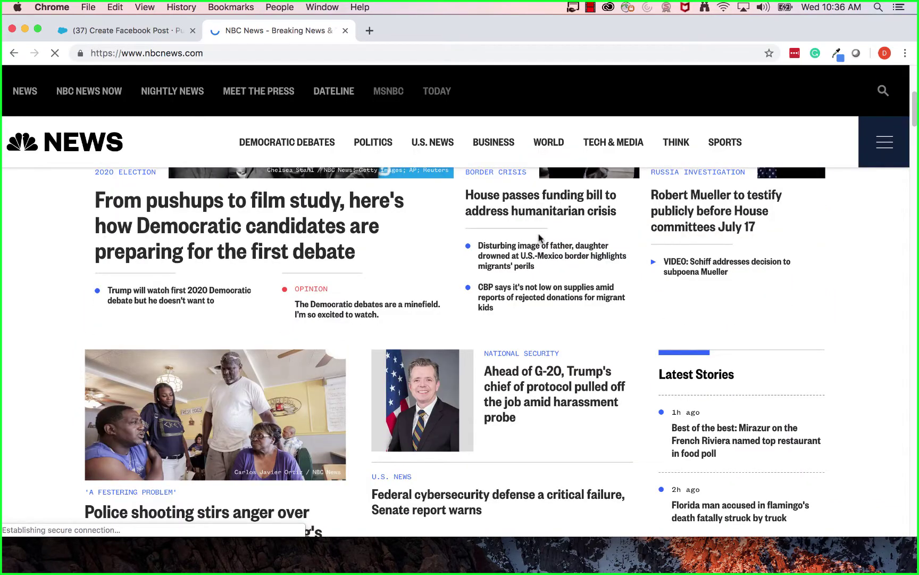
{"action": "scroll", "coordinate": [536, 232], "scroll_direction": "up", "scroll_amount": 6}
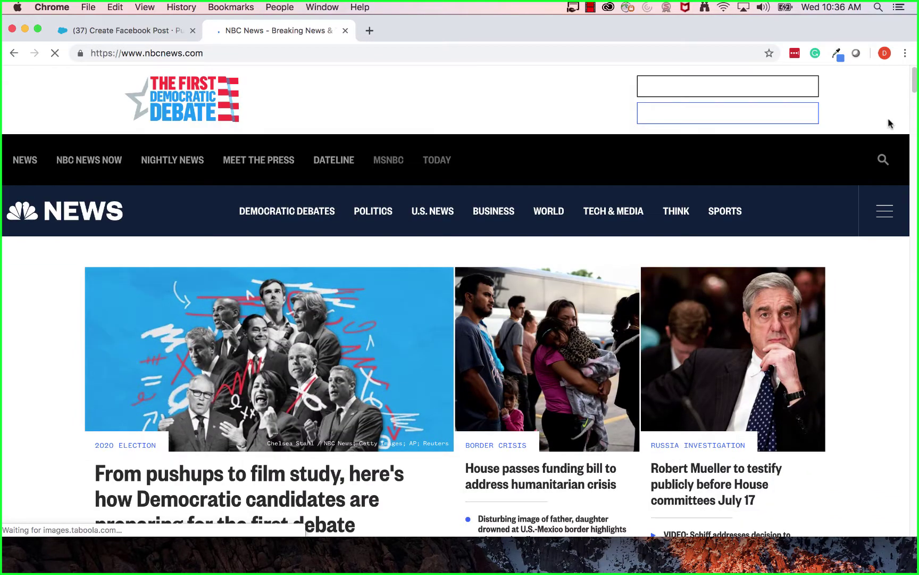
{"action": "left_click", "coordinate": [882, 159]}
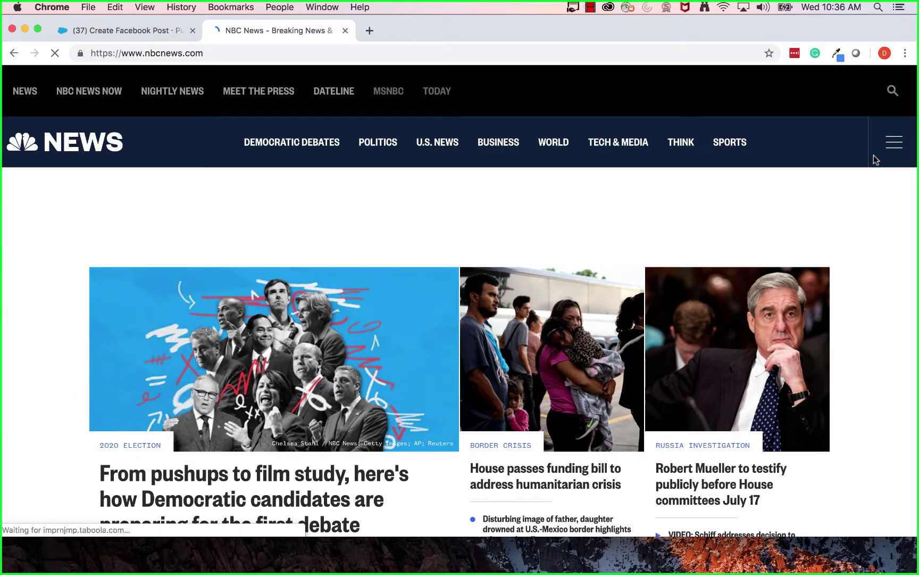
{"action": "left_click", "coordinate": [315, 308]}
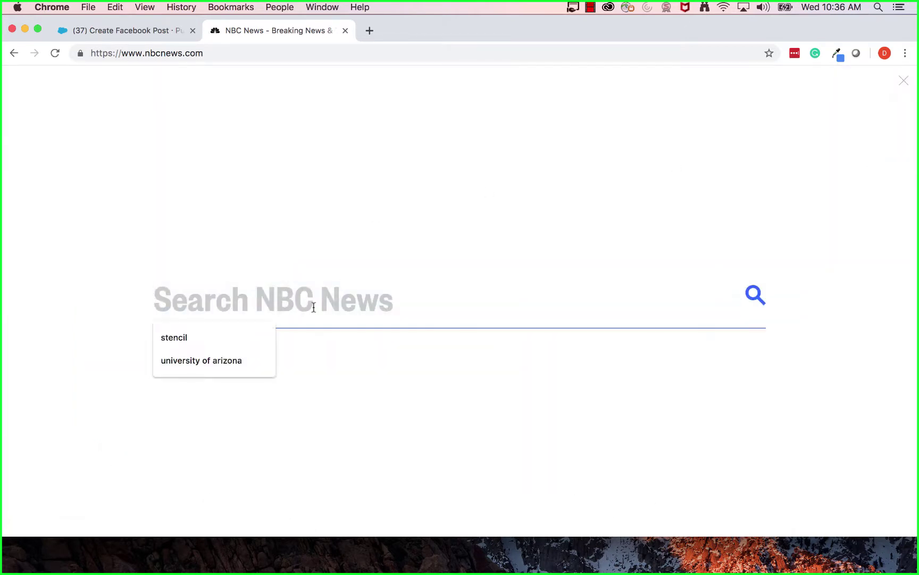
{"action": "type", "text": "vetera"}
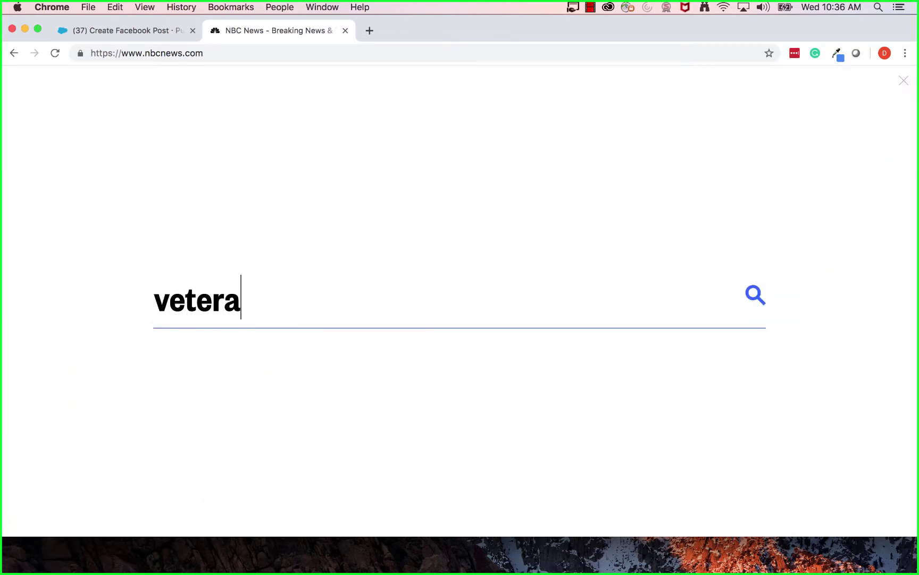
{"action": "type", "text": "ns affairs"}
{"action": "key", "text": "Return"}
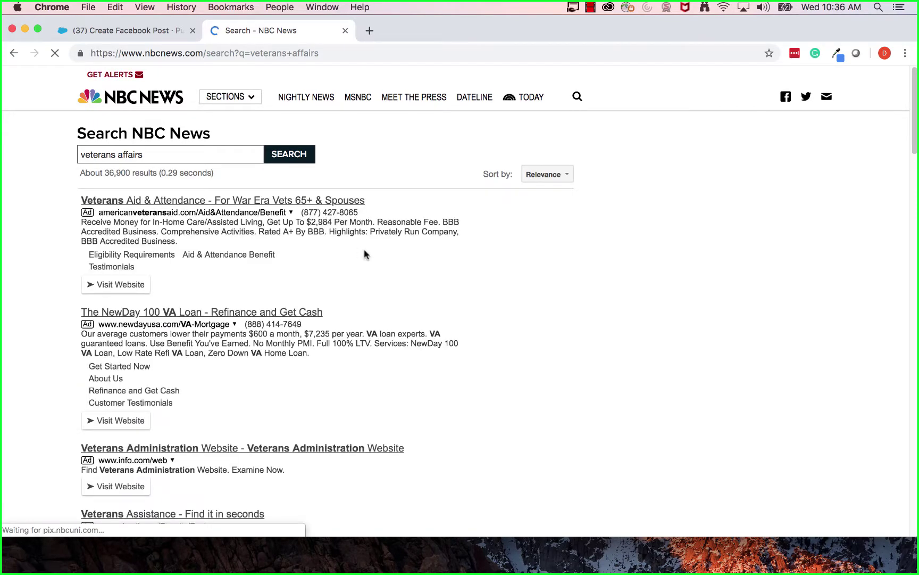
Step: Open the article on Veterans Affairs telling Capitol Hill it won't repay underpaid GI Bill recipients in a separate tab and switch to it
{"action": "scroll", "coordinate": [565, 308], "scroll_direction": "down", "scroll_amount": 5}
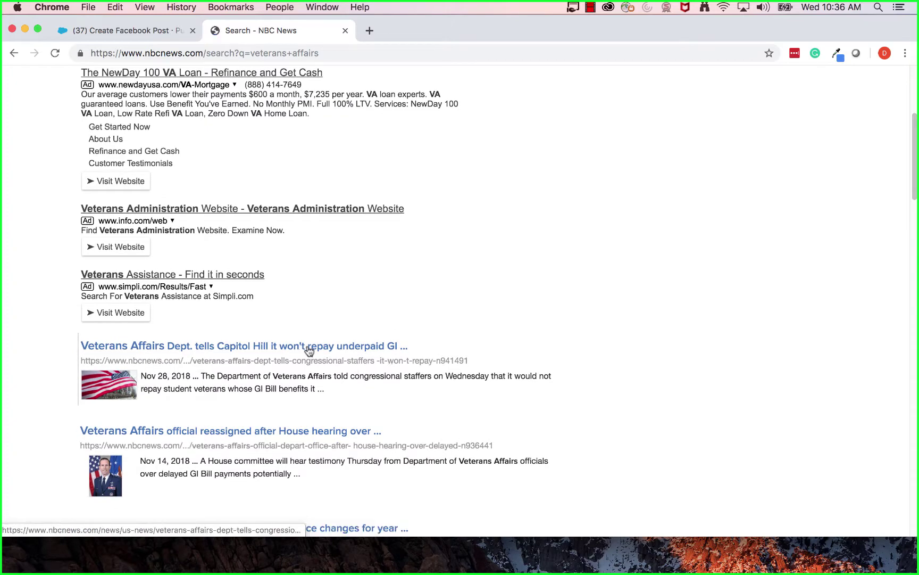
{"action": "triple_click", "coordinate": [309, 346]}
{"action": "right_click", "coordinate": [309, 347]}
{"action": "left_click", "coordinate": [340, 351]}
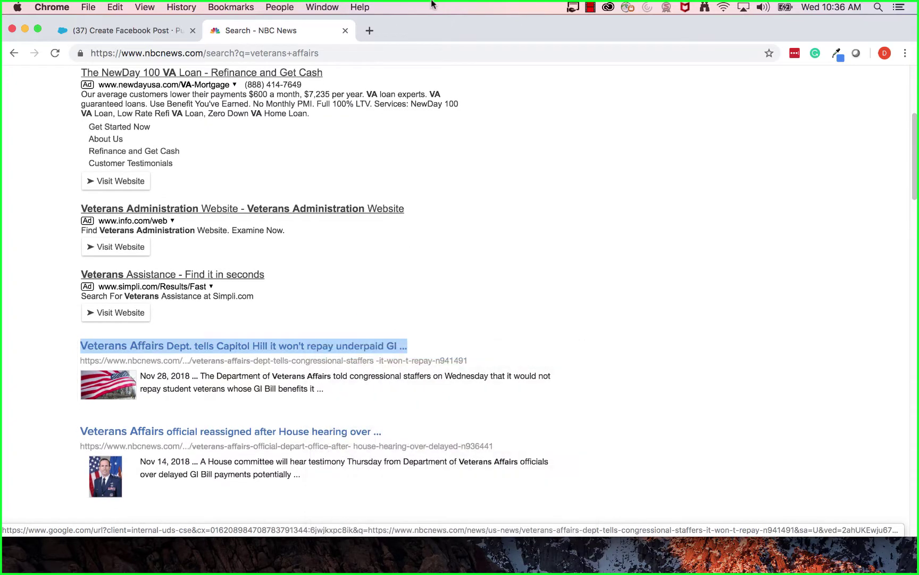
{"action": "left_click", "coordinate": [419, 33]}
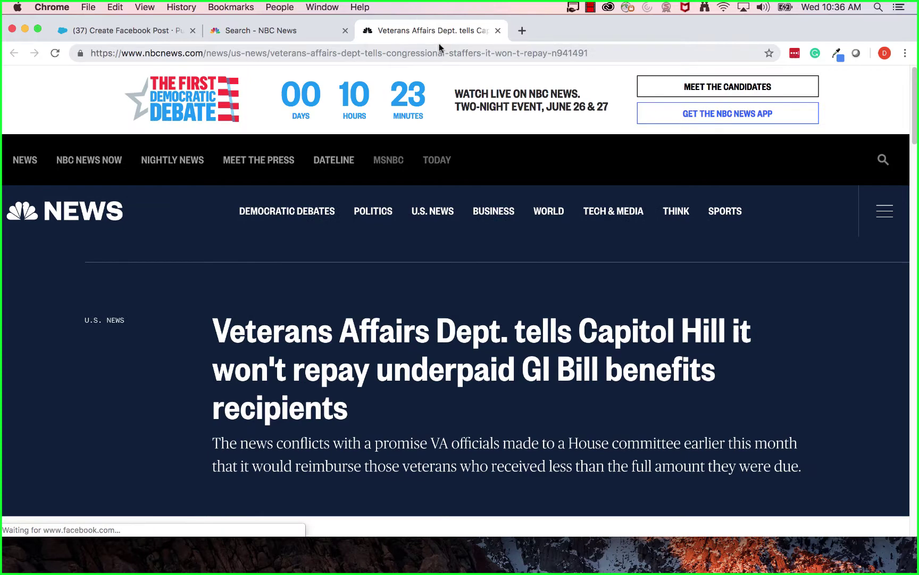
Step: Copy the NBC News article's URL and switch back to the Facebook post being composed
{"action": "left_click", "coordinate": [437, 46]}
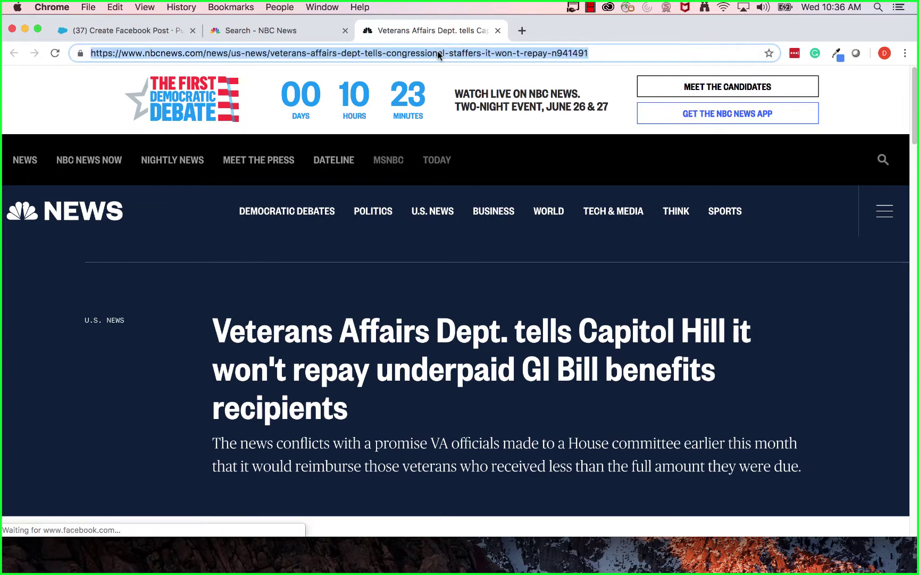
{"action": "key", "text": "super+c"}
{"action": "left_click", "coordinate": [106, 31]}
Step: Replace the post content with "Check out this story about the GI Bill." followed by the copied article URL
{"action": "left_click", "coordinate": [171, 282]}
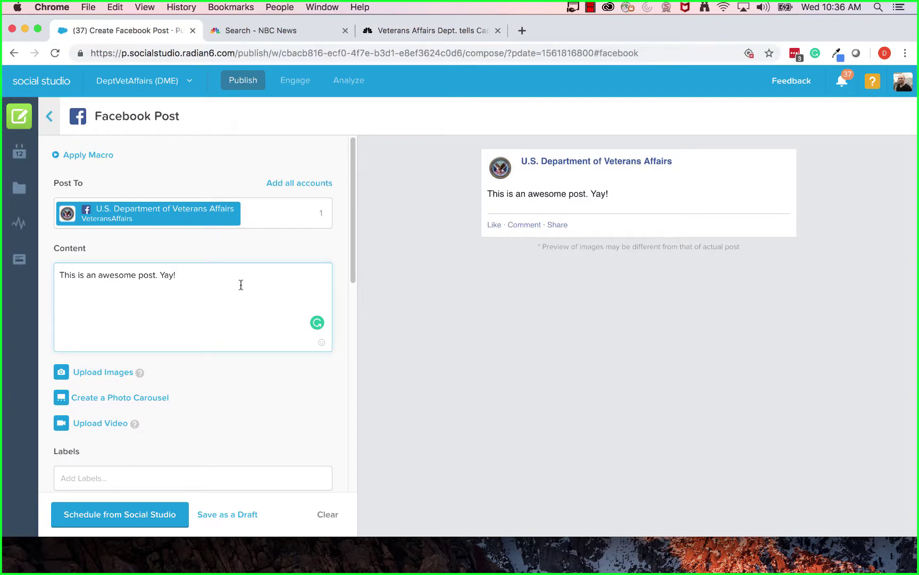
{"action": "key", "text": "super+a"}
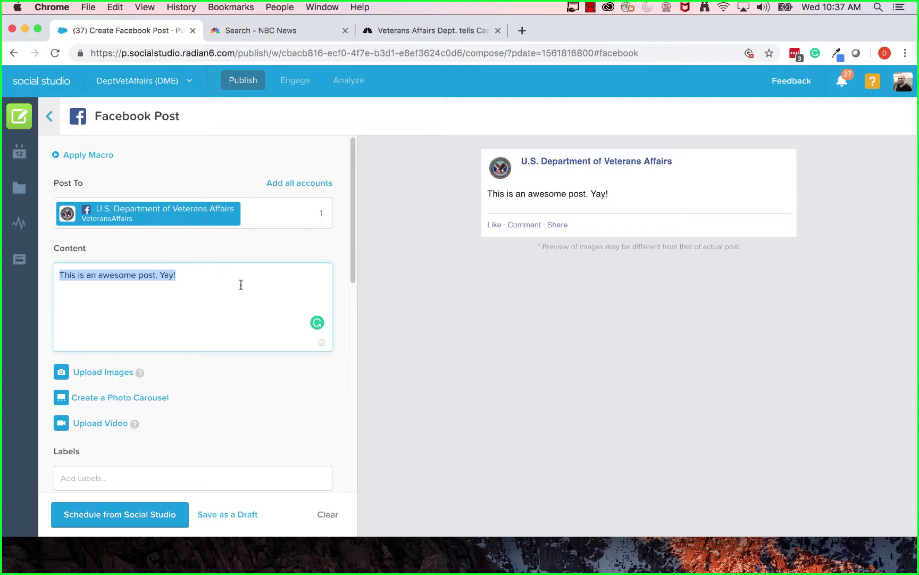
{"action": "type", "text": "Check out this "}
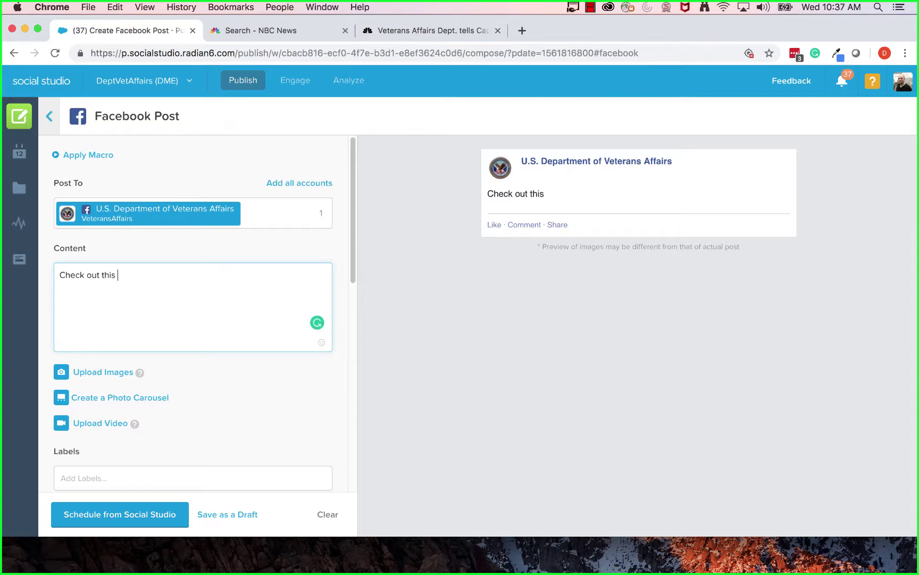
{"action": "type", "text": "story about the G"}
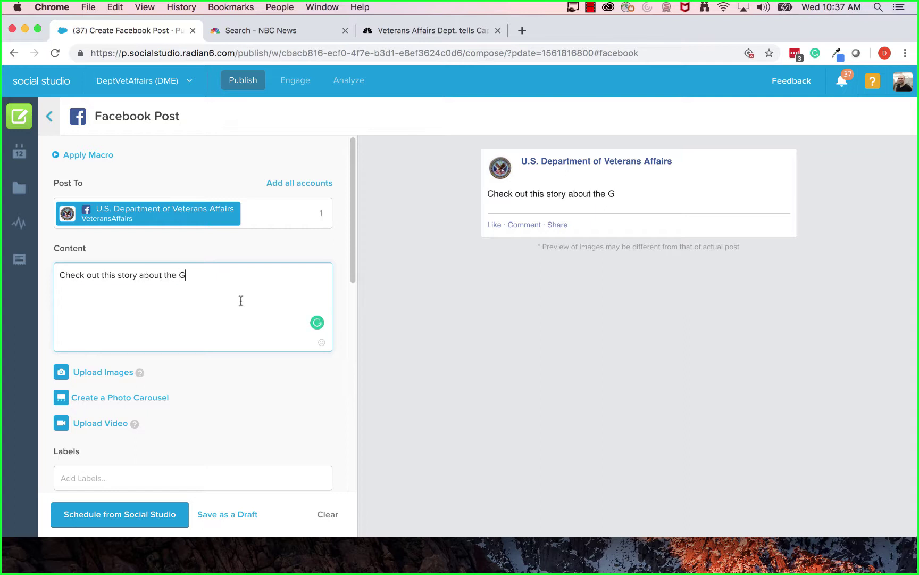
{"action": "type", "text": "I Bill."}
{"action": "key", "text": "super+v"}
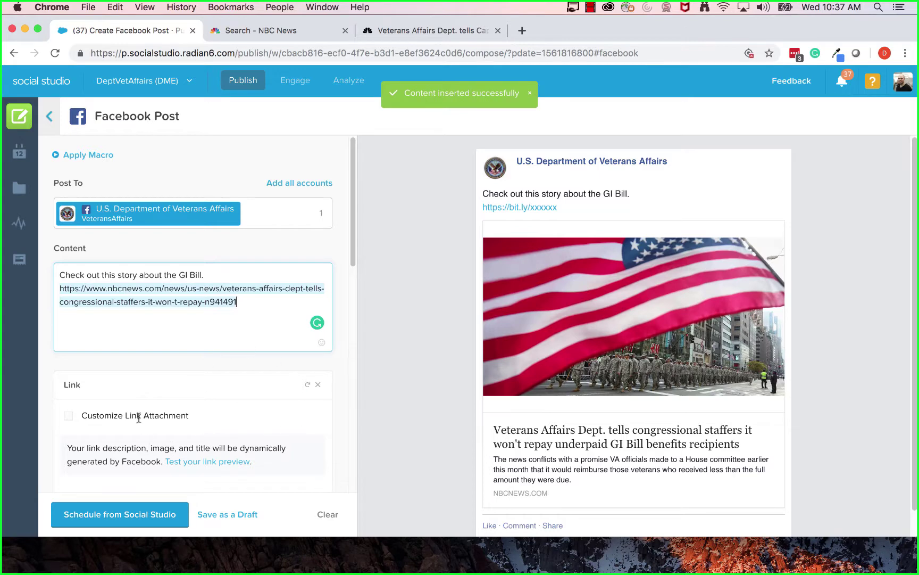
Step: Delete the article URL from the post's content text, keeping its link attachment
{"action": "scroll", "coordinate": [104, 383], "scroll_direction": "down", "scroll_amount": 1}
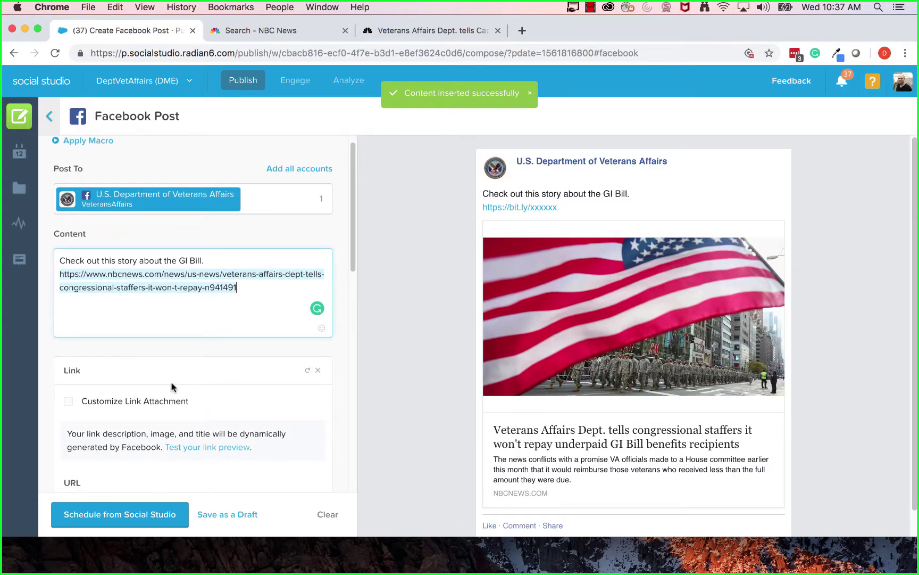
{"action": "scroll", "coordinate": [175, 385], "scroll_direction": "down", "scroll_amount": 2}
{"action": "scroll", "coordinate": [211, 394], "scroll_direction": "down", "scroll_amount": 2}
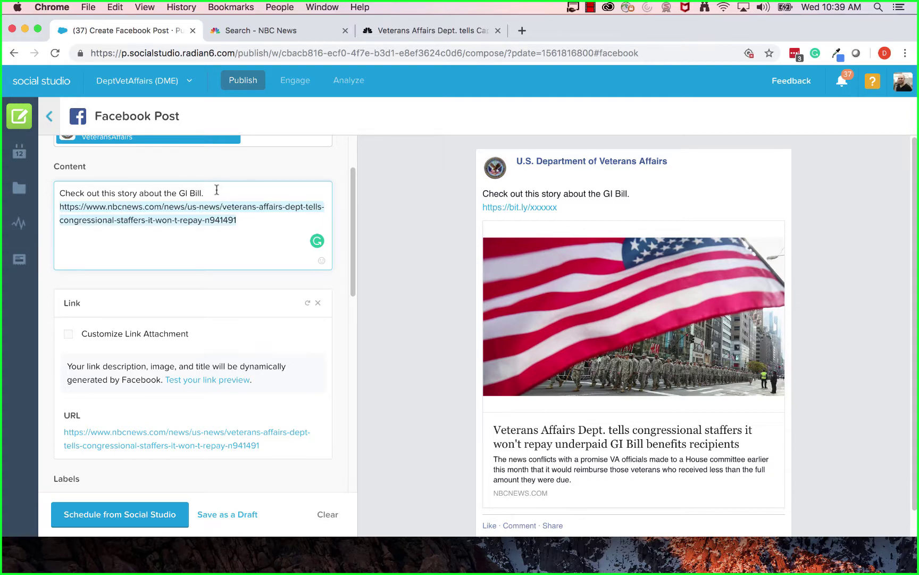
{"action": "left_click_drag", "start_coordinate": [216, 190], "coordinate": [226, 201]}
{"action": "key", "text": "BackSpace"}
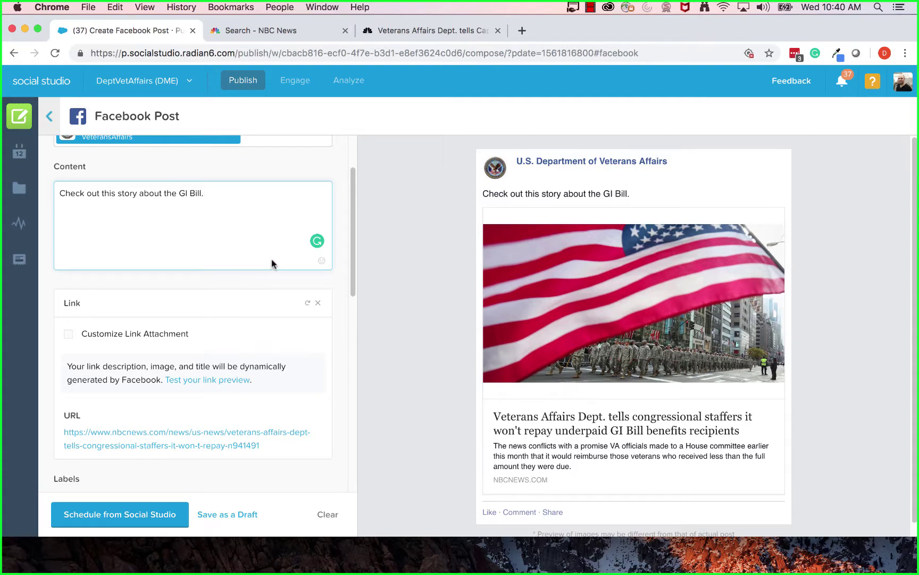
Step: Review the post's content, link attachment and remaining settings, and look at the list of available labels
{"action": "scroll", "coordinate": [268, 254], "scroll_direction": "down", "scroll_amount": 2}
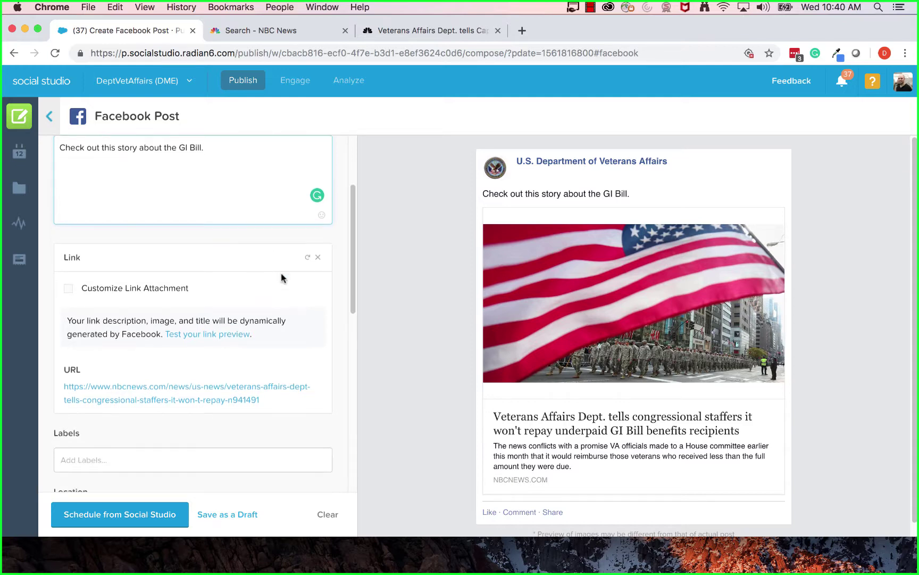
{"action": "scroll", "coordinate": [290, 302], "scroll_direction": "down", "scroll_amount": 1}
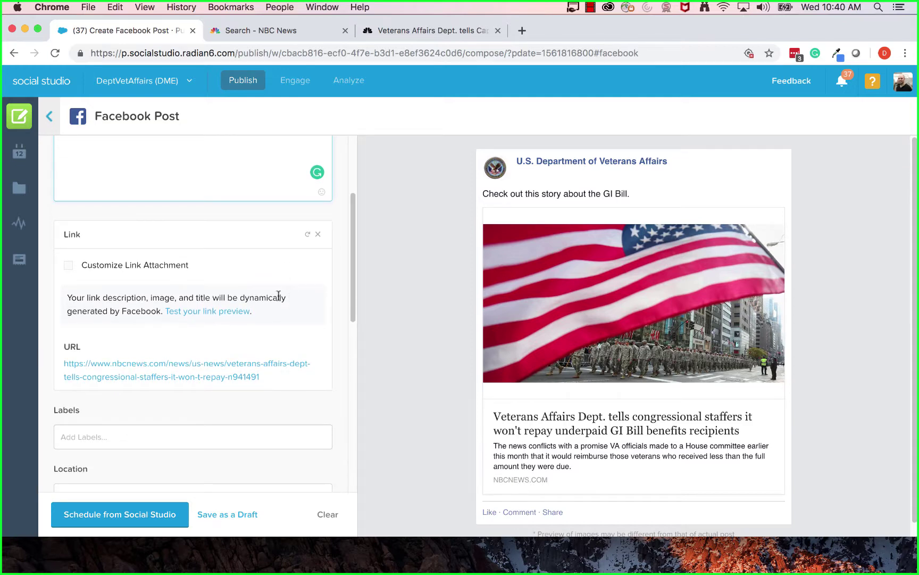
{"action": "scroll", "coordinate": [281, 308], "scroll_direction": "down", "scroll_amount": 2}
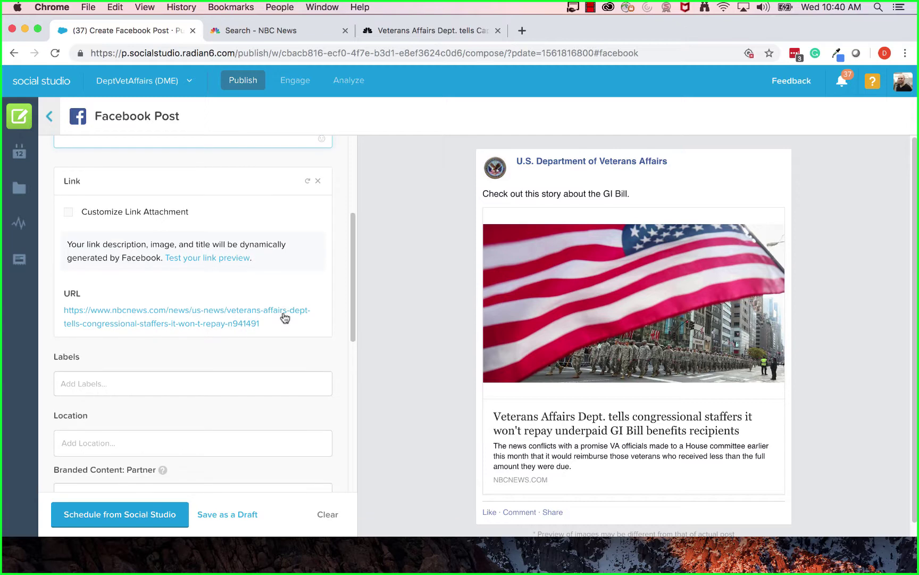
{"action": "scroll", "coordinate": [284, 318], "scroll_direction": "down", "scroll_amount": 2}
{"action": "scroll", "coordinate": [304, 345], "scroll_direction": "up", "scroll_amount": 9}
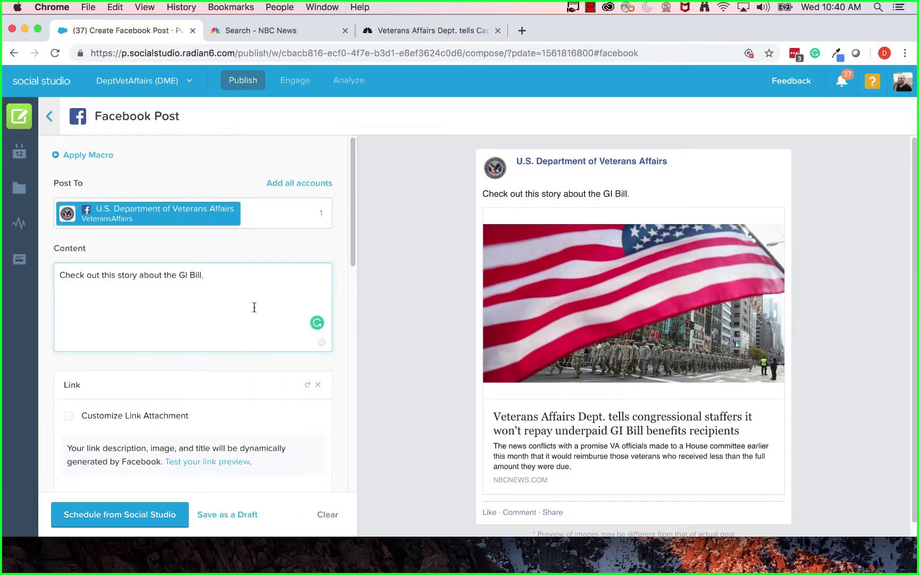
{"action": "scroll", "coordinate": [211, 308], "scroll_direction": "down", "scroll_amount": 3}
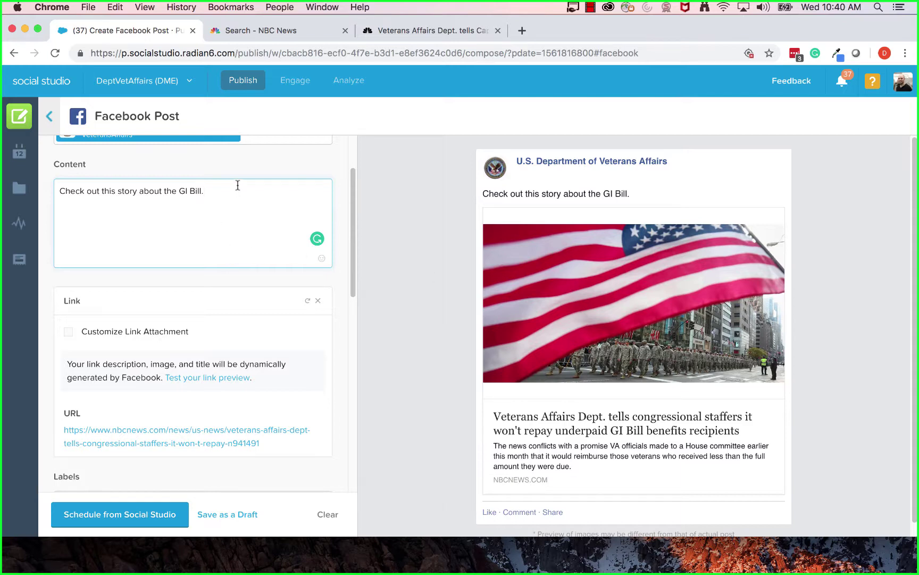
{"action": "scroll", "coordinate": [246, 242], "scroll_direction": "down", "scroll_amount": 3}
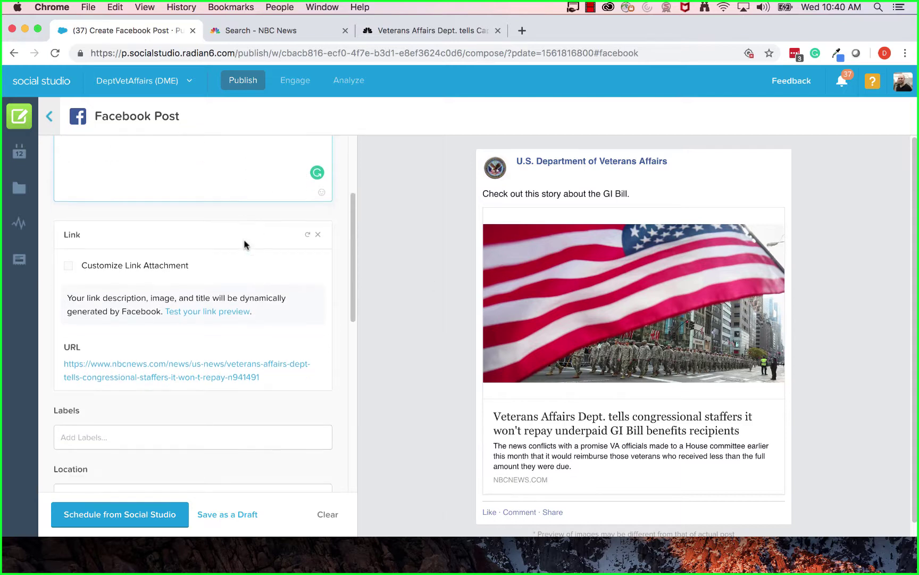
{"action": "scroll", "coordinate": [246, 243], "scroll_direction": "down", "scroll_amount": 7}
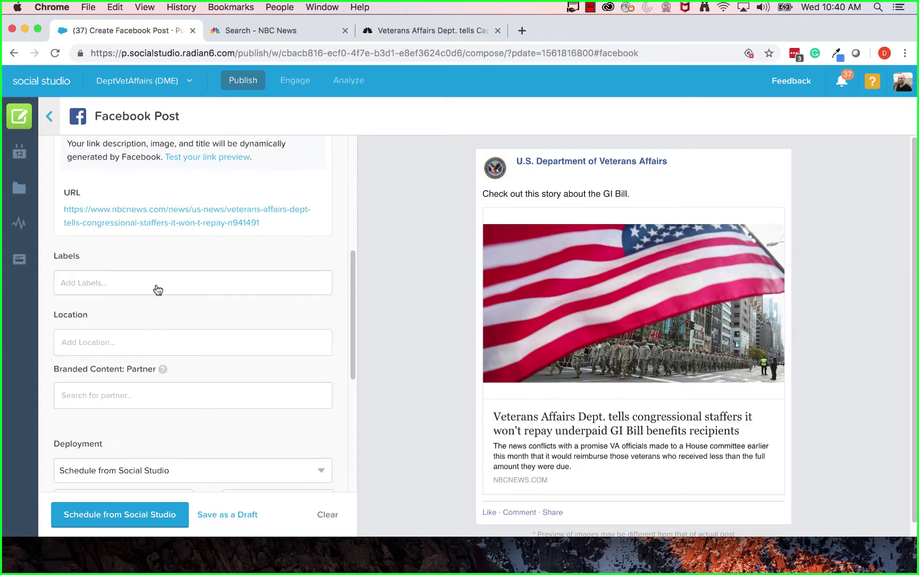
{"action": "left_click", "coordinate": [158, 289]}
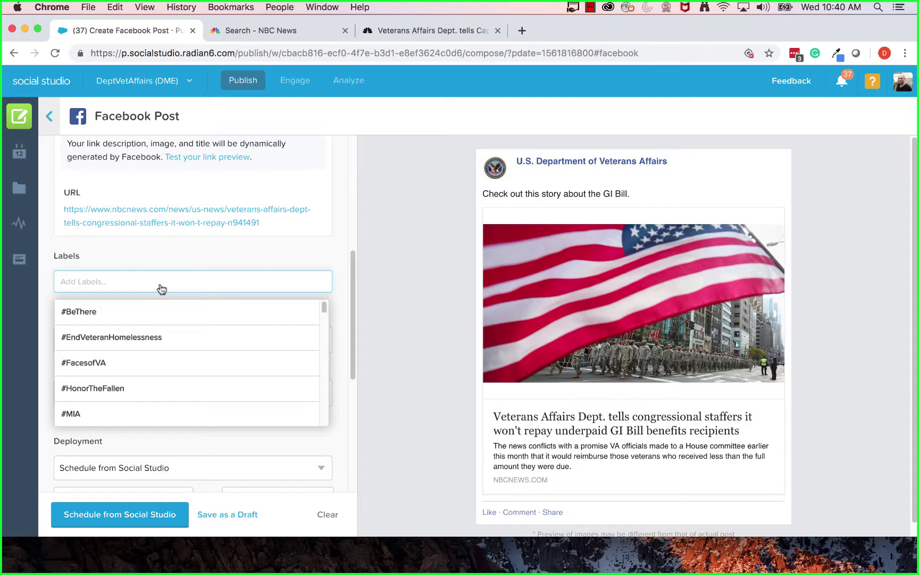
{"action": "left_click", "coordinate": [205, 258]}
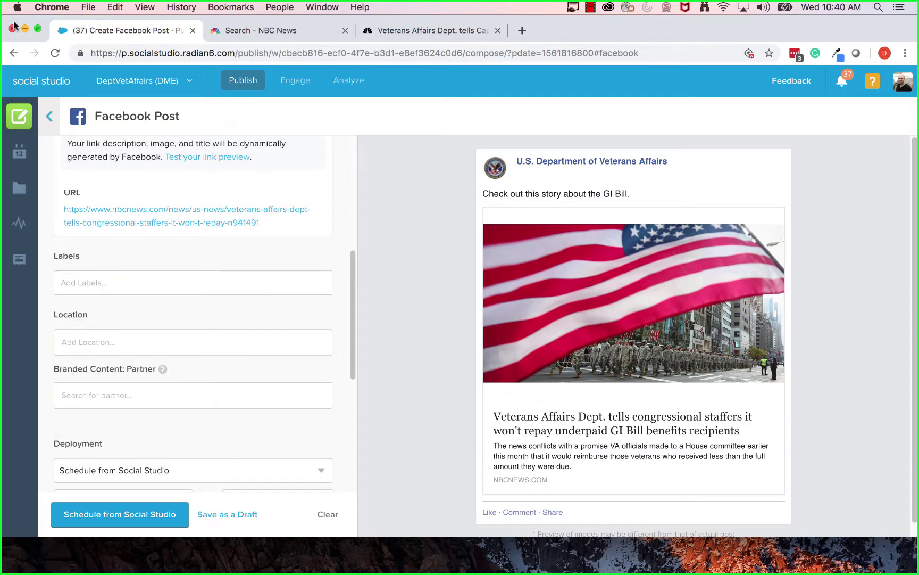
Step: Open the Facebook post scheduled for June 28, 2019 at 10:30 am from the publishing calendar for editing
{"action": "left_click", "coordinate": [20, 156]}
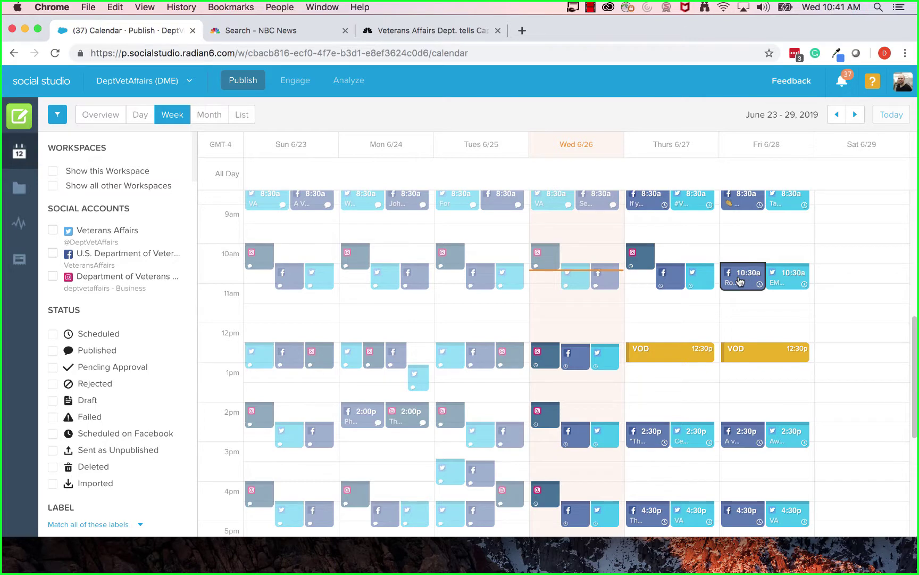
{"action": "left_click", "coordinate": [738, 281]}
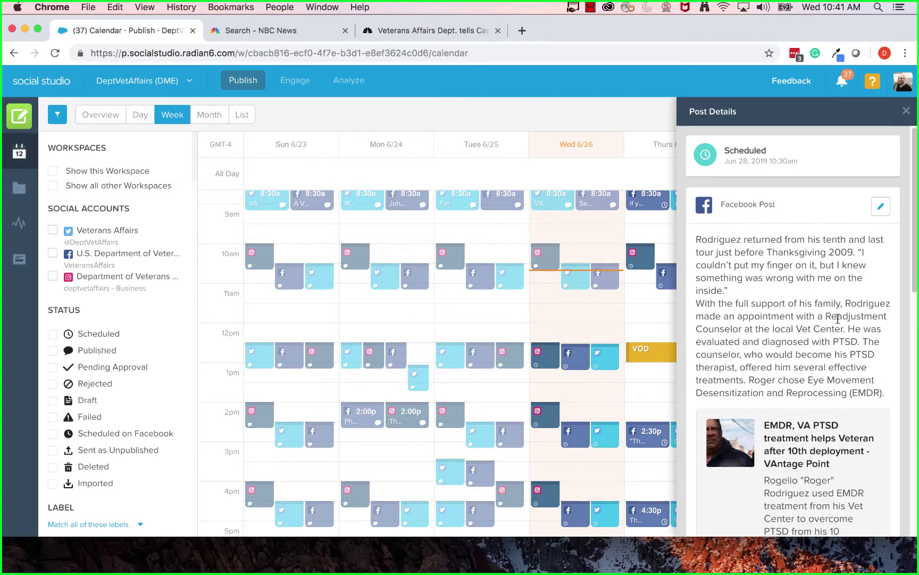
{"action": "scroll", "coordinate": [858, 298], "scroll_direction": "down", "scroll_amount": 5}
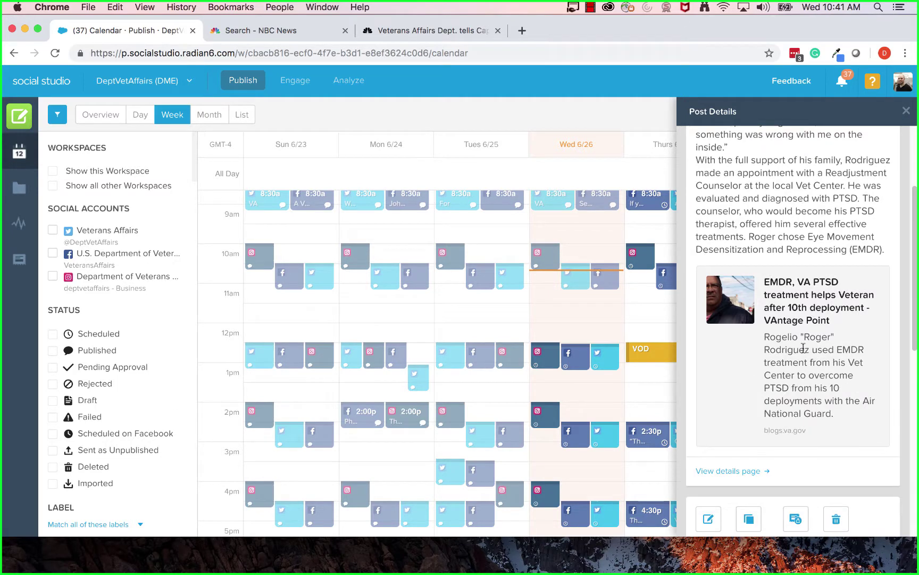
{"action": "left_click", "coordinate": [708, 473]}
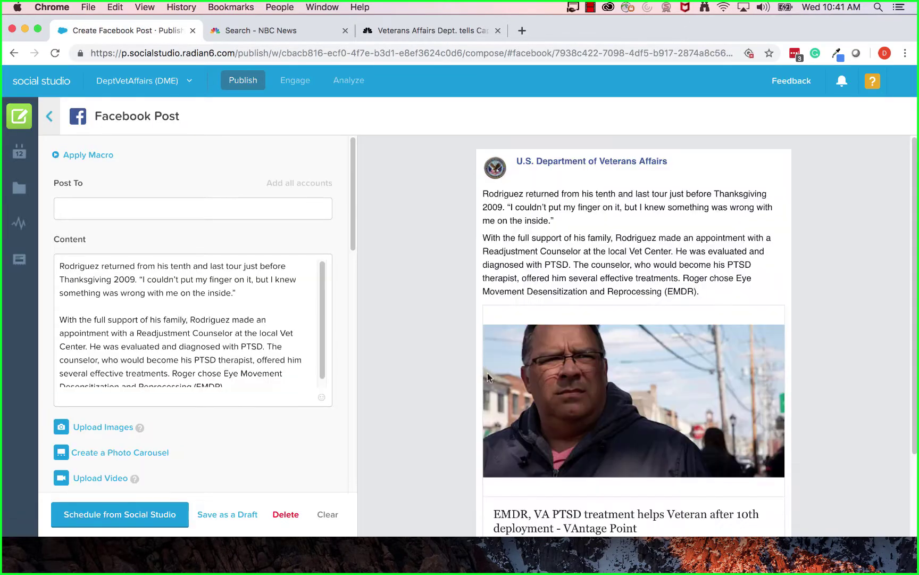
Step: Review the scheduled post's content and add the existing PTSD label to it
{"action": "scroll", "coordinate": [299, 371], "scroll_direction": "down", "scroll_amount": 10}
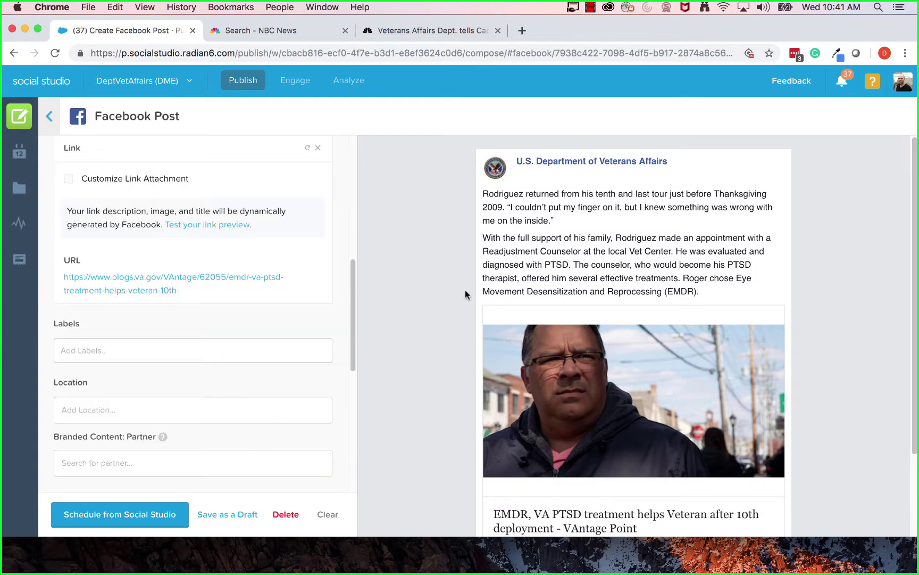
{"action": "scroll", "coordinate": [572, 323], "scroll_direction": "down", "scroll_amount": 3}
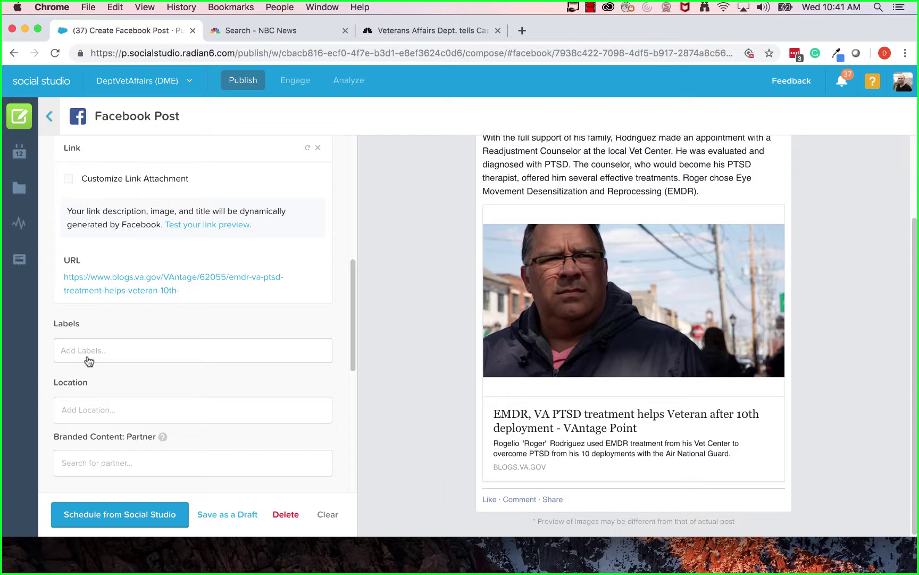
{"action": "scroll", "coordinate": [194, 354], "scroll_direction": "up", "scroll_amount": 6}
{"action": "scroll", "coordinate": [191, 343], "scroll_direction": "up", "scroll_amount": 2}
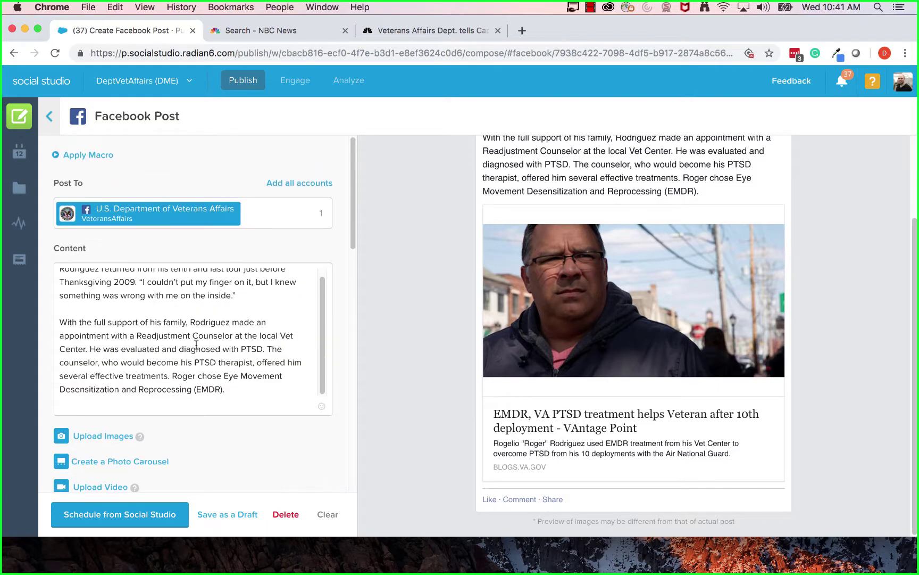
{"action": "scroll", "coordinate": [213, 335], "scroll_direction": "down", "scroll_amount": 5}
{"action": "scroll", "coordinate": [232, 339], "scroll_direction": "down", "scroll_amount": 4}
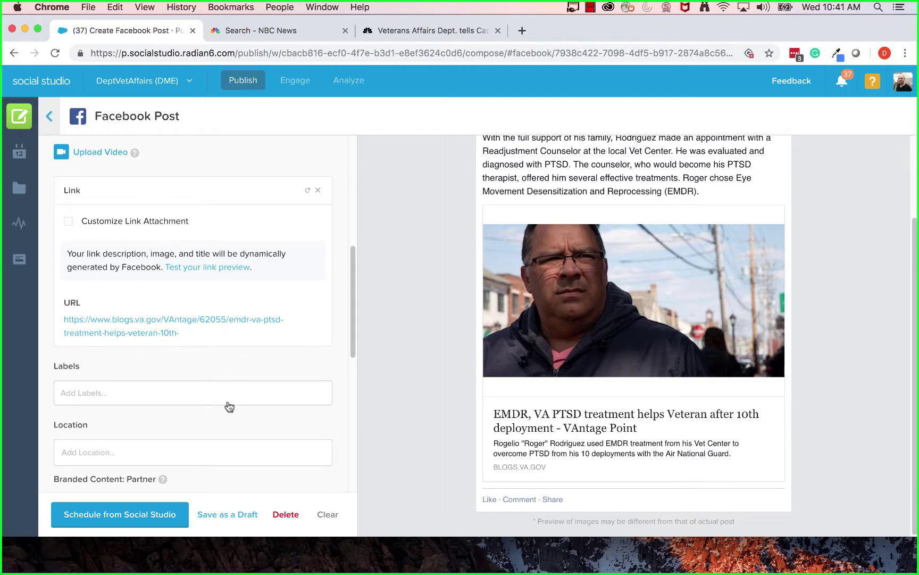
{"action": "left_click", "coordinate": [212, 393]}
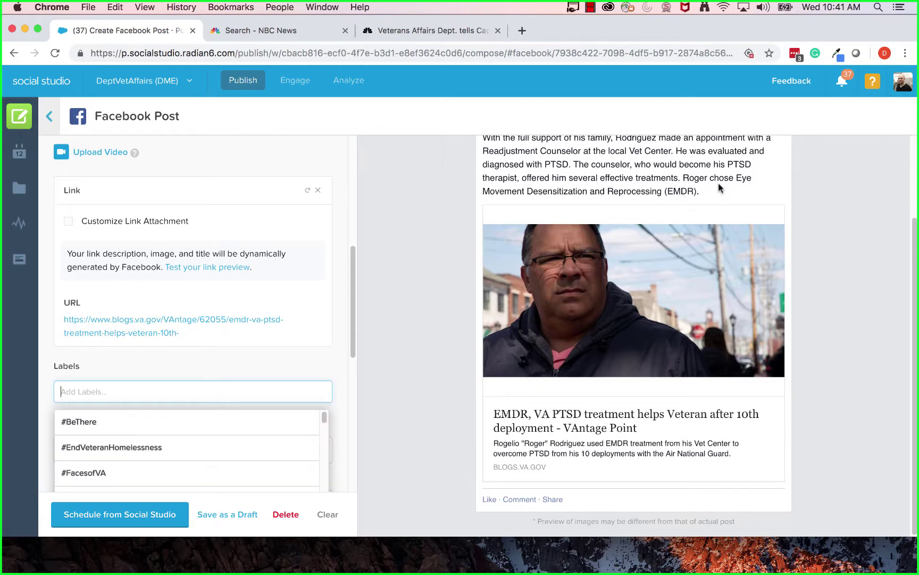
{"action": "scroll", "coordinate": [463, 234], "scroll_direction": "up", "scroll_amount": 2}
{"action": "scroll", "coordinate": [666, 173], "scroll_direction": "up", "scroll_amount": 3}
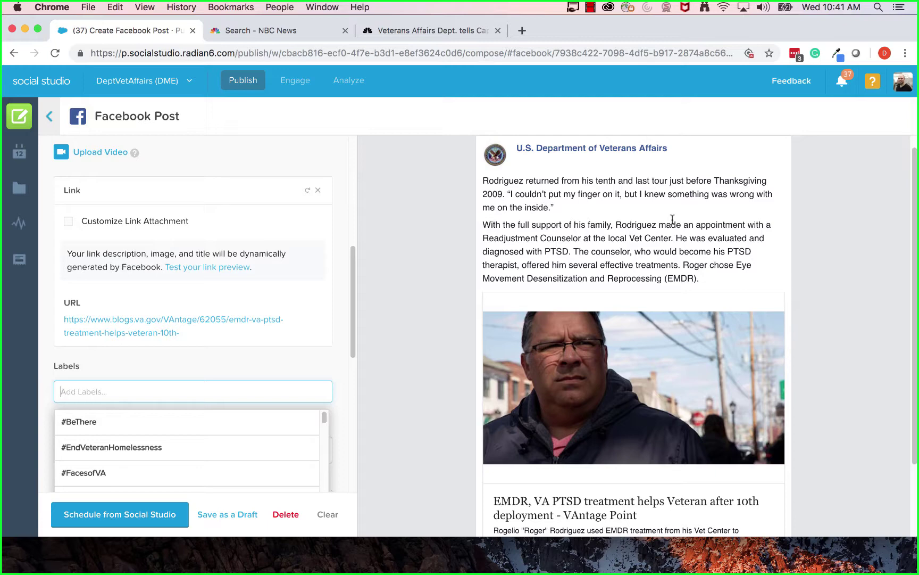
{"action": "type", "text": "PTSD"}
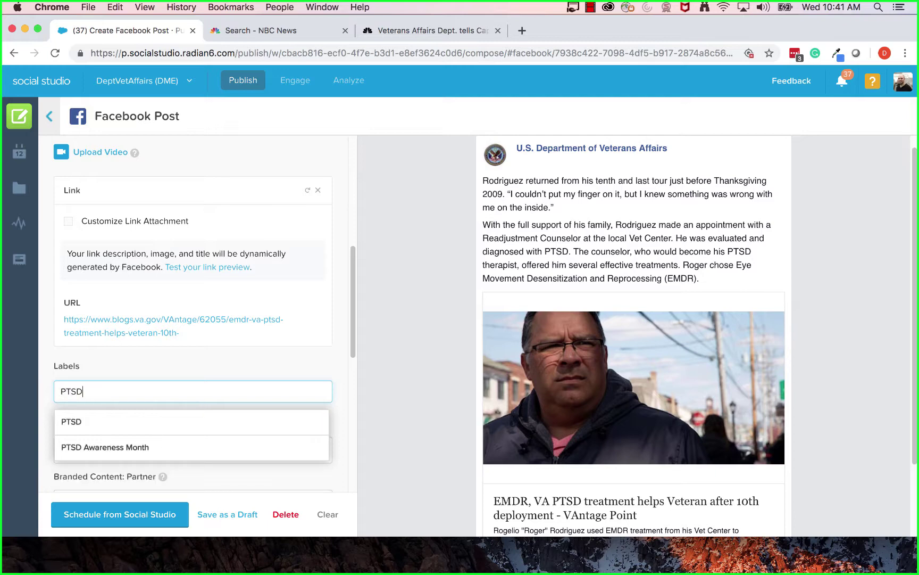
{"action": "left_click", "coordinate": [229, 422]}
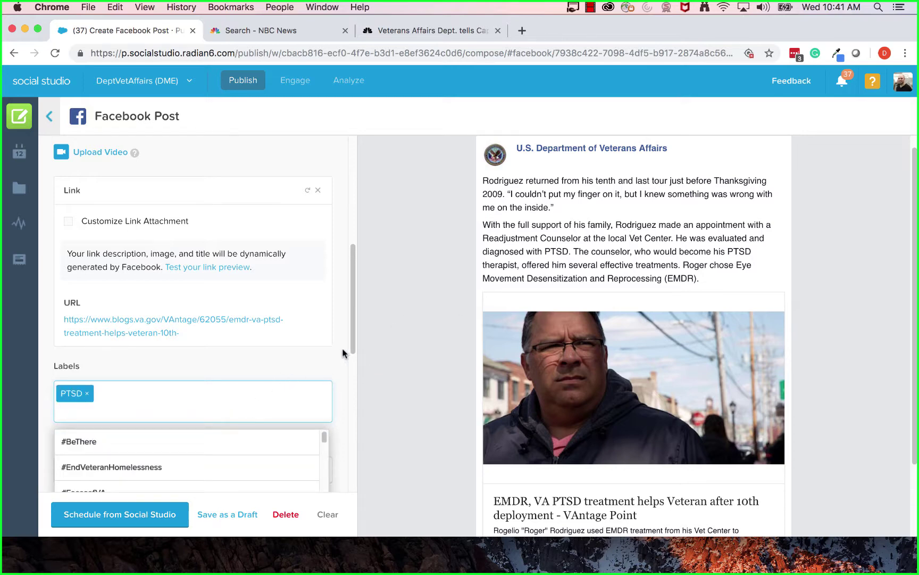
{"action": "left_click", "coordinate": [339, 364]}
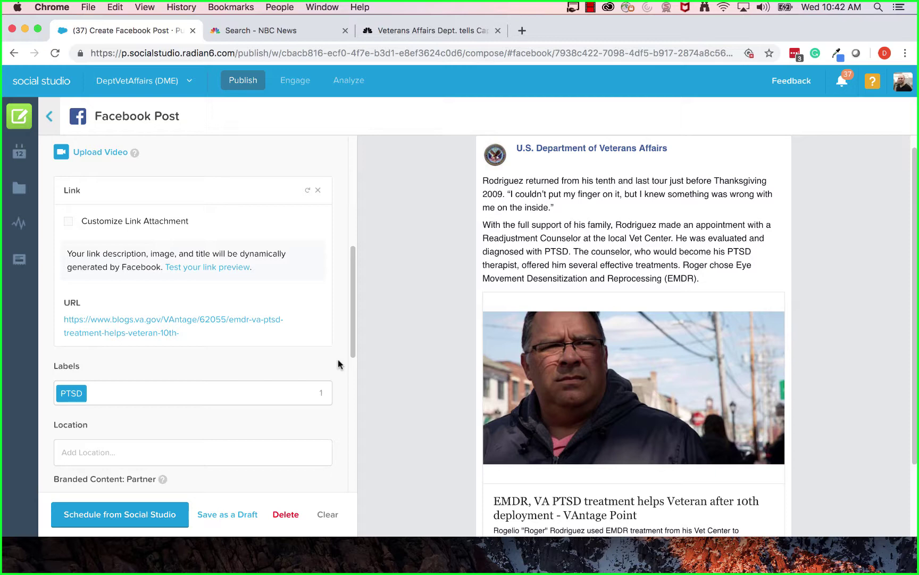
Step: Add the existing Treatment and Vet Center labels to the scheduled Facebook post
{"action": "scroll", "coordinate": [339, 364], "scroll_direction": "down", "scroll_amount": 8}
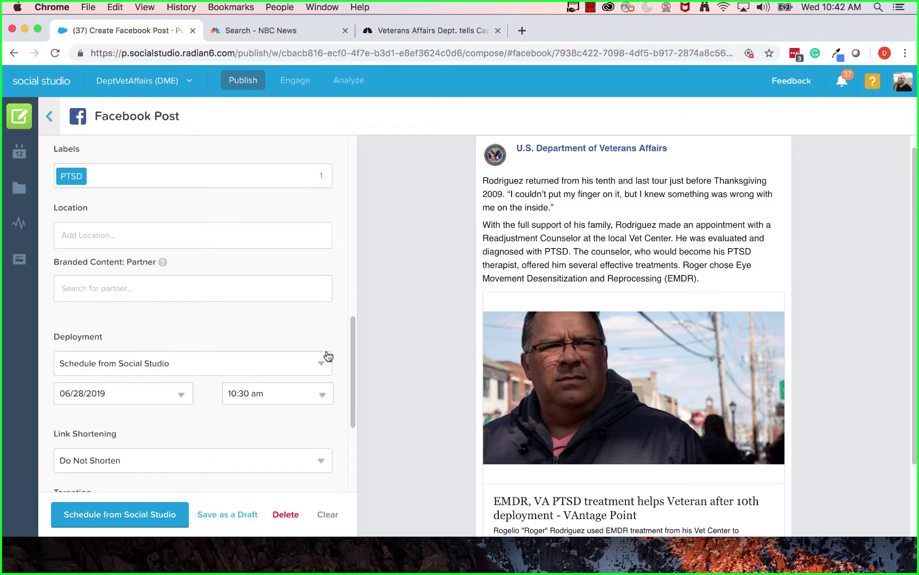
{"action": "scroll", "coordinate": [323, 330], "scroll_direction": "up", "scroll_amount": 1}
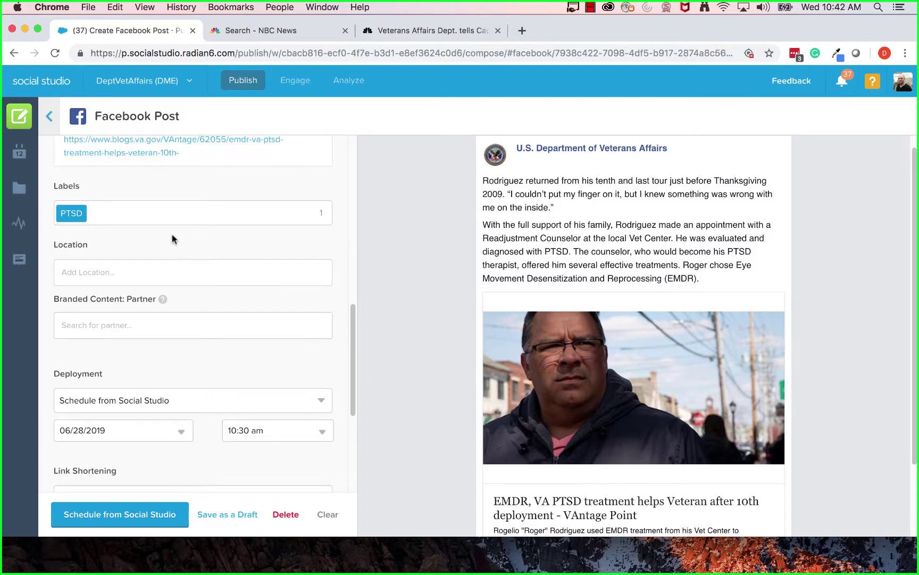
{"action": "left_click", "coordinate": [163, 220]}
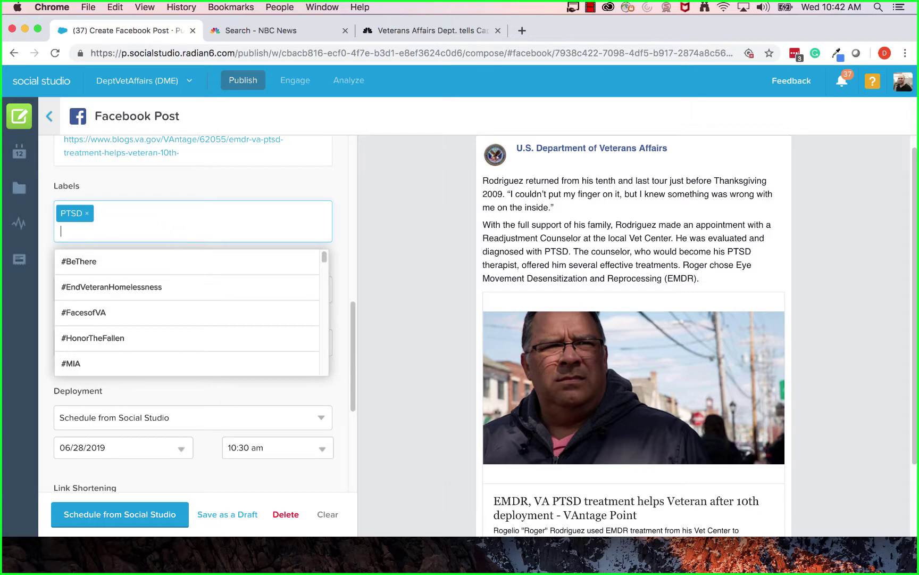
{"action": "type", "text": "Trea"}
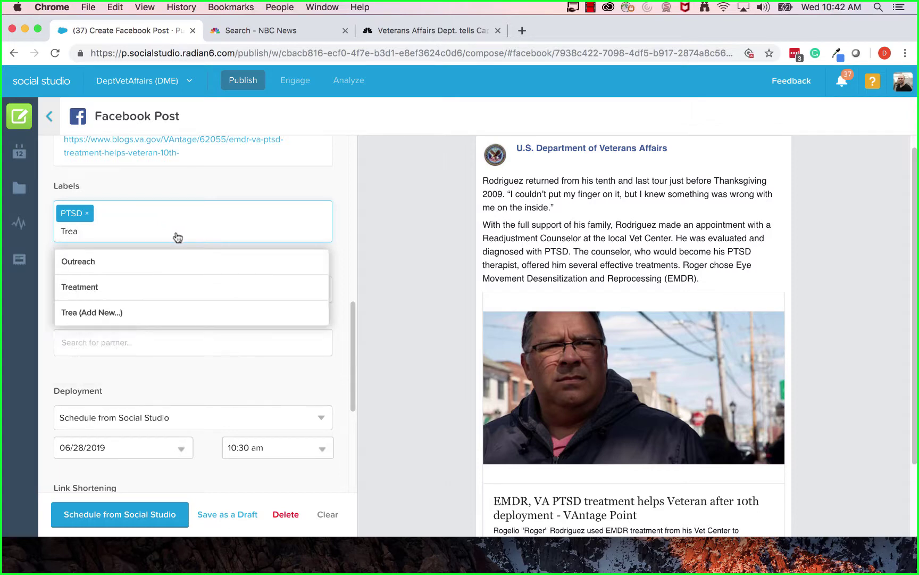
{"action": "left_click", "coordinate": [147, 289]}
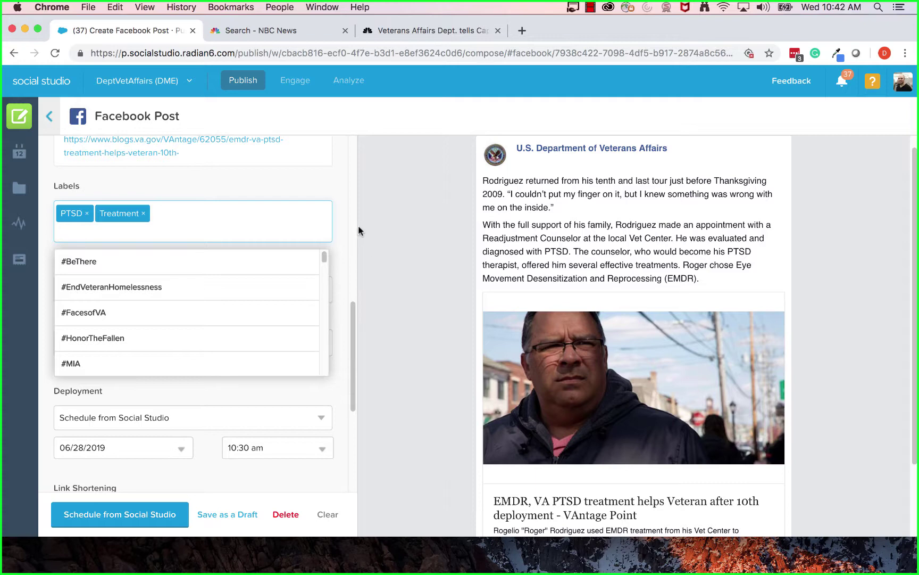
{"action": "type", "text": "Vet"}
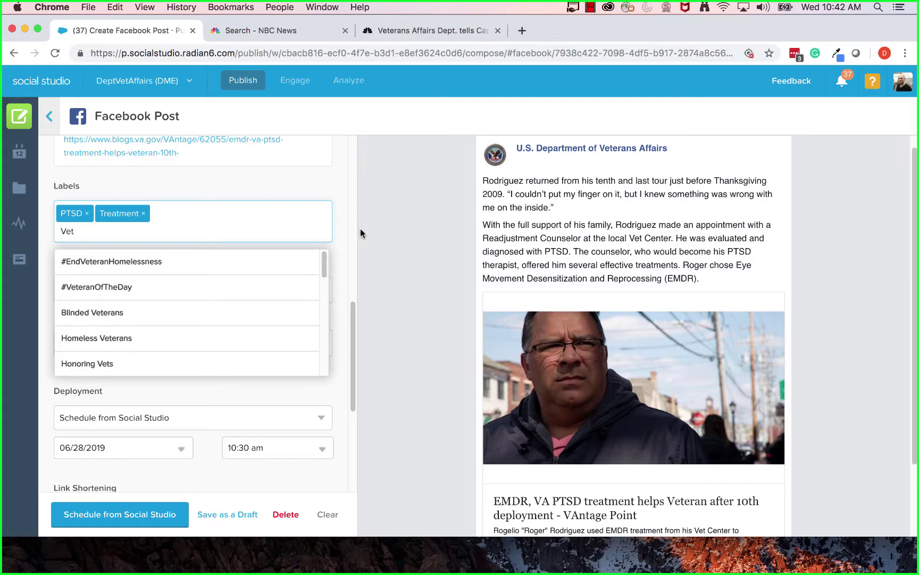
{"action": "type", "text": " Center"}
{"action": "left_click", "coordinate": [242, 292]}
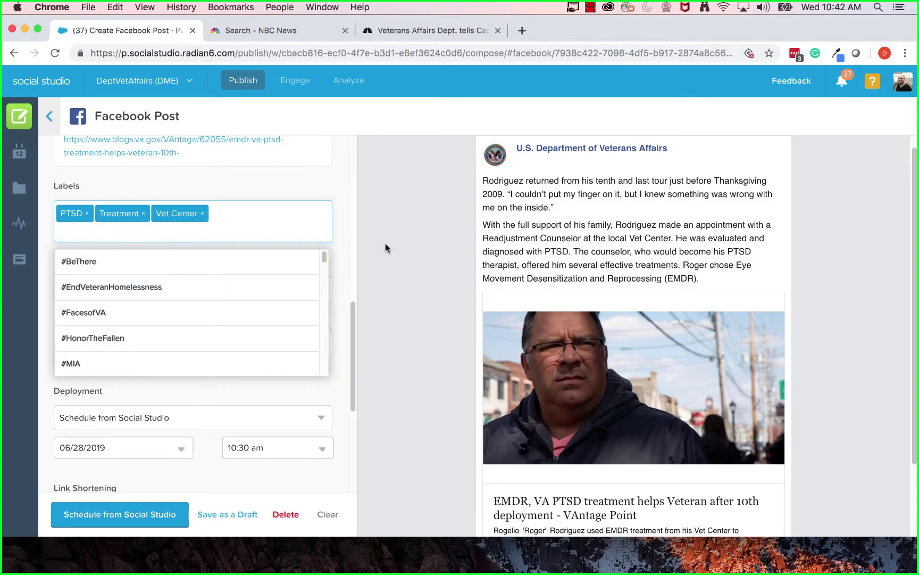
{"action": "left_click", "coordinate": [387, 245]}
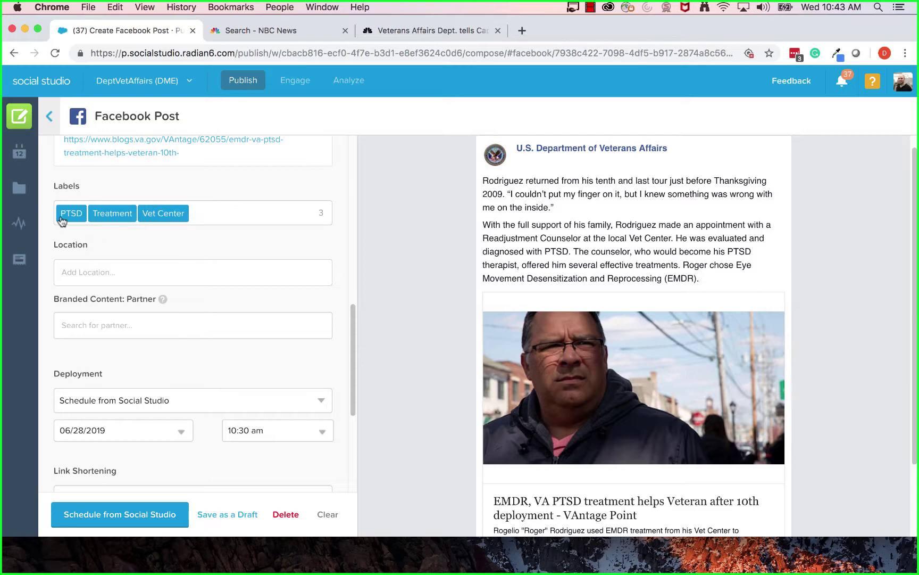
Step: Examine the post's location field, the branded content partner explanation and the available link shortening options
{"action": "left_click", "coordinate": [137, 269]}
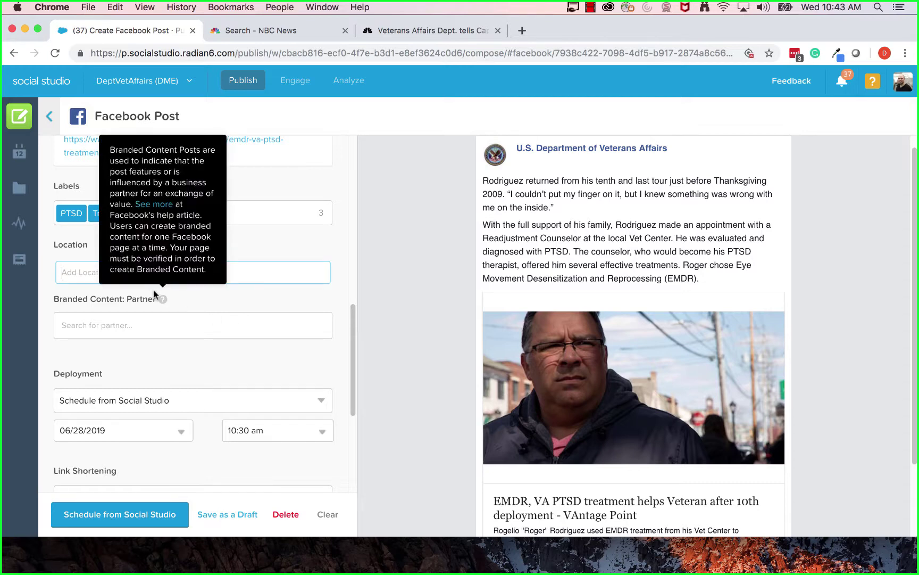
{"action": "mouse_move", "coordinate": [163, 299]}
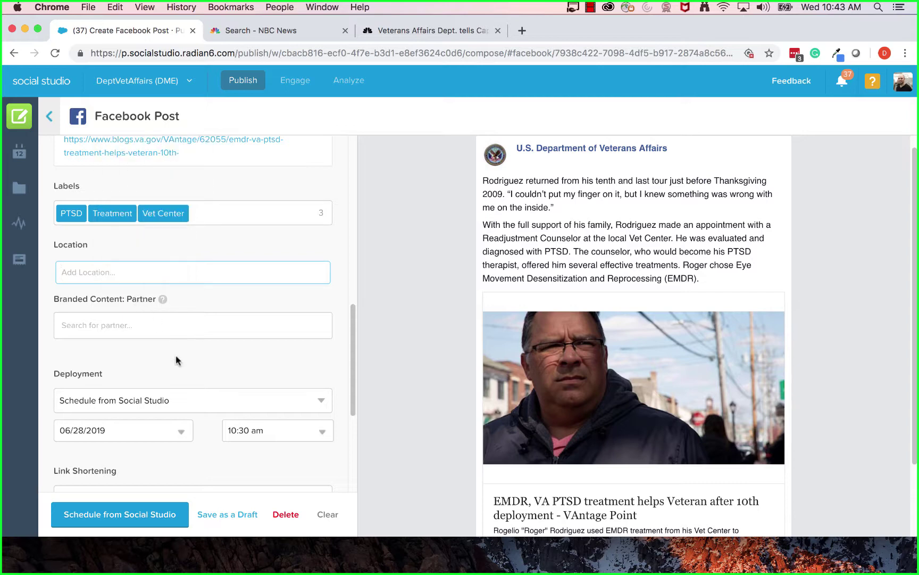
{"action": "scroll", "coordinate": [174, 346], "scroll_direction": "down", "scroll_amount": 5}
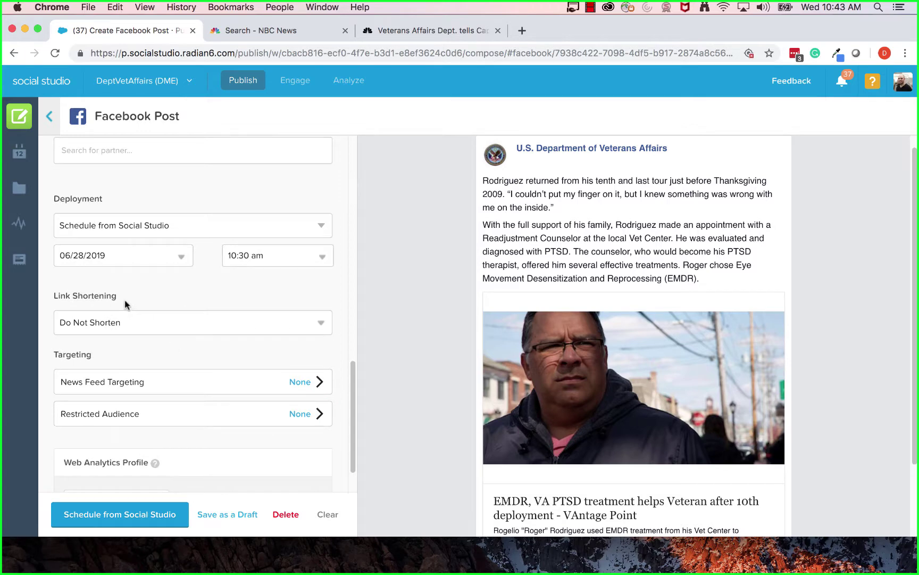
{"action": "left_click", "coordinate": [128, 323]}
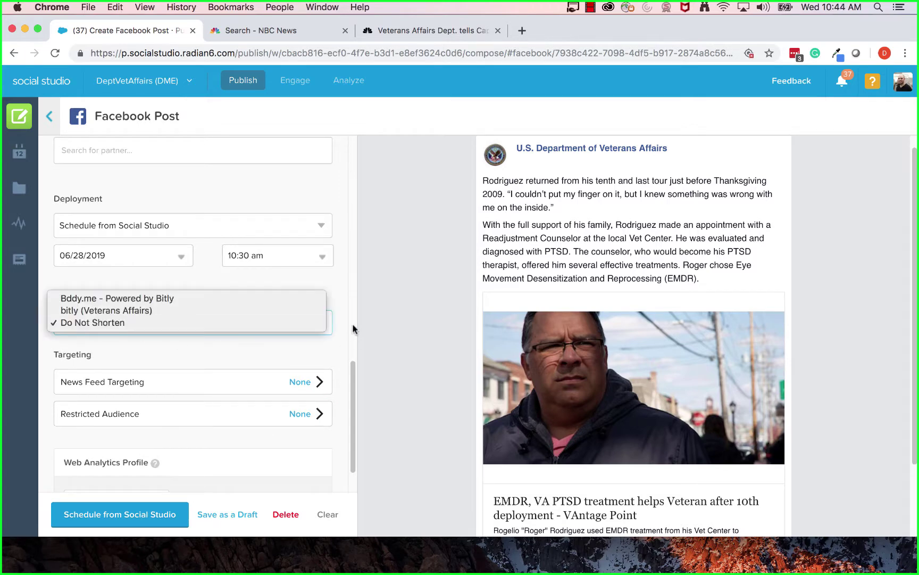
{"action": "left_click", "coordinate": [341, 295]}
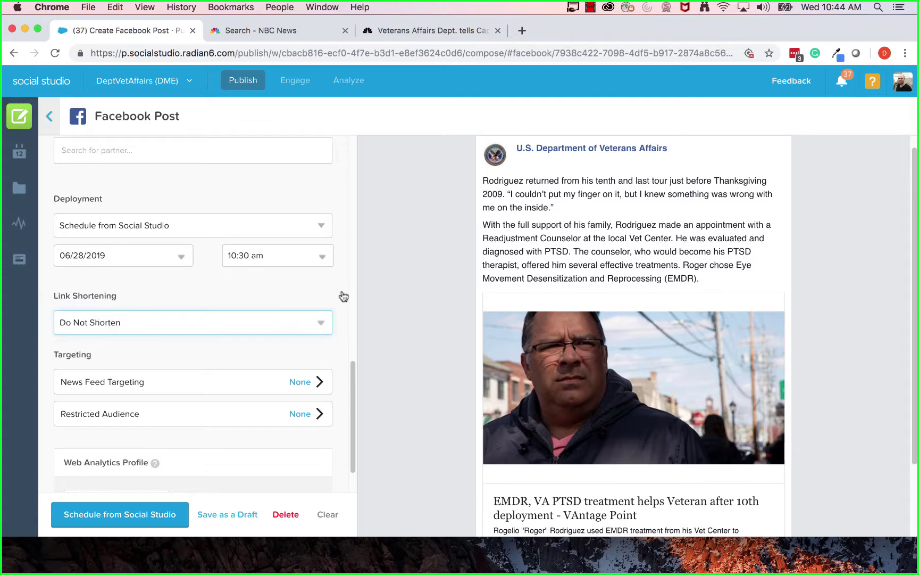
{"action": "scroll", "coordinate": [332, 300], "scroll_direction": "up", "scroll_amount": 1}
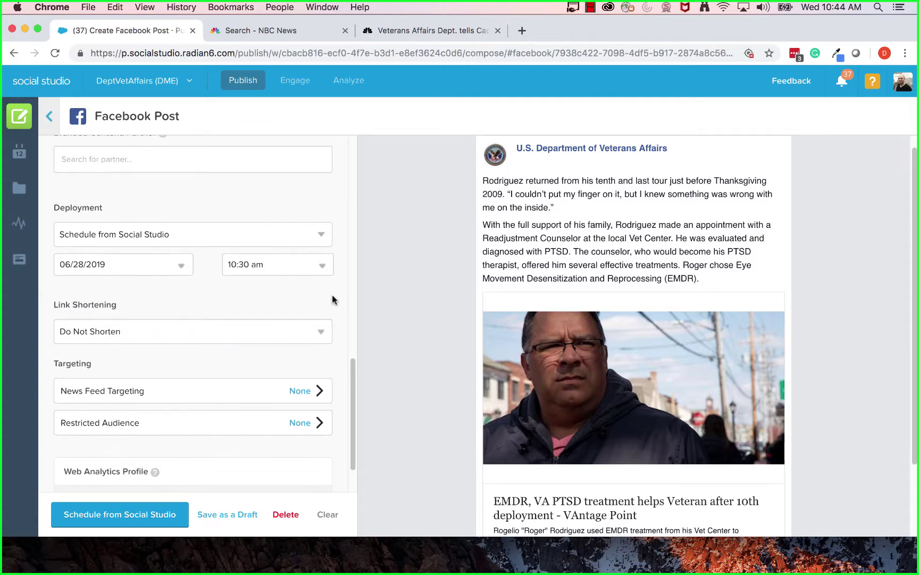
{"action": "left_click", "coordinate": [323, 330]}
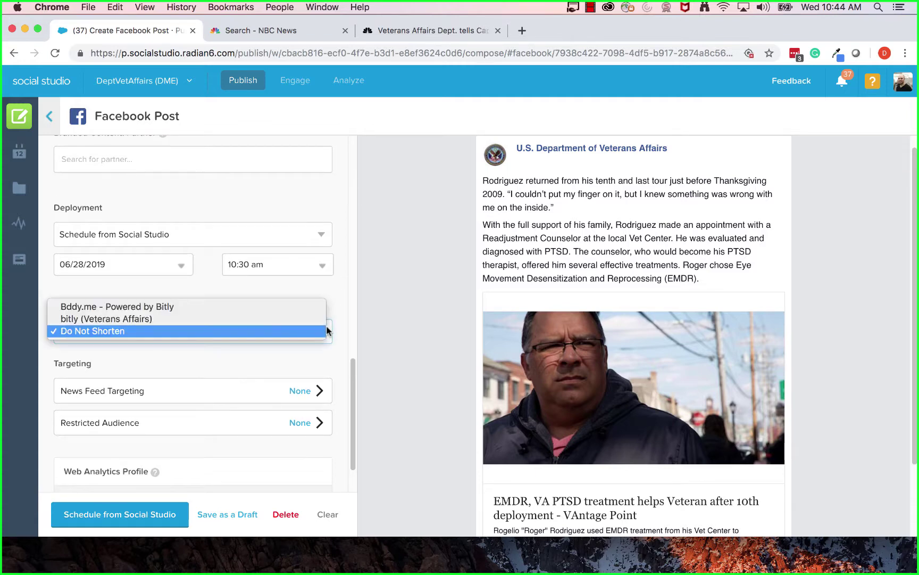
{"action": "left_click", "coordinate": [339, 292]}
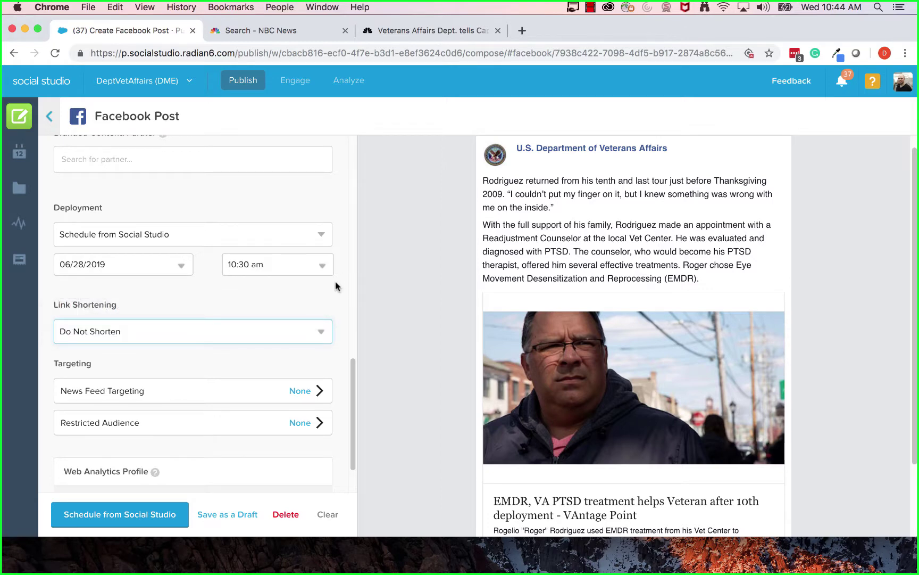
Step: Open bit.ly in a new browser tab and copy the URL of the NBC News article about underpaid GI Bill benefits
{"action": "left_click", "coordinate": [523, 30]}
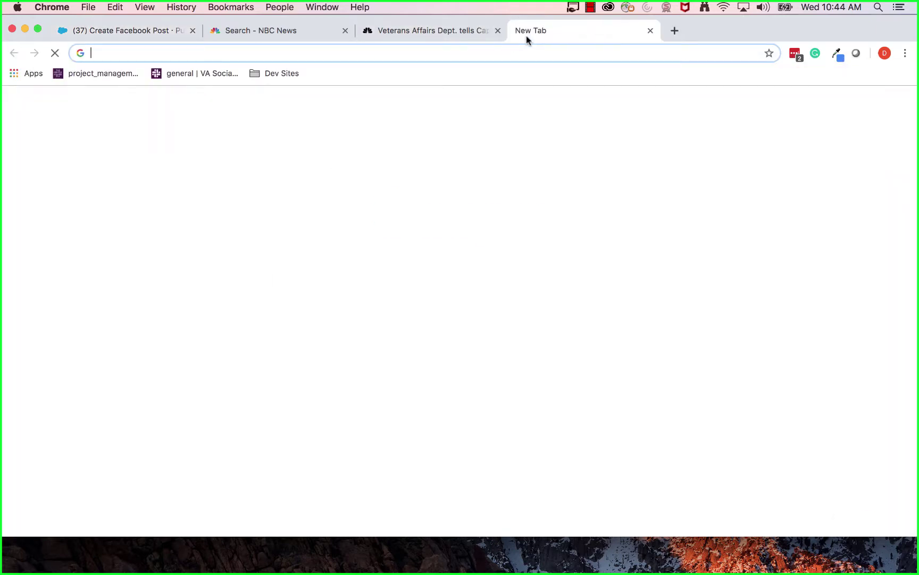
{"action": "type", "text": "bit.ly"}
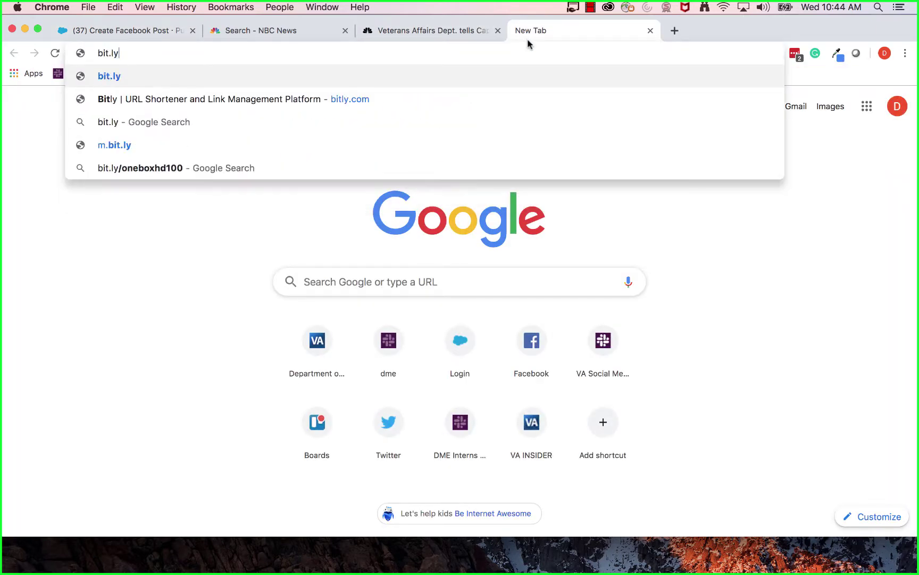
{"action": "key", "text": "Return"}
{"action": "left_click", "coordinate": [422, 34]}
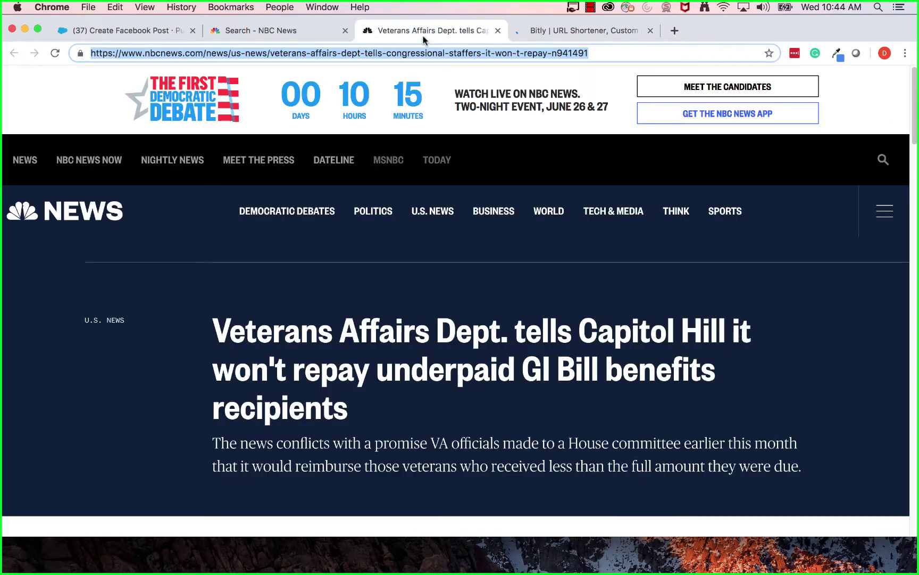
{"action": "key", "text": "super+c"}
{"action": "left_click", "coordinate": [548, 30]}
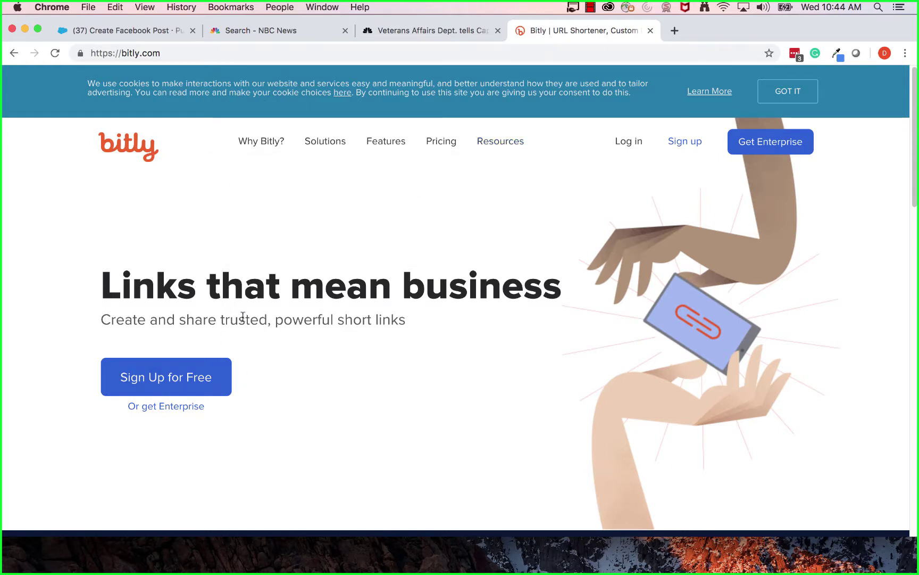
Step: Shorten the copied NBC News article URL with Bitly's link shortener
{"action": "scroll", "coordinate": [353, 370], "scroll_direction": "down", "scroll_amount": 3}
{"action": "scroll", "coordinate": [353, 370], "scroll_direction": "down", "scroll_amount": 5}
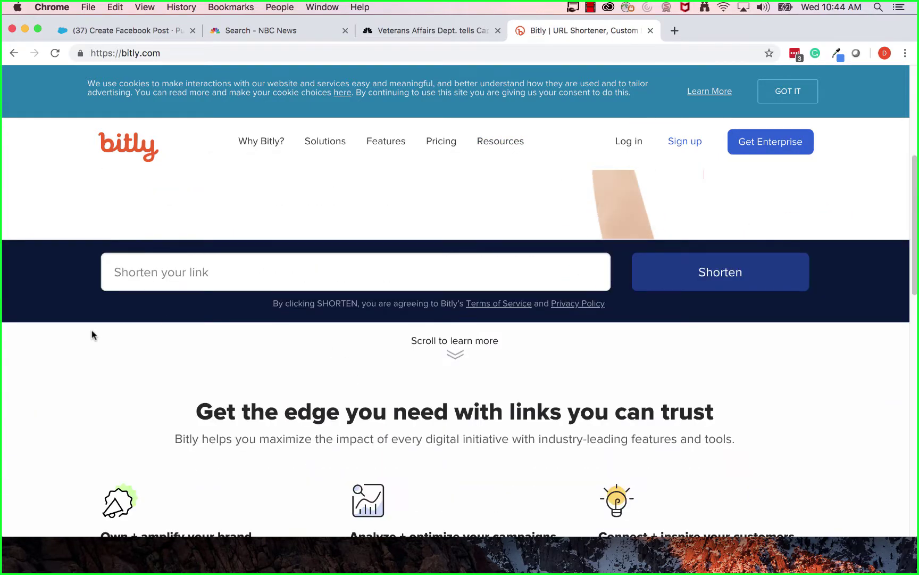
{"action": "left_click", "coordinate": [134, 270]}
{"action": "key", "text": "super+v"}
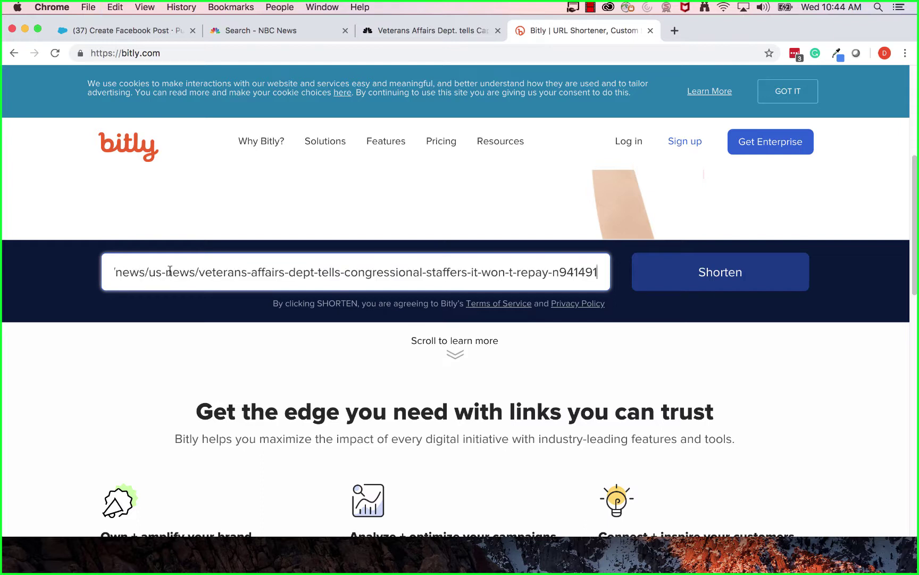
{"action": "left_click", "coordinate": [686, 273]}
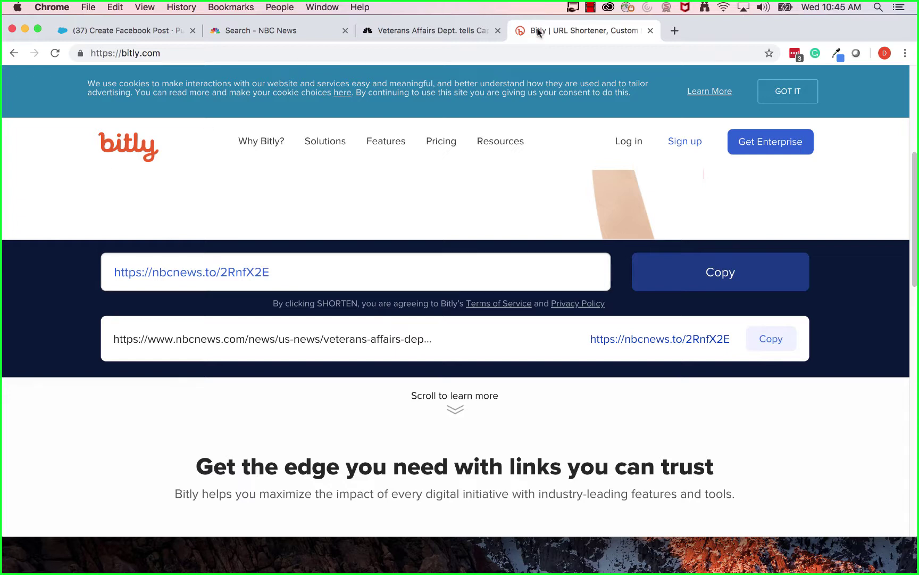
{"action": "left_click", "coordinate": [457, 272]}
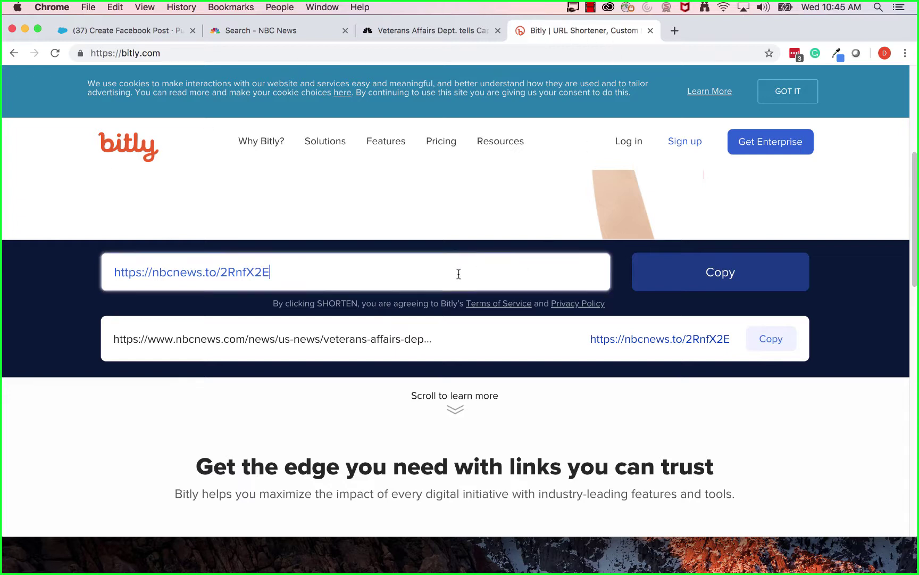
Step: Close the Bitly, NBC News article and NBC News search pages and return to the scheduled Facebook post
{"action": "left_click", "coordinate": [650, 31]}
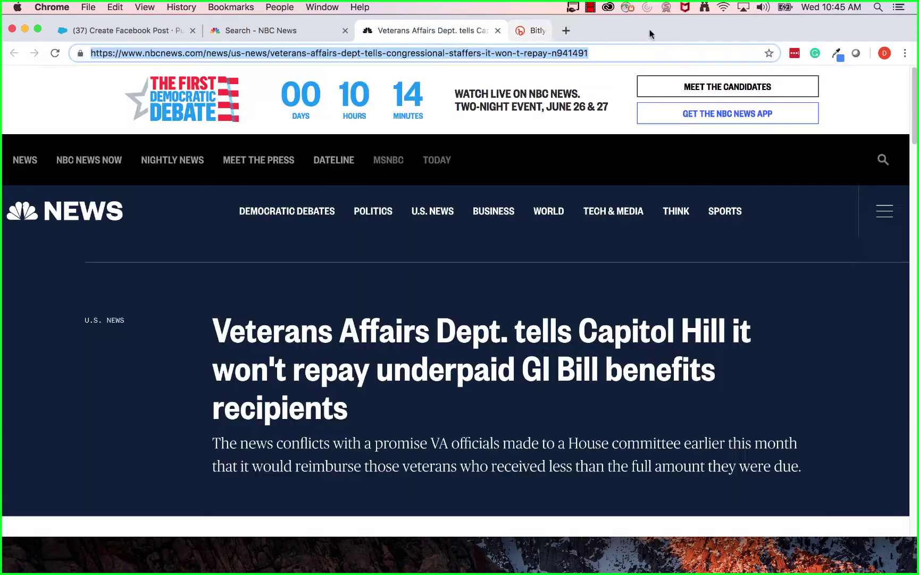
{"action": "left_click", "coordinate": [498, 31]}
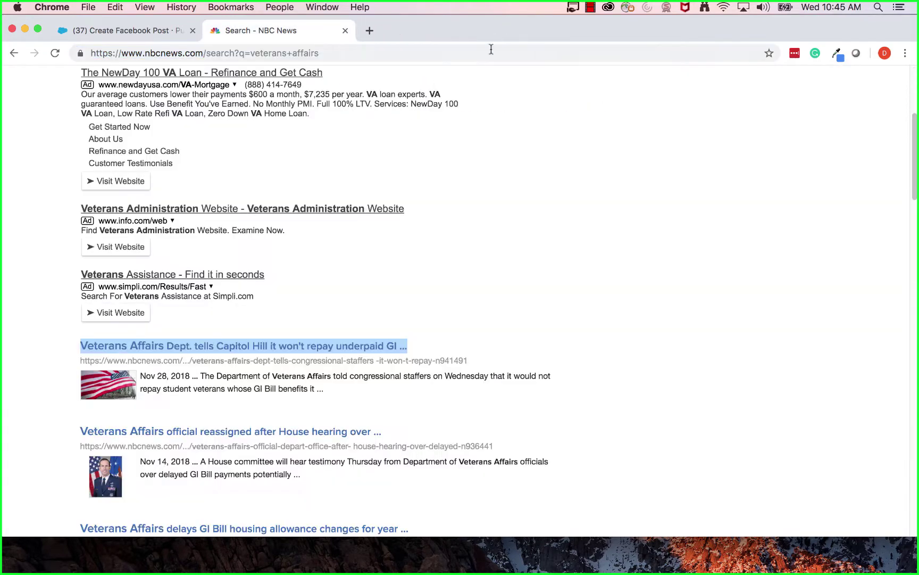
{"action": "left_click", "coordinate": [346, 30]}
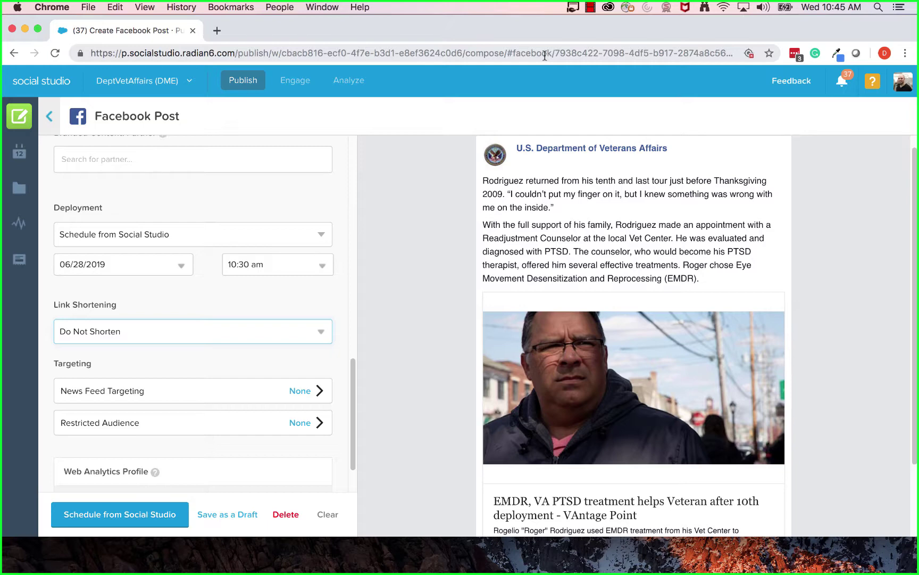
{"action": "left_click", "coordinate": [336, 307]}
Step: Try restricting the post's News Feed Targeting to the location Virginia, United States
{"action": "scroll", "coordinate": [338, 298], "scroll_direction": "down", "scroll_amount": 3}
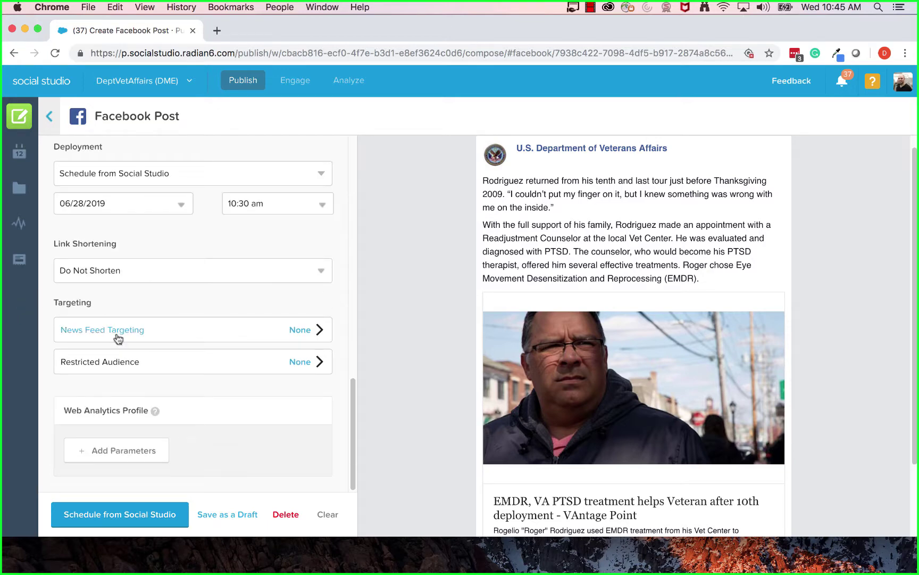
{"action": "left_click", "coordinate": [248, 337]}
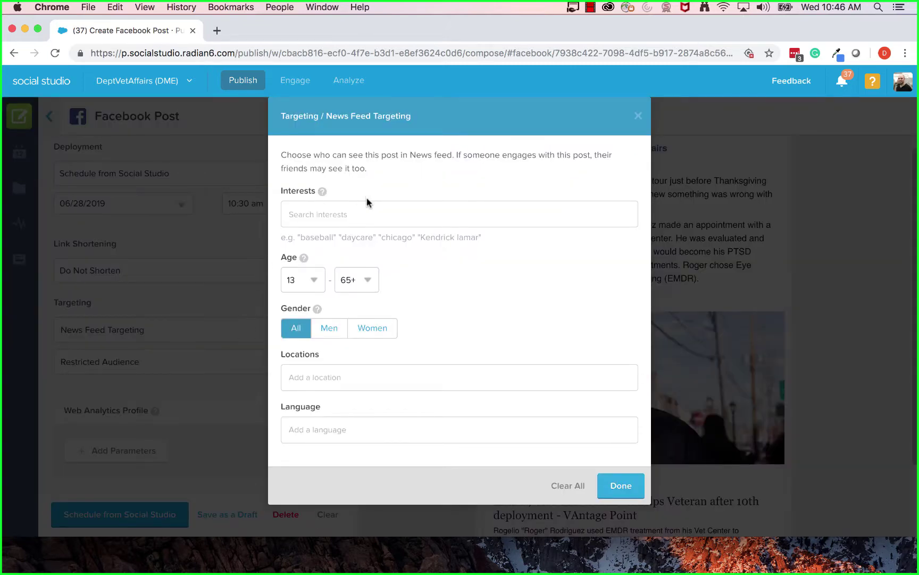
{"action": "left_click", "coordinate": [355, 209]}
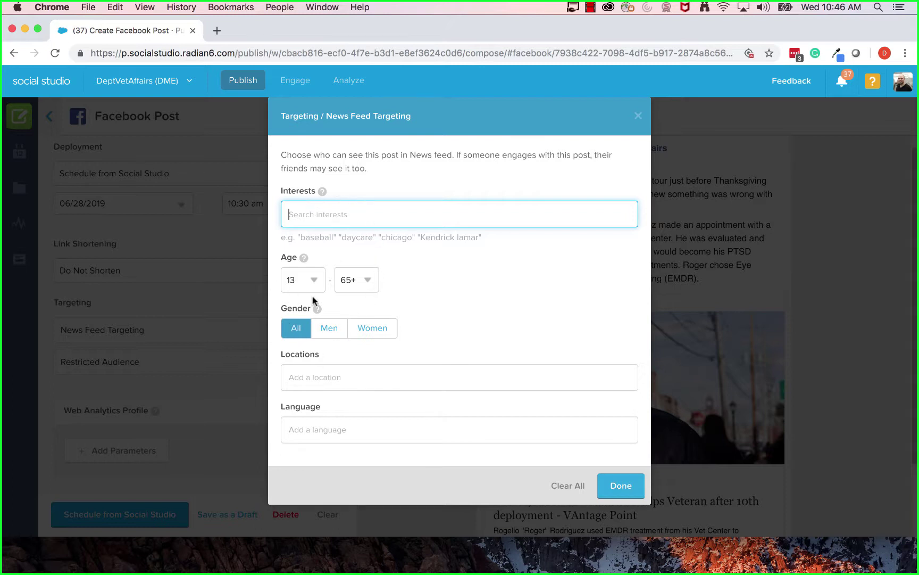
{"action": "left_click", "coordinate": [303, 374]}
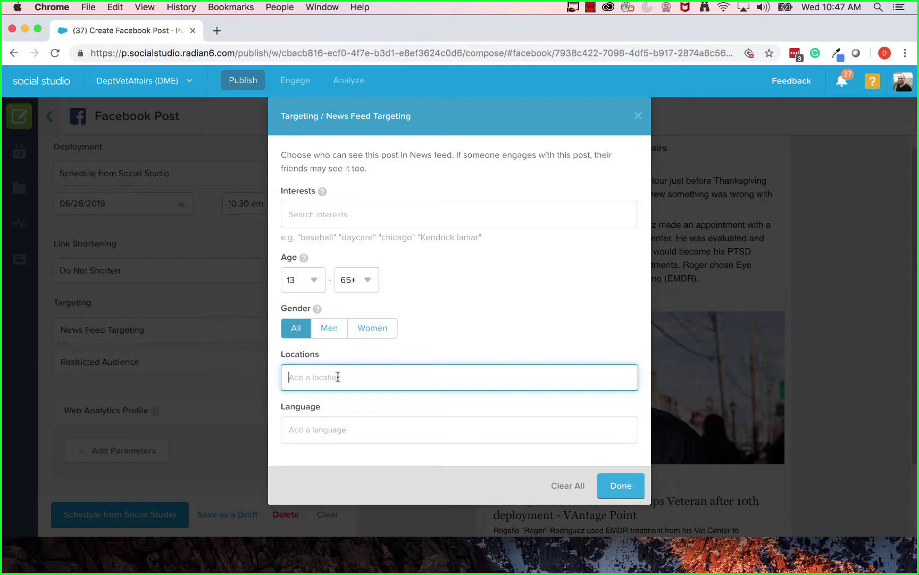
{"action": "type", "text": "virginia"}
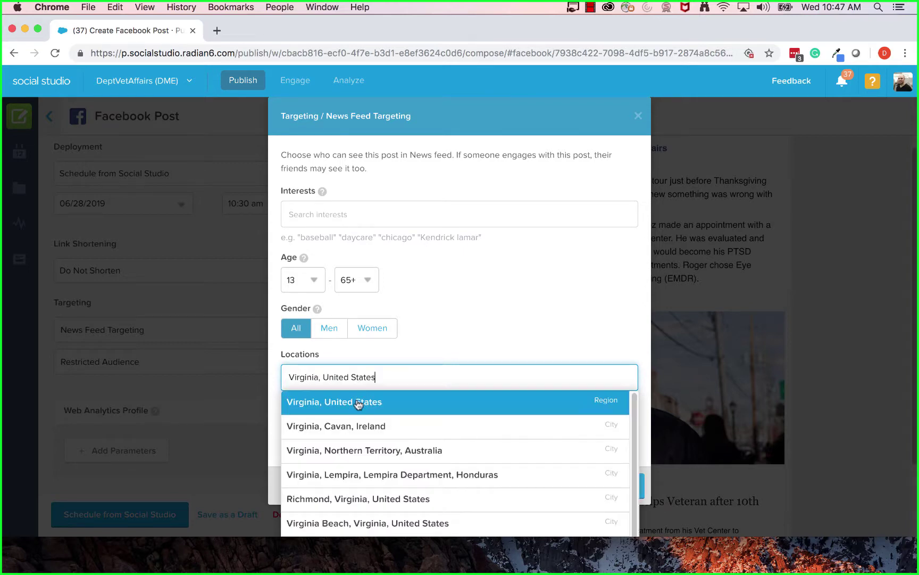
{"action": "left_click", "coordinate": [358, 405]}
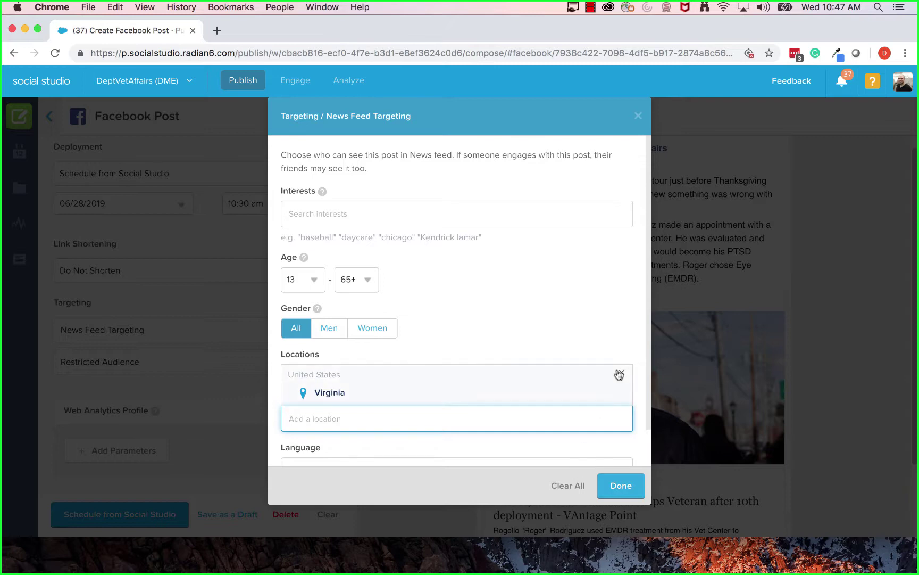
Step: Remove the Virginia location from the News Feed Targeting and close the targeting settings
{"action": "left_click", "coordinate": [621, 373]}
{"action": "left_click", "coordinate": [621, 373]}
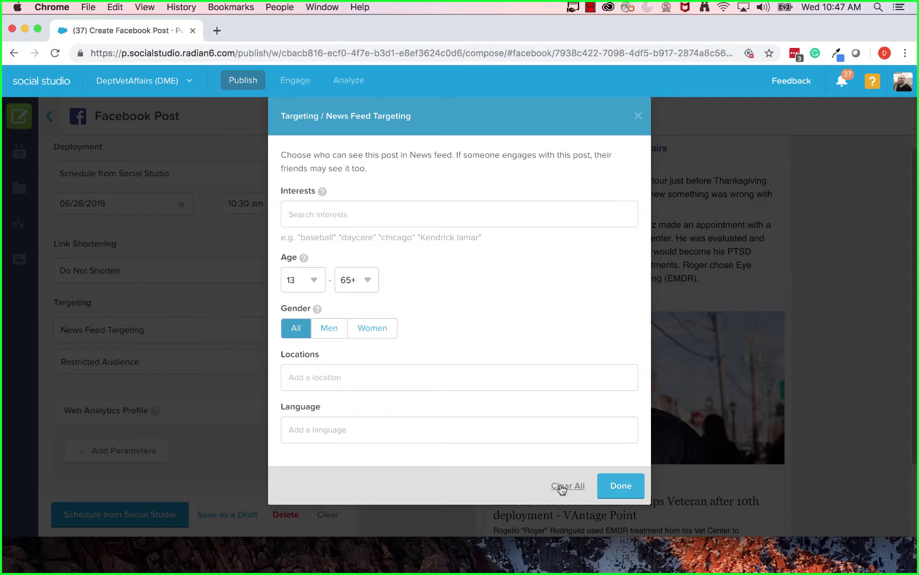
{"action": "left_click", "coordinate": [644, 123]}
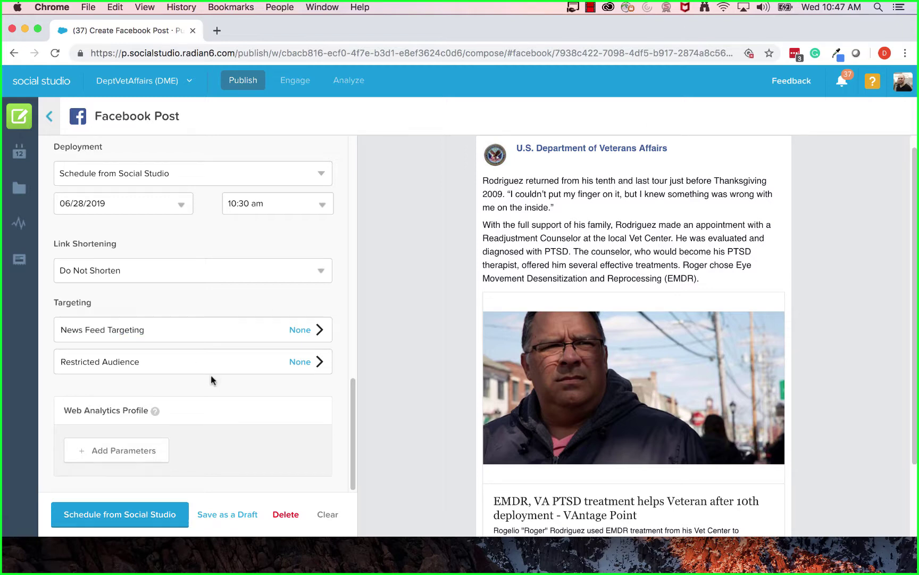
Step: Review the Facebook post's labels and deployment settings, and schedule it from Social Studio for 06/28/2019 at 10:30 am
{"action": "scroll", "coordinate": [212, 372], "scroll_direction": "up", "scroll_amount": 3}
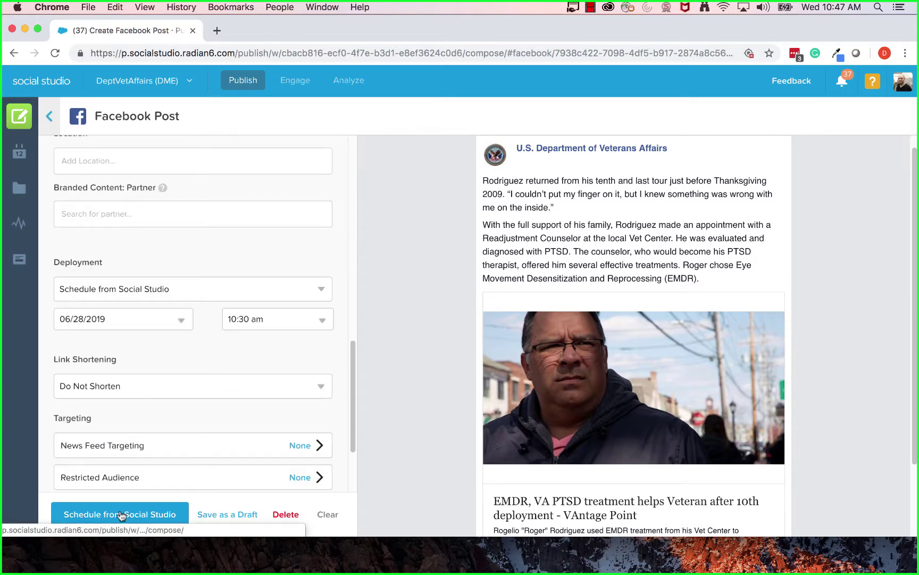
{"action": "scroll", "coordinate": [201, 316], "scroll_direction": "up", "scroll_amount": 3}
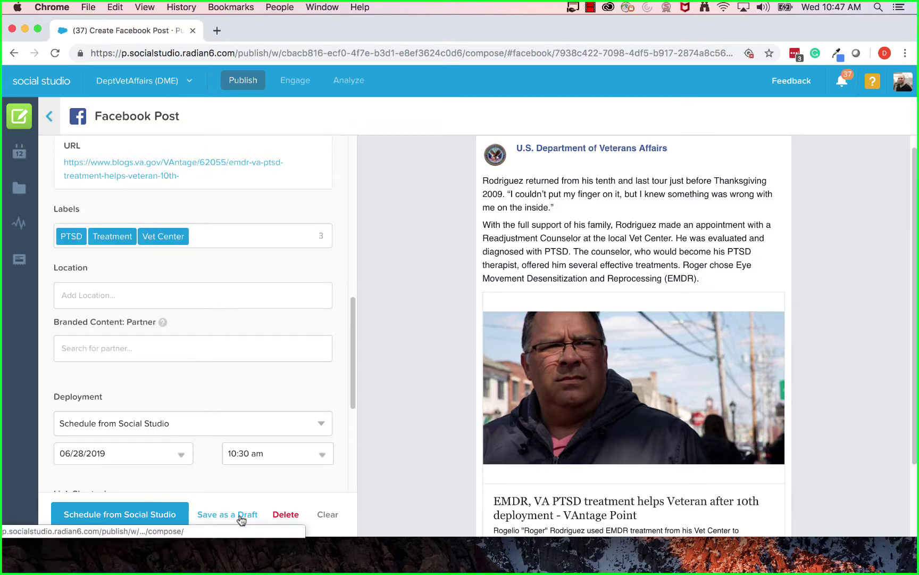
{"action": "scroll", "coordinate": [141, 383], "scroll_direction": "up", "scroll_amount": 4}
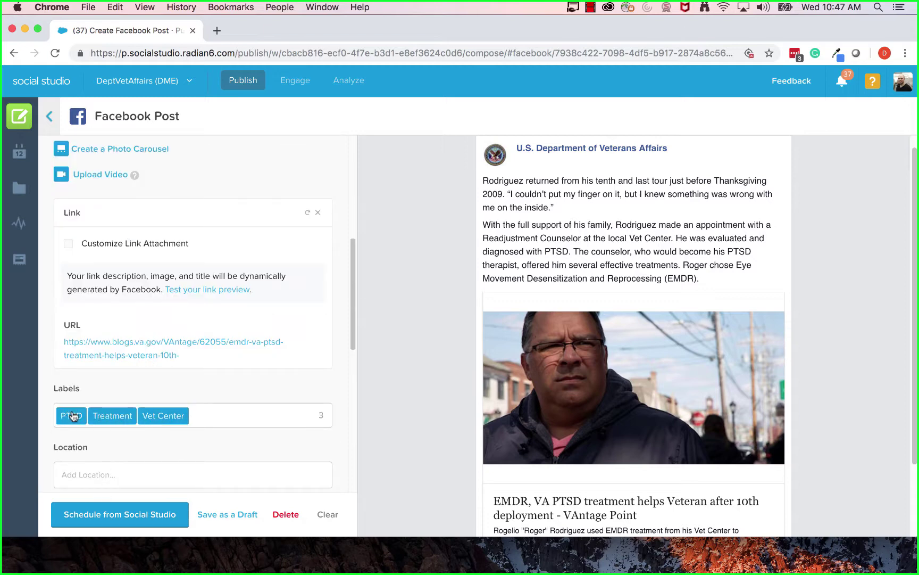
{"action": "left_click", "coordinate": [92, 519]}
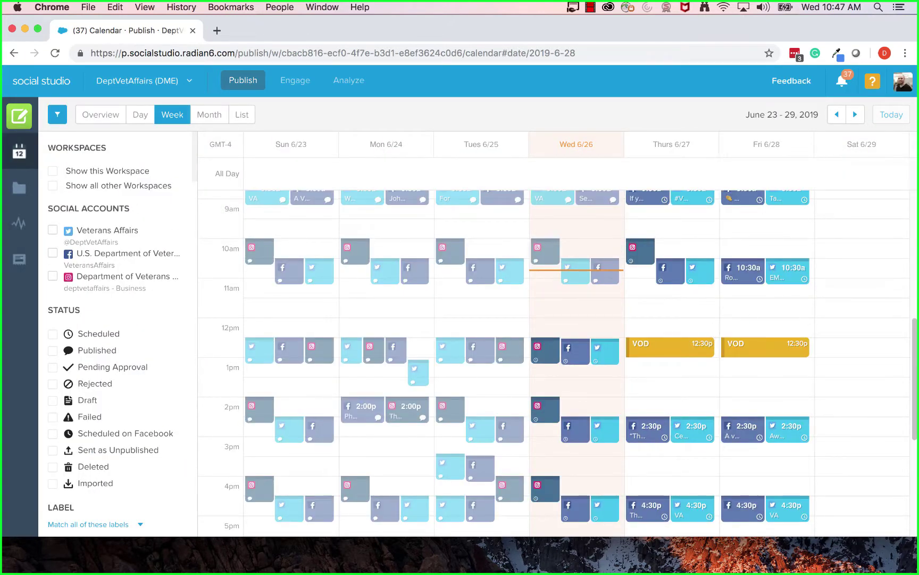
{"action": "scroll", "coordinate": [820, 301], "scroll_direction": "down", "scroll_amount": 1}
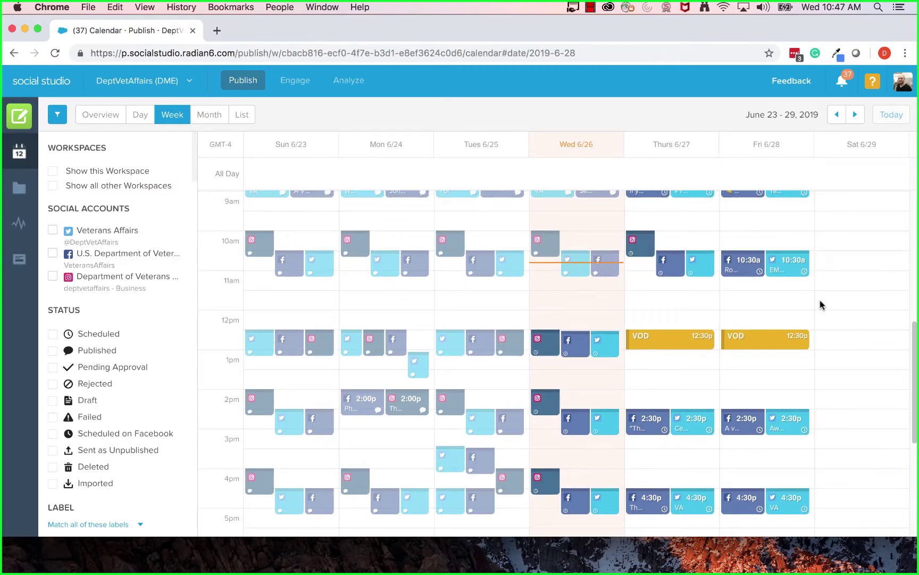
{"action": "scroll", "coordinate": [820, 305], "scroll_direction": "up", "scroll_amount": 3}
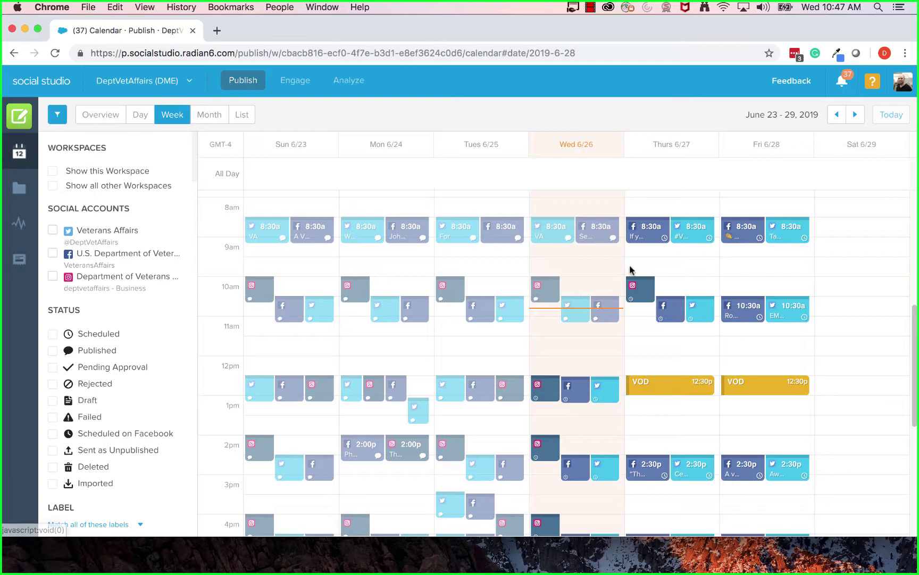
{"action": "left_click", "coordinate": [734, 272]}
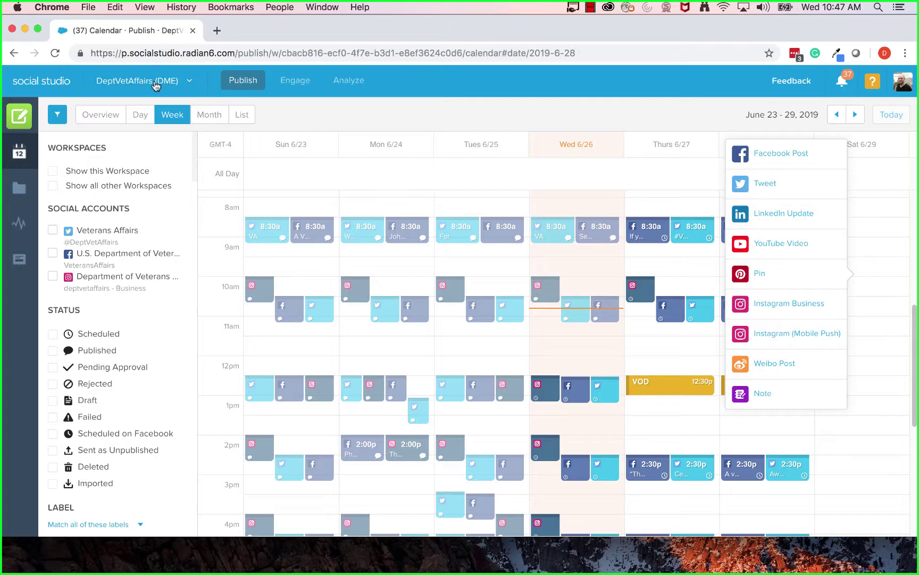
{"action": "left_click", "coordinate": [857, 362]}
{"action": "left_click", "coordinate": [858, 333]}
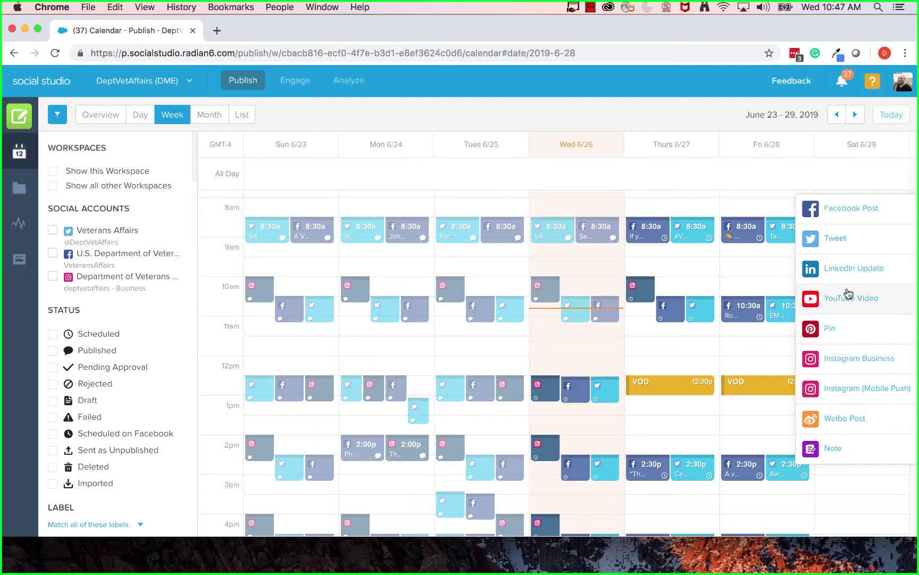
{"action": "left_click", "coordinate": [836, 240]}
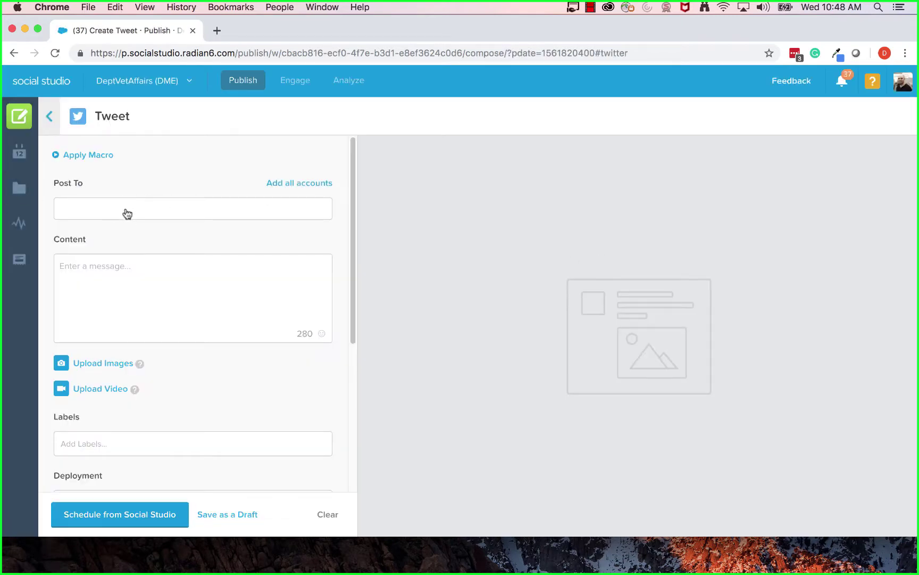
{"action": "left_click", "coordinate": [125, 210]}
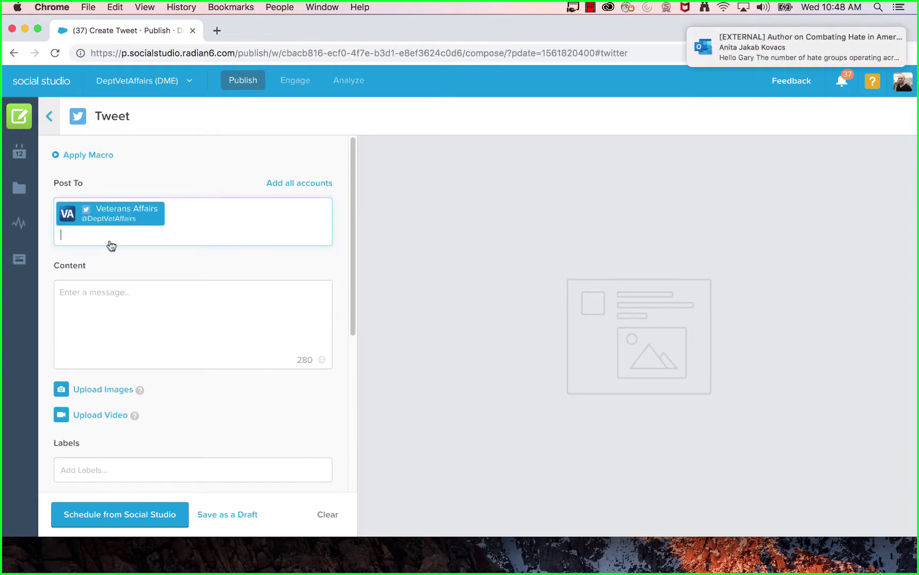
{"action": "left_click", "coordinate": [112, 248]}
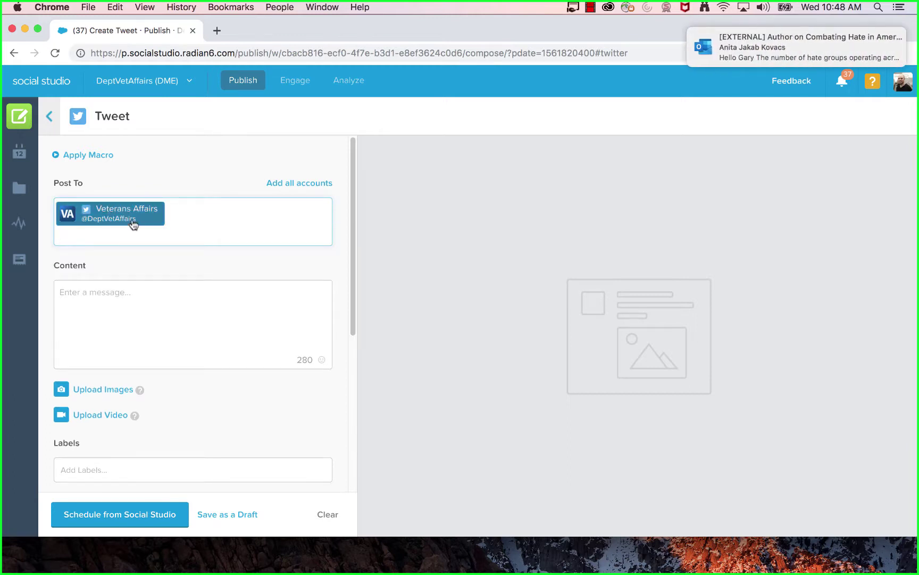
{"action": "left_click", "coordinate": [155, 306]}
{"action": "type", "text": ";alkjxl;kasJDL;AKSjd;alskJD"}
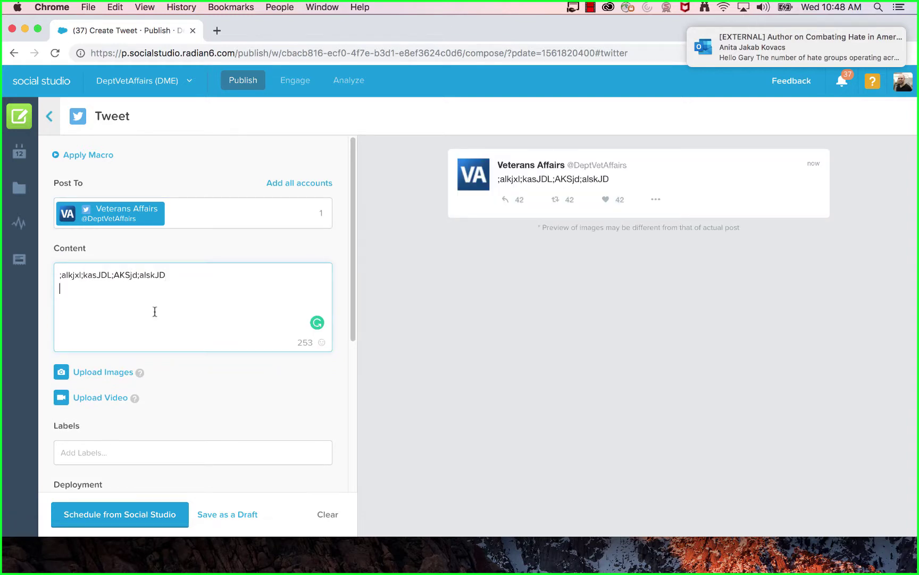
{"action": "key", "text": "Return"}
{"action": "type", "text": "WWW"}
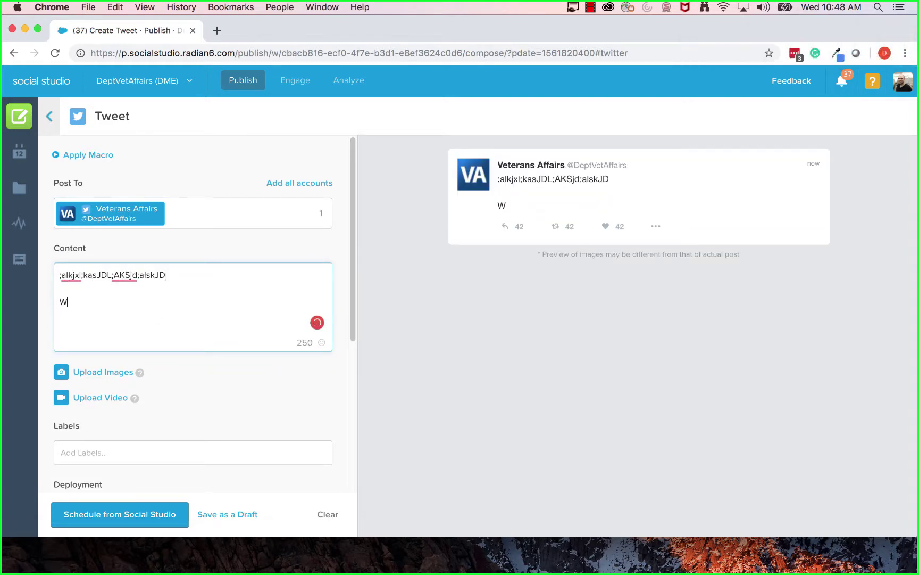
{"action": "key", "text": "BackSpace"}
{"action": "key", "text": "BackSpace"}
{"action": "key", "text": "BackSpace"}
{"action": "type", "text": "www.blogs."}
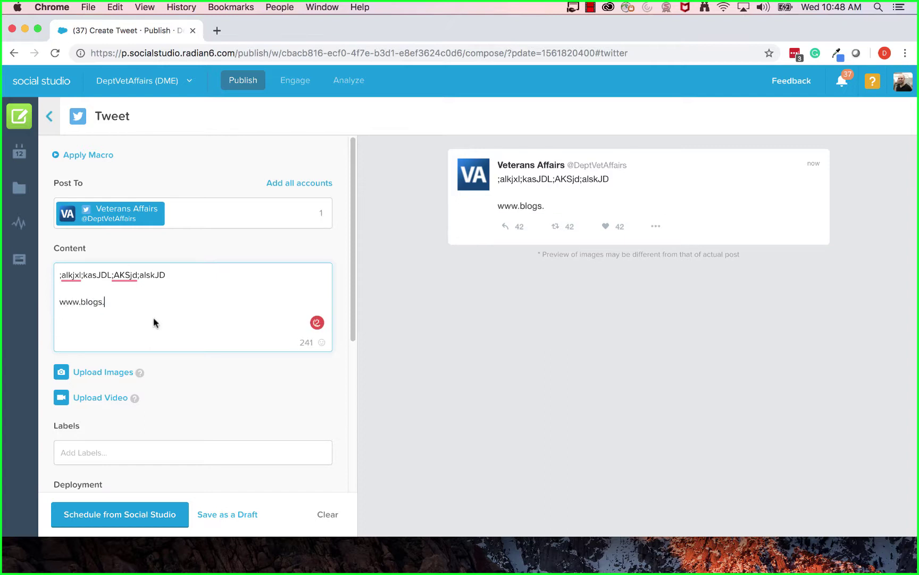
{"action": "type", "text": "va.gov"}
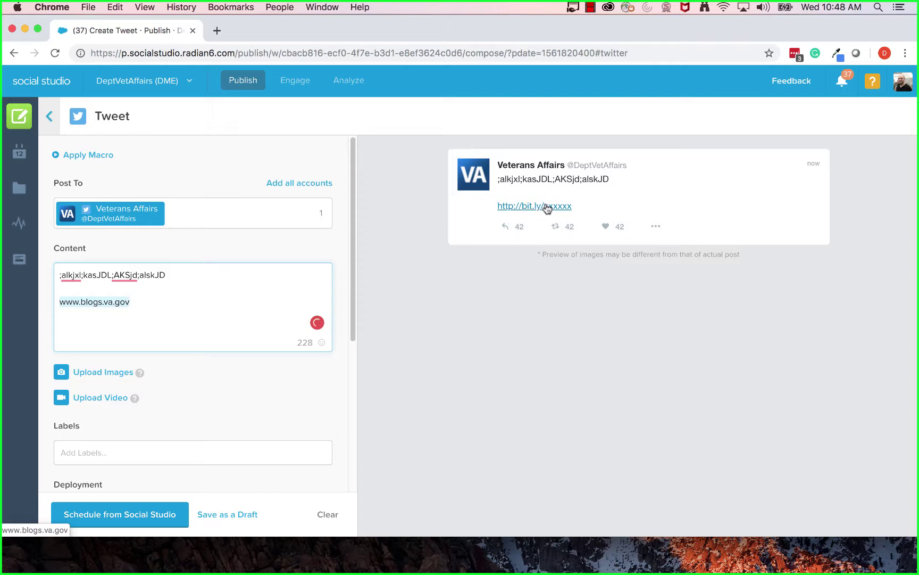
Step: Check the page behind the shortened link in the tweet preview, and delete all of the tweet's text
{"action": "left_click", "coordinate": [546, 205]}
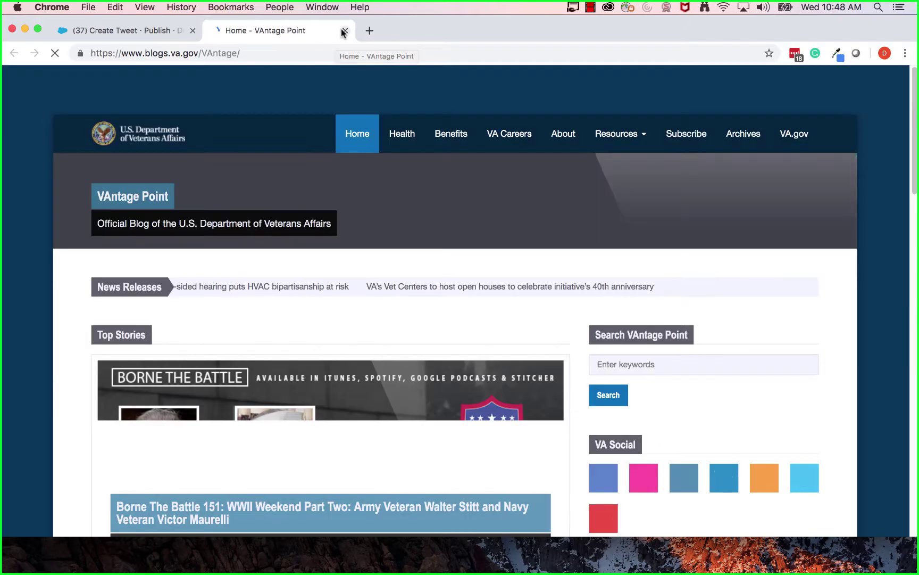
{"action": "left_click", "coordinate": [344, 30]}
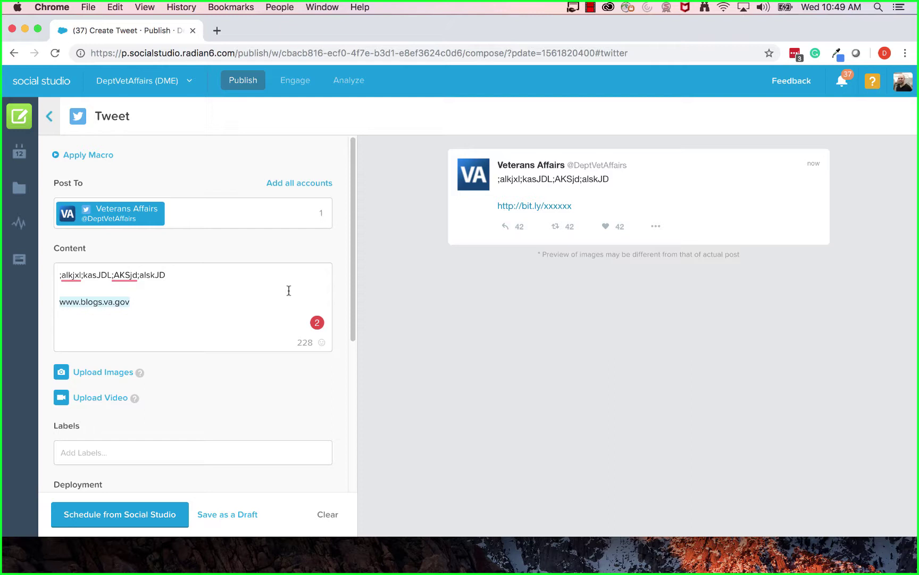
{"action": "left_click", "coordinate": [218, 295]}
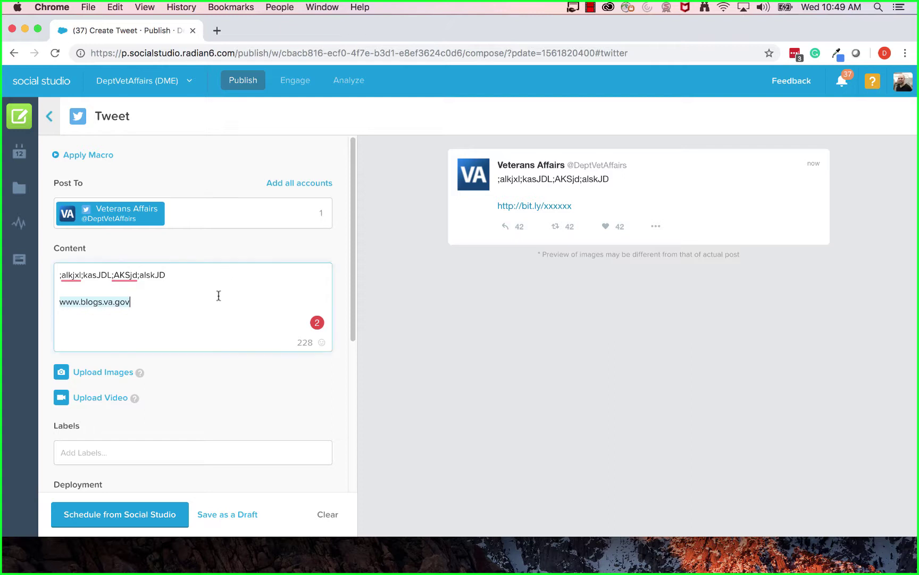
{"action": "left_click", "coordinate": [208, 285]}
{"action": "left_click_drag", "start_coordinate": [59, 275], "coordinate": [169, 311]}
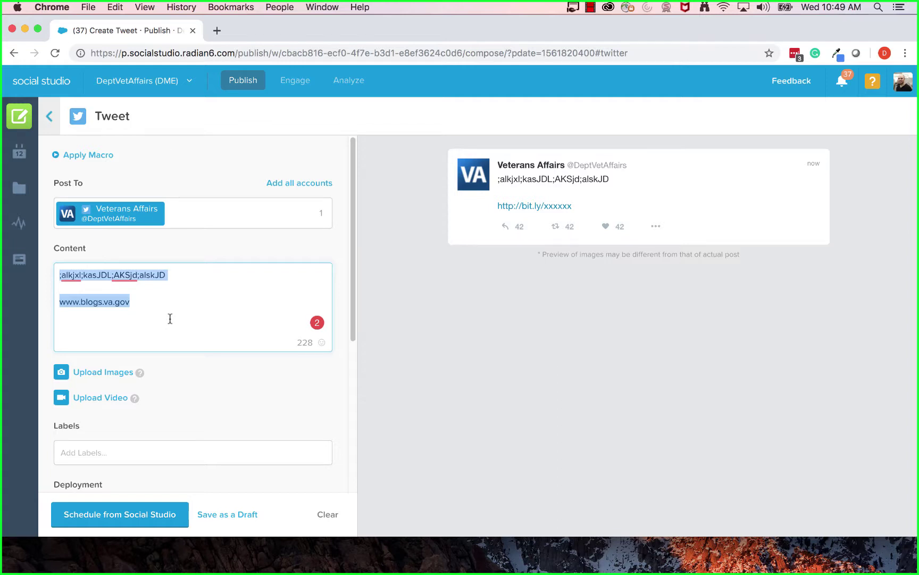
{"action": "key", "text": "BackSpace"}
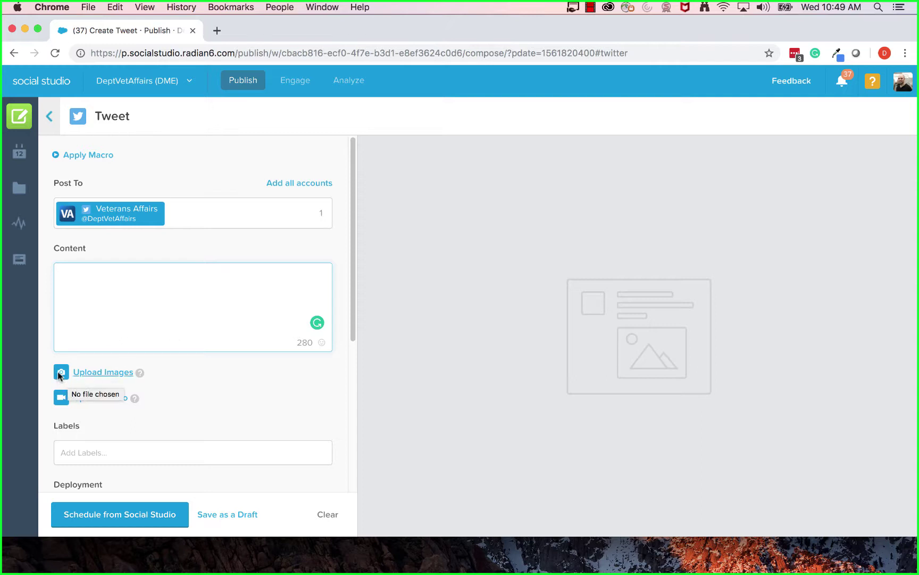
Step: Attach the image Mason_Low_Resolution.jpg from the Downloads folder to the tweet
{"action": "left_click", "coordinate": [98, 372]}
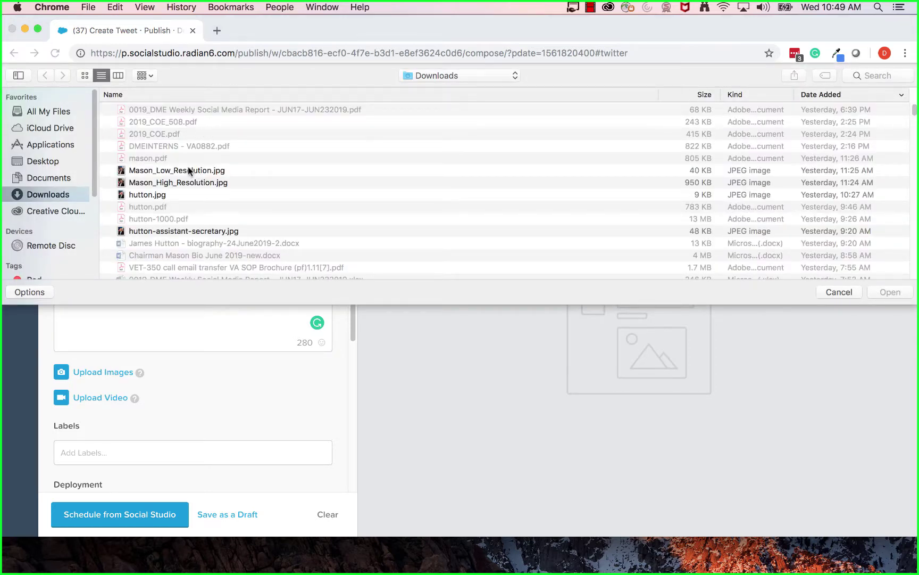
{"action": "left_click", "coordinate": [188, 169]}
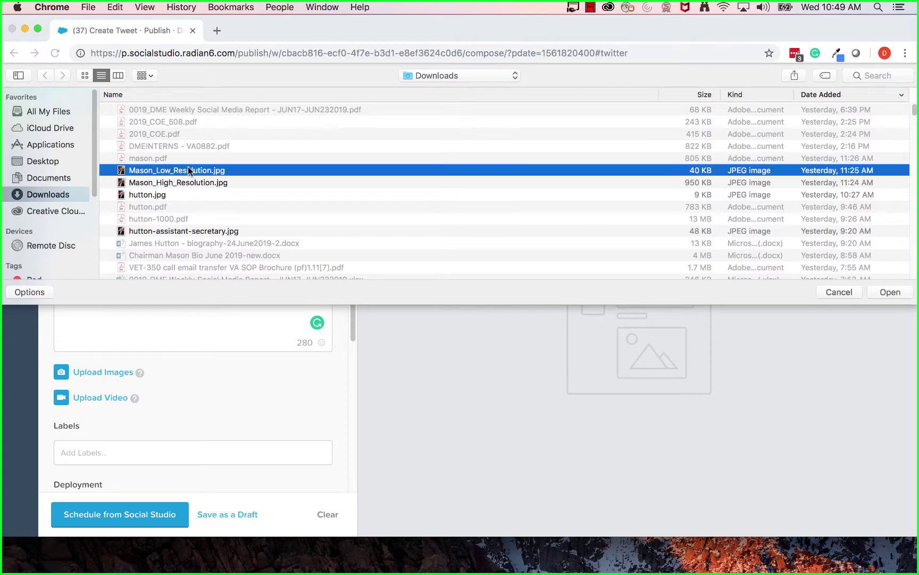
{"action": "left_click", "coordinate": [891, 291]}
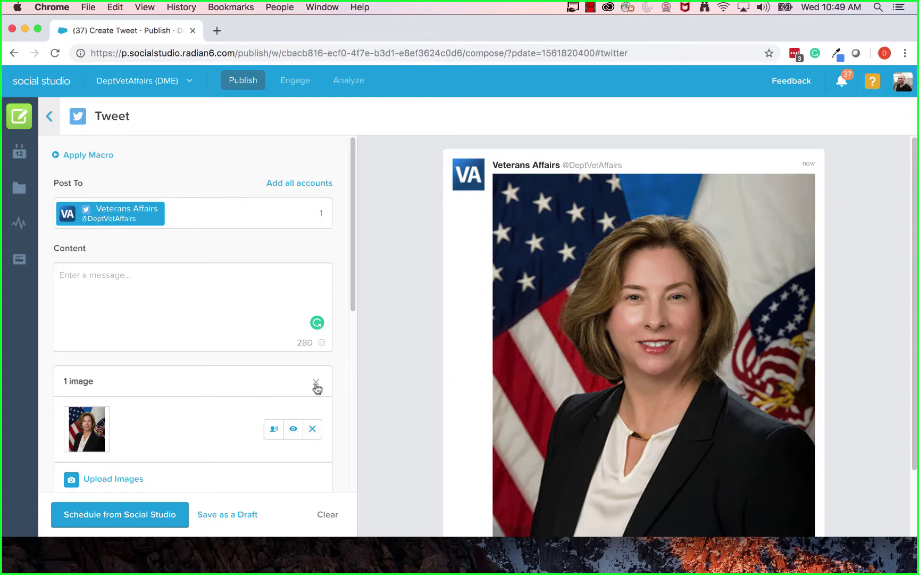
{"action": "scroll", "coordinate": [164, 388], "scroll_direction": "down", "scroll_amount": 3}
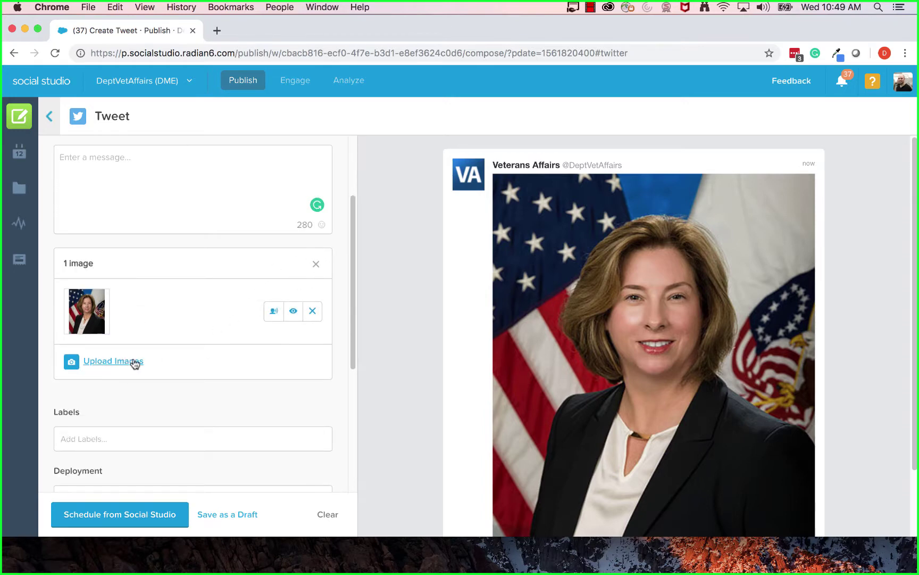
{"action": "scroll", "coordinate": [146, 370], "scroll_direction": "up", "scroll_amount": 3}
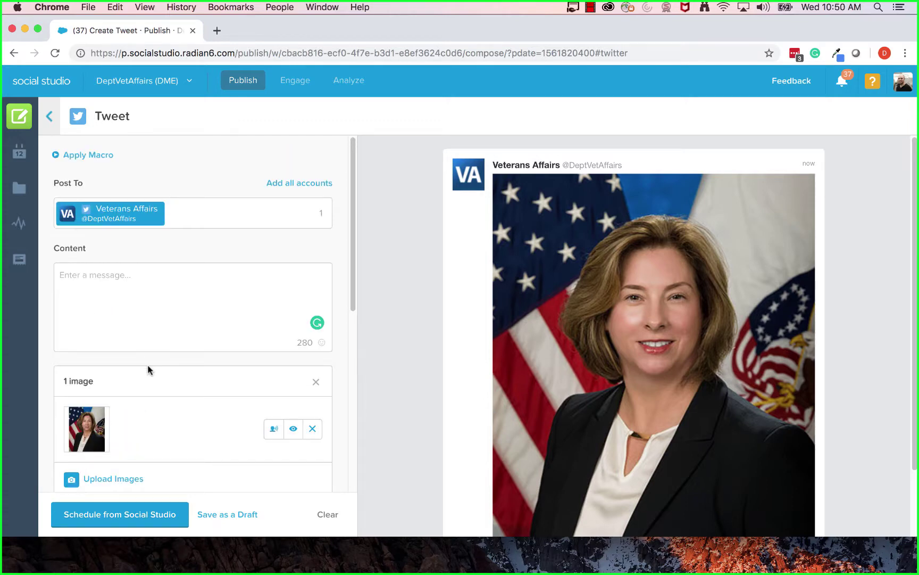
Step: Examine the tweet's label, deployment and link shortening options without changing them
{"action": "scroll", "coordinate": [147, 369], "scroll_direction": "down", "scroll_amount": 1}
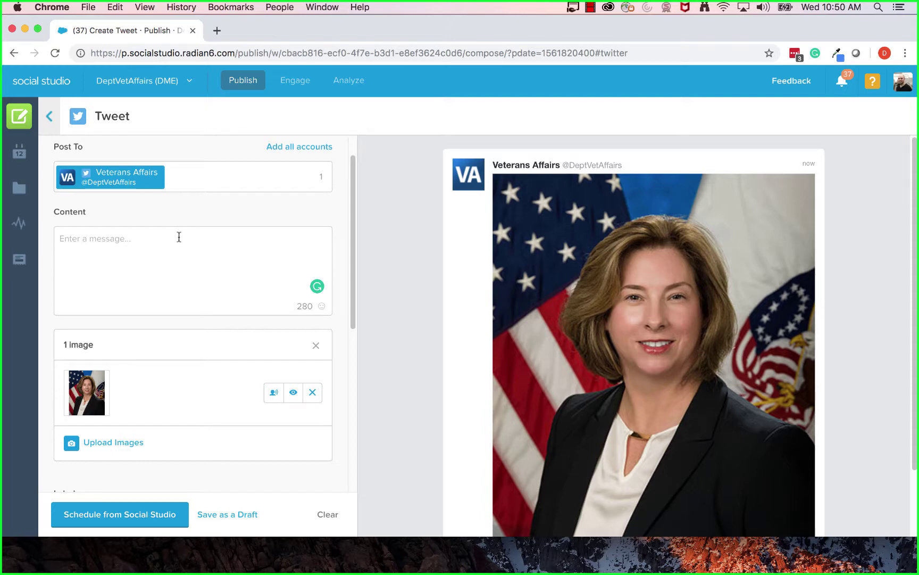
{"action": "scroll", "coordinate": [186, 245], "scroll_direction": "down", "scroll_amount": 5}
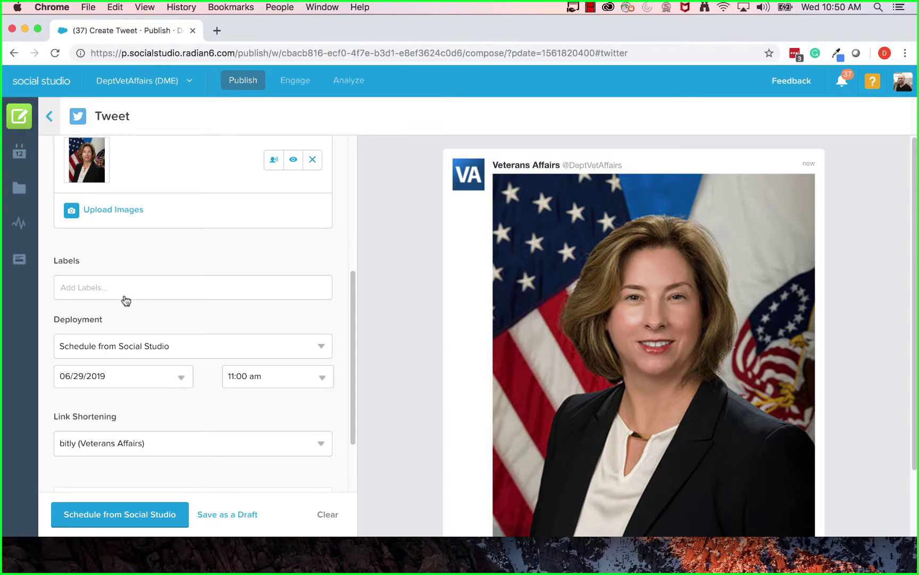
{"action": "left_click", "coordinate": [130, 294]}
{"action": "left_click", "coordinate": [175, 266]}
{"action": "scroll", "coordinate": [274, 345], "scroll_direction": "down", "scroll_amount": 1}
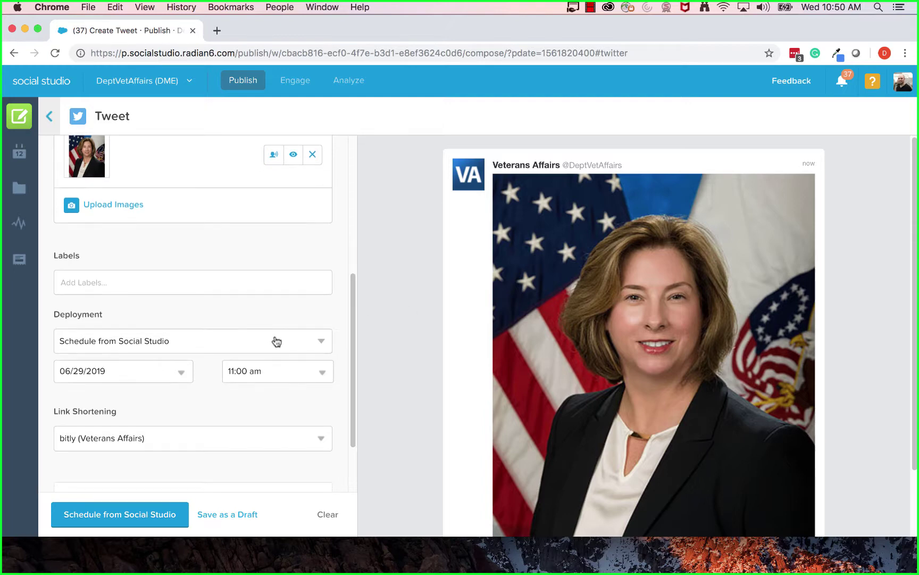
{"action": "scroll", "coordinate": [264, 307], "scroll_direction": "down", "scroll_amount": 3}
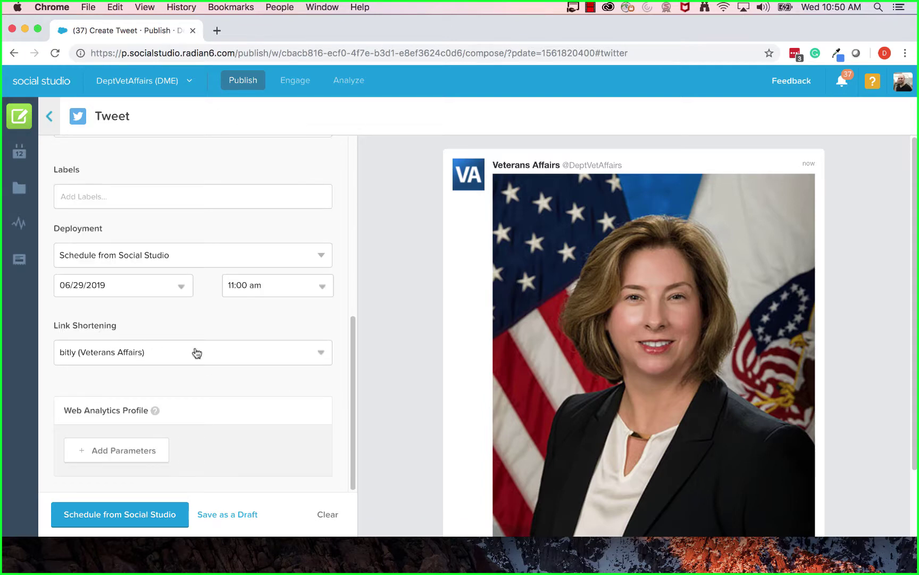
{"action": "left_click", "coordinate": [320, 352]}
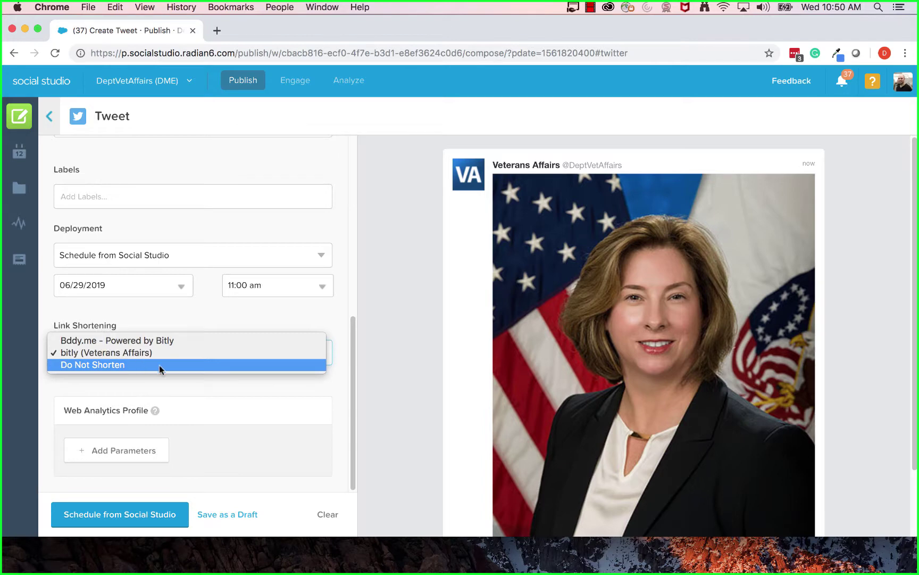
{"action": "left_click", "coordinate": [207, 395]}
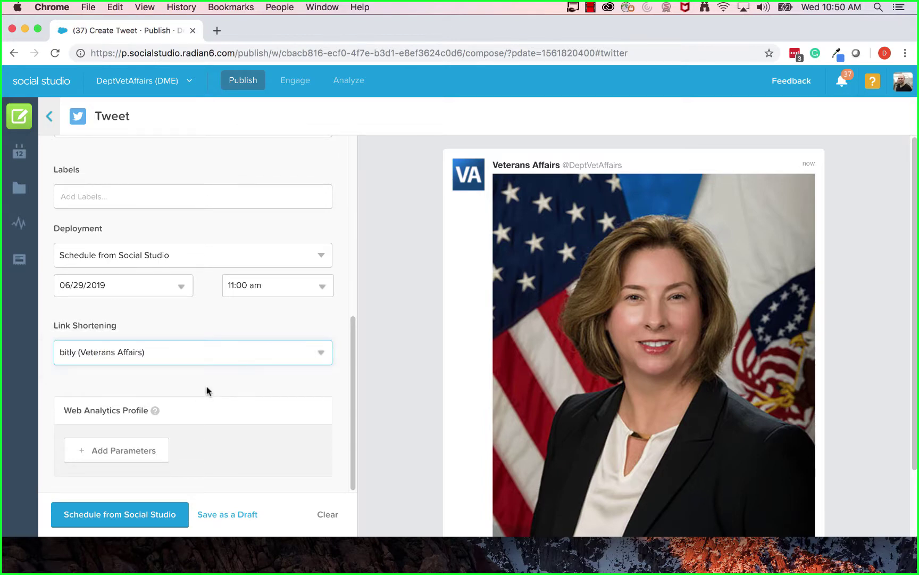
Step: Enter "lskdfglk;jdfgkljsdfgkl;jsdfl;kgjkldsflgjks;dlkfgjls;dkfgjkldf;" as the tweet's content and return to the calendar without scheduling the tweet
{"action": "scroll", "coordinate": [207, 387], "scroll_direction": "up", "scroll_amount": 7}
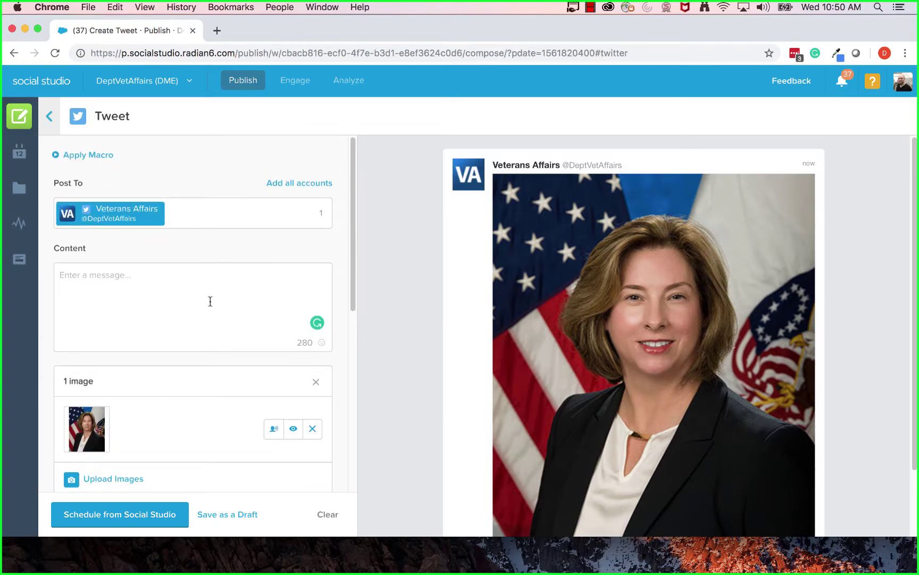
{"action": "left_click", "coordinate": [210, 301]}
{"action": "type", "text": "lskdfglk;jdfgkljsdf"}
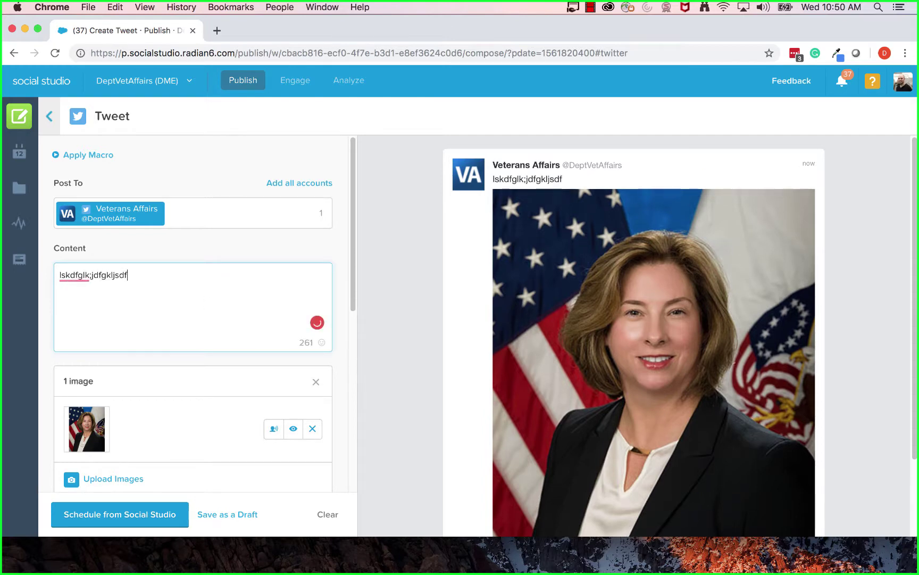
{"action": "type", "text": "gkl;jsdfl;kgjkldsflgjks;dlkfgjls;dkfgjkldf;"}
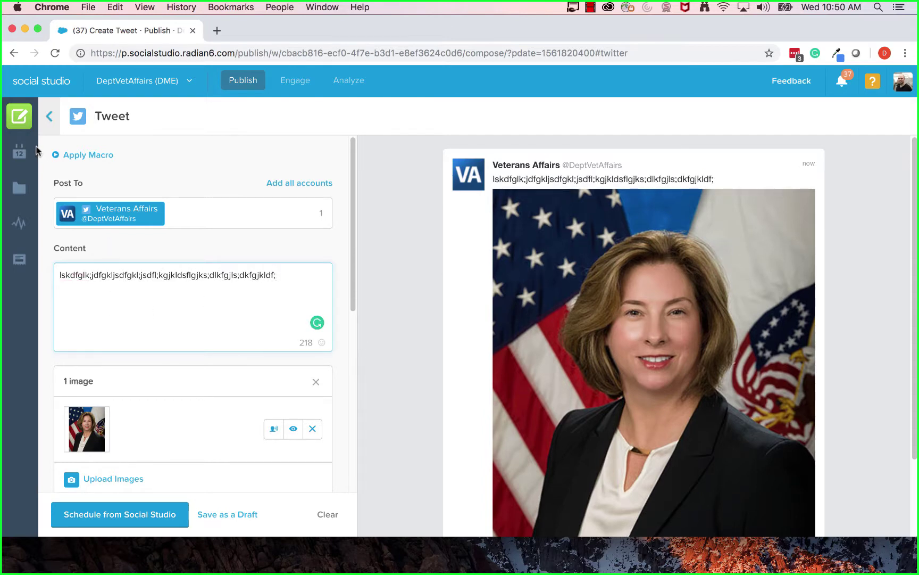
{"action": "left_click", "coordinate": [20, 152]}
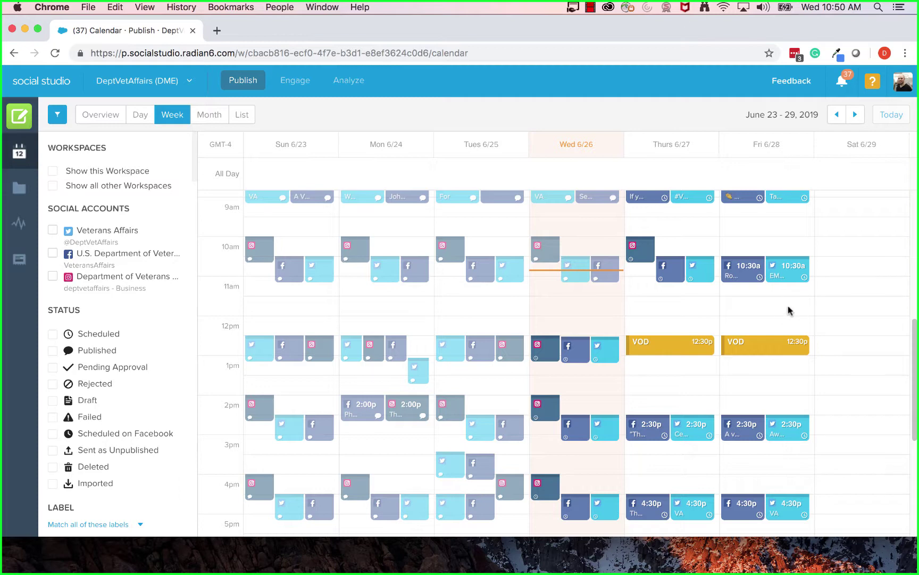
Step: Open the Friday 6/28 10:30 am tweet for editing, examine its deployment options, and return to the calendar without changing it
{"action": "left_click", "coordinate": [753, 281]}
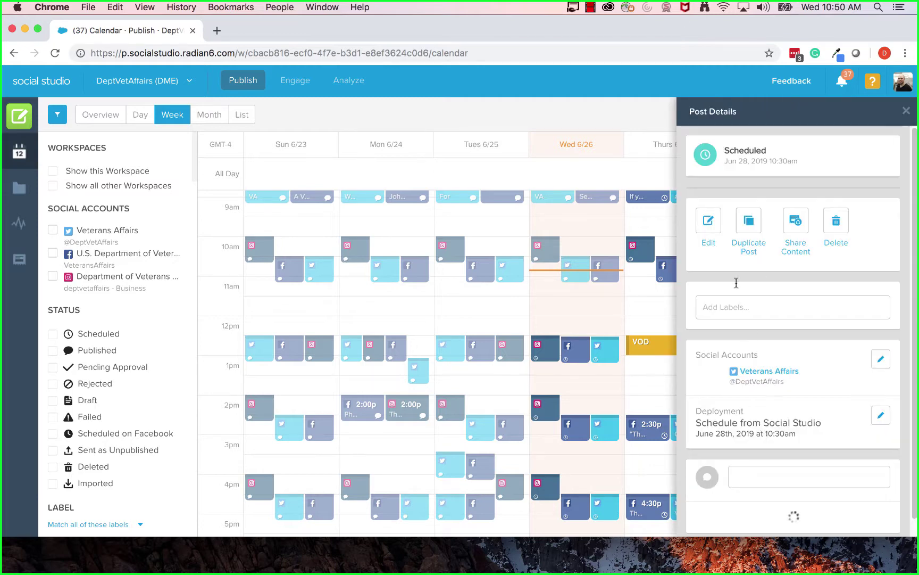
{"action": "left_click", "coordinate": [712, 345]}
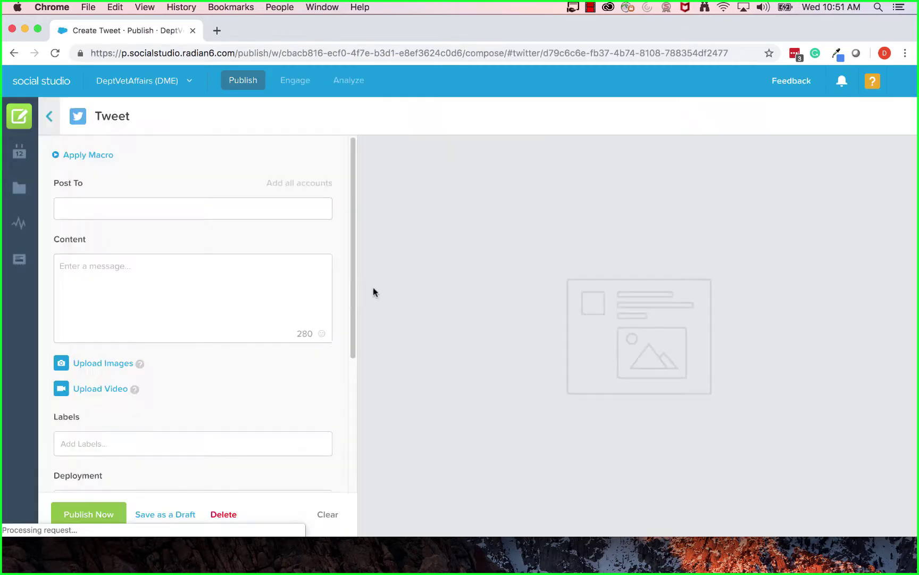
{"action": "scroll", "coordinate": [251, 346], "scroll_direction": "down", "scroll_amount": 5}
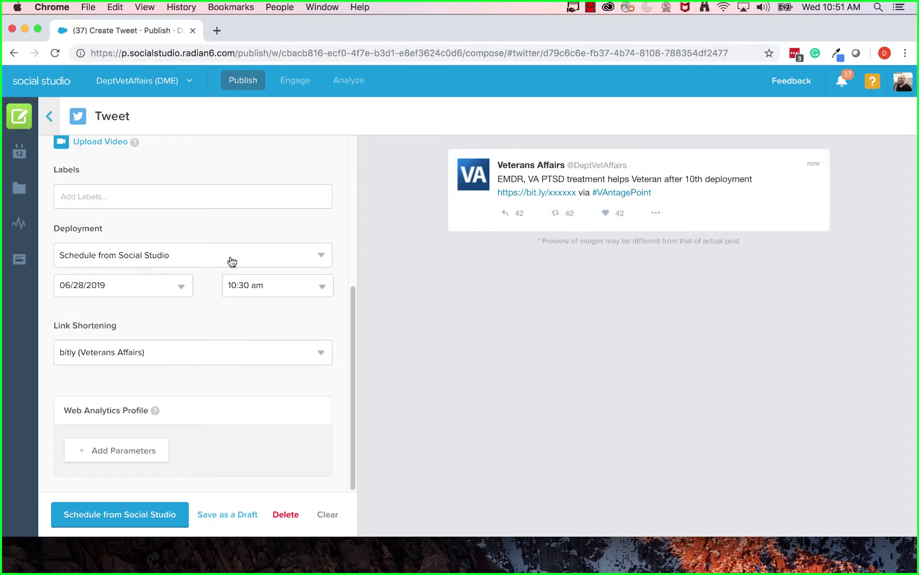
{"action": "left_click", "coordinate": [324, 258]}
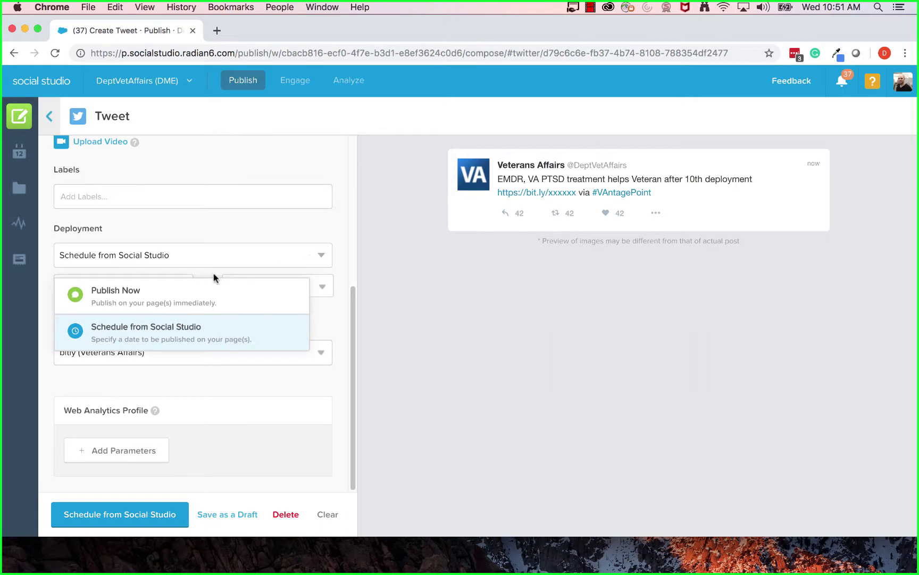
{"action": "left_click", "coordinate": [316, 217]}
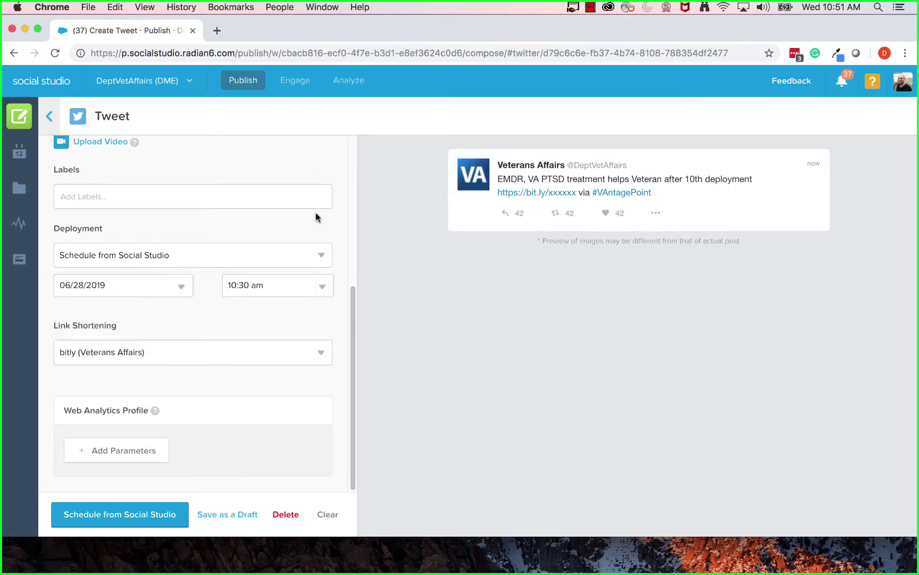
{"action": "left_click", "coordinate": [18, 154]}
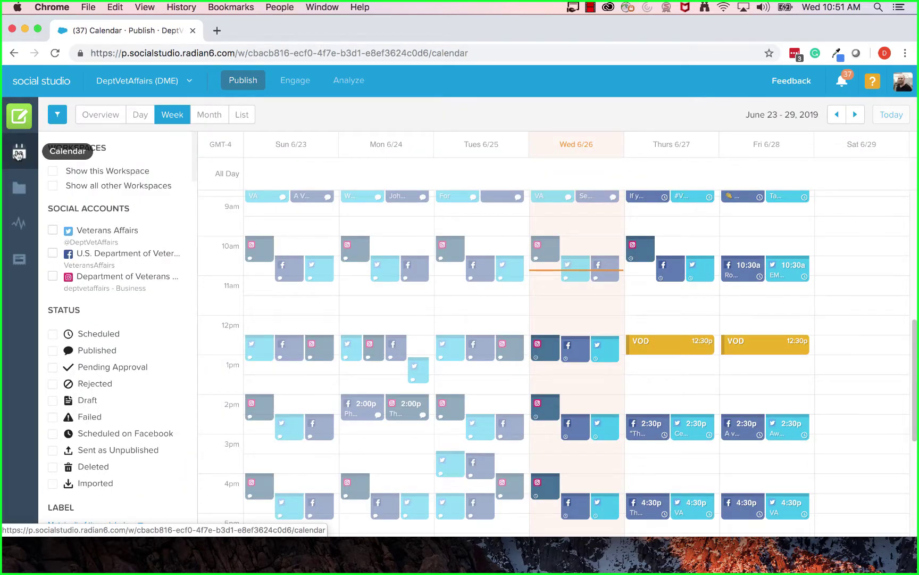
Step: Start an Instagram Business post for 06/29/2019 at 10:30 am, examine its fields and deployment settings, and return to the calendar without saving
{"action": "left_click", "coordinate": [843, 266]}
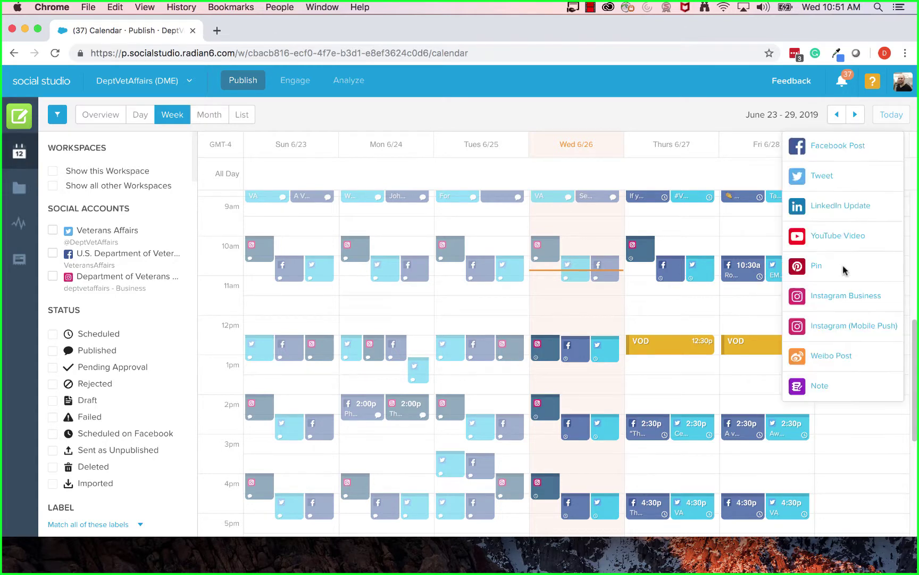
{"action": "left_click", "coordinate": [828, 293]}
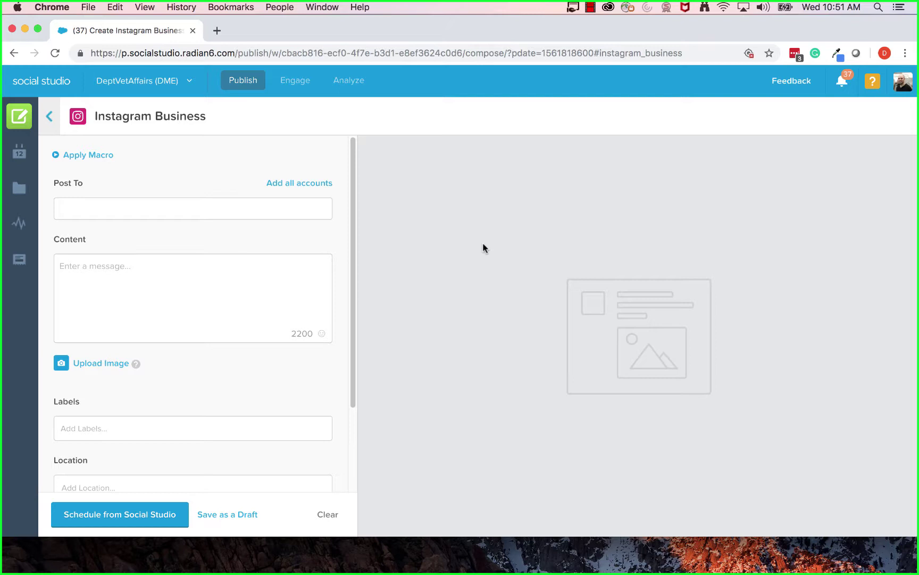
{"action": "left_click", "coordinate": [197, 207]}
{"action": "left_click", "coordinate": [187, 294]}
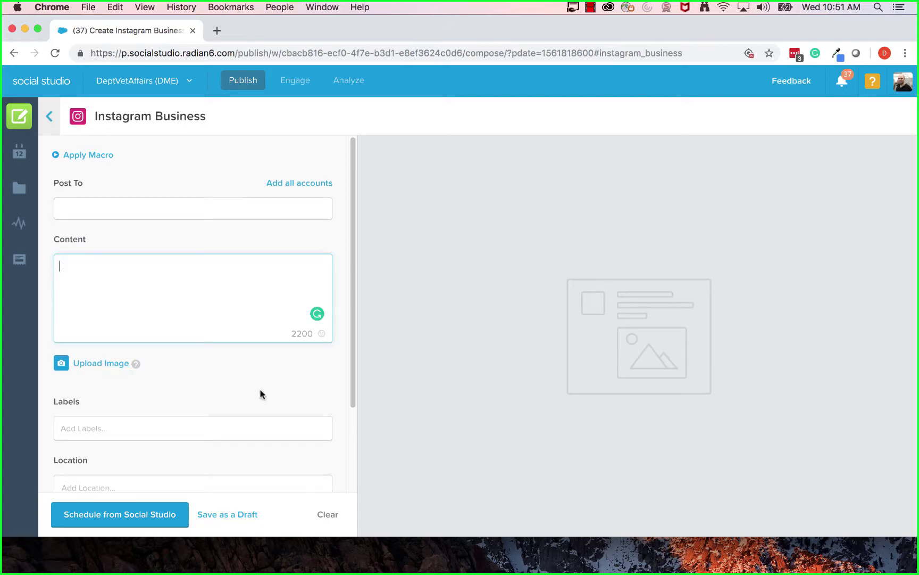
{"action": "scroll", "coordinate": [215, 414], "scroll_direction": "down", "scroll_amount": 3}
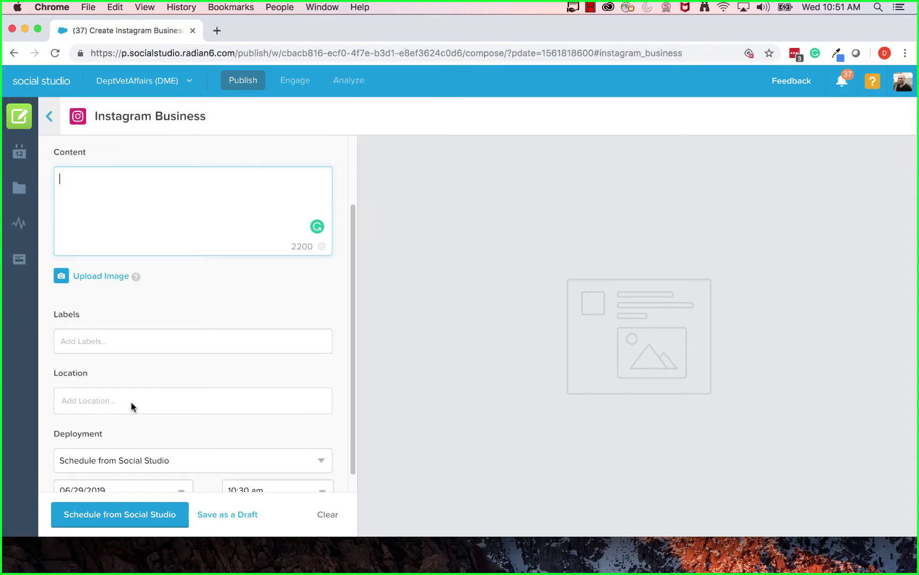
{"action": "scroll", "coordinate": [136, 408], "scroll_direction": "down", "scroll_amount": 1}
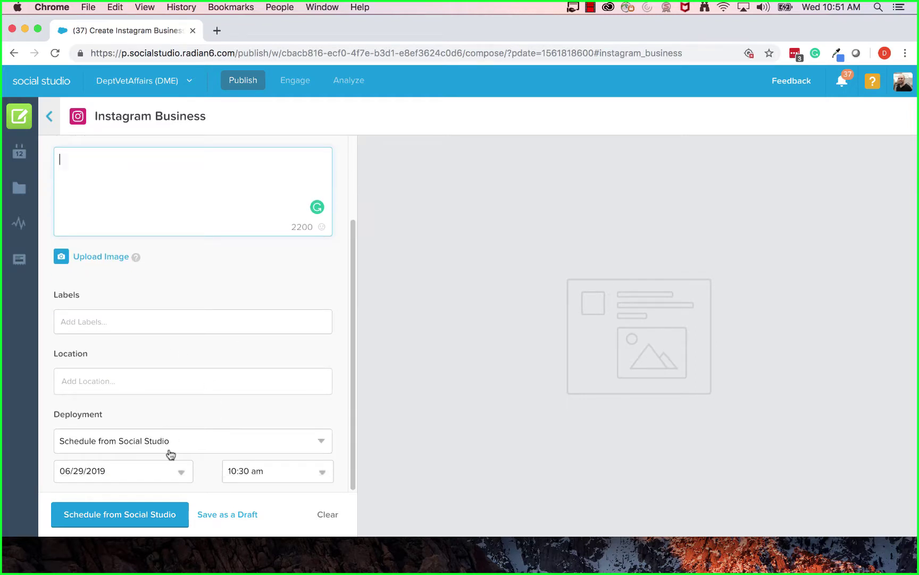
{"action": "left_click", "coordinate": [249, 442]}
{"action": "left_click", "coordinate": [229, 446]}
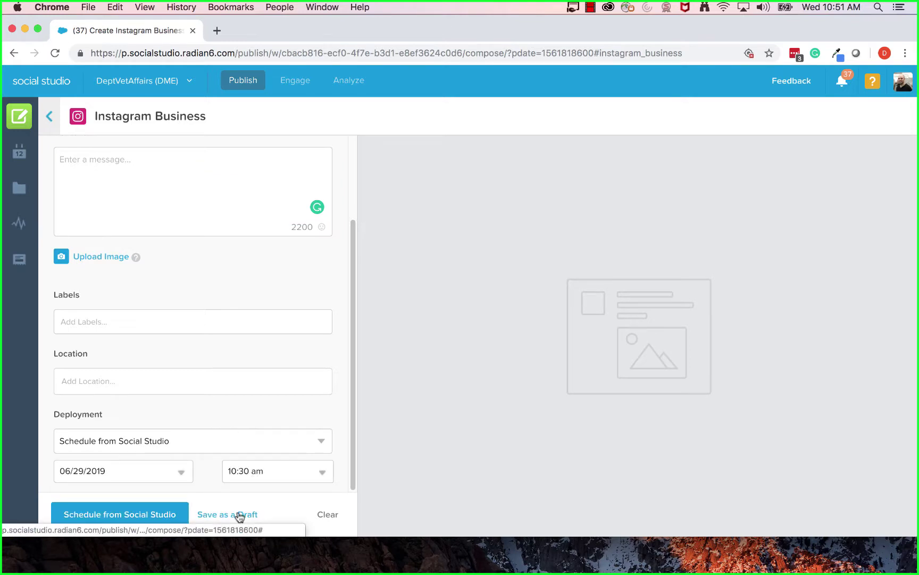
{"action": "left_click", "coordinate": [19, 148]}
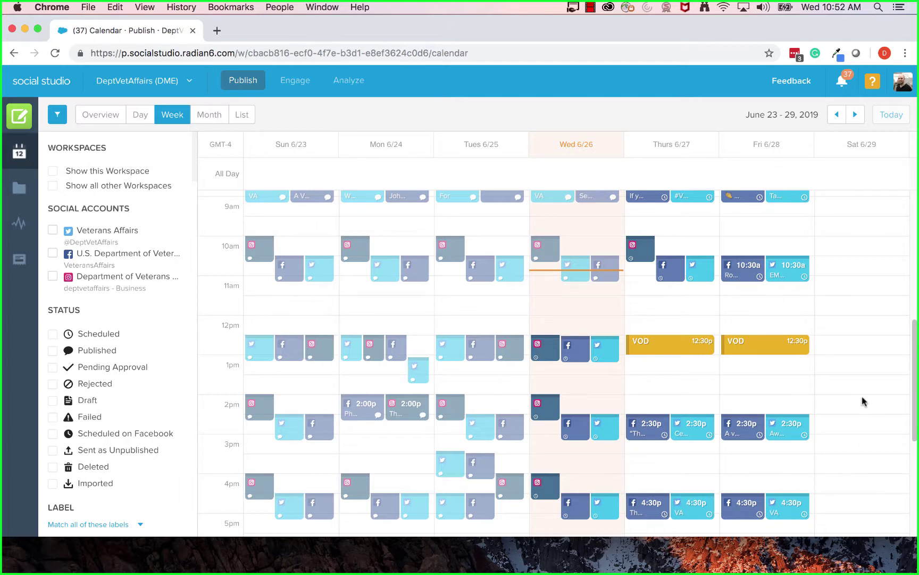
Step: Filter the week calendar to the Veterans Affairs Twitter account and look over its published and scheduled tweets
{"action": "scroll", "coordinate": [373, 364], "scroll_direction": "down", "scroll_amount": 2}
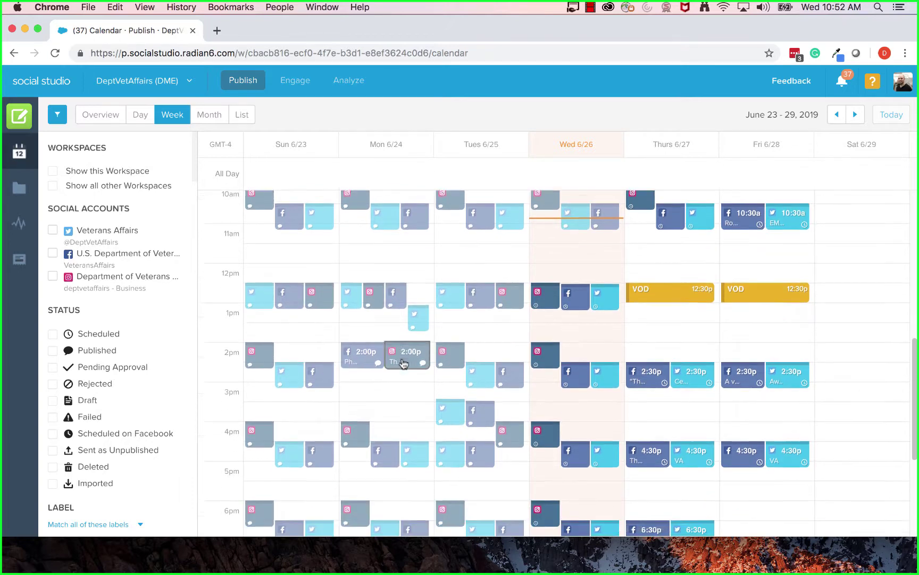
{"action": "scroll", "coordinate": [403, 363], "scroll_direction": "down", "scroll_amount": 7}
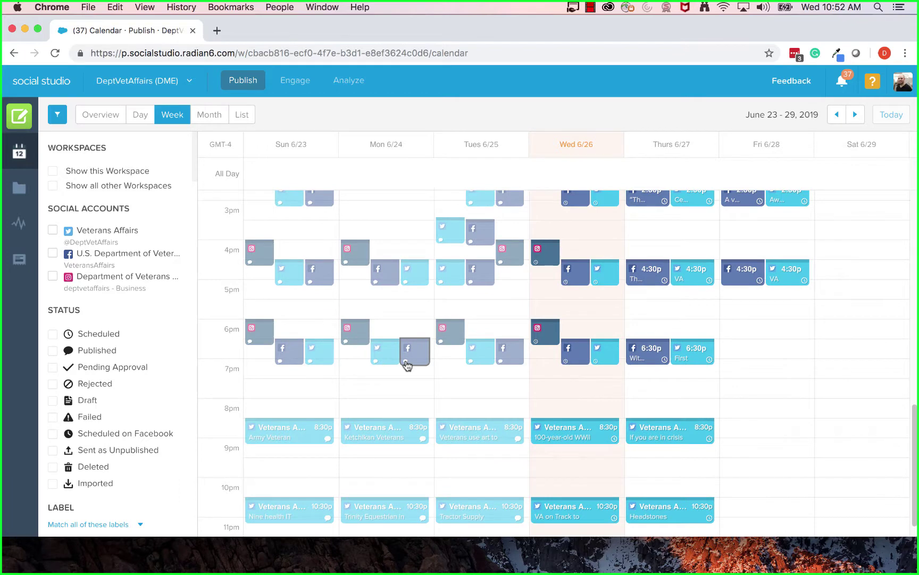
{"action": "scroll", "coordinate": [409, 364], "scroll_direction": "up", "scroll_amount": 6}
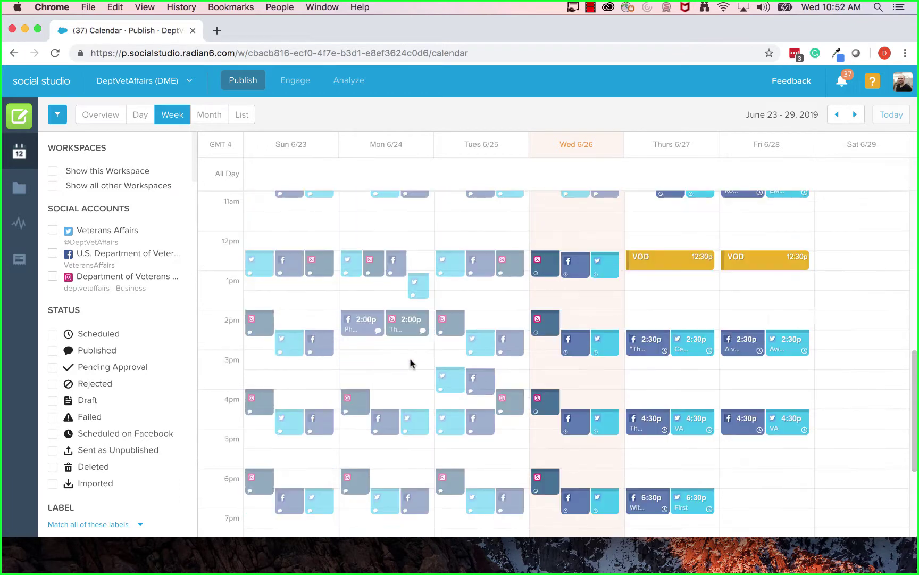
{"action": "scroll", "coordinate": [410, 363], "scroll_direction": "up", "scroll_amount": 1}
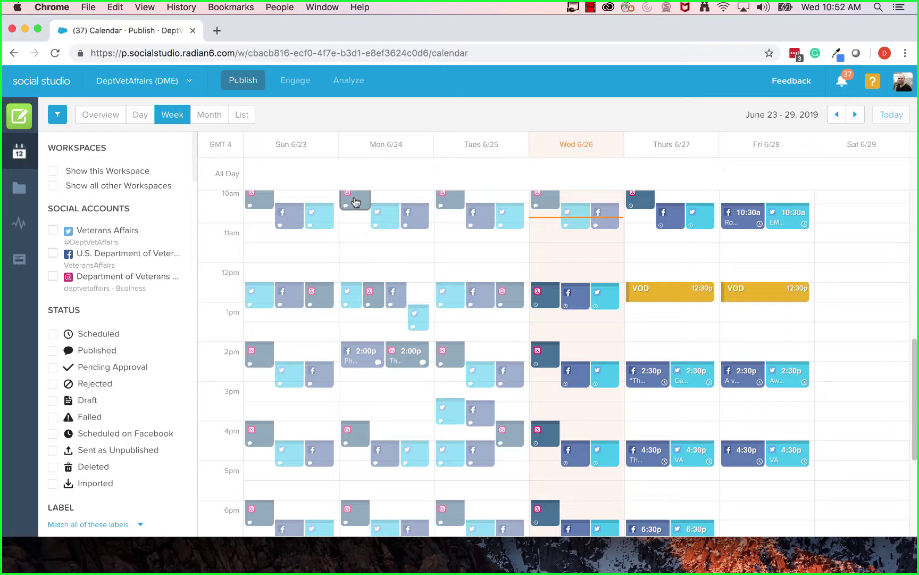
{"action": "left_click", "coordinate": [53, 230]}
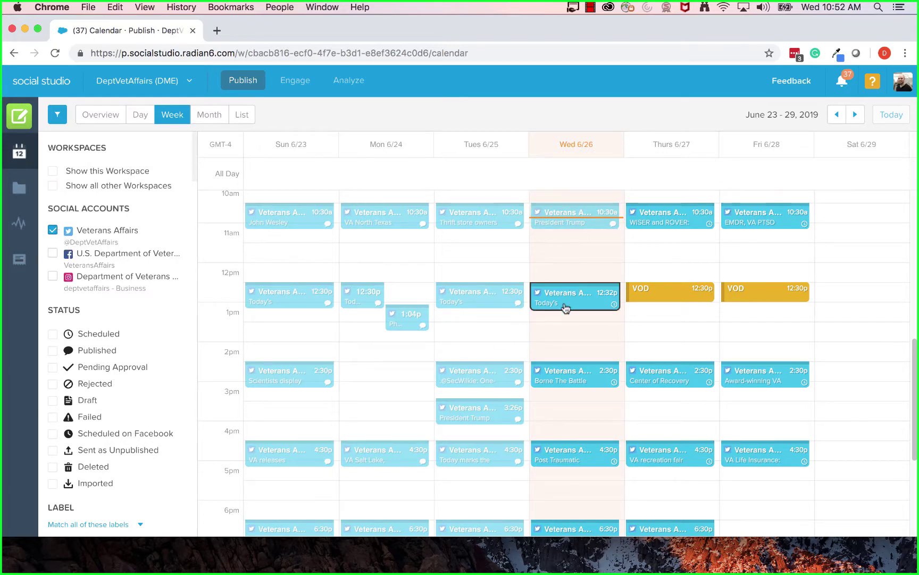
{"action": "mouse_move", "coordinate": [565, 306]}
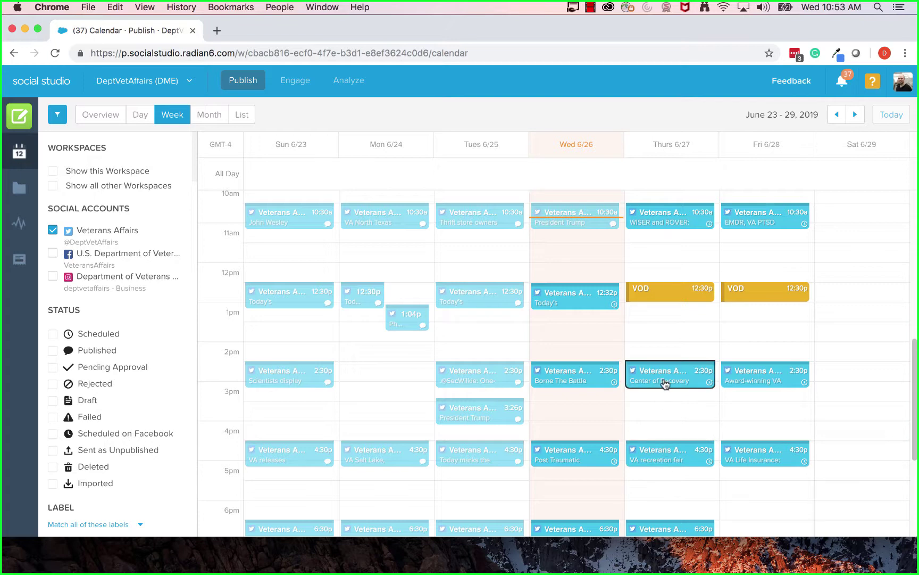
{"action": "mouse_move", "coordinate": [665, 387]}
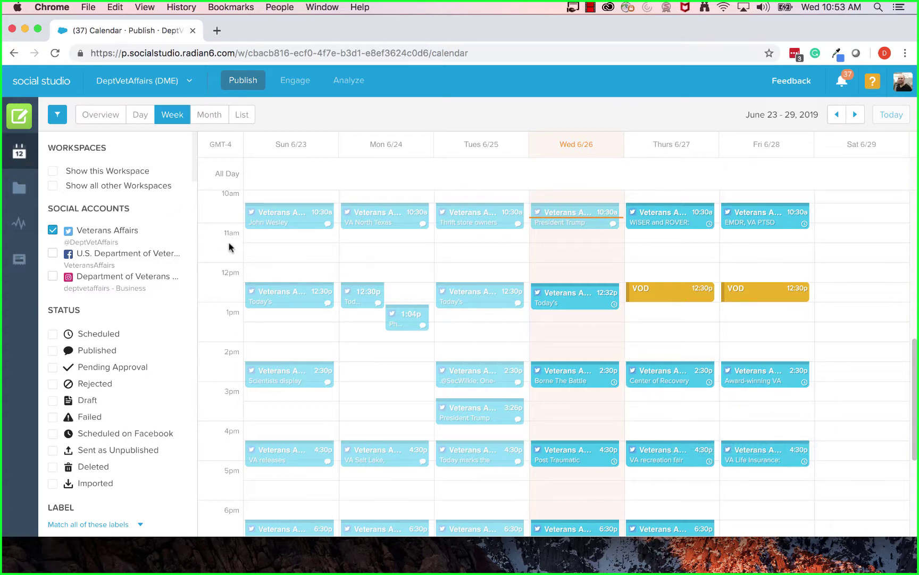
Step: Show the Veterans Affairs Twitter and U.S. Department of Veterans Affairs Facebook posts together on the calendar, and clear both account filters
{"action": "left_click", "coordinate": [53, 231]}
{"action": "left_click", "coordinate": [53, 230]}
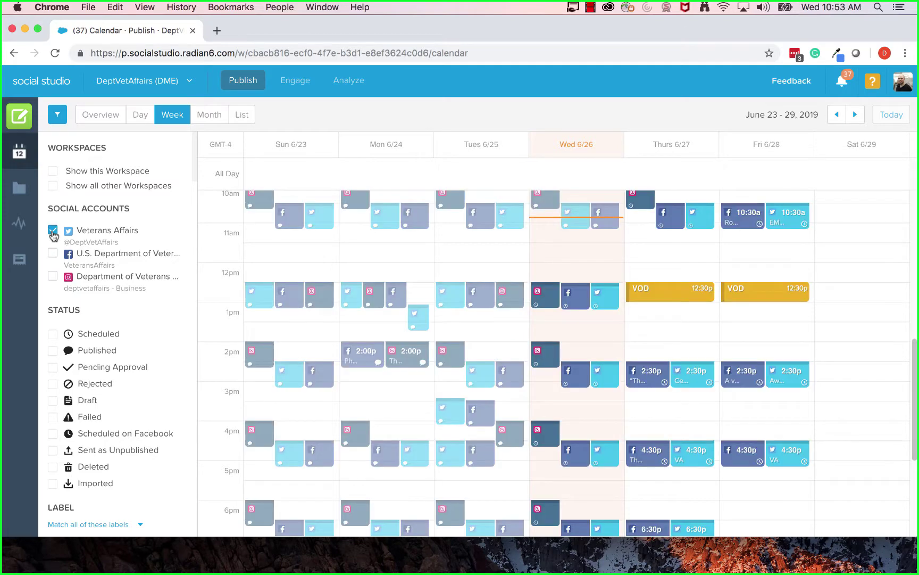
{"action": "left_click", "coordinate": [53, 253]}
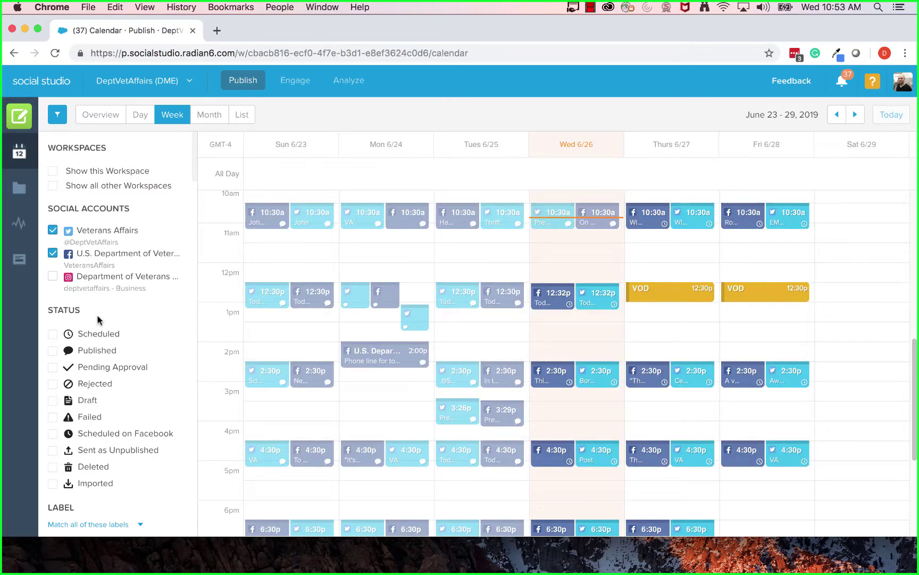
{"action": "left_click", "coordinate": [52, 253]}
{"action": "left_click", "coordinate": [53, 230]}
Step: Filter the calendar to the deptvetaffairs Instagram Business account, look over its posts for the week, and clear the filter
{"action": "left_click", "coordinate": [53, 276]}
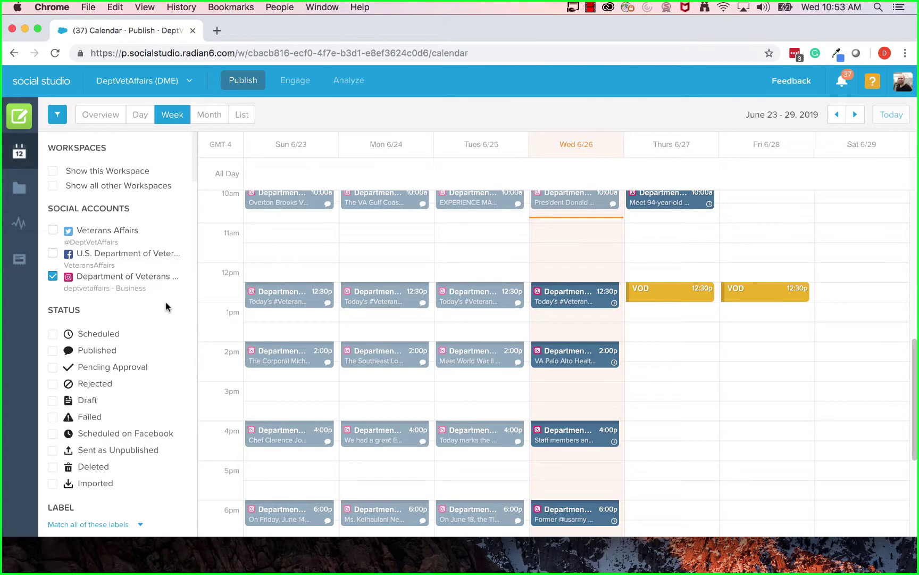
{"action": "scroll", "coordinate": [654, 349], "scroll_direction": "up", "scroll_amount": 3}
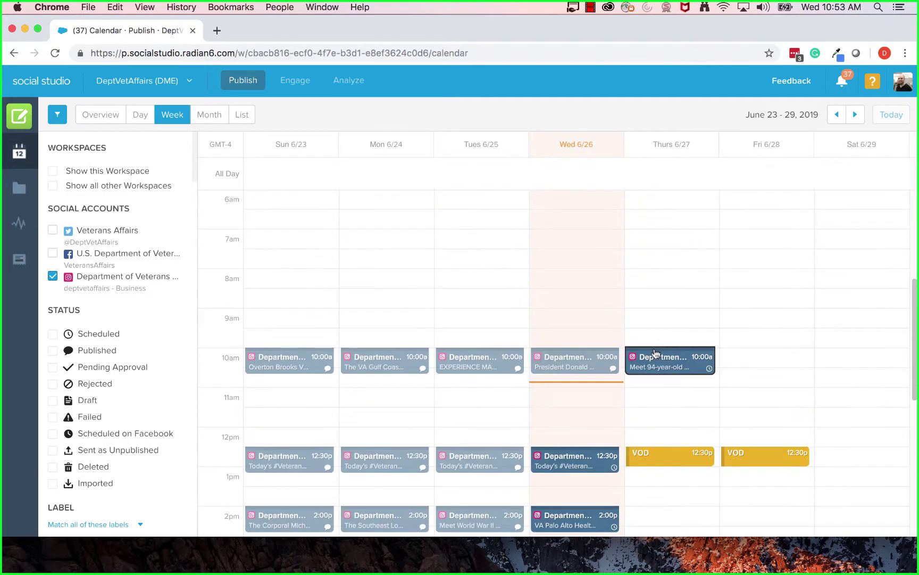
{"action": "scroll", "coordinate": [654, 349], "scroll_direction": "down", "scroll_amount": 5}
{"action": "scroll", "coordinate": [651, 347], "scroll_direction": "up", "scroll_amount": 2}
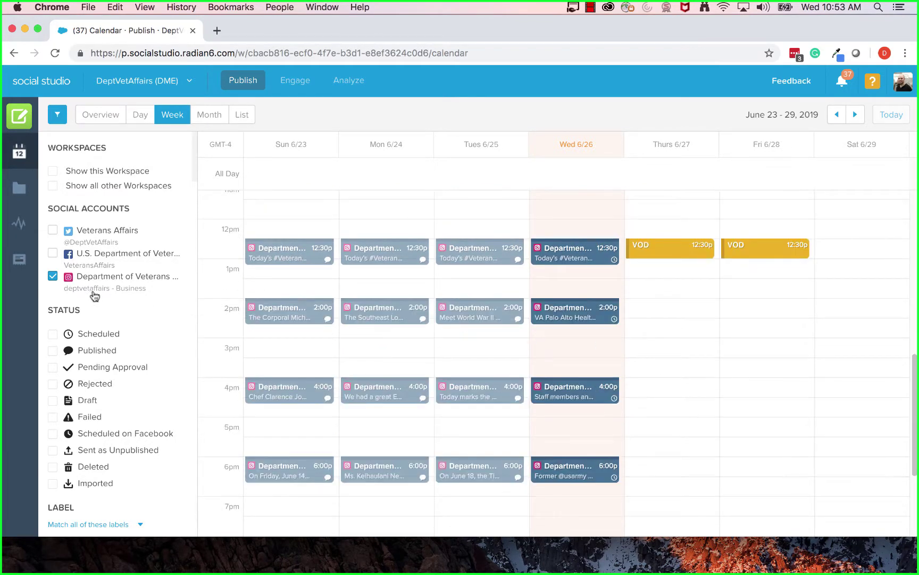
{"action": "left_click", "coordinate": [57, 278]}
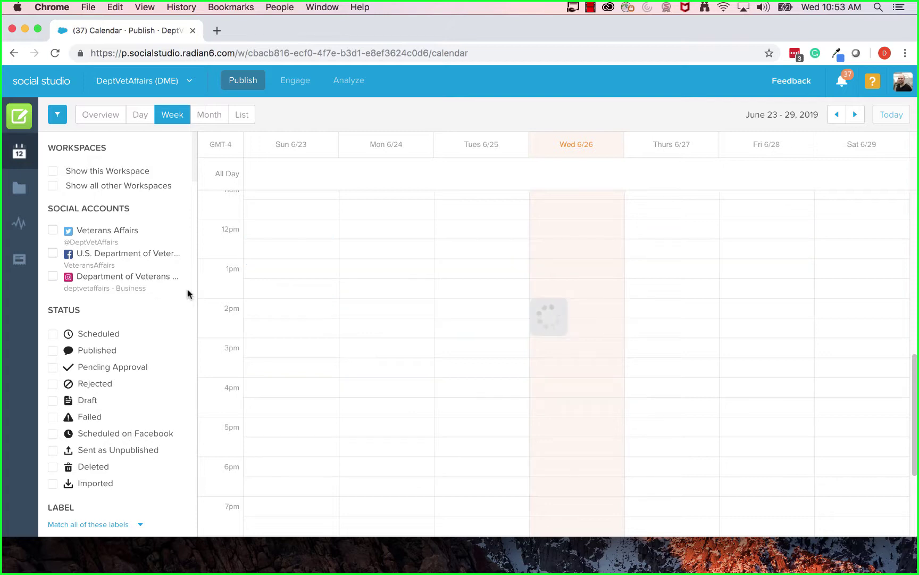
{"action": "scroll", "coordinate": [601, 355], "scroll_direction": "down", "scroll_amount": 2}
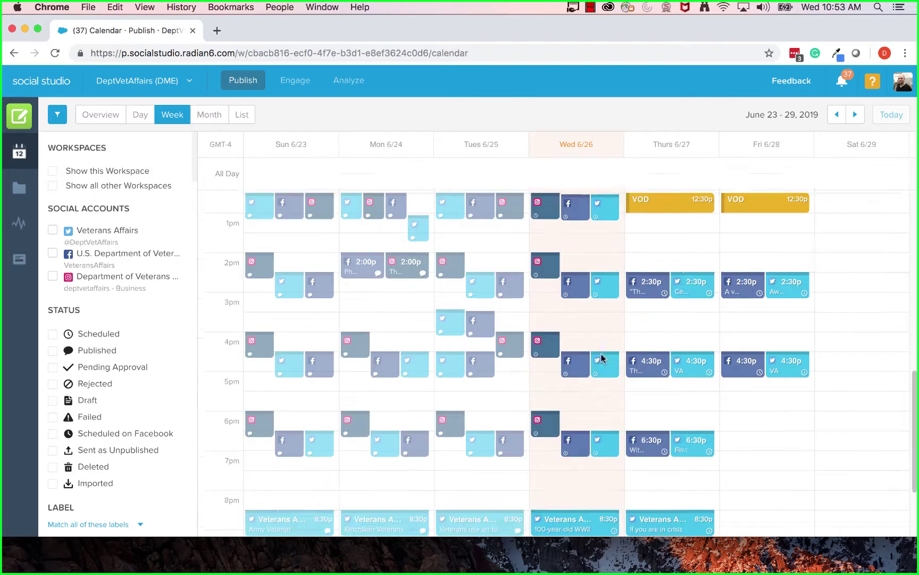
{"action": "scroll", "coordinate": [601, 355], "scroll_direction": "up", "scroll_amount": 6}
{"action": "scroll", "coordinate": [601, 358], "scroll_direction": "down", "scroll_amount": 3}
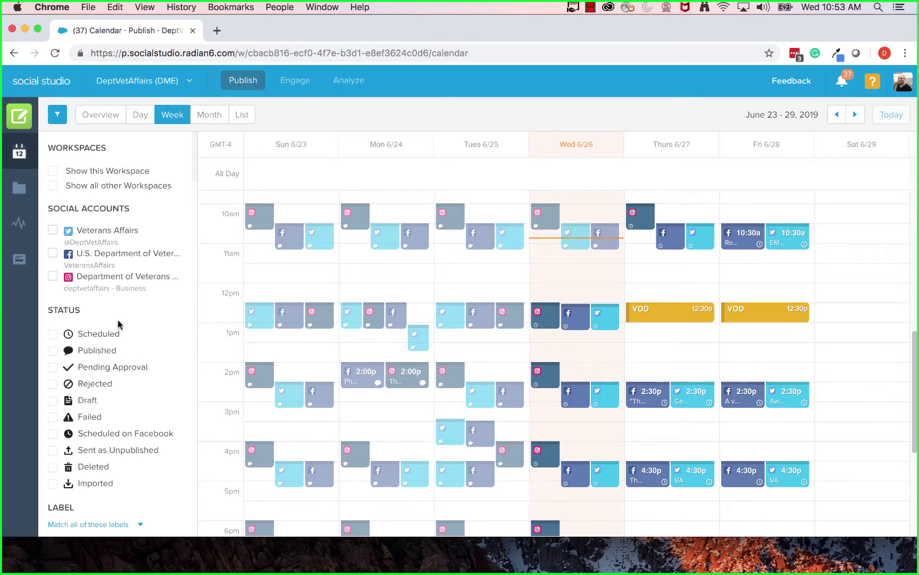
Step: Filter the calendar by Scheduled status and separately by Published status, and clear the status filter
{"action": "scroll", "coordinate": [118, 324], "scroll_direction": "down", "scroll_amount": 3}
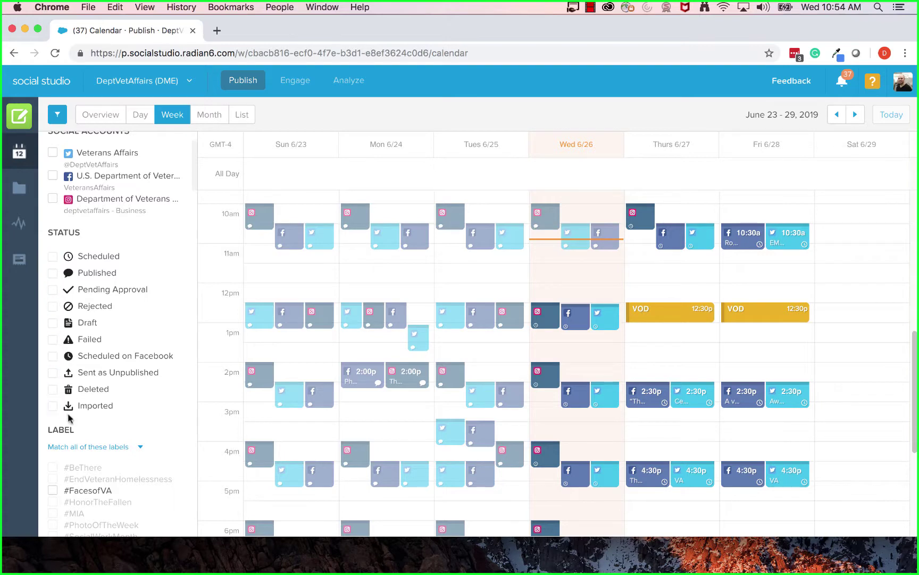
{"action": "left_click", "coordinate": [53, 257]}
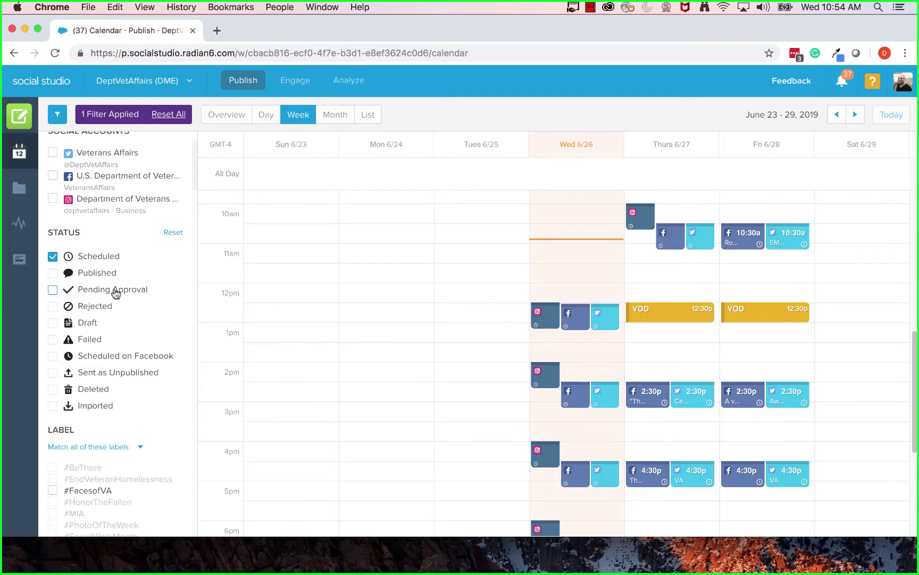
{"action": "left_click", "coordinate": [52, 273]}
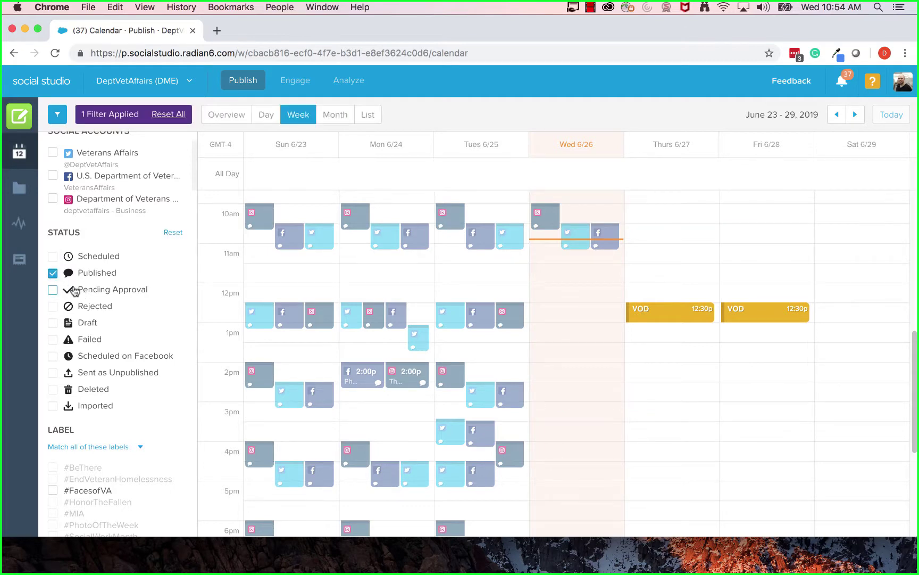
{"action": "left_click", "coordinate": [52, 273]}
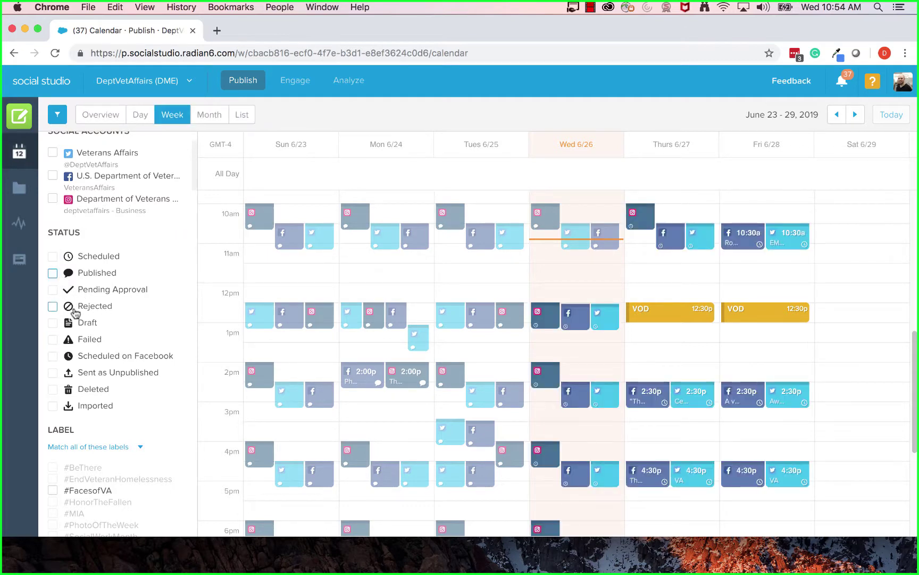
Step: Filter the calendar by Draft status, look through the week for drafts, and clear the filter
{"action": "left_click", "coordinate": [53, 322]}
{"action": "scroll", "coordinate": [713, 340], "scroll_direction": "down", "scroll_amount": 3}
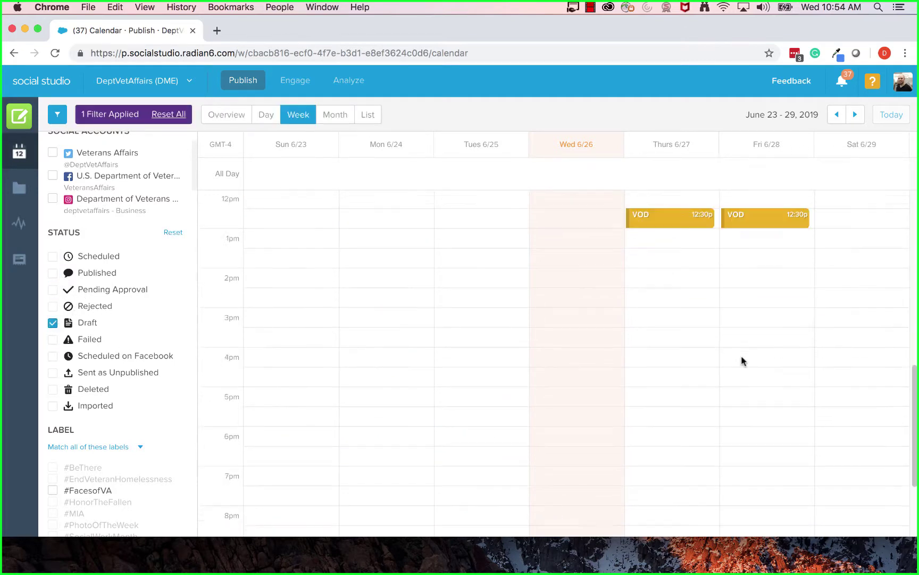
{"action": "scroll", "coordinate": [744, 359], "scroll_direction": "down", "scroll_amount": 3}
{"action": "scroll", "coordinate": [745, 366], "scroll_direction": "up", "scroll_amount": 9}
{"action": "scroll", "coordinate": [740, 363], "scroll_direction": "down", "scroll_amount": 4}
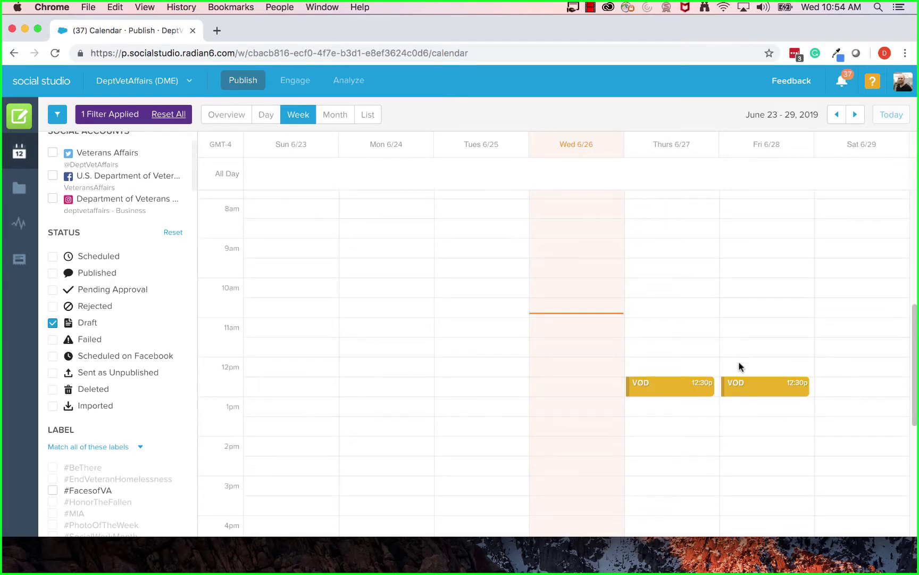
{"action": "left_click", "coordinate": [52, 323]}
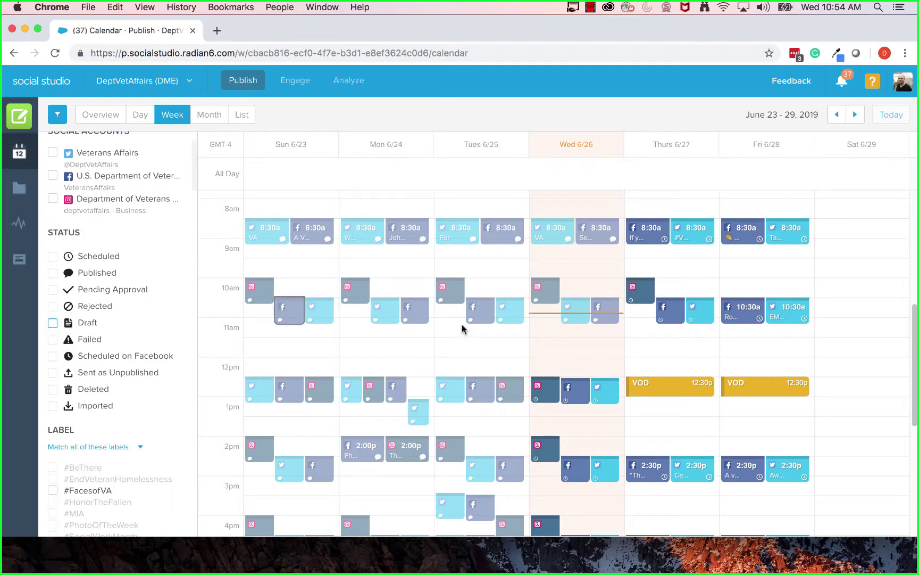
Step: Look over the unfiltered posts for the week of June 23 - 29, 2019 and the available status filters
{"action": "scroll", "coordinate": [461, 329], "scroll_direction": "down", "scroll_amount": 7}
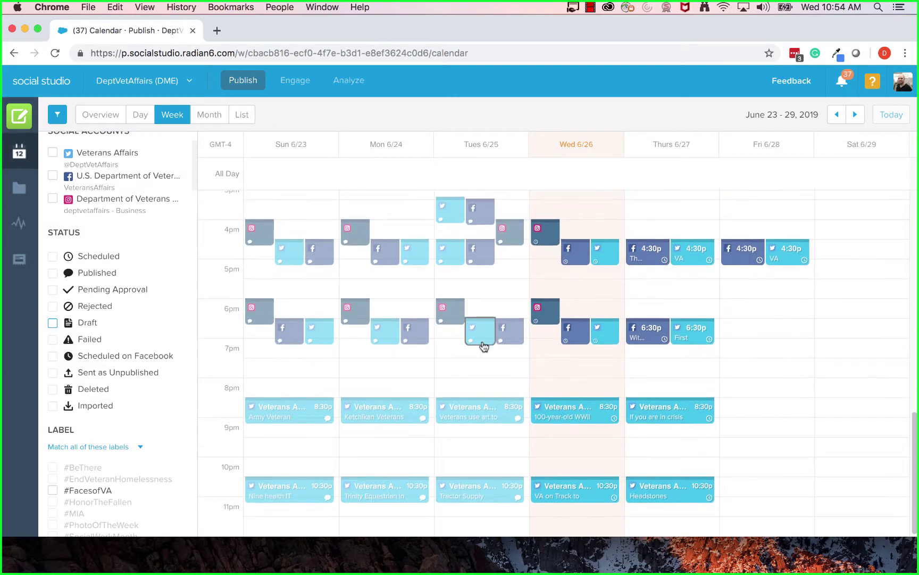
{"action": "scroll", "coordinate": [414, 336], "scroll_direction": "up", "scroll_amount": 4}
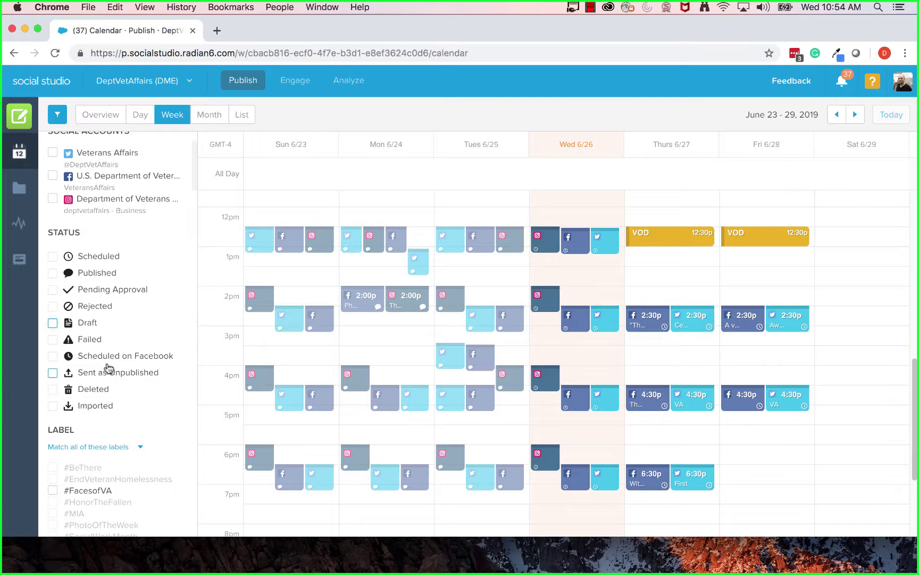
{"action": "scroll", "coordinate": [116, 373], "scroll_direction": "down", "scroll_amount": 1}
{"action": "scroll", "coordinate": [117, 373], "scroll_direction": "down", "scroll_amount": 2}
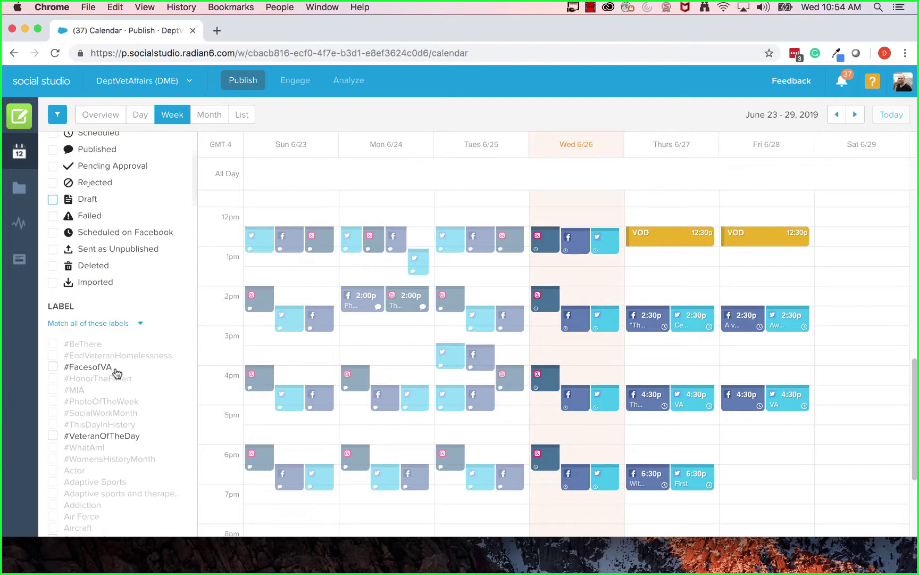
{"action": "scroll", "coordinate": [117, 372], "scroll_direction": "up", "scroll_amount": 4}
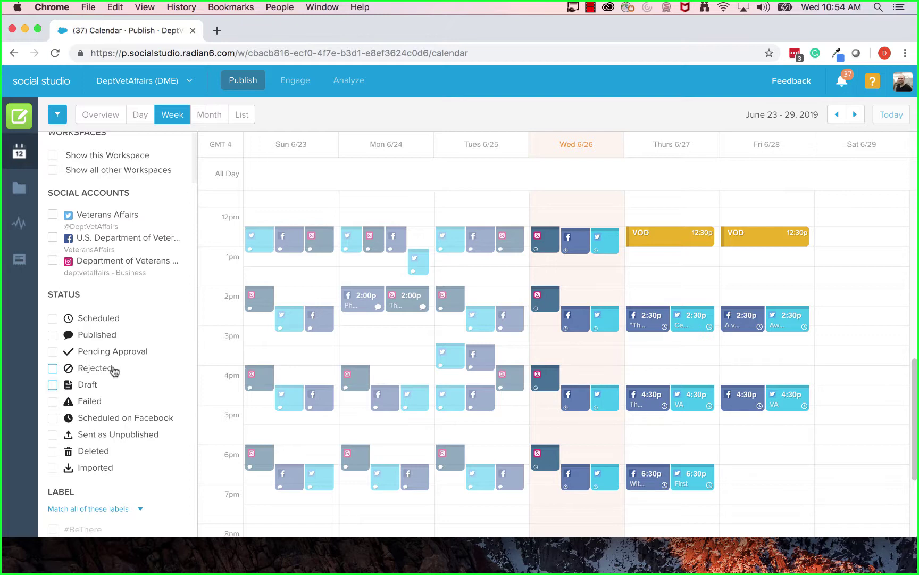
{"action": "scroll", "coordinate": [119, 364], "scroll_direction": "down", "scroll_amount": 3}
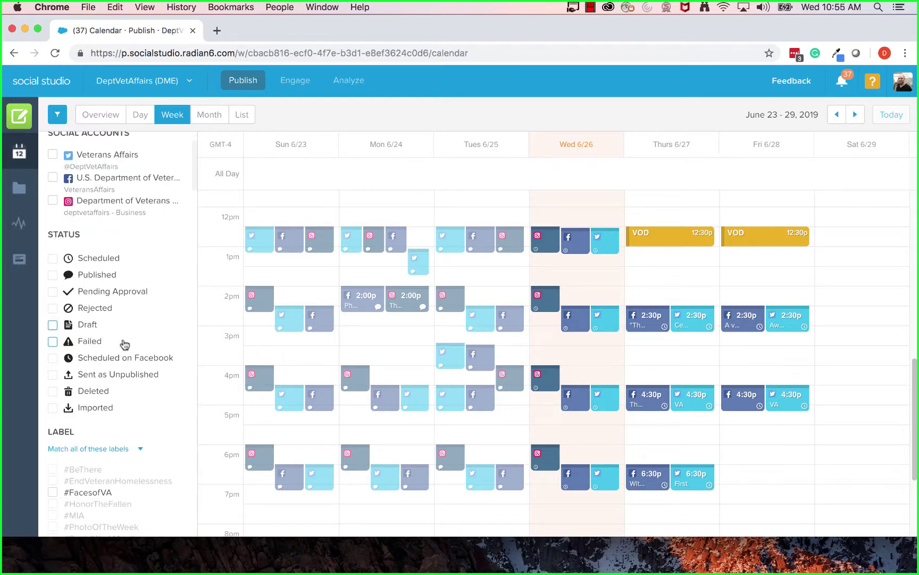
{"action": "scroll", "coordinate": [548, 351], "scroll_direction": "up", "scroll_amount": 2}
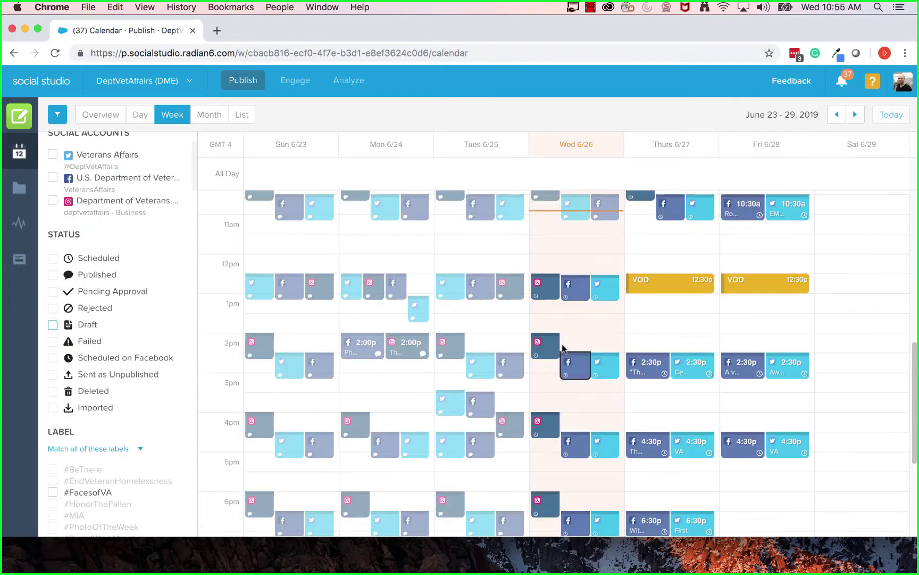
{"action": "scroll", "coordinate": [519, 346], "scroll_direction": "up", "scroll_amount": 2}
{"action": "scroll", "coordinate": [524, 341], "scroll_direction": "up", "scroll_amount": 4}
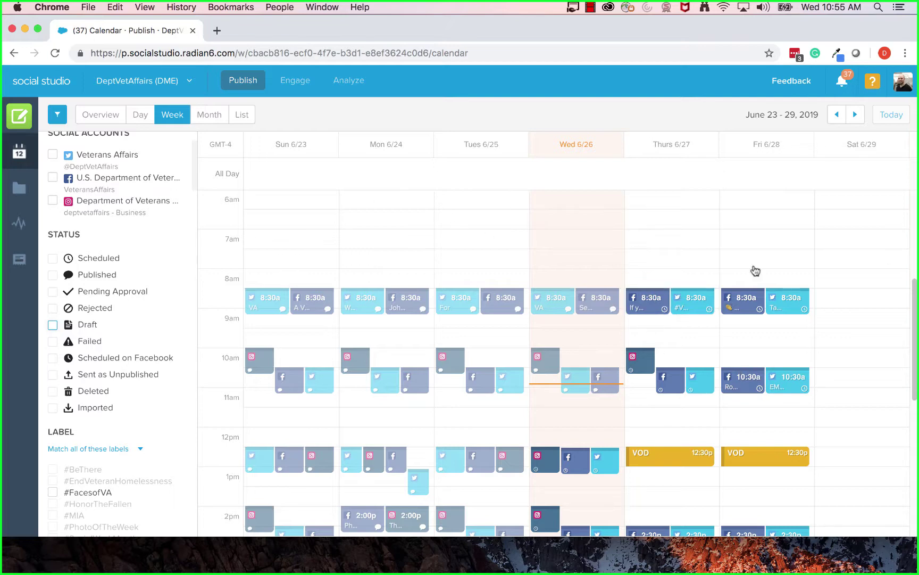
{"action": "scroll", "coordinate": [822, 390], "scroll_direction": "down", "scroll_amount": 5}
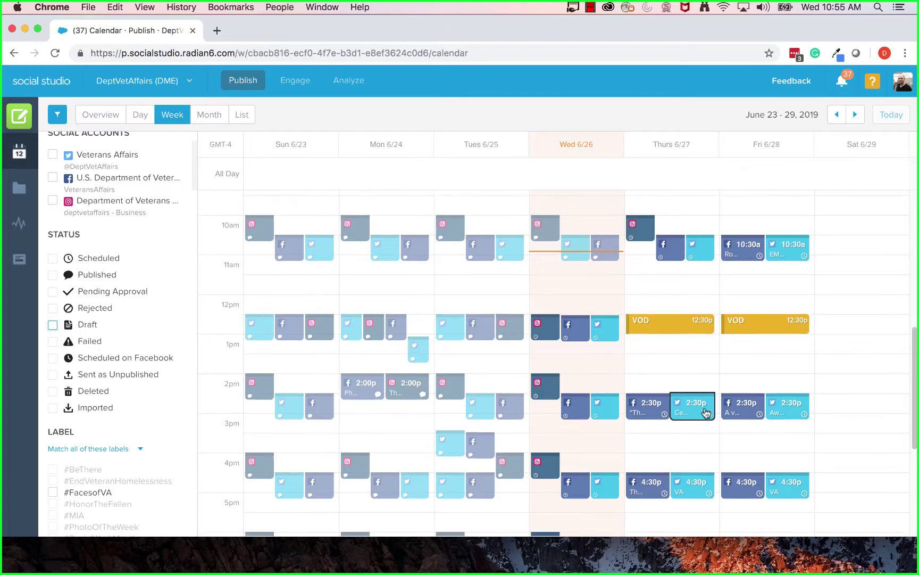
{"action": "scroll", "coordinate": [710, 420], "scroll_direction": "down", "scroll_amount": 3}
{"action": "scroll", "coordinate": [782, 470], "scroll_direction": "down", "scroll_amount": 3}
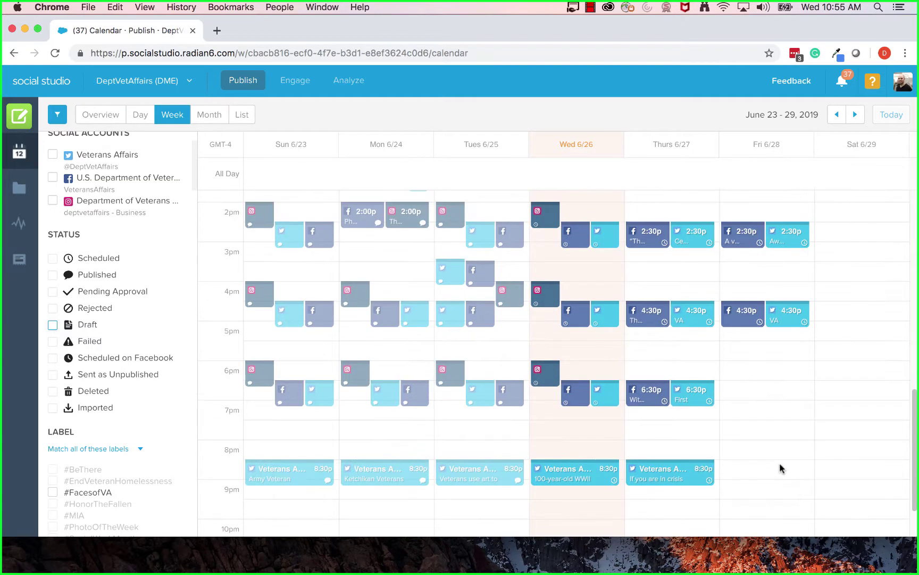
{"action": "scroll", "coordinate": [780, 419], "scroll_direction": "up", "scroll_amount": 4}
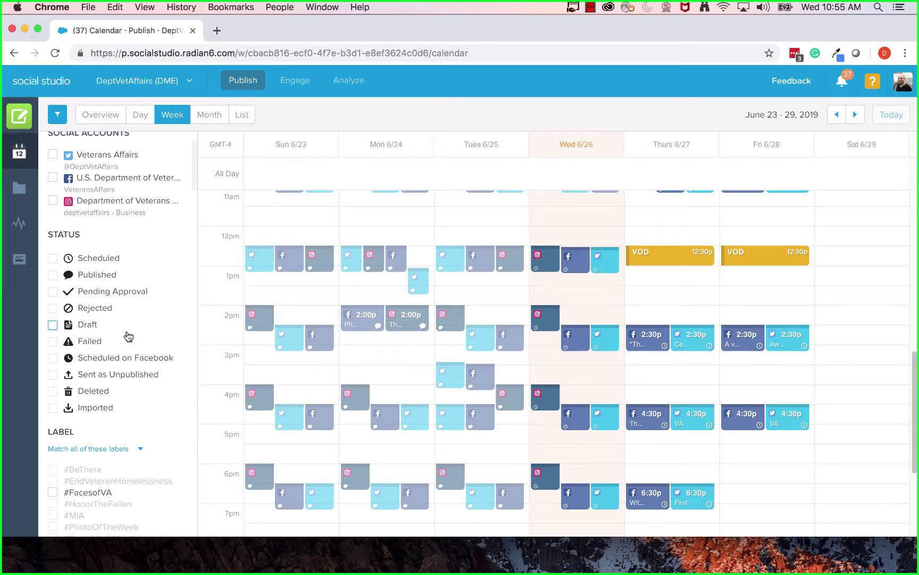
{"action": "scroll", "coordinate": [128, 333], "scroll_direction": "down", "scroll_amount": 5}
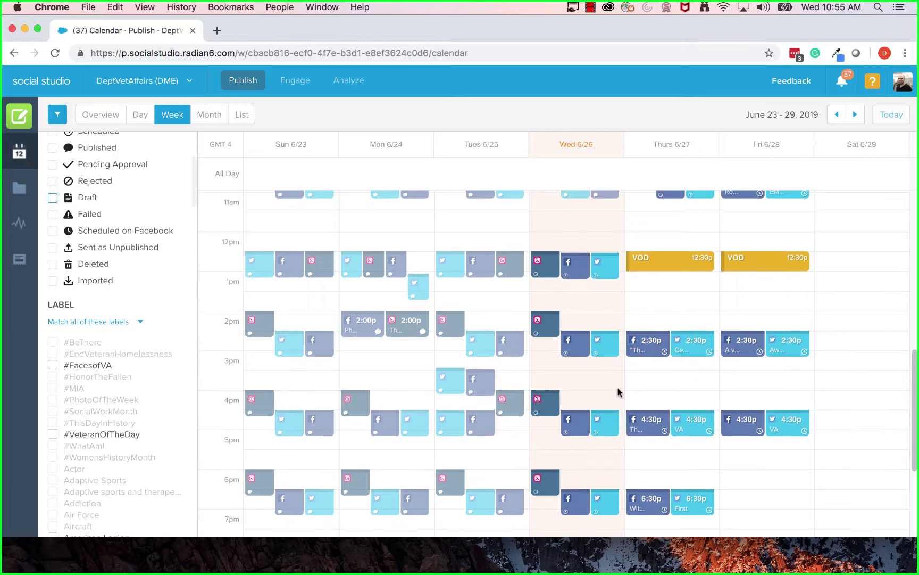
{"action": "scroll", "coordinate": [617, 386], "scroll_direction": "up", "scroll_amount": 3}
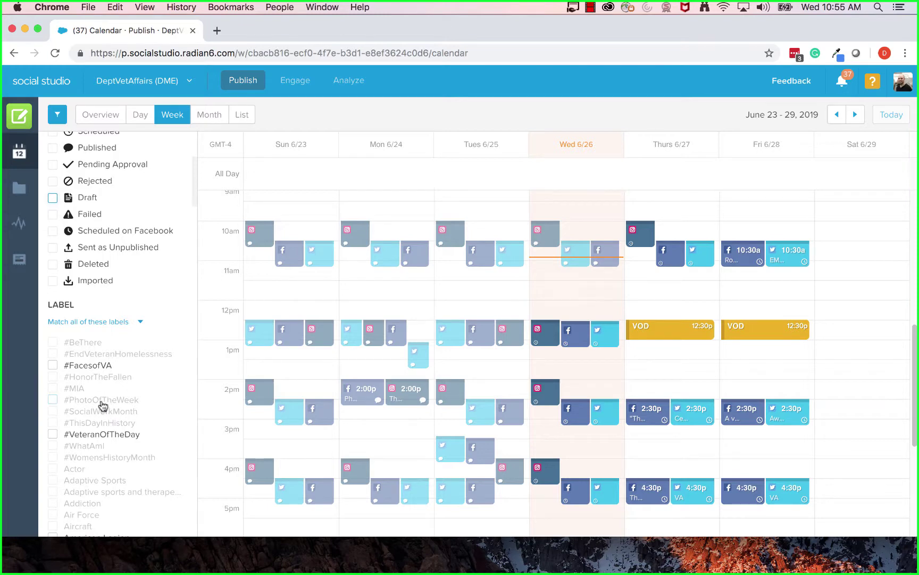
Step: Look through the full list of label filters, from the hashtag labels down to WWII
{"action": "scroll", "coordinate": [110, 416], "scroll_direction": "down", "scroll_amount": 2}
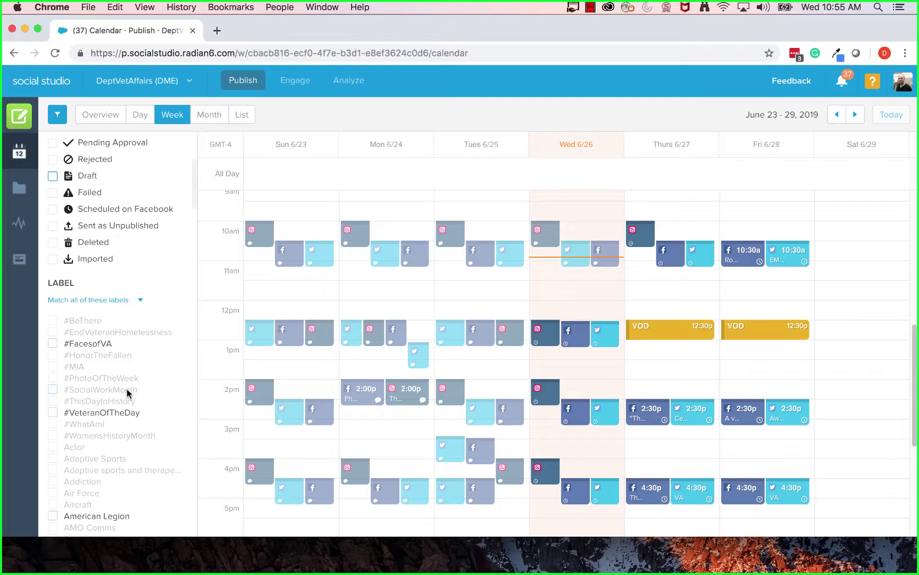
{"action": "scroll", "coordinate": [127, 392], "scroll_direction": "down", "scroll_amount": 5}
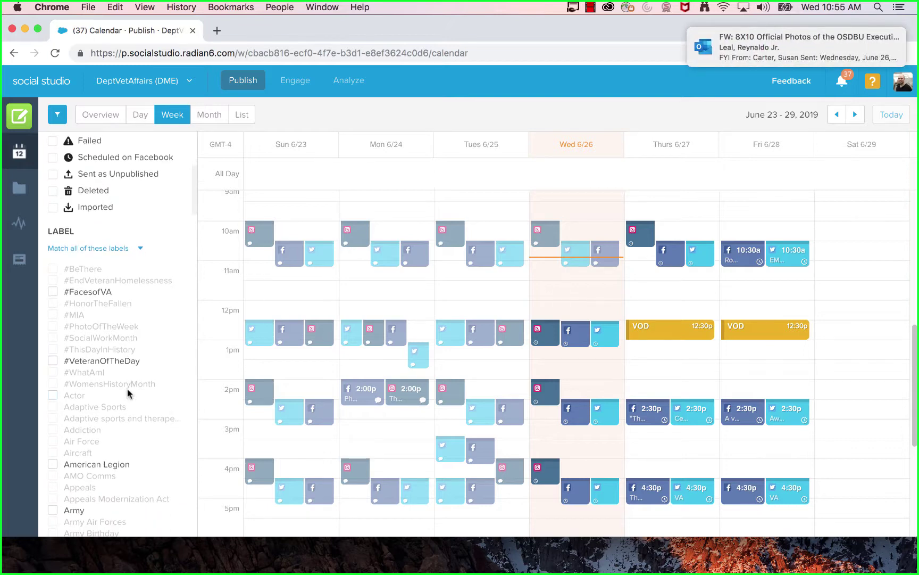
{"action": "scroll", "coordinate": [127, 393], "scroll_direction": "down", "scroll_amount": 2}
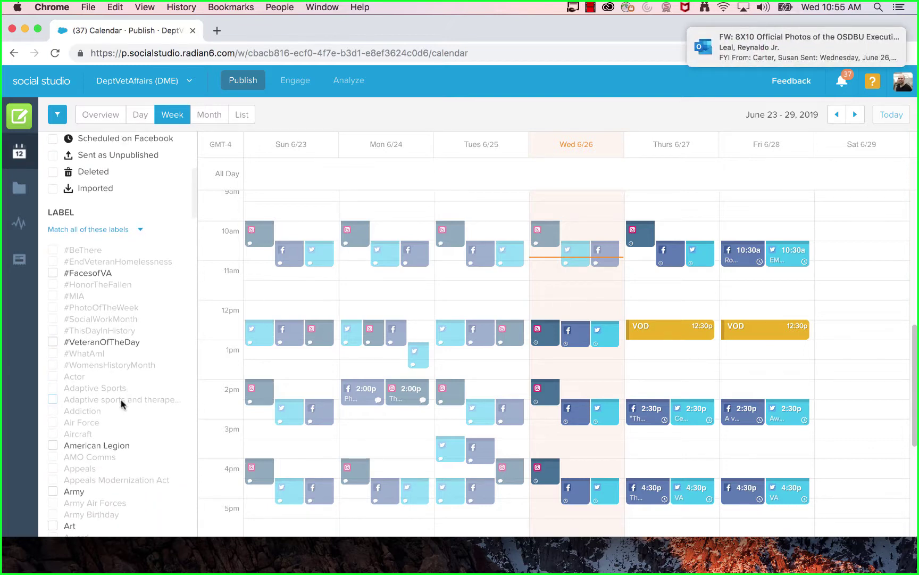
{"action": "scroll", "coordinate": [105, 399], "scroll_direction": "down", "scroll_amount": 12}
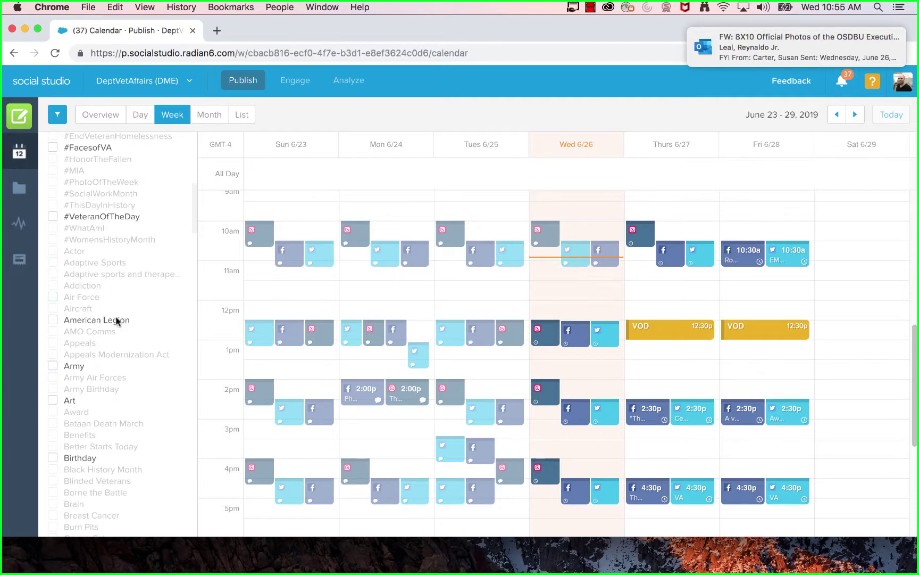
{"action": "scroll", "coordinate": [118, 413], "scroll_direction": "down", "scroll_amount": 1}
{"action": "scroll", "coordinate": [117, 413], "scroll_direction": "down", "scroll_amount": 20}
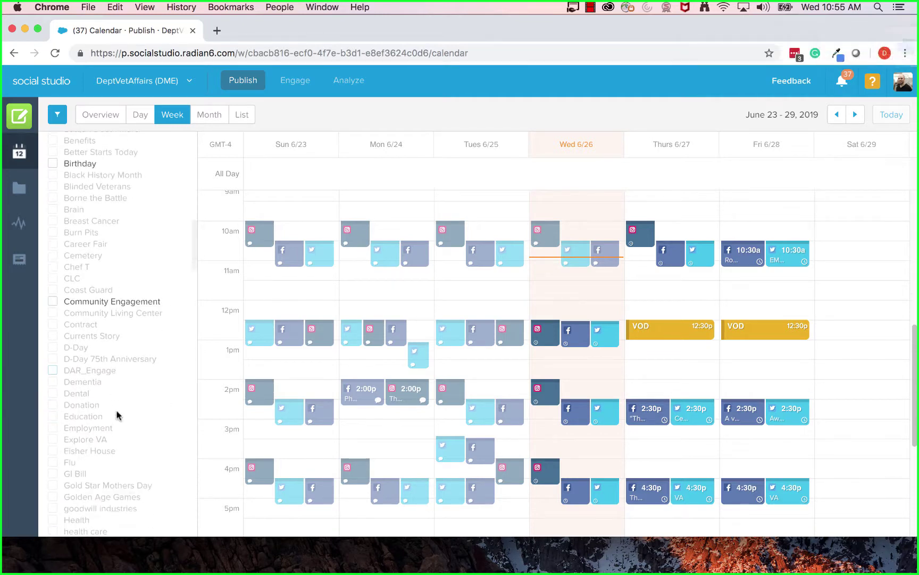
{"action": "scroll", "coordinate": [117, 414], "scroll_direction": "down", "scroll_amount": 20}
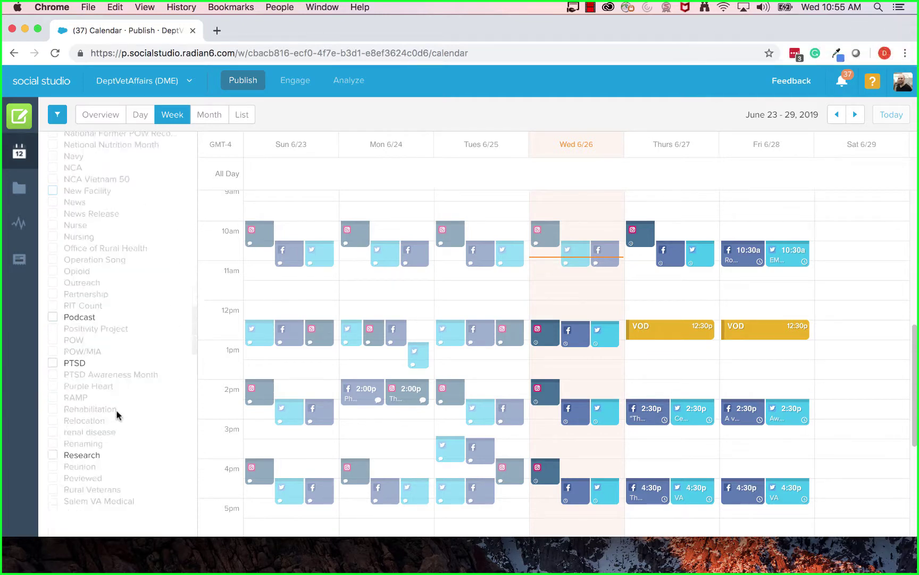
{"action": "scroll", "coordinate": [117, 414], "scroll_direction": "down", "scroll_amount": 20}
Step: Filter the calendar by the PTSD label and look over the week's matching posts
{"action": "scroll", "coordinate": [110, 389], "scroll_direction": "up", "scroll_amount": 20}
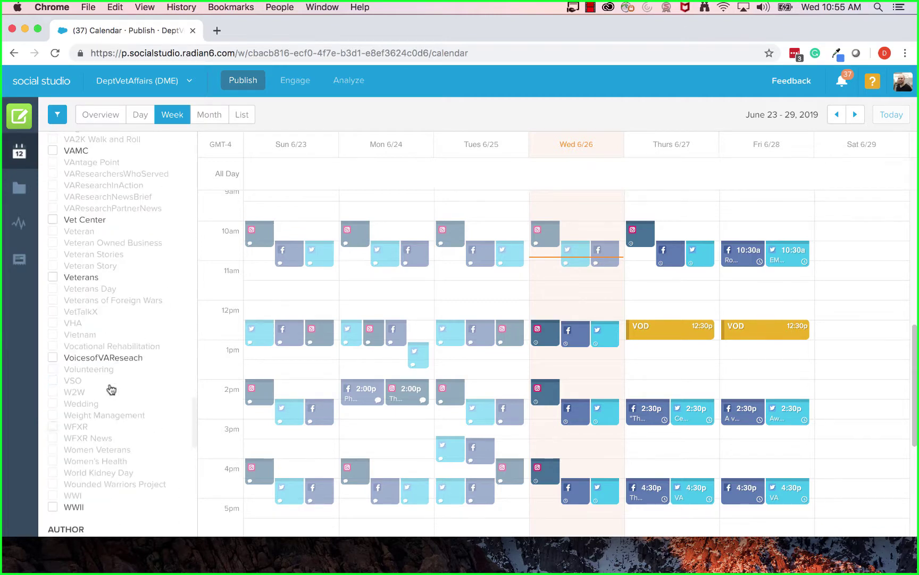
{"action": "scroll", "coordinate": [111, 389], "scroll_direction": "up", "scroll_amount": 20}
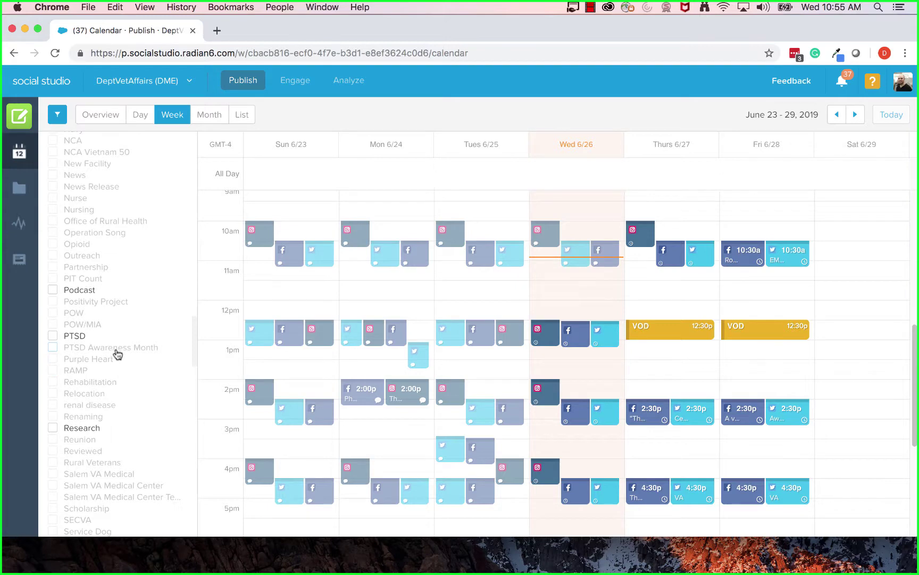
{"action": "scroll", "coordinate": [113, 351], "scroll_direction": "up", "scroll_amount": 15}
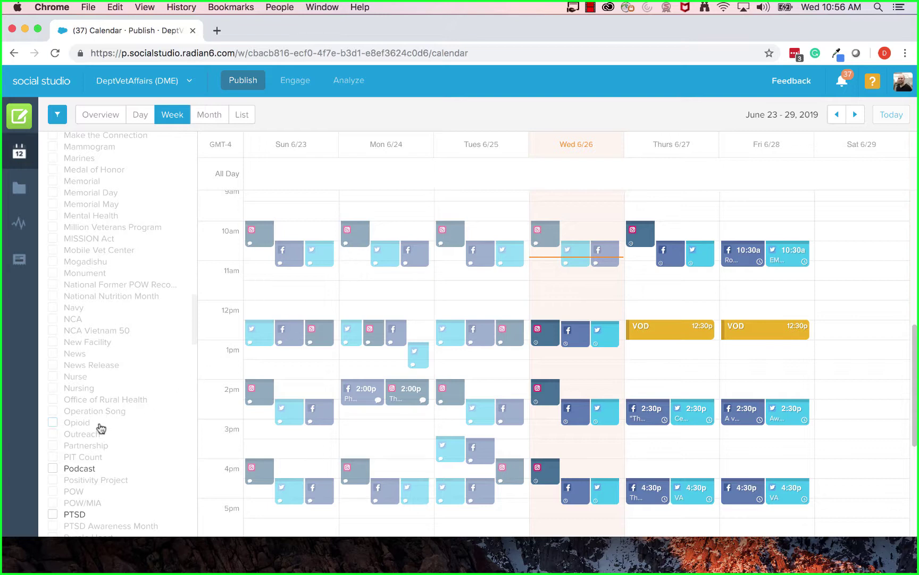
{"action": "left_click", "coordinate": [52, 514]}
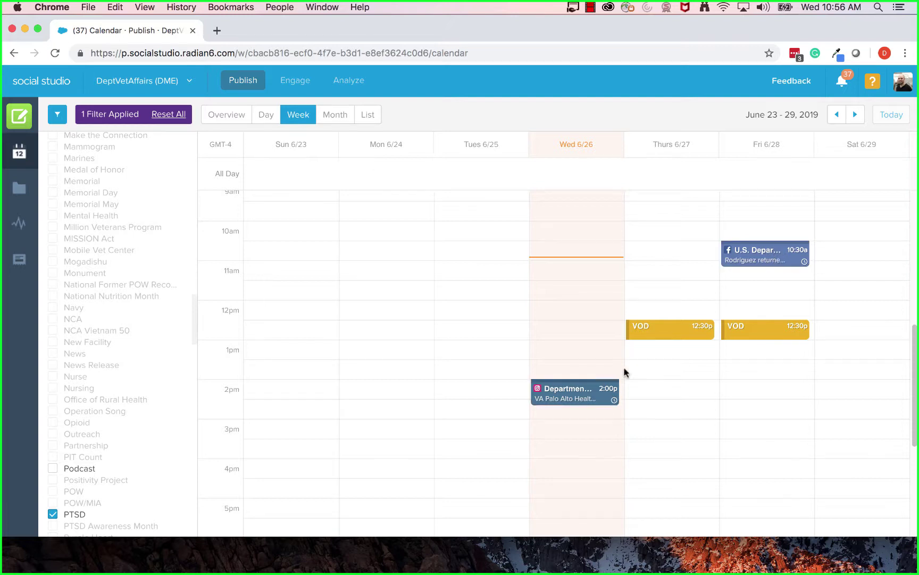
{"action": "scroll", "coordinate": [771, 266], "scroll_direction": "up", "scroll_amount": 5}
{"action": "scroll", "coordinate": [774, 280], "scroll_direction": "down", "scroll_amount": 3}
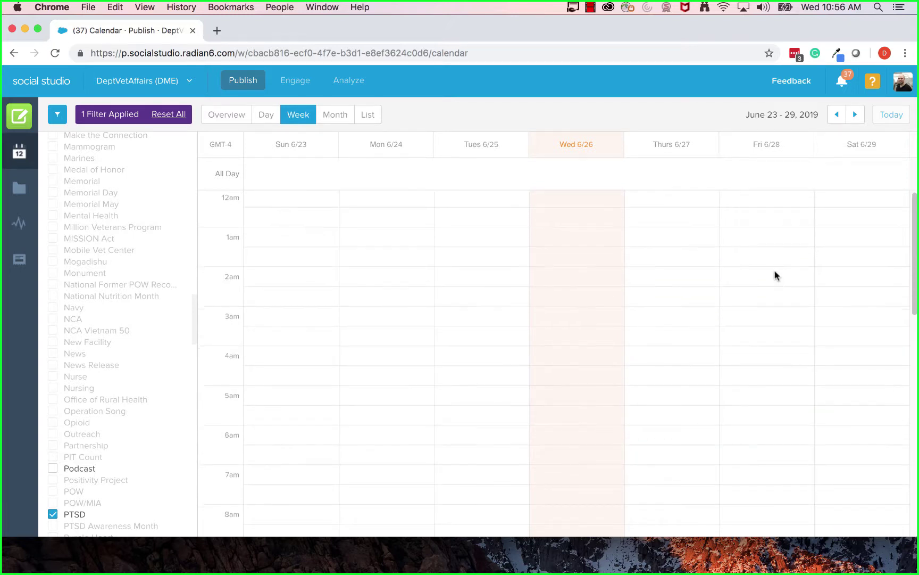
{"action": "scroll", "coordinate": [775, 270], "scroll_direction": "up", "scroll_amount": 1}
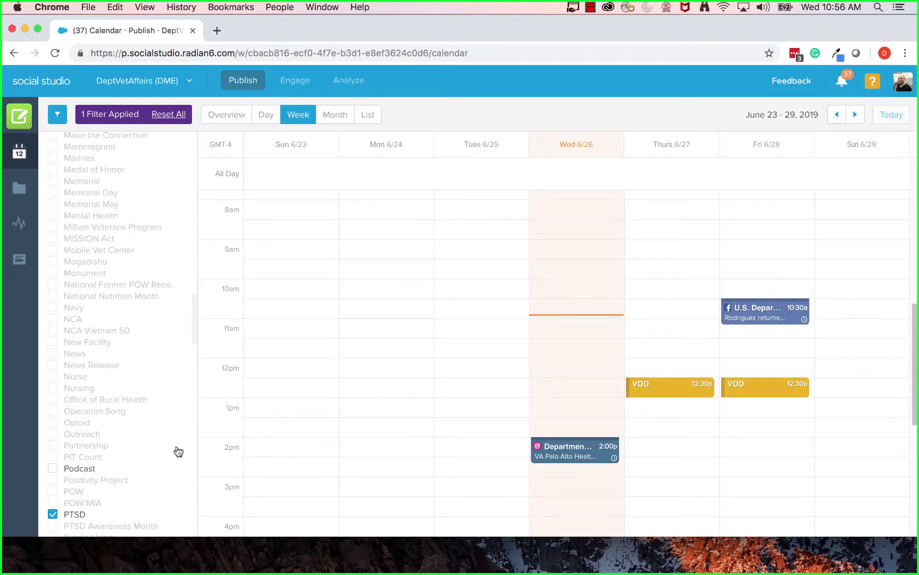
Step: Replace the PTSD label filter with Podcast, check the week's matching posts, and clear the filter
{"action": "left_click", "coordinate": [53, 469]}
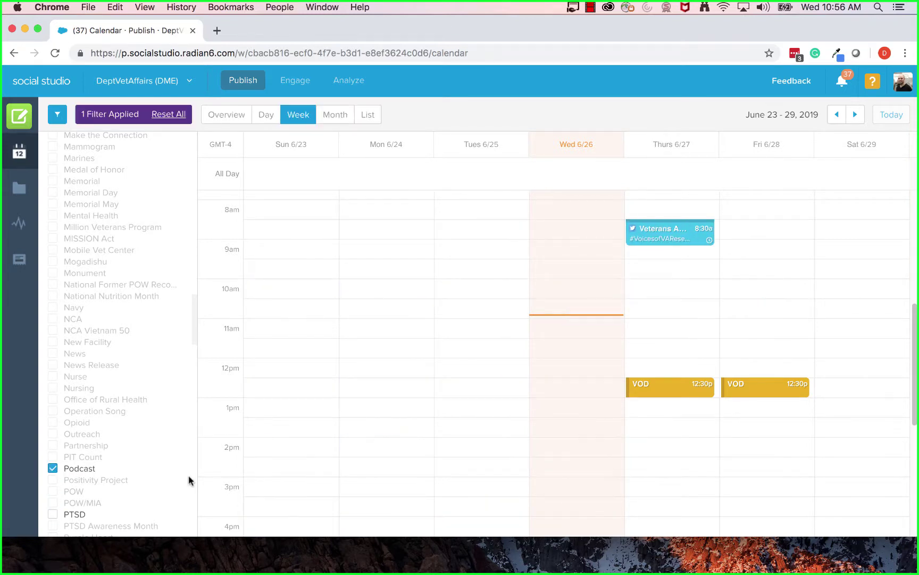
{"action": "scroll", "coordinate": [572, 314], "scroll_direction": "up", "scroll_amount": 5}
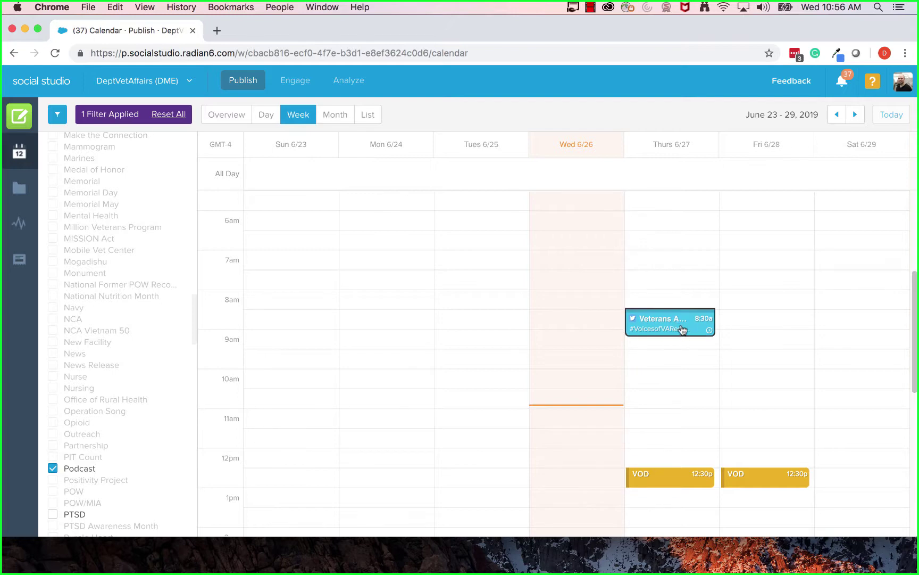
{"action": "left_click", "coordinate": [54, 469]}
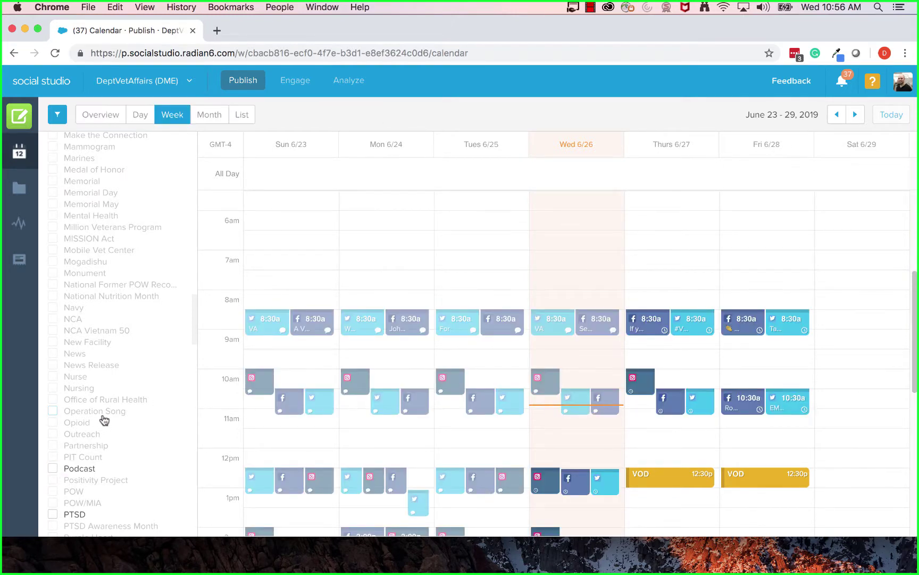
Step: Filter the calendar by the Army label, look through the week for matching posts, and clear the filter
{"action": "scroll", "coordinate": [102, 419], "scroll_direction": "up", "scroll_amount": 10}
{"action": "scroll", "coordinate": [104, 421], "scroll_direction": "up", "scroll_amount": 4}
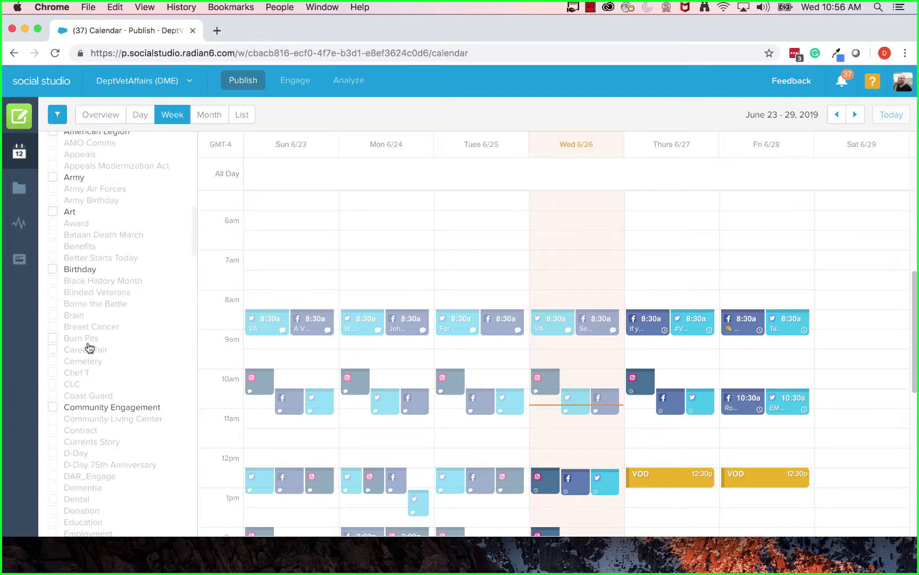
{"action": "left_click", "coordinate": [53, 177]}
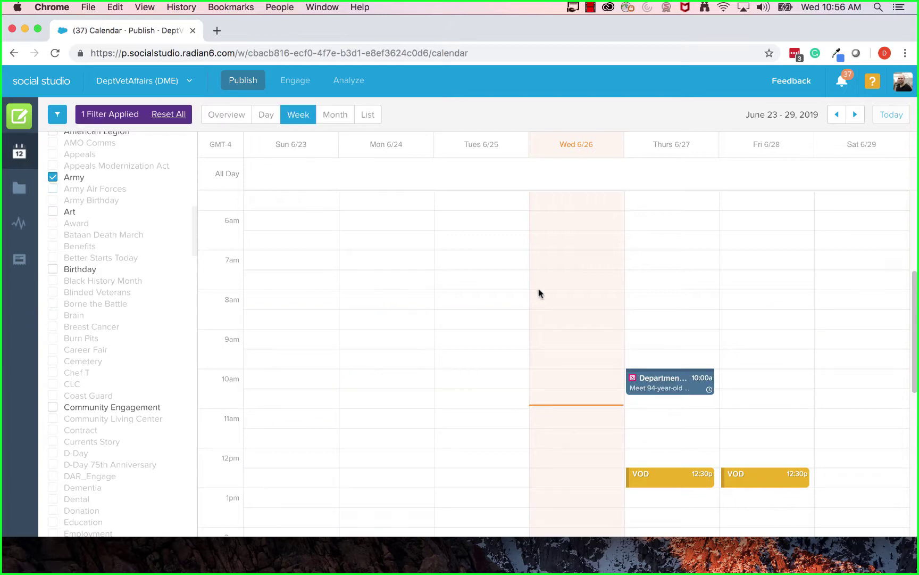
{"action": "scroll", "coordinate": [585, 346], "scroll_direction": "down", "scroll_amount": 2}
{"action": "scroll", "coordinate": [638, 346], "scroll_direction": "up", "scroll_amount": 2}
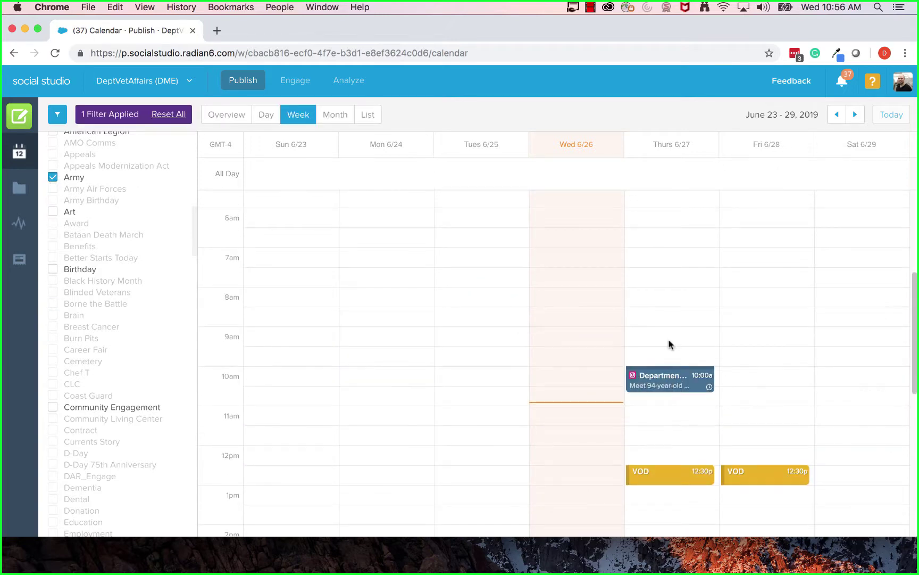
{"action": "scroll", "coordinate": [669, 351], "scroll_direction": "up", "scroll_amount": 4}
{"action": "scroll", "coordinate": [669, 352], "scroll_direction": "down", "scroll_amount": 3}
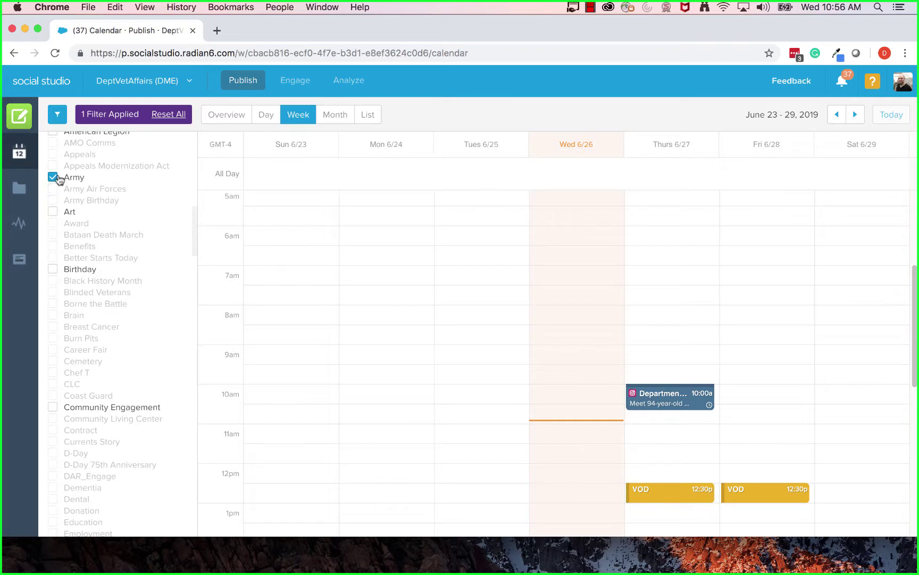
{"action": "left_click", "coordinate": [53, 177]}
Step: Look further down the label filters, switch the calendar to the monthly view, and go back to May 2019
{"action": "scroll", "coordinate": [113, 307], "scroll_direction": "down", "scroll_amount": 5}
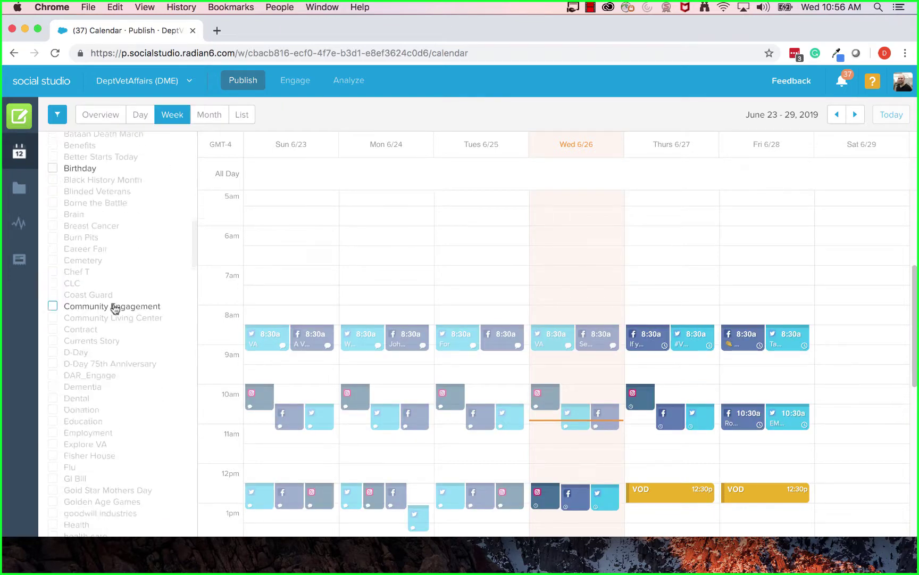
{"action": "scroll", "coordinate": [115, 307], "scroll_direction": "down", "scroll_amount": 5}
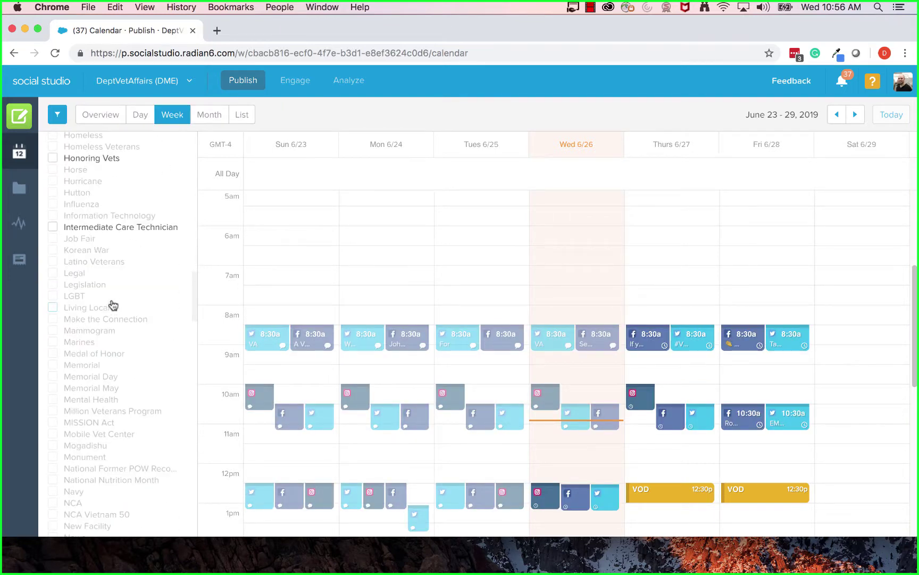
{"action": "left_click", "coordinate": [208, 117]}
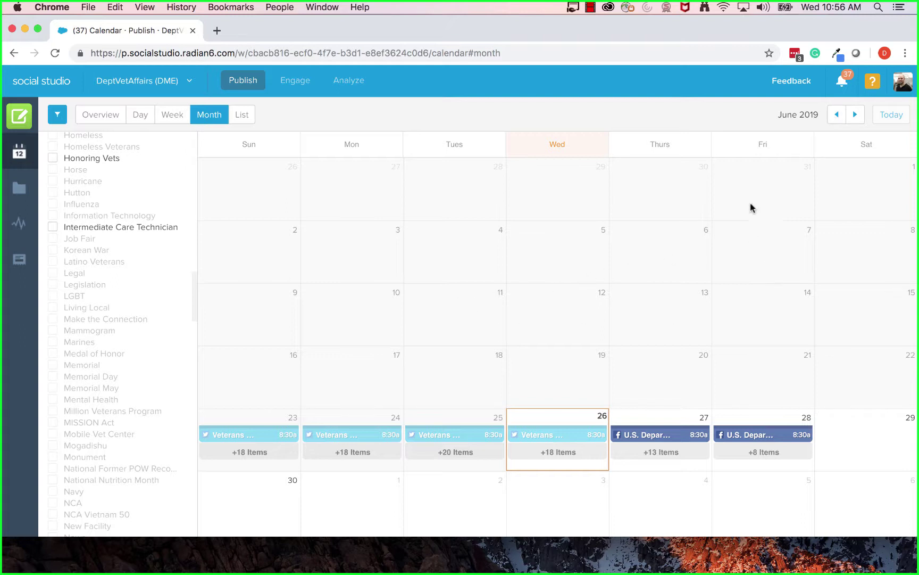
{"action": "left_click", "coordinate": [836, 115]}
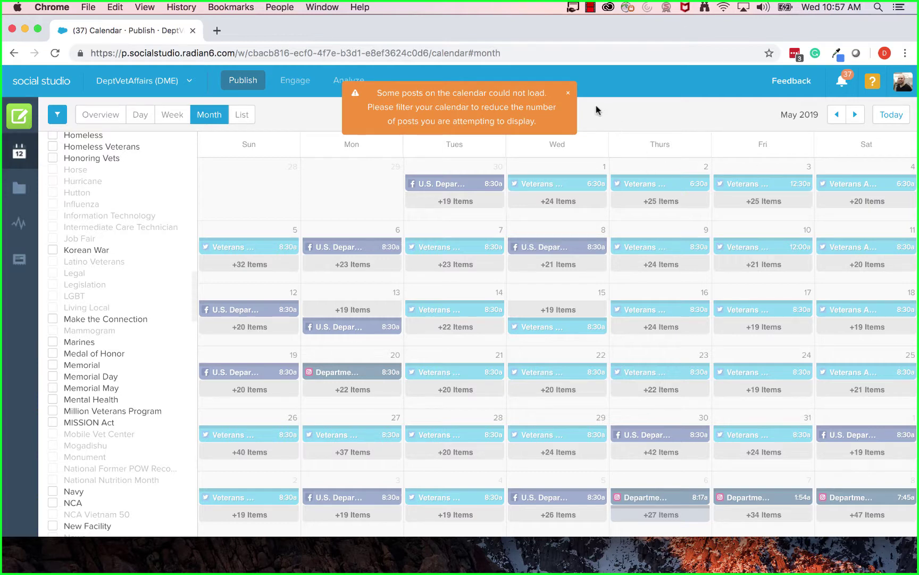
Step: Dismiss the calendar warning, filter May 2019 by the Make the Connection label, check the matching posts, and clear the filter
{"action": "left_click", "coordinate": [570, 95]}
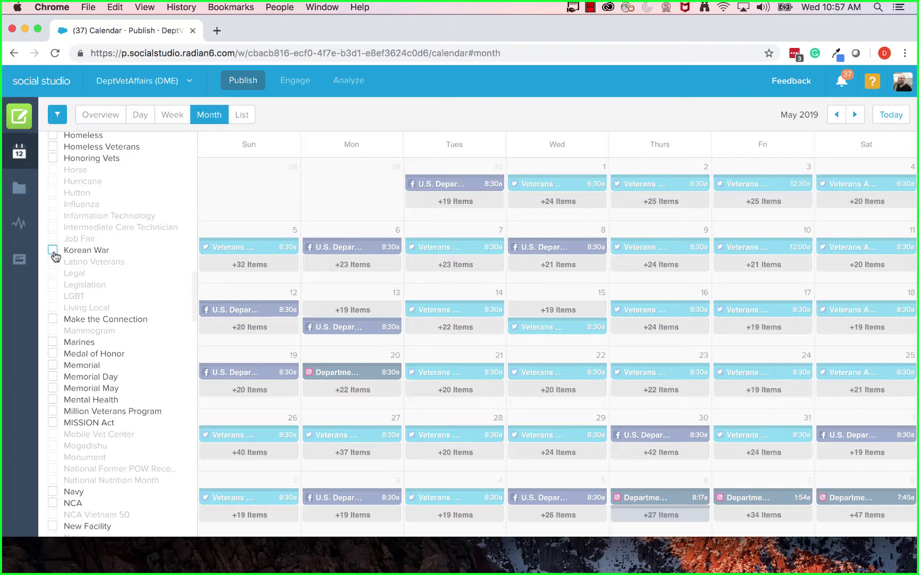
{"action": "left_click", "coordinate": [52, 318]}
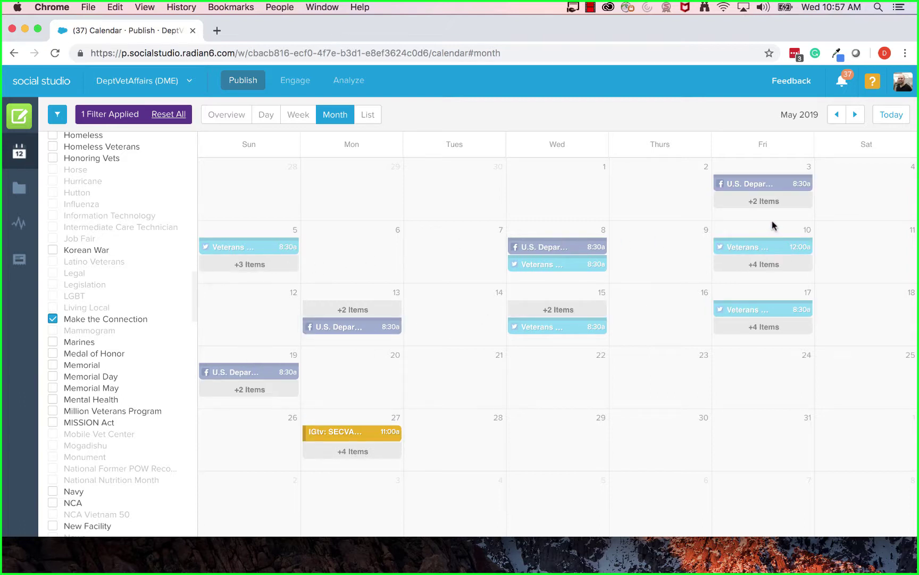
{"action": "left_click", "coordinate": [52, 319]}
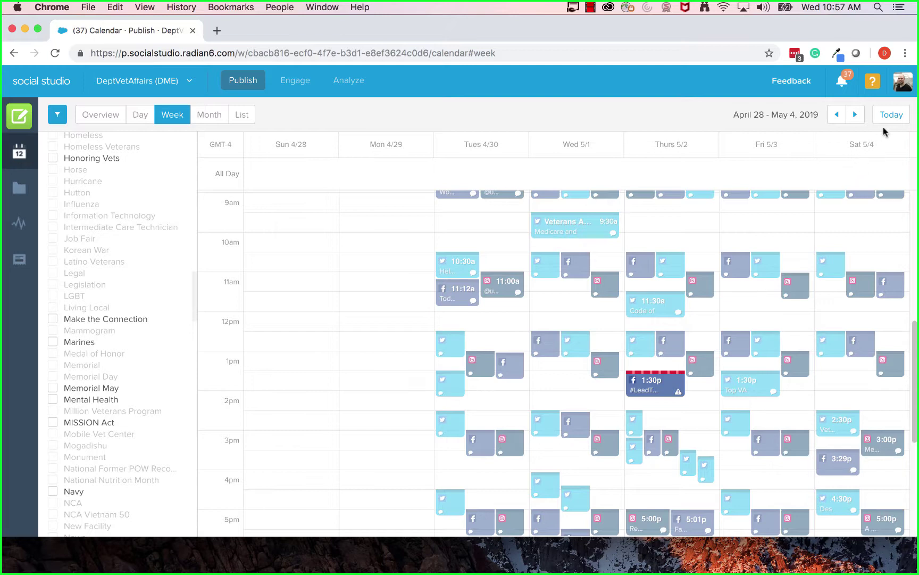
Step: Return the weekly calendar to the current week and go back to the start of the filter list and schedule
{"action": "left_click", "coordinate": [894, 119]}
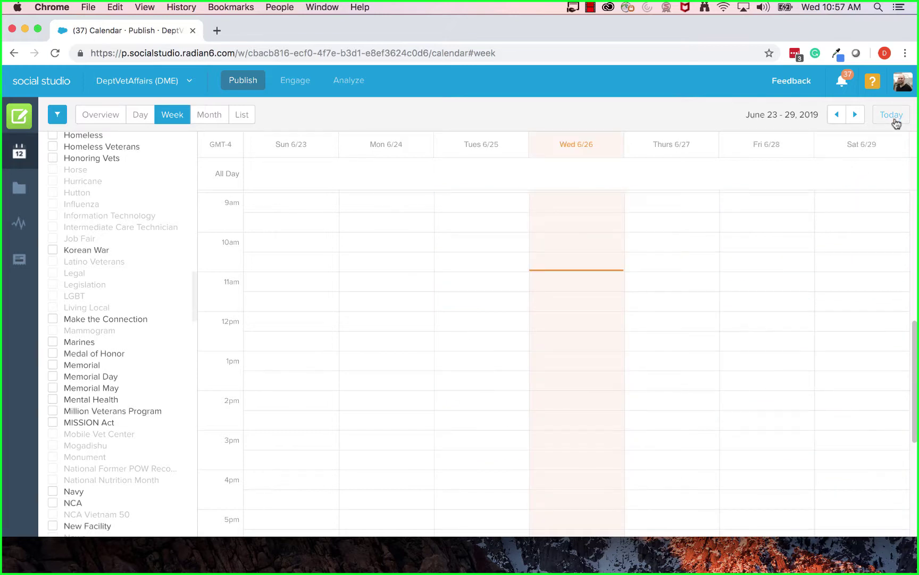
{"action": "scroll", "coordinate": [122, 253], "scroll_direction": "up", "scroll_amount": 15}
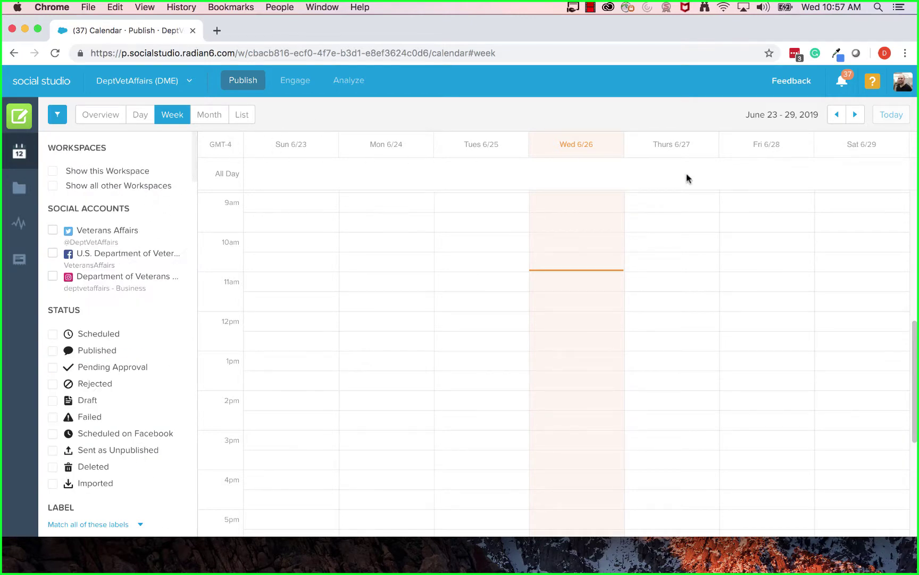
{"action": "scroll", "coordinate": [583, 238], "scroll_direction": "up", "scroll_amount": 10}
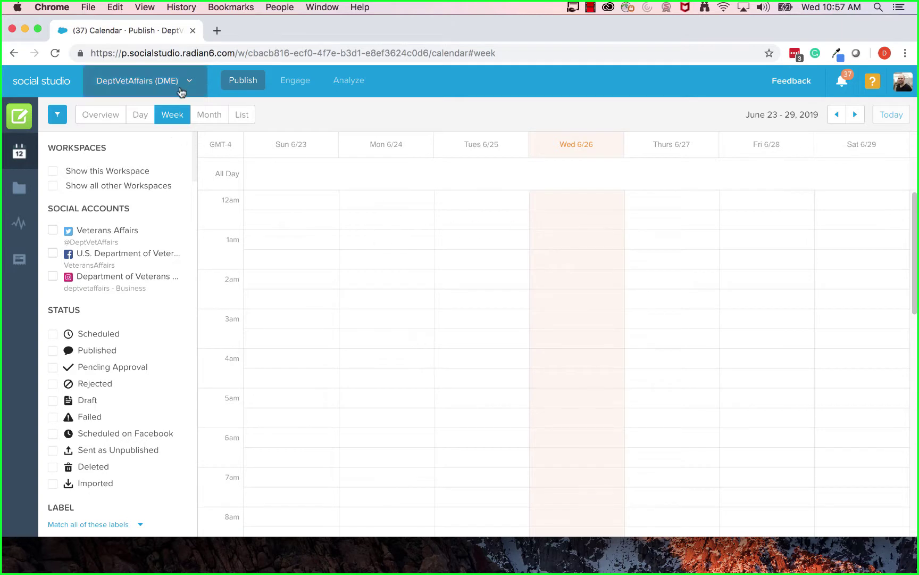
Step: Open the workspace's drafts and look through the saved Twitter, Facebook and Instagram posts
{"action": "left_click", "coordinate": [26, 195]}
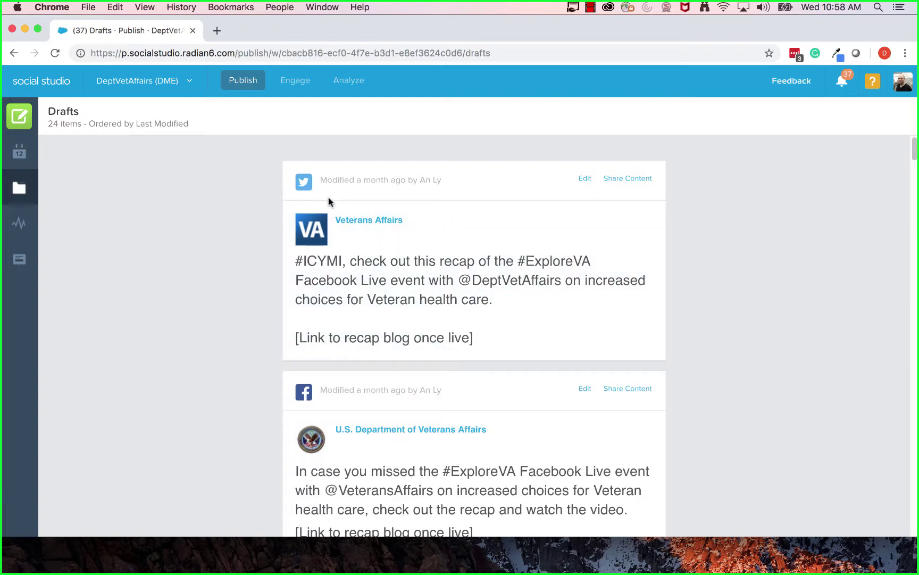
{"action": "scroll", "coordinate": [751, 273], "scroll_direction": "down", "scroll_amount": 12}
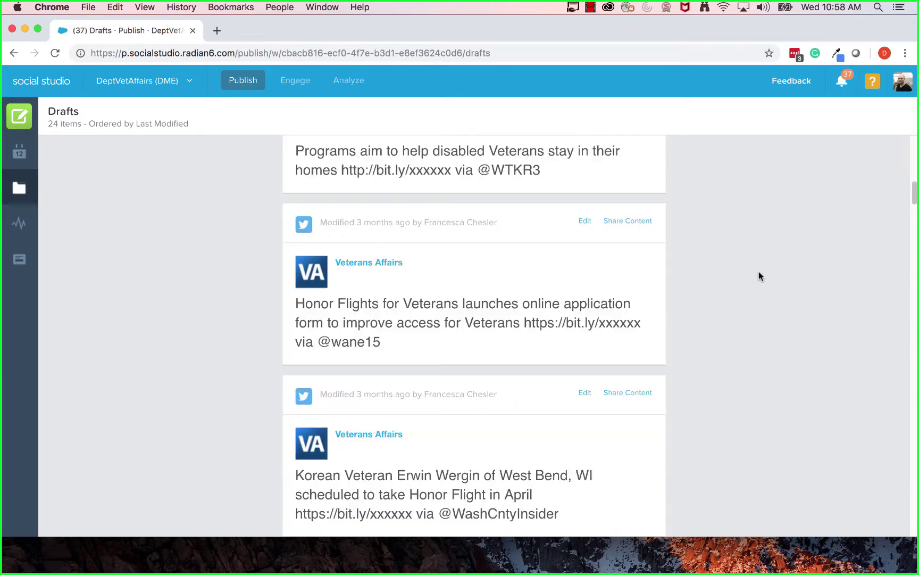
{"action": "scroll", "coordinate": [759, 272], "scroll_direction": "down", "scroll_amount": 20}
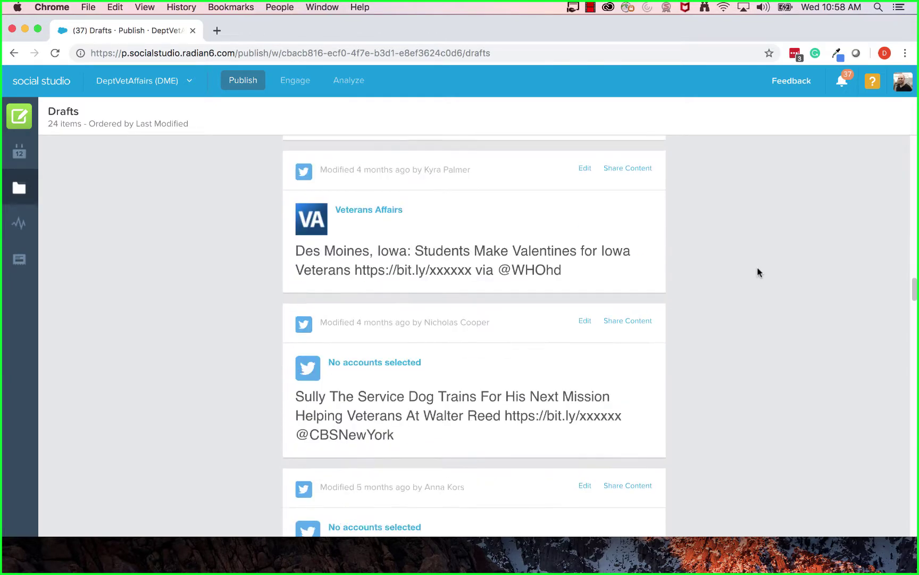
{"action": "scroll", "coordinate": [758, 272], "scroll_direction": "down", "scroll_amount": 4}
{"action": "scroll", "coordinate": [758, 272], "scroll_direction": "down", "scroll_amount": 5}
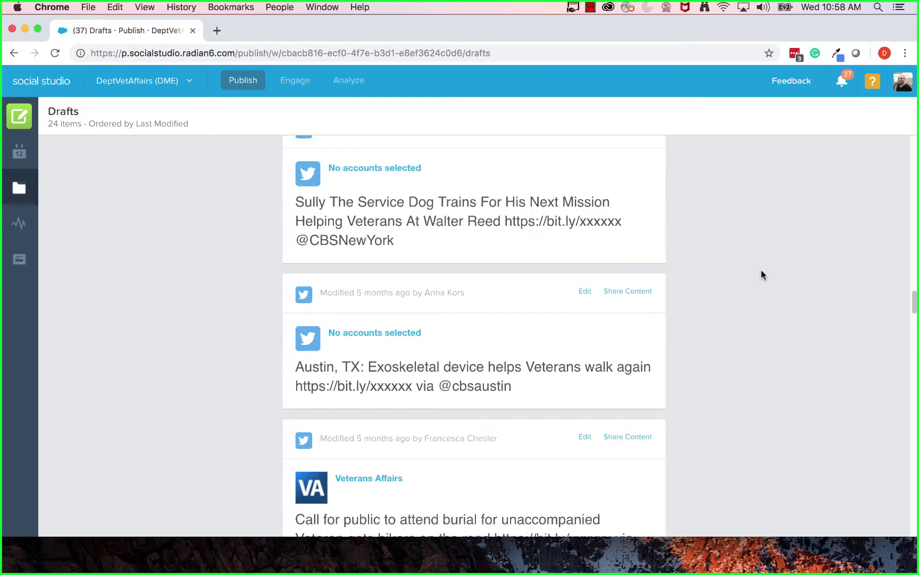
{"action": "scroll", "coordinate": [764, 273], "scroll_direction": "down", "scroll_amount": 8}
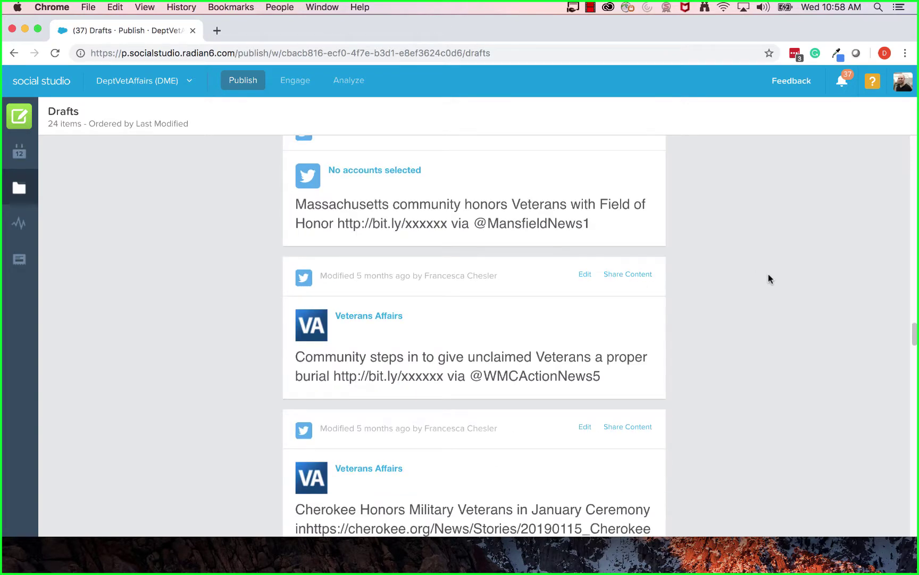
{"action": "scroll", "coordinate": [768, 273], "scroll_direction": "down", "scroll_amount": 6}
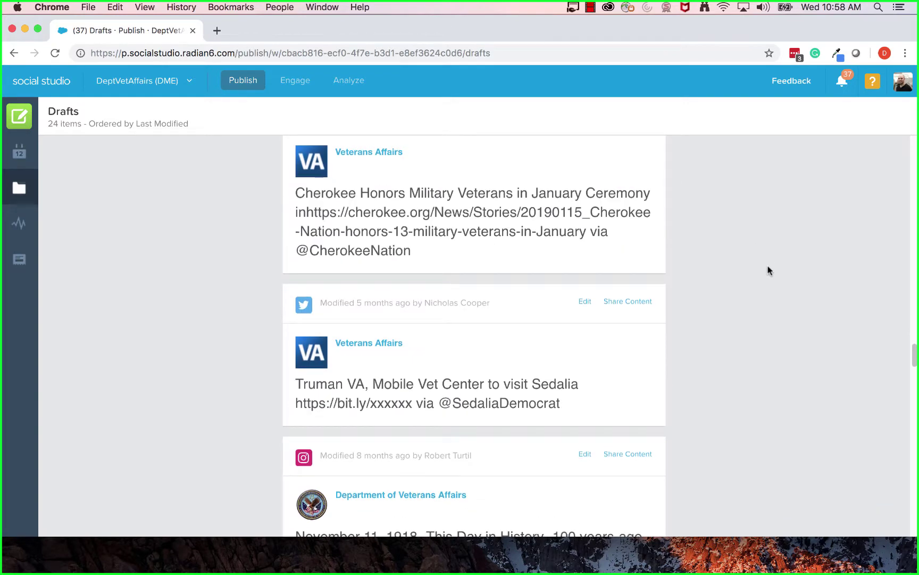
{"action": "scroll", "coordinate": [766, 277], "scroll_direction": "up", "scroll_amount": 20}
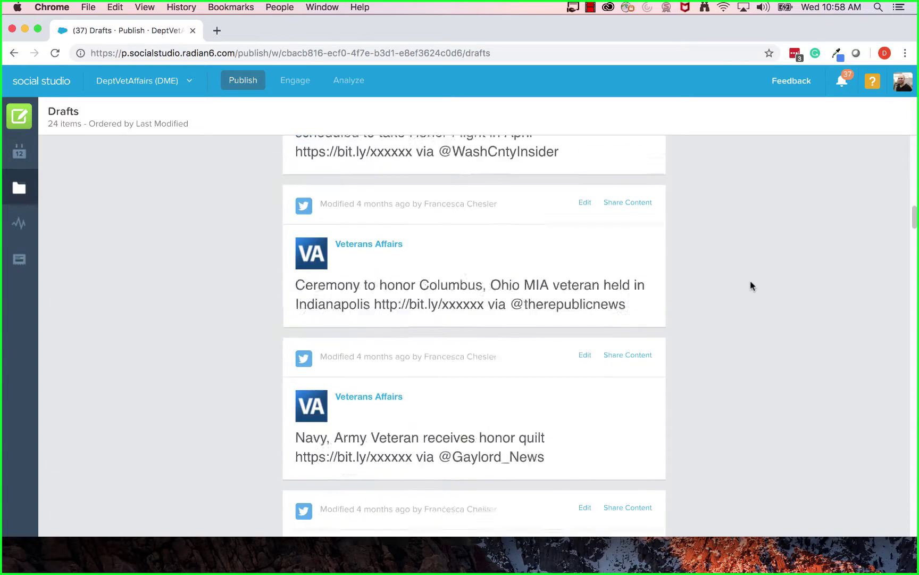
{"action": "scroll", "coordinate": [750, 281], "scroll_direction": "up", "scroll_amount": 6}
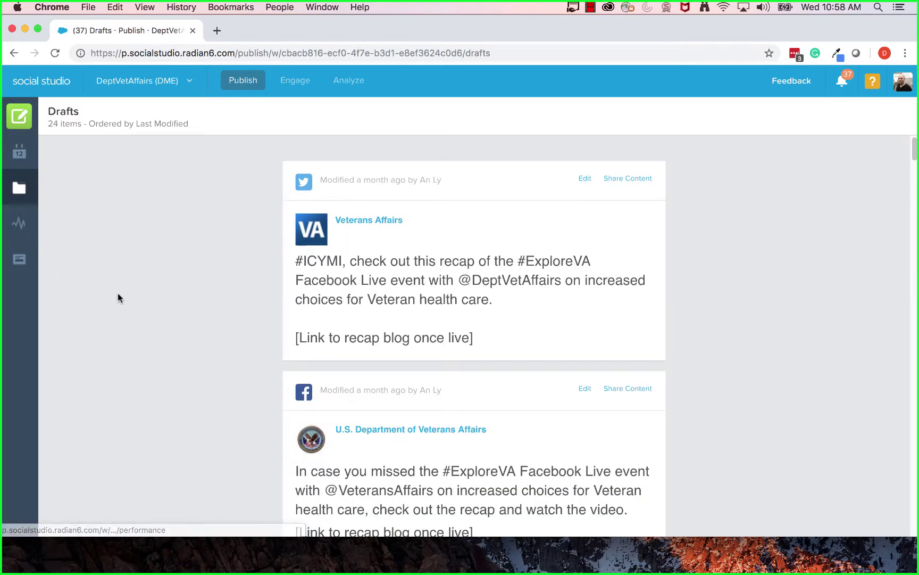
Step: Open Shared Content and examine the recently created posts, including their labels, workspace sharing and usage details
{"action": "left_click", "coordinate": [17, 258]}
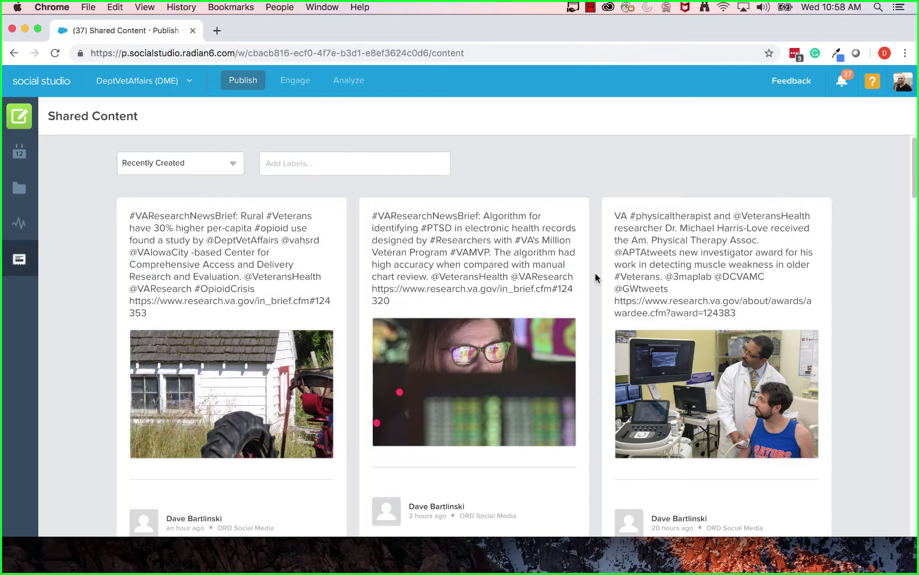
{"action": "scroll", "coordinate": [473, 299], "scroll_direction": "down", "scroll_amount": 5}
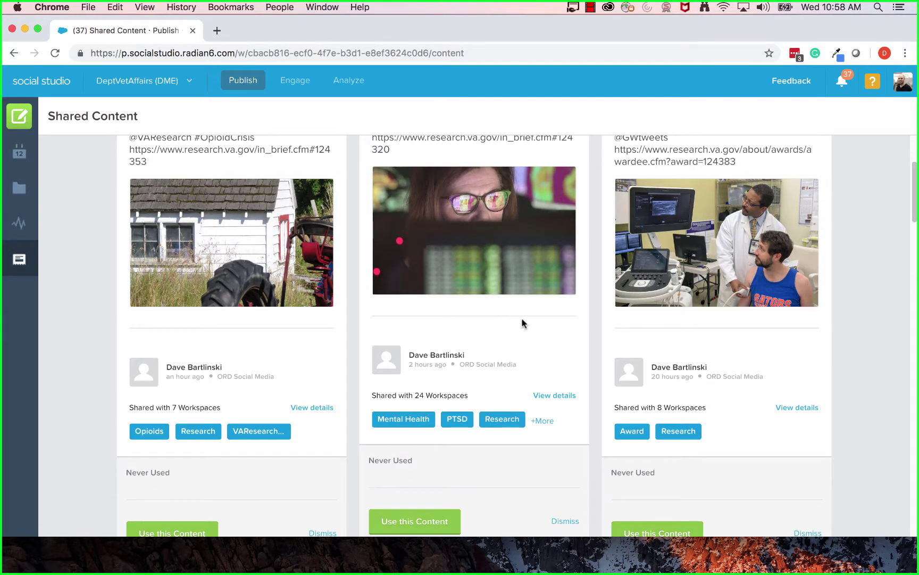
{"action": "scroll", "coordinate": [522, 317], "scroll_direction": "up", "scroll_amount": 5}
{"action": "scroll", "coordinate": [686, 330], "scroll_direction": "down", "scroll_amount": 5}
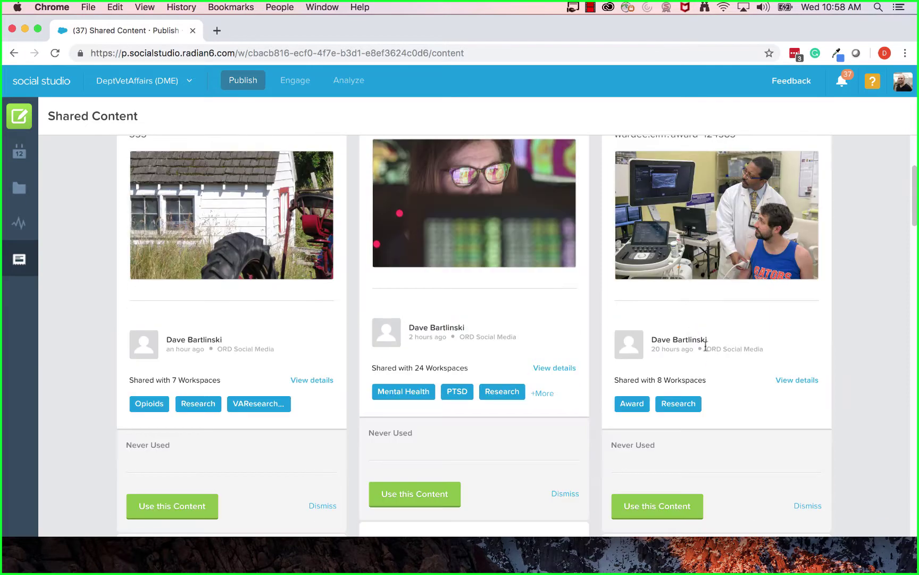
{"action": "scroll", "coordinate": [713, 352], "scroll_direction": "down", "scroll_amount": 9}
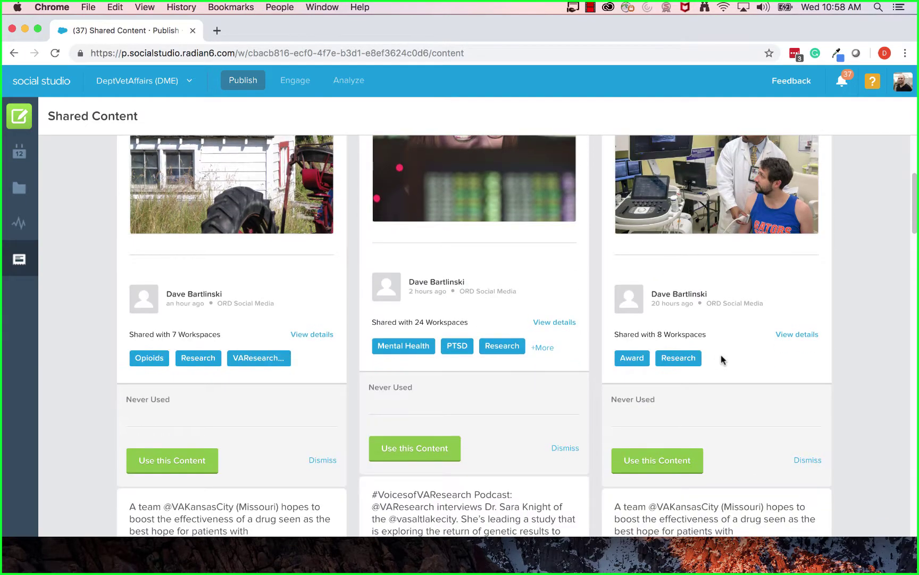
{"action": "scroll", "coordinate": [724, 362], "scroll_direction": "down", "scroll_amount": 2}
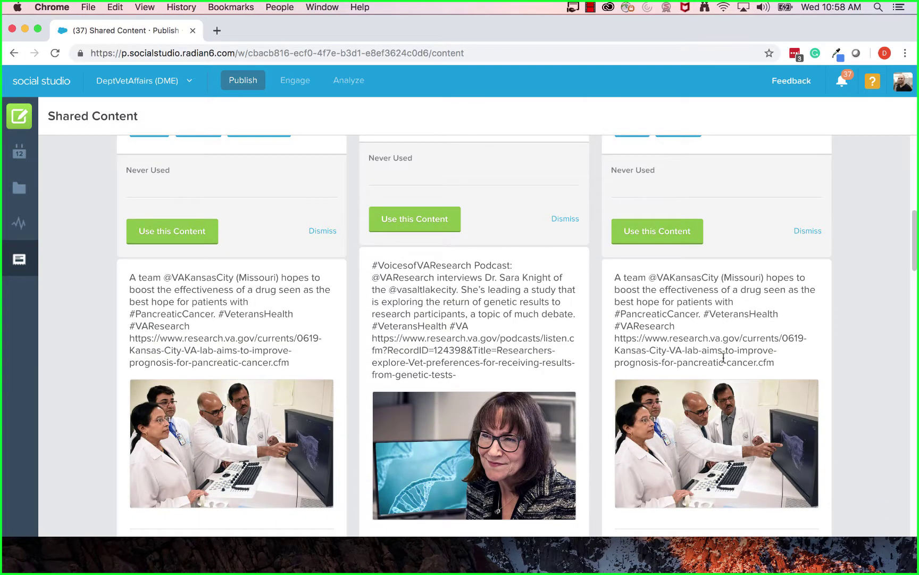
{"action": "scroll", "coordinate": [722, 356], "scroll_direction": "down", "scroll_amount": 8}
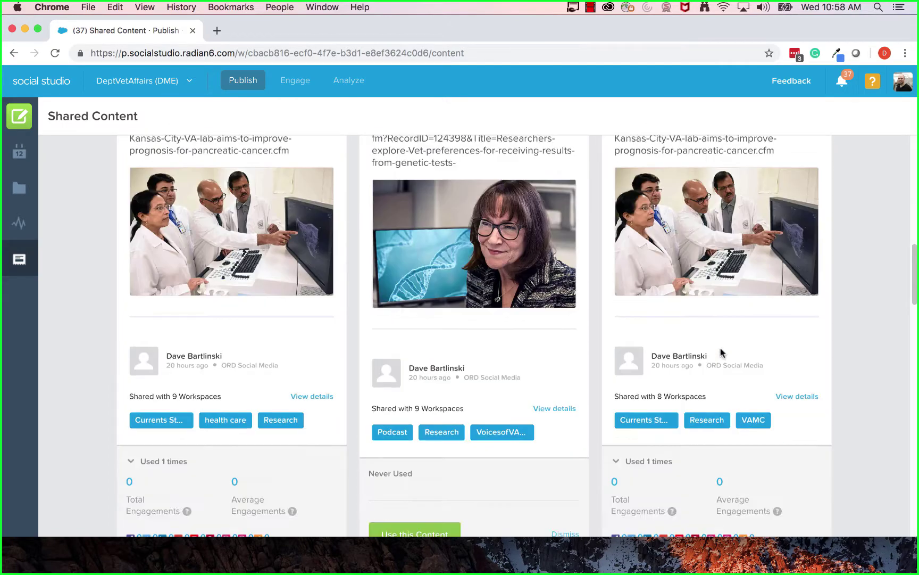
{"action": "scroll", "coordinate": [713, 349], "scroll_direction": "up", "scroll_amount": 18}
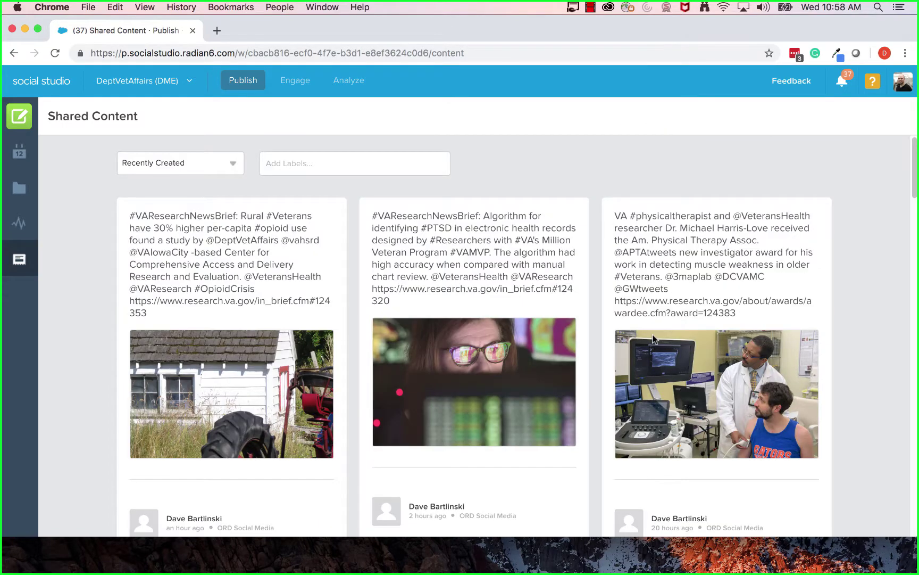
{"action": "scroll", "coordinate": [610, 334], "scroll_direction": "down", "scroll_amount": 2}
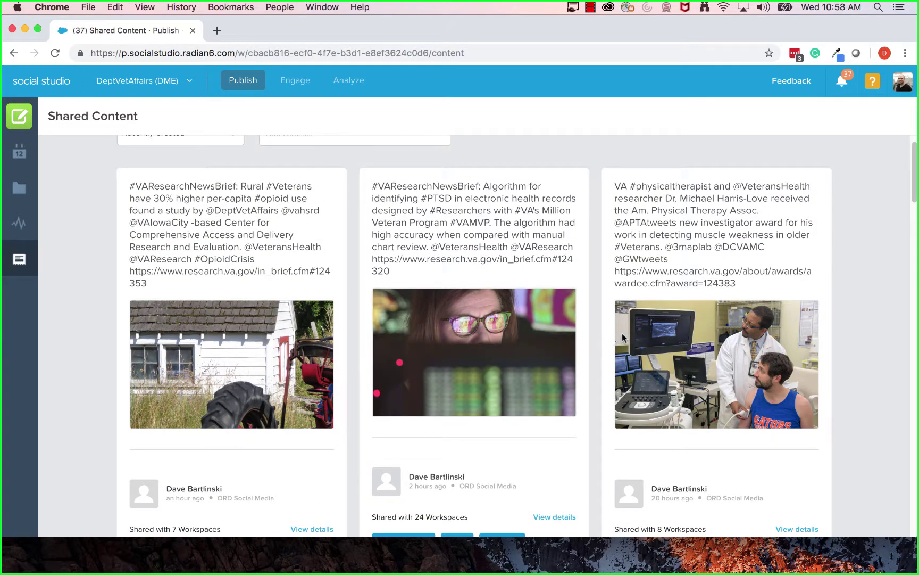
{"action": "scroll", "coordinate": [561, 323], "scroll_direction": "down", "scroll_amount": 4}
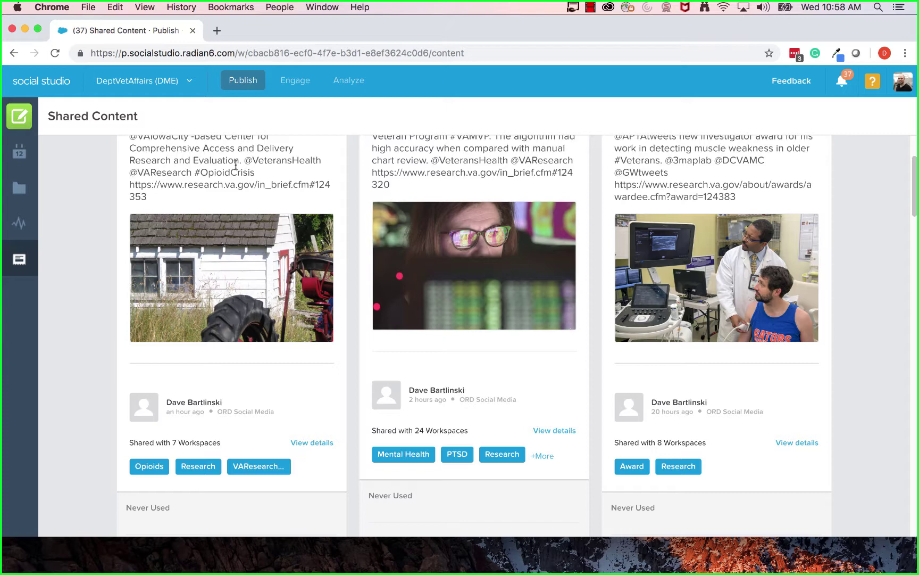
{"action": "scroll", "coordinate": [237, 173], "scroll_direction": "up", "scroll_amount": 5}
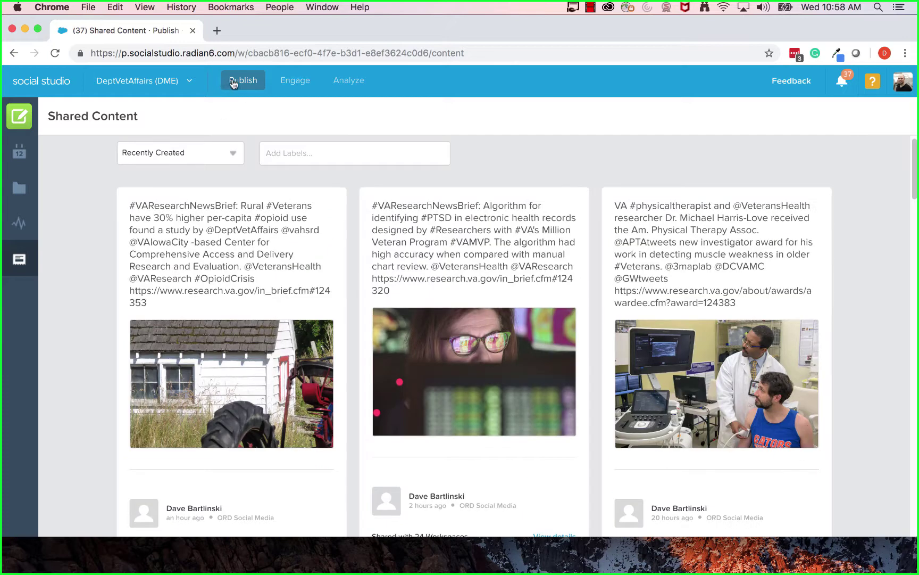
Step: Open the Publish calendar in a separate browser tab and look over the posts for June 23 - 29, 2019
{"action": "right_click", "coordinate": [239, 79]}
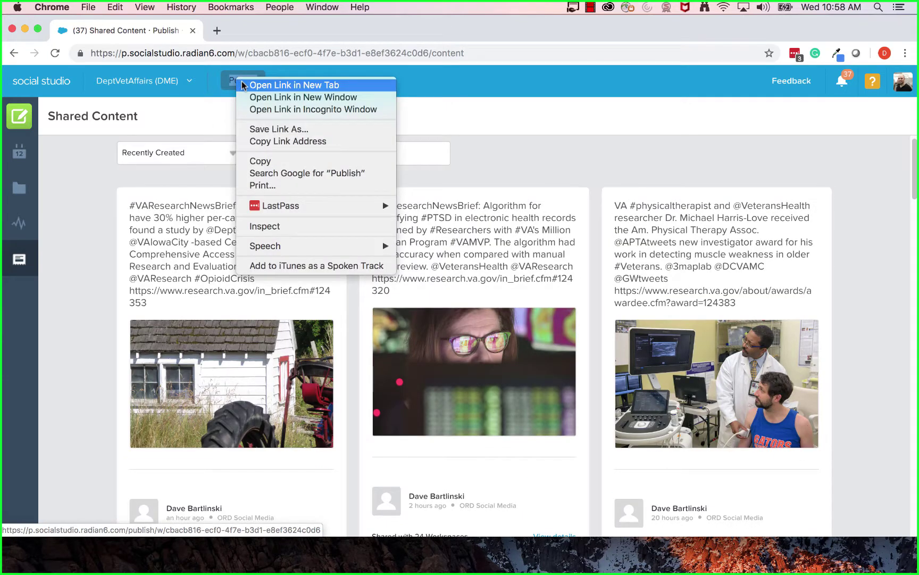
{"action": "left_click", "coordinate": [243, 85]}
{"action": "left_click", "coordinate": [242, 33]}
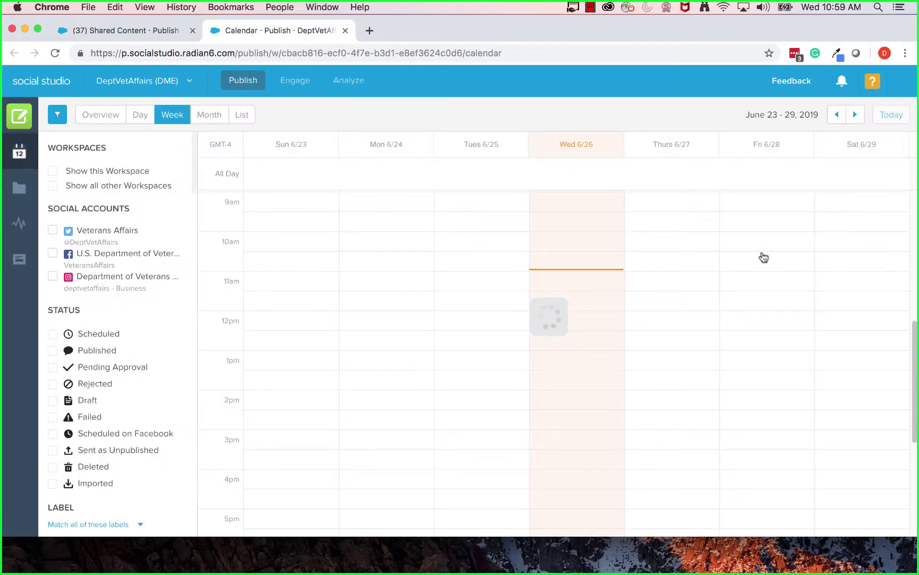
{"action": "scroll", "coordinate": [760, 276], "scroll_direction": "up", "scroll_amount": 5}
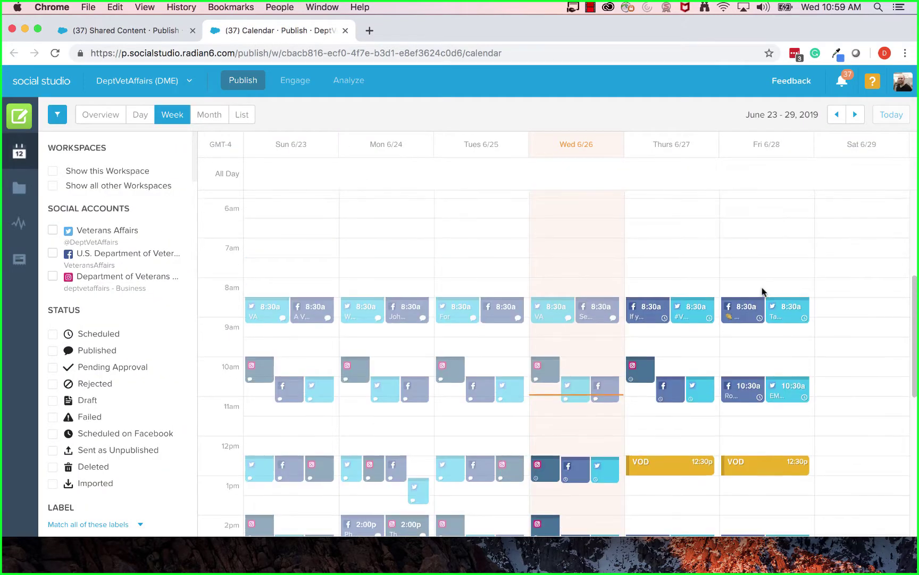
{"action": "scroll", "coordinate": [762, 291], "scroll_direction": "down", "scroll_amount": 5}
{"action": "scroll", "coordinate": [763, 291], "scroll_direction": "up", "scroll_amount": 3}
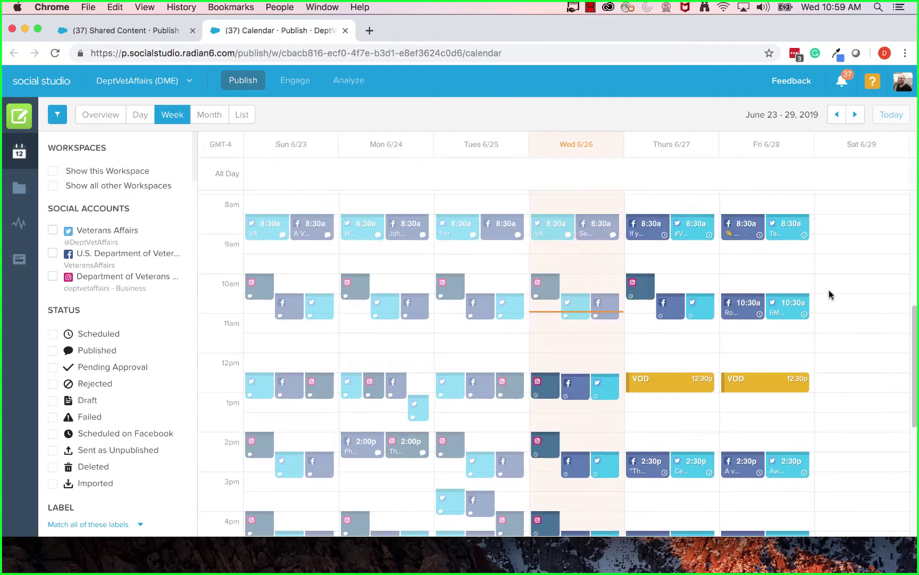
{"action": "scroll", "coordinate": [839, 237], "scroll_direction": "up", "scroll_amount": 1}
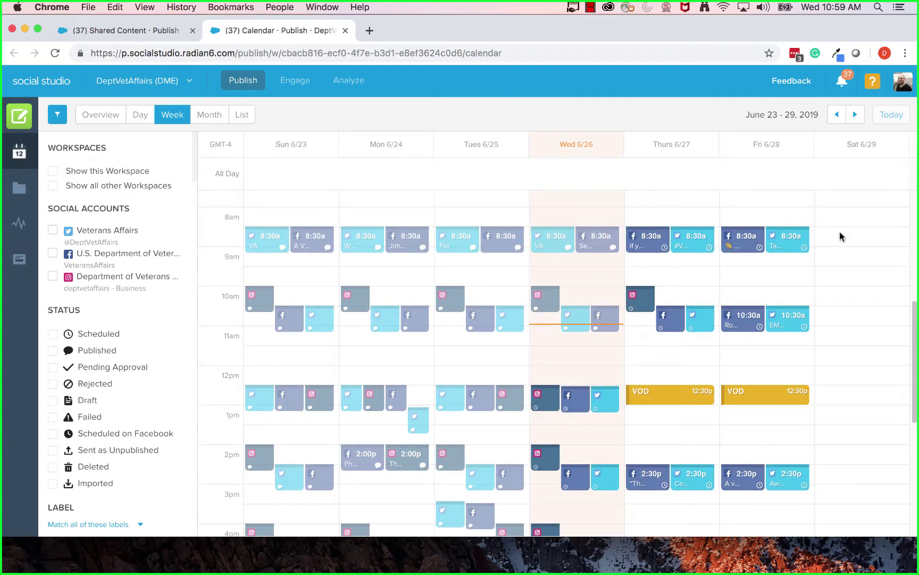
Step: Return to Shared Content, view the post types available for reusing the rural Veterans opioid brief, and close the list without choosing
{"action": "left_click", "coordinate": [116, 33]}
{"action": "scroll", "coordinate": [236, 336], "scroll_direction": "down", "scroll_amount": 3}
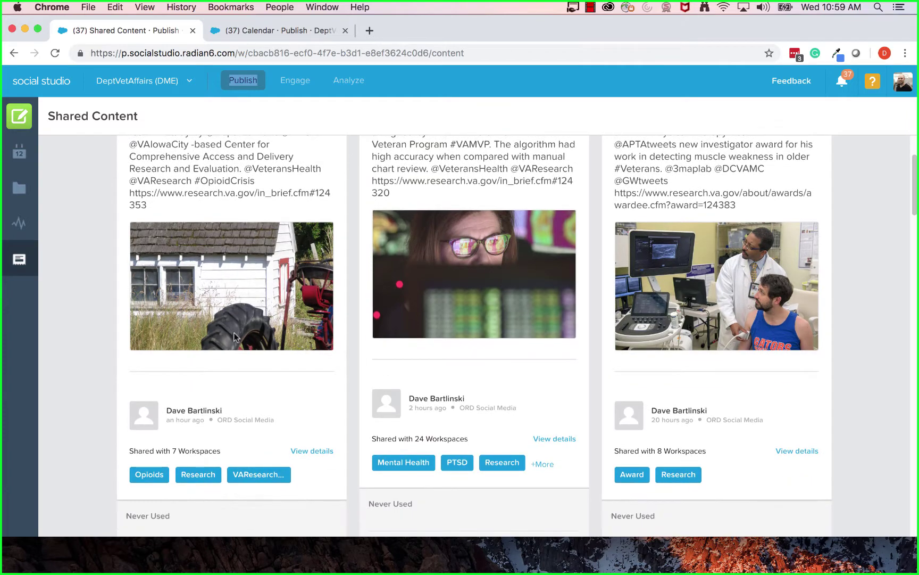
{"action": "scroll", "coordinate": [236, 337], "scroll_direction": "down", "scroll_amount": 5}
{"action": "left_click", "coordinate": [185, 451]}
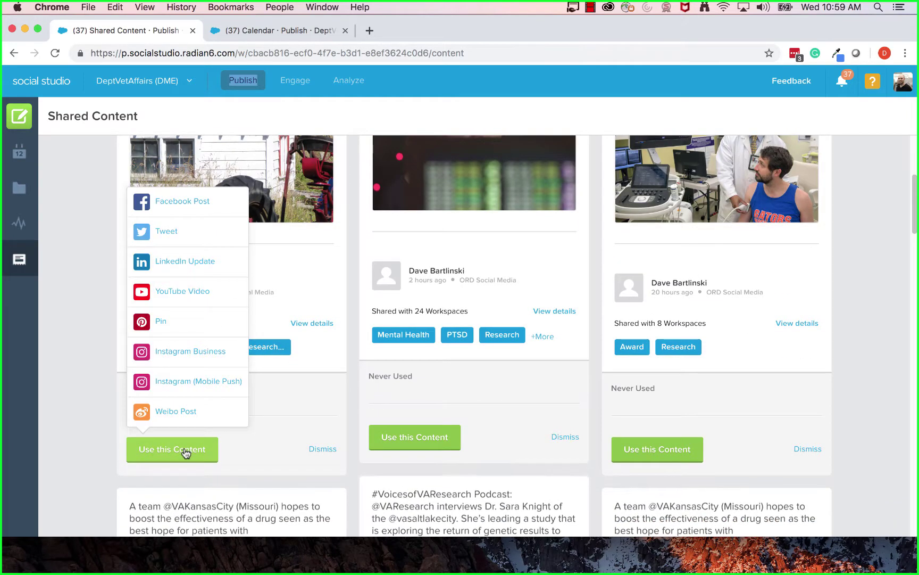
{"action": "left_click", "coordinate": [80, 270]}
Step: Highlight the full text of the shared rural Veterans opioid brief, including its link, and clear the selection
{"action": "scroll", "coordinate": [80, 268], "scroll_direction": "up", "scroll_amount": 3}
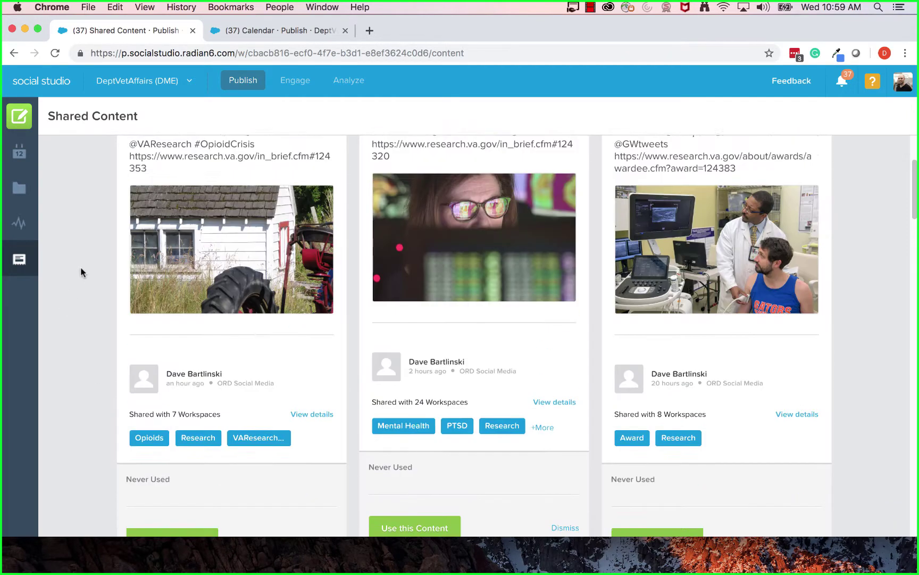
{"action": "scroll", "coordinate": [80, 266], "scroll_direction": "up", "scroll_amount": 4}
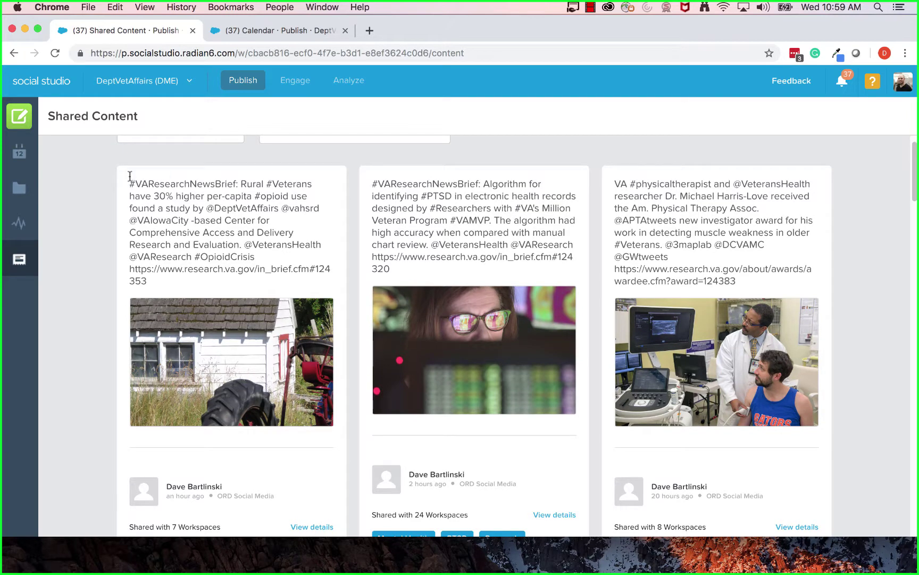
{"action": "left_click_drag", "start_coordinate": [129, 176], "coordinate": [211, 281]}
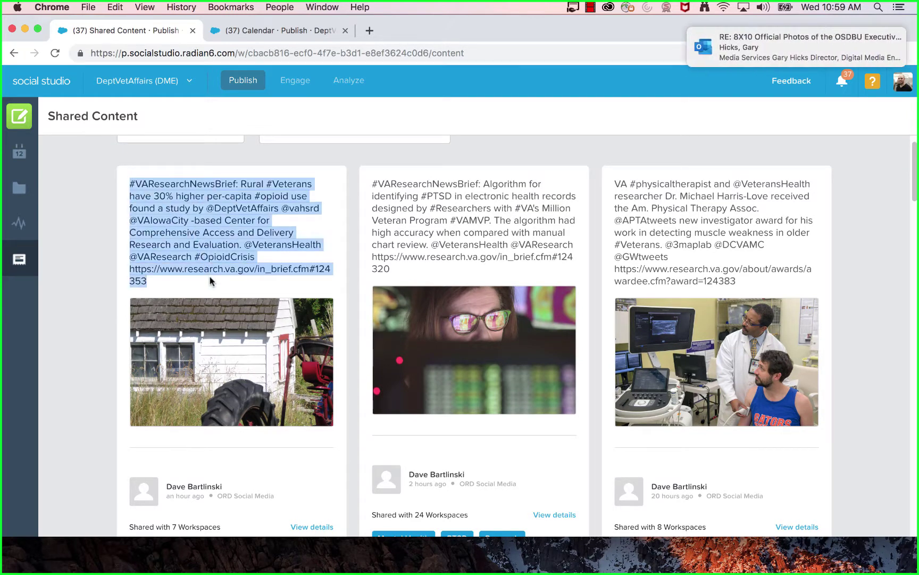
{"action": "left_click", "coordinate": [210, 275]}
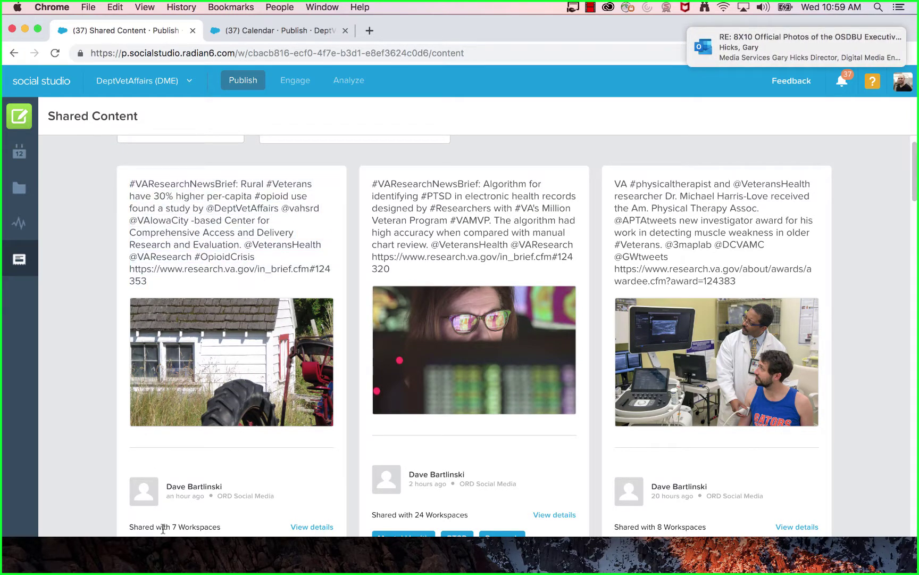
{"action": "scroll", "coordinate": [154, 506], "scroll_direction": "down", "scroll_amount": 3}
{"action": "scroll", "coordinate": [165, 490], "scroll_direction": "down", "scroll_amount": 1}
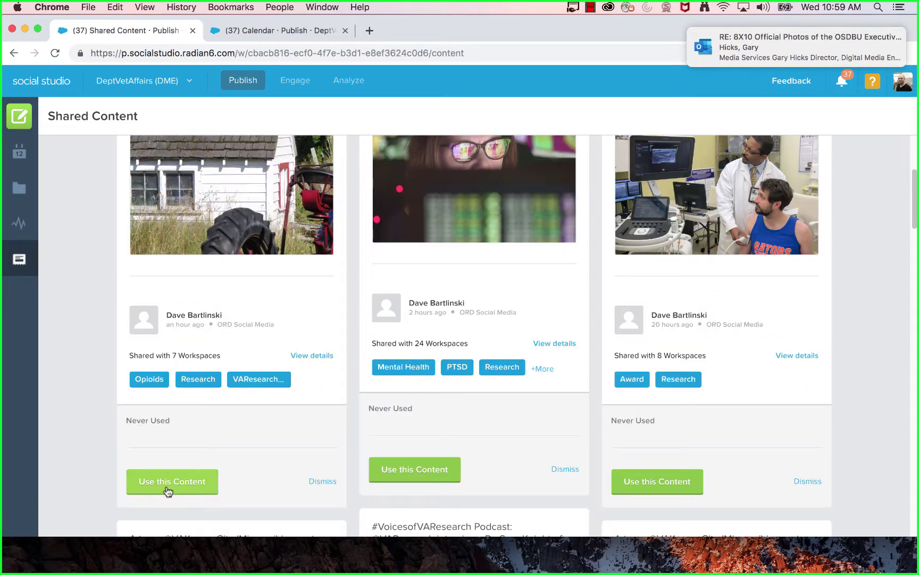
{"action": "left_click", "coordinate": [168, 487]}
{"action": "left_click", "coordinate": [157, 268]}
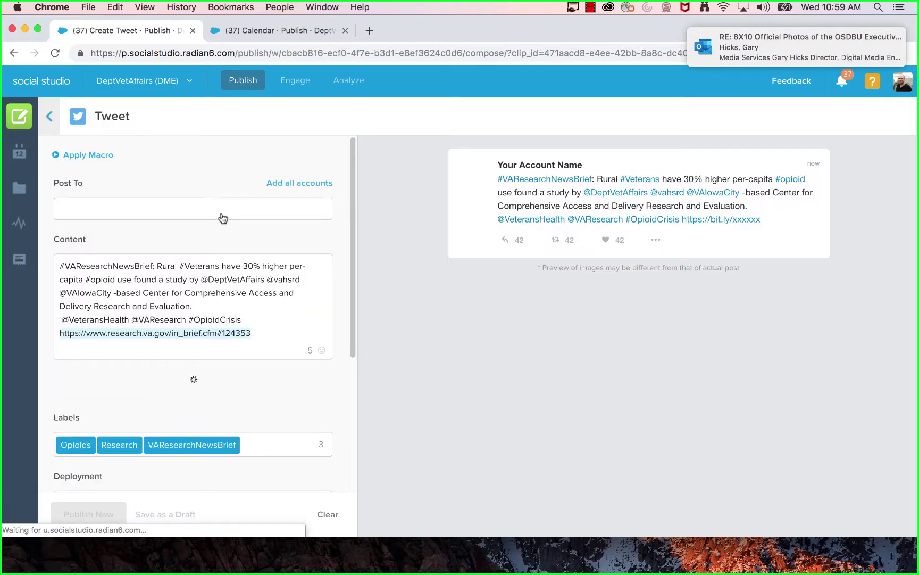
{"action": "left_click", "coordinate": [121, 213]}
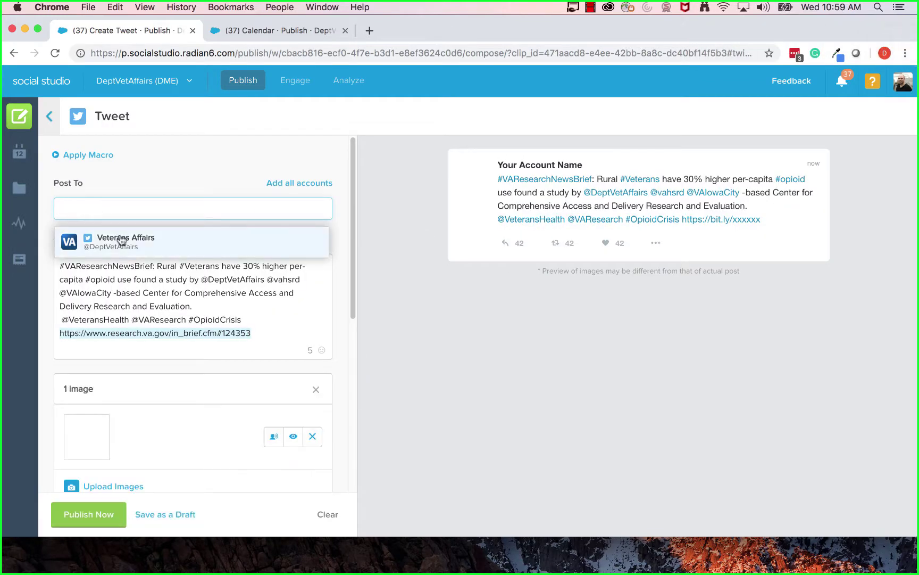
{"action": "left_click", "coordinate": [122, 240]}
Step: Set the tweet's deployment to Schedule from Social Studio for 06/29/2019 at 08:30 am
{"action": "scroll", "coordinate": [665, 256], "scroll_direction": "down", "scroll_amount": 5}
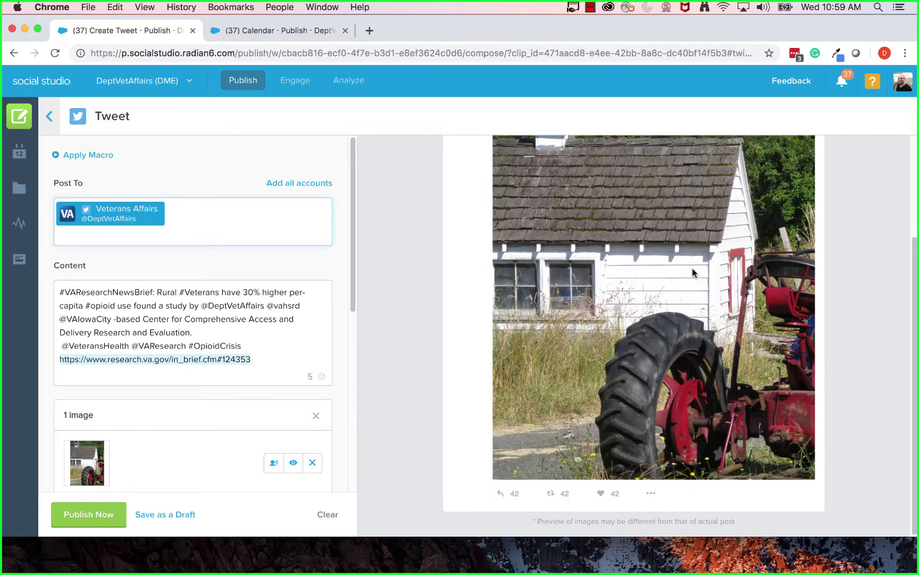
{"action": "scroll", "coordinate": [142, 312], "scroll_direction": "down", "scroll_amount": 3}
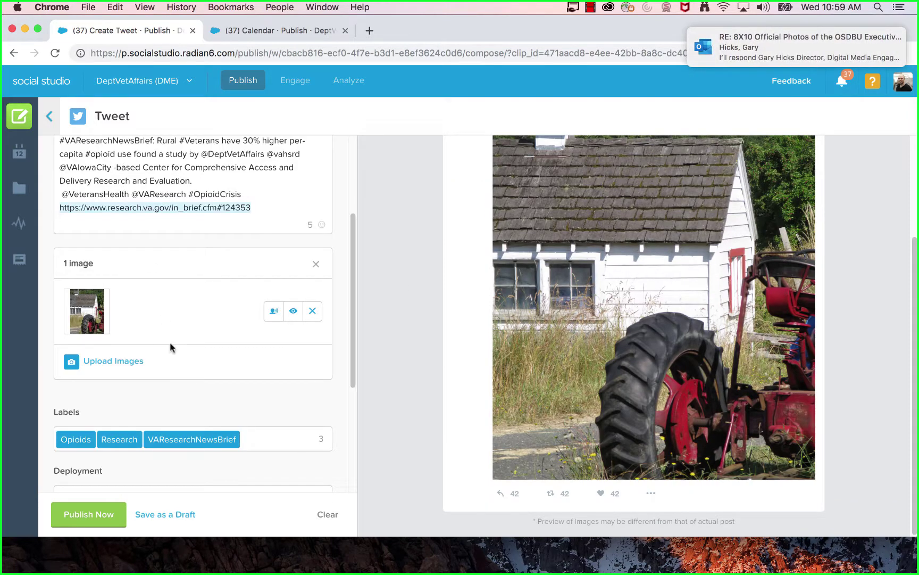
{"action": "scroll", "coordinate": [170, 344], "scroll_direction": "down", "scroll_amount": 2}
{"action": "scroll", "coordinate": [255, 347], "scroll_direction": "down", "scroll_amount": 3}
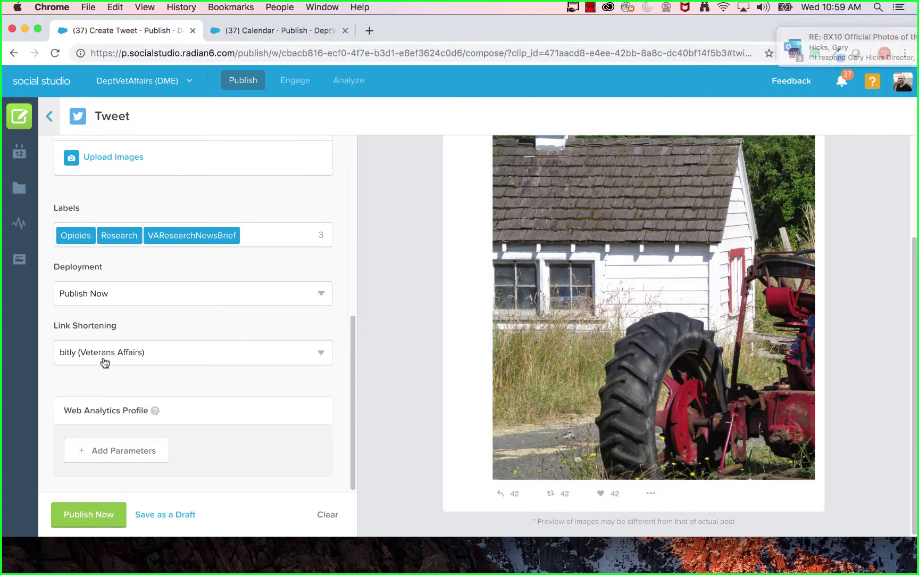
{"action": "left_click", "coordinate": [153, 293]}
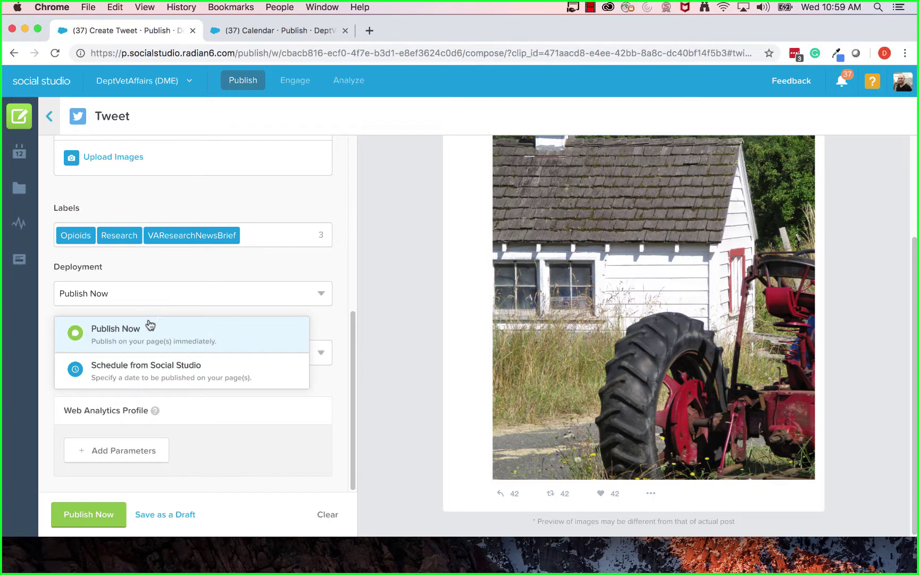
{"action": "left_click", "coordinate": [148, 362]}
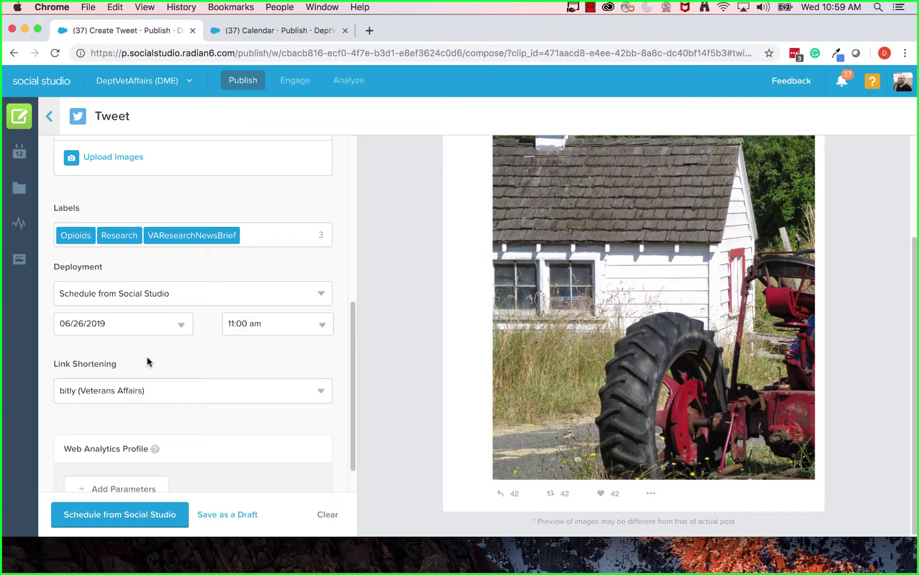
{"action": "left_click", "coordinate": [176, 328]}
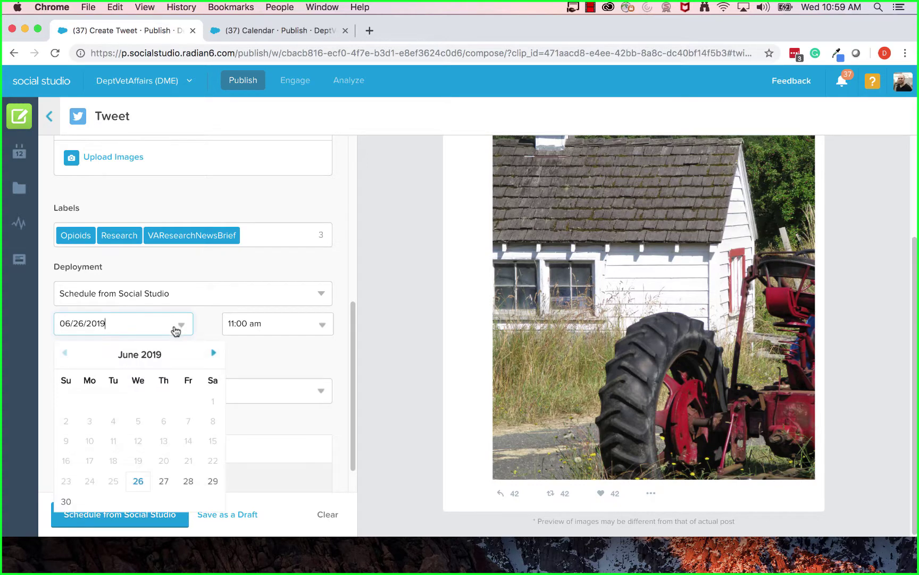
{"action": "left_click", "coordinate": [213, 481]}
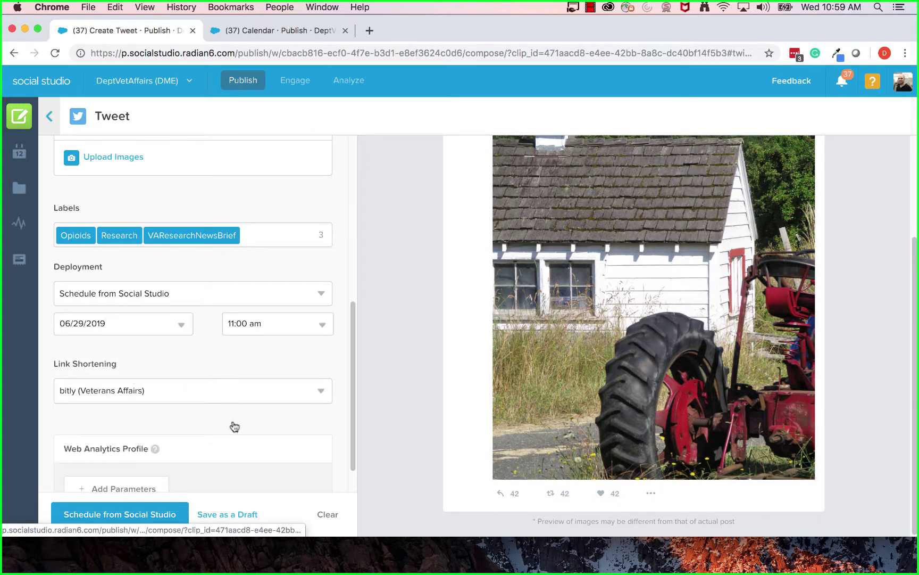
{"action": "left_click", "coordinate": [283, 323]}
{"action": "scroll", "coordinate": [326, 351], "scroll_direction": "up", "scroll_amount": 2}
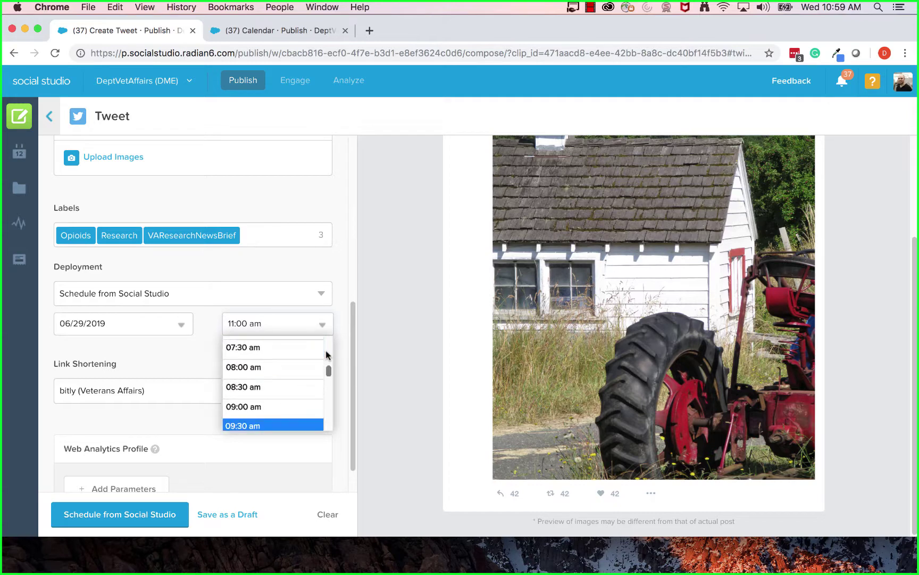
{"action": "left_click", "coordinate": [301, 384]}
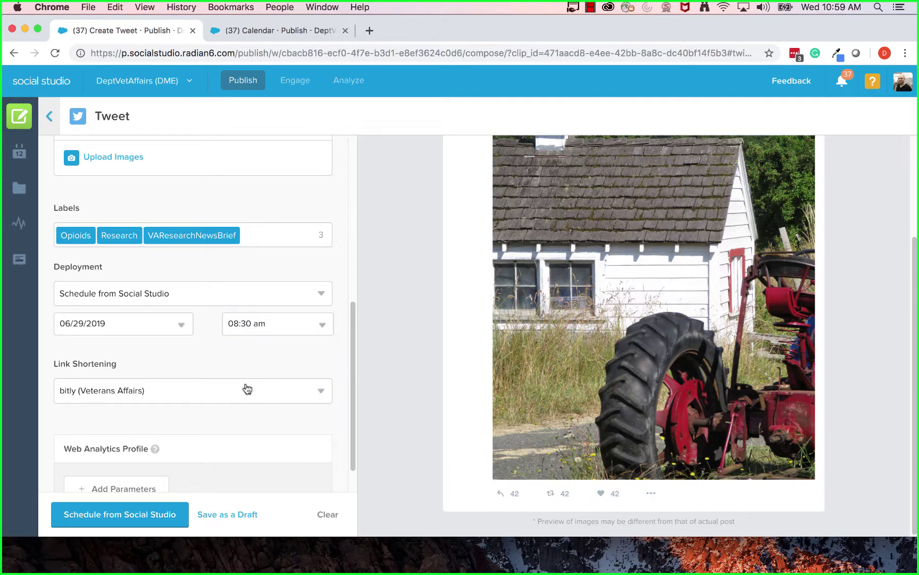
{"action": "scroll", "coordinate": [169, 445], "scroll_direction": "down", "scroll_amount": 1}
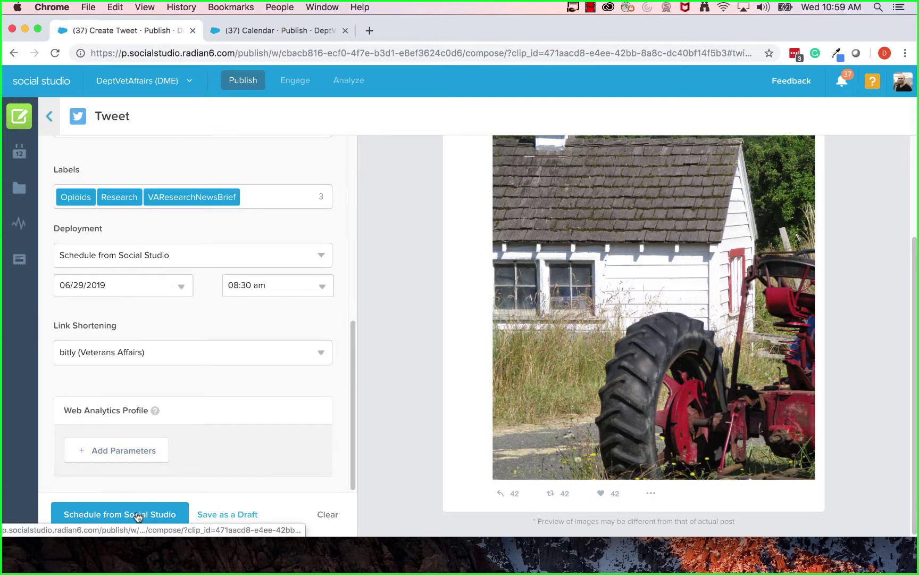
{"action": "scroll", "coordinate": [186, 273], "scroll_direction": "up", "scroll_amount": 10}
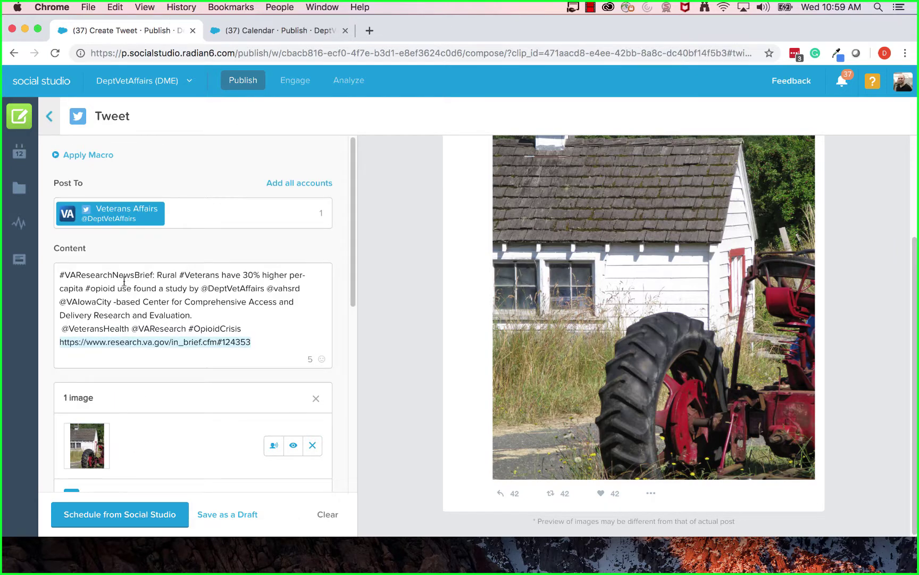
{"action": "left_click", "coordinate": [124, 281]}
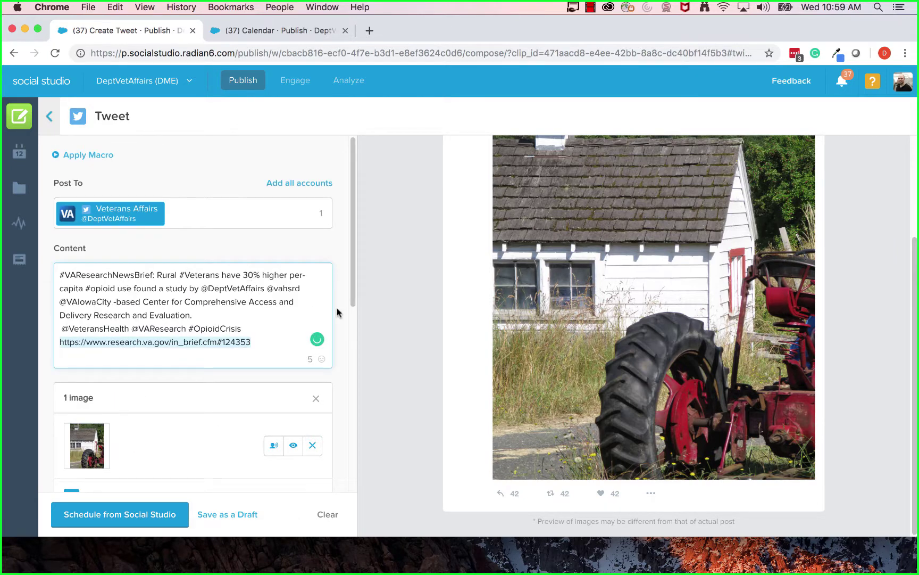
{"action": "scroll", "coordinate": [491, 267], "scroll_direction": "up", "scroll_amount": 3}
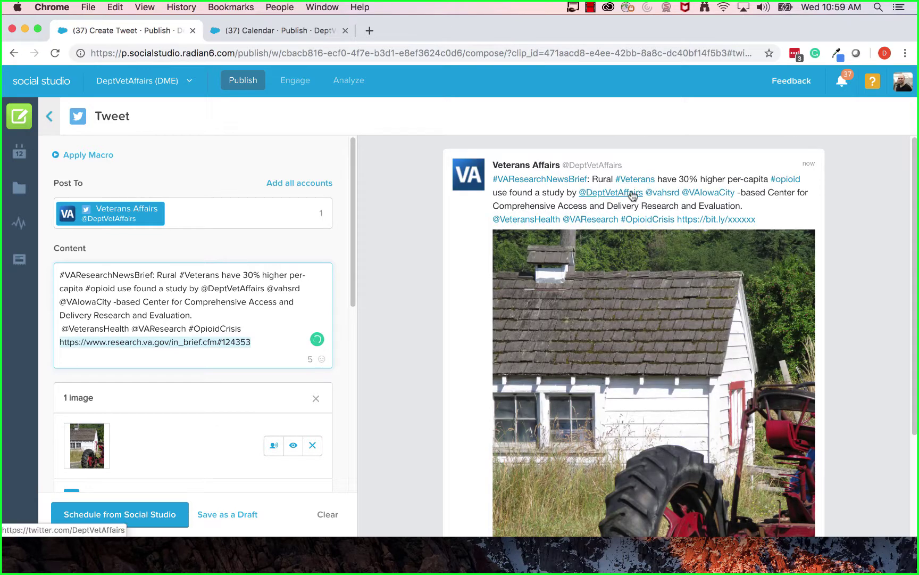
{"action": "left_click", "coordinate": [662, 192]}
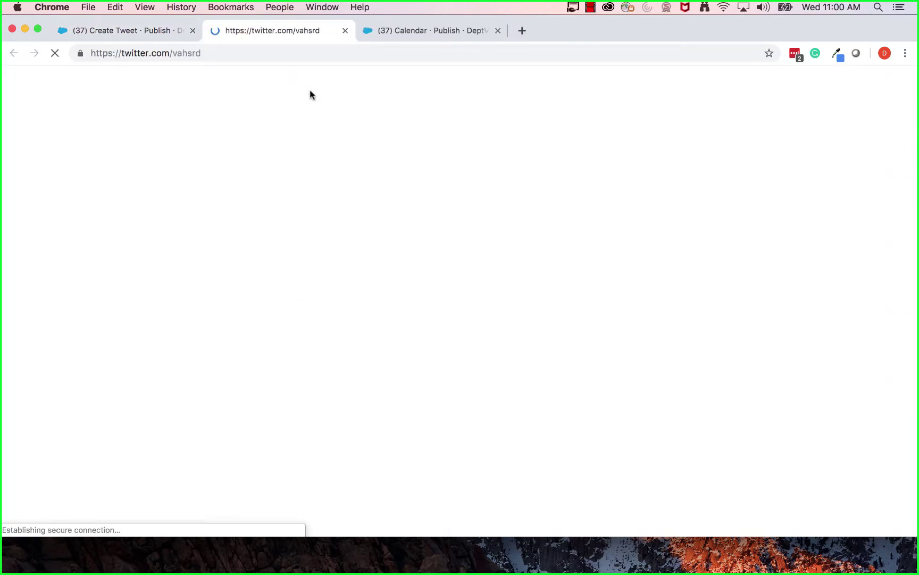
{"action": "left_click", "coordinate": [130, 24]}
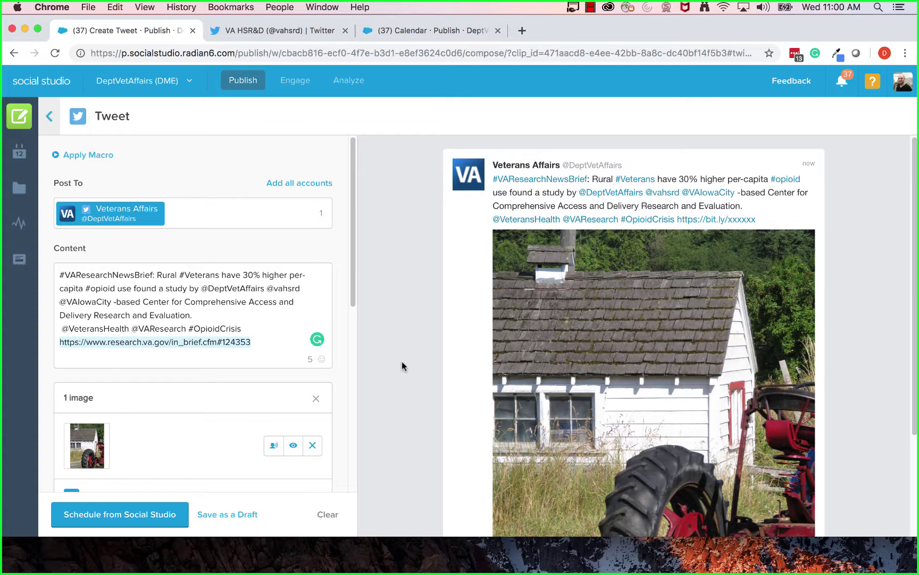
{"action": "left_click", "coordinate": [279, 27]}
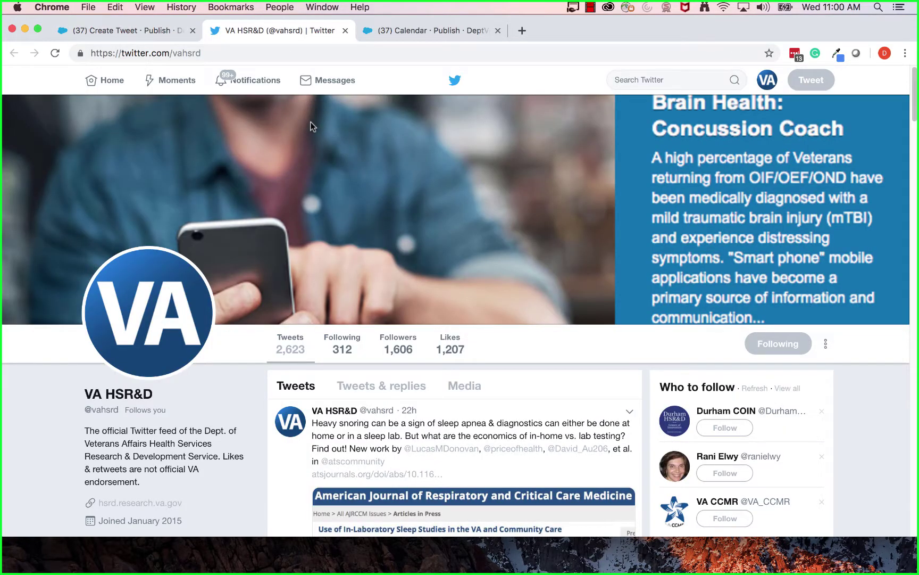
{"action": "scroll", "coordinate": [312, 126], "scroll_direction": "down", "scroll_amount": 5}
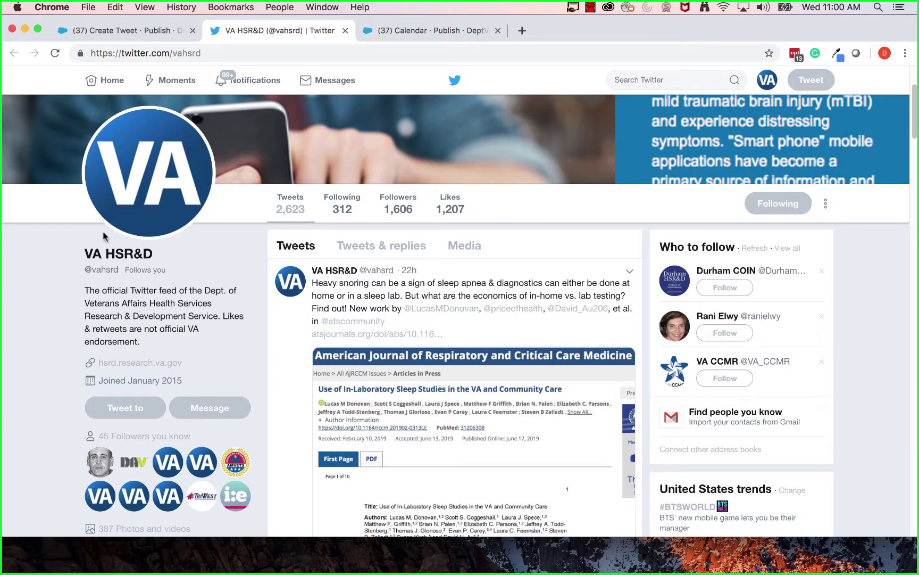
{"action": "scroll", "coordinate": [291, 159], "scroll_direction": "up", "scroll_amount": 1}
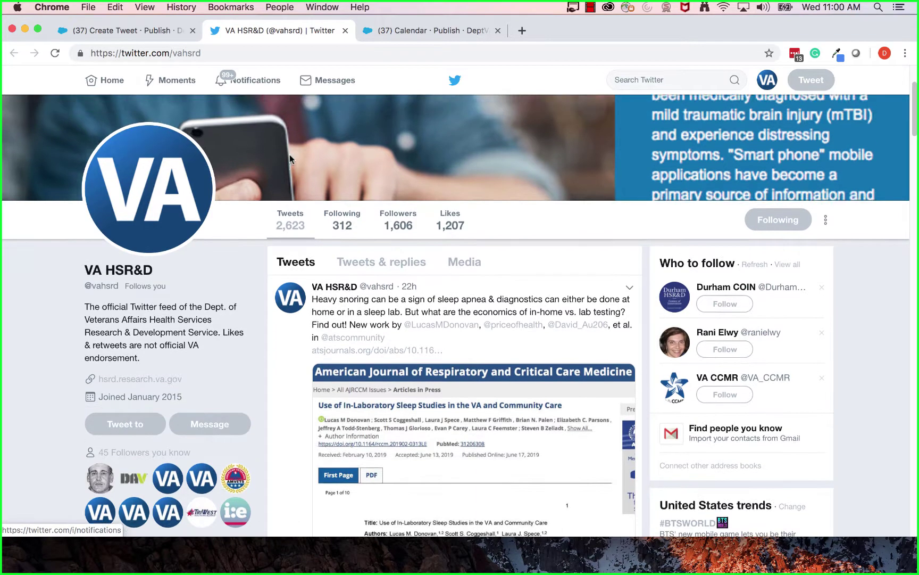
{"action": "scroll", "coordinate": [290, 158], "scroll_direction": "up", "scroll_amount": 5}
{"action": "left_click", "coordinate": [122, 30]}
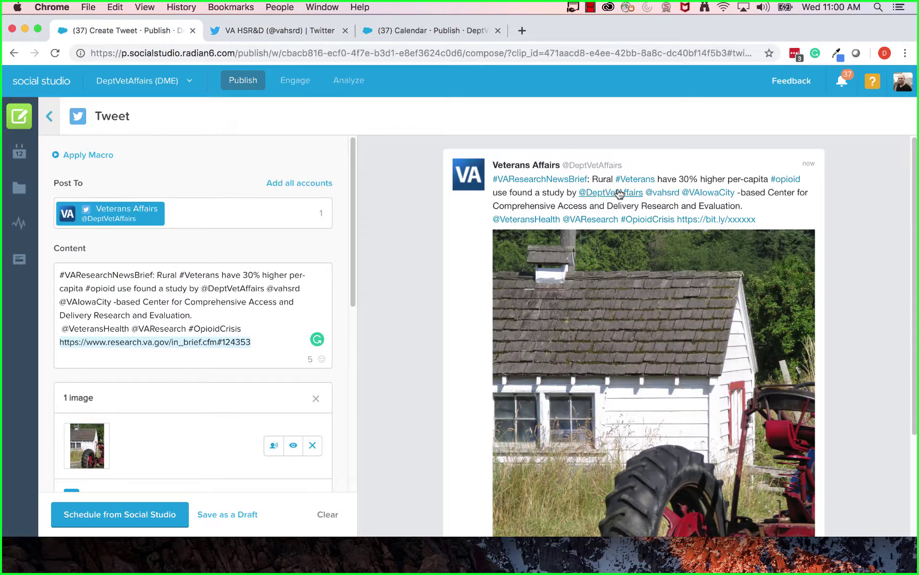
{"action": "left_click", "coordinate": [708, 195]}
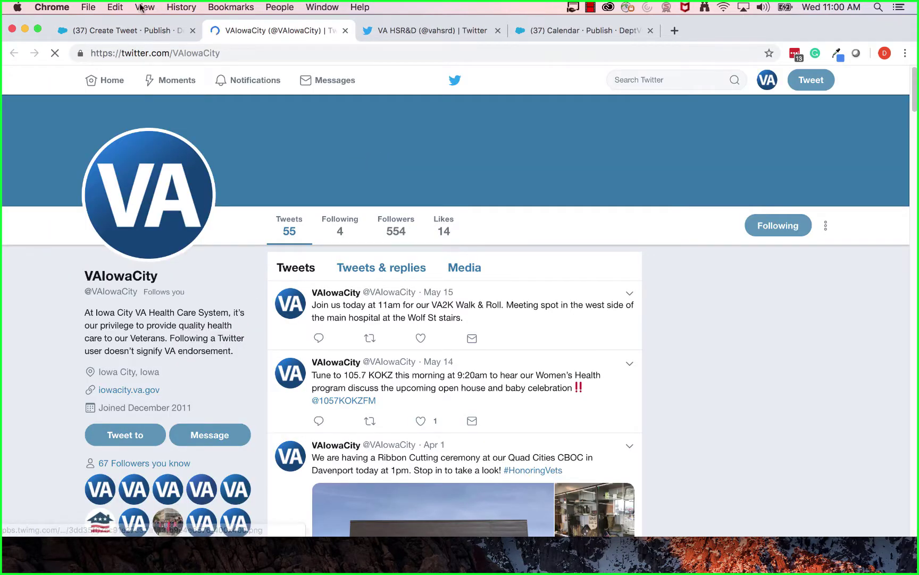
{"action": "left_click", "coordinate": [104, 33]}
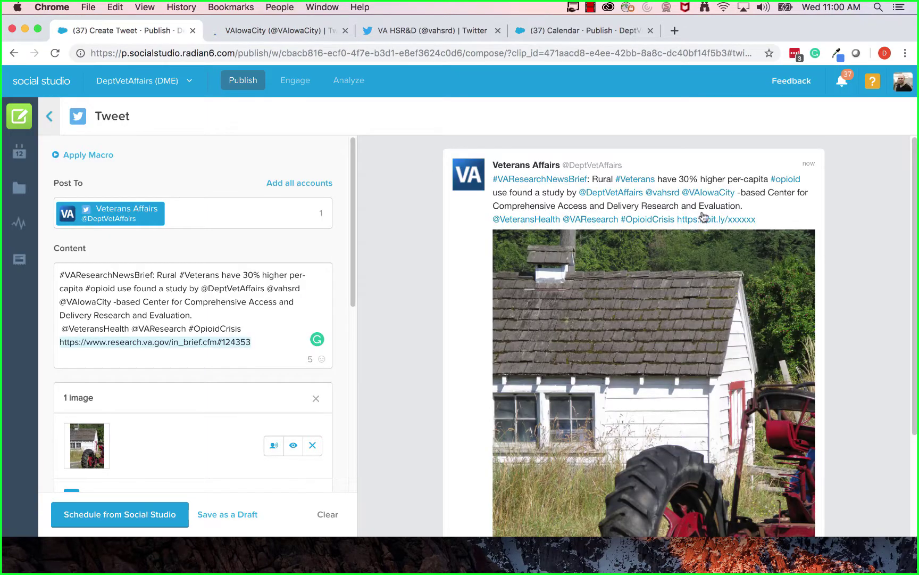
{"action": "left_click", "coordinate": [527, 219]}
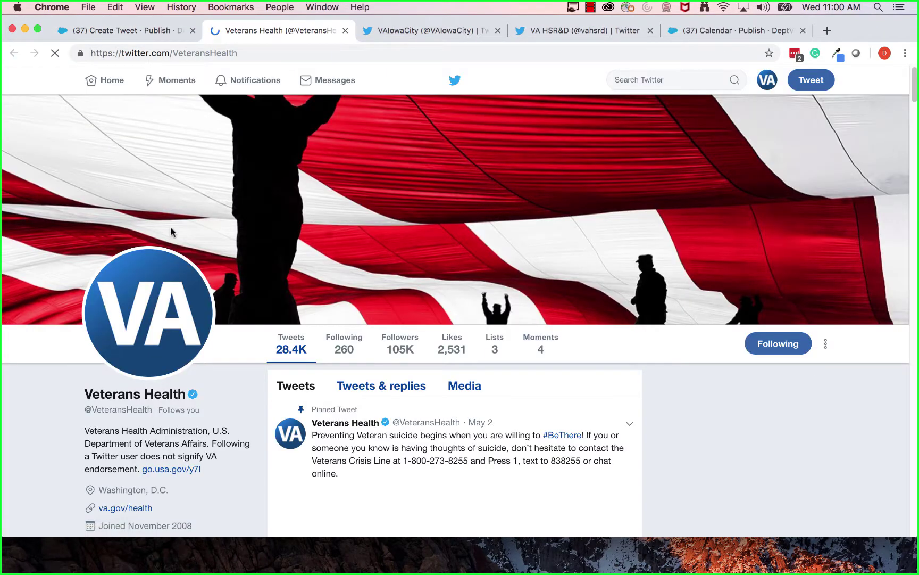
{"action": "left_click", "coordinate": [130, 30]}
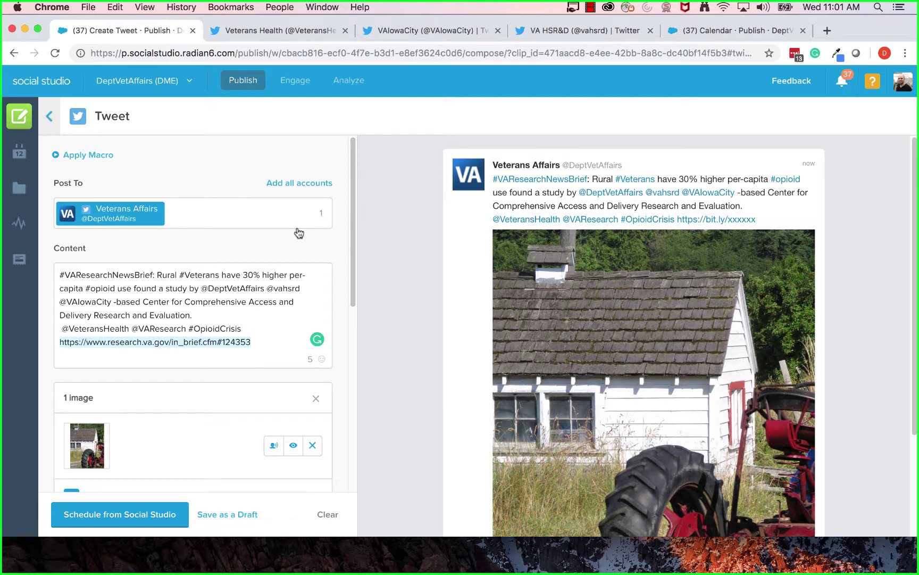
Step: Close the three Twitter profile tabs and the calendar tab, keeping only the tweet composer open
{"action": "scroll", "coordinate": [299, 233], "scroll_direction": "down", "scroll_amount": 1}
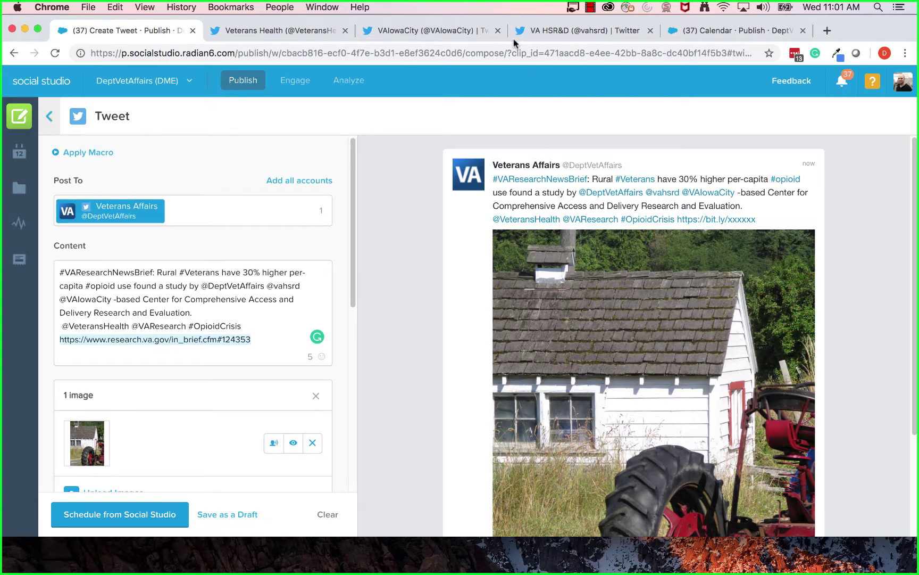
{"action": "left_click", "coordinate": [345, 31]}
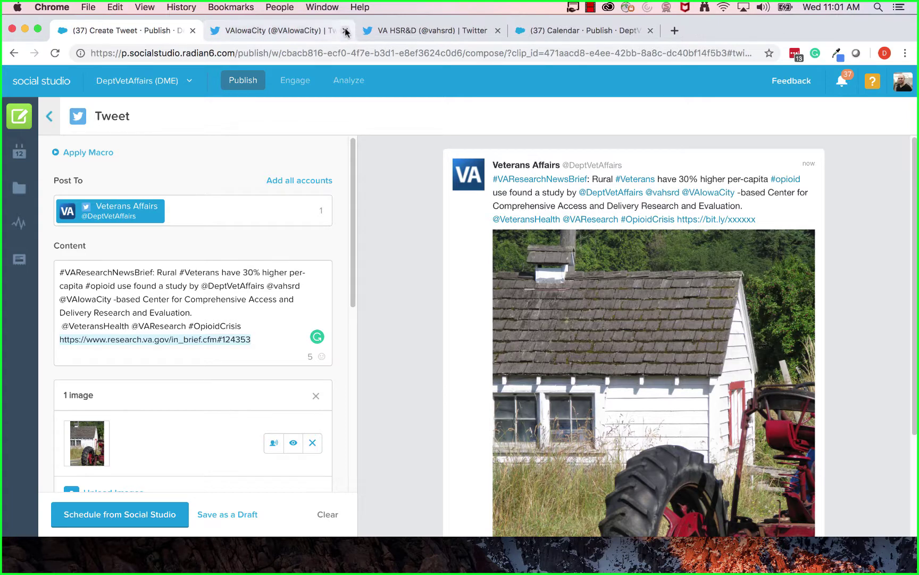
{"action": "left_click", "coordinate": [346, 31]}
{"action": "left_click", "coordinate": [345, 30]}
{"action": "left_click", "coordinate": [345, 31]}
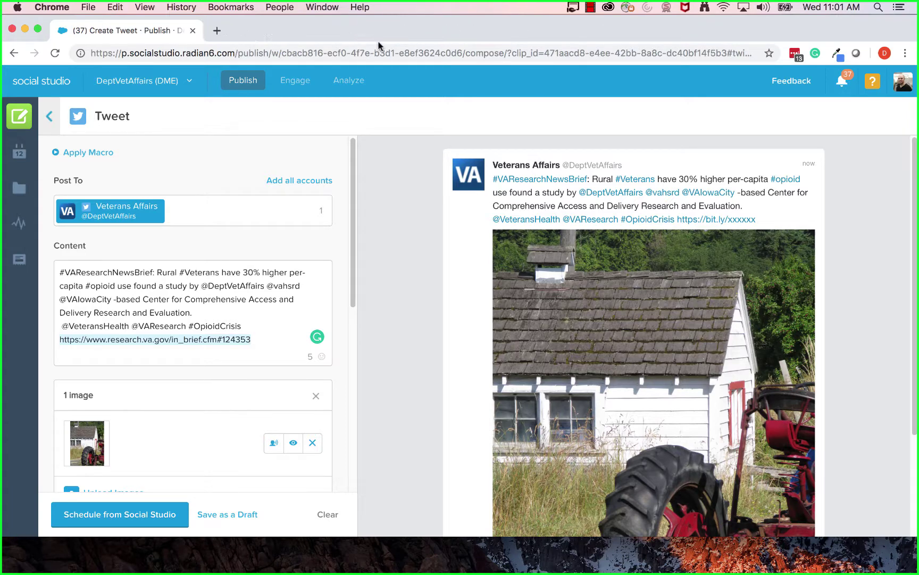
Step: Open the Publish calendar in a separate browser tab, check the June 23 - 29, 2019 schedule, and return to the tweet
{"action": "right_click", "coordinate": [244, 80]}
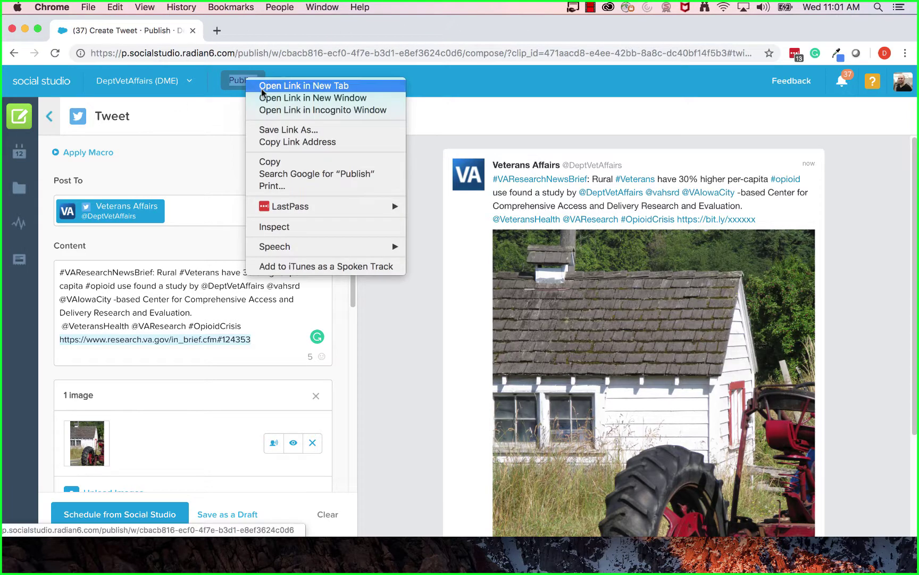
{"action": "left_click", "coordinate": [263, 86]}
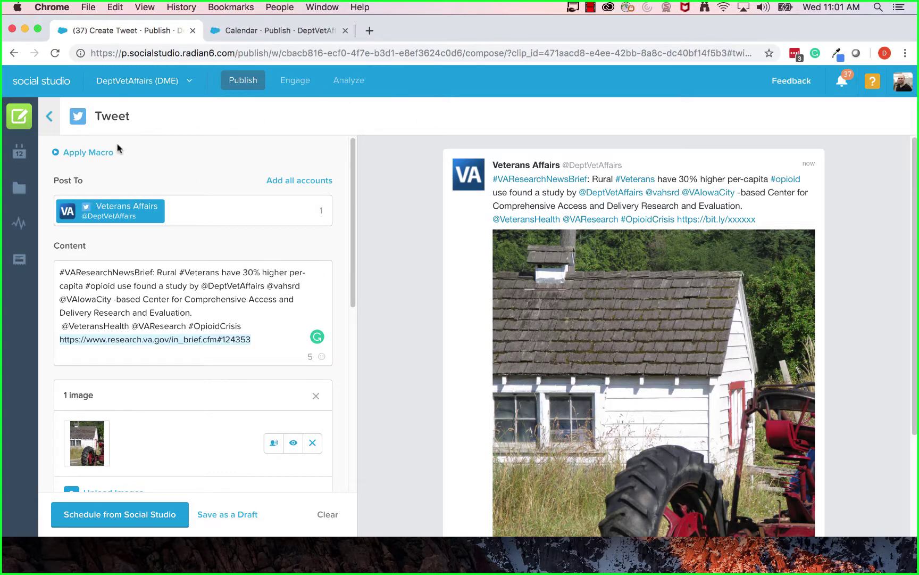
{"action": "left_click", "coordinate": [258, 30]}
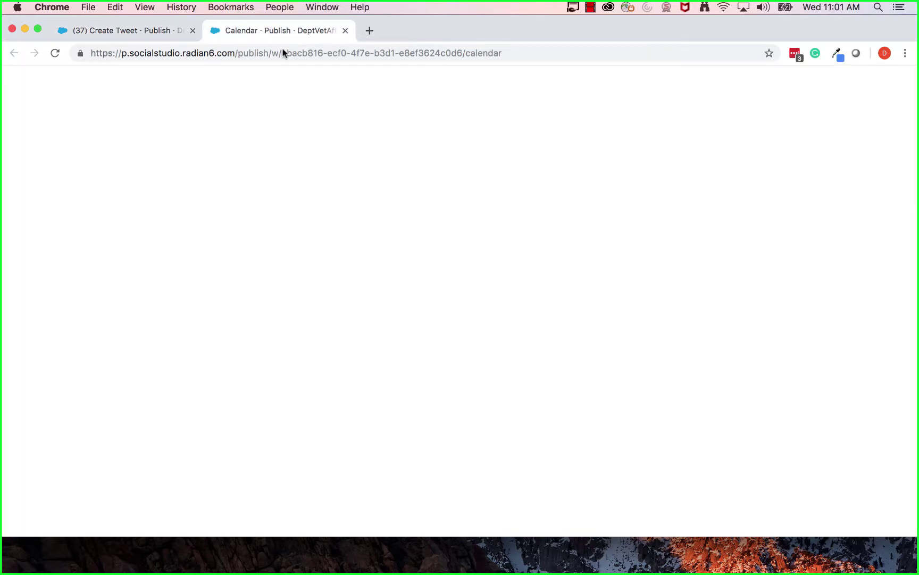
{"action": "scroll", "coordinate": [872, 265], "scroll_direction": "up", "scroll_amount": 3}
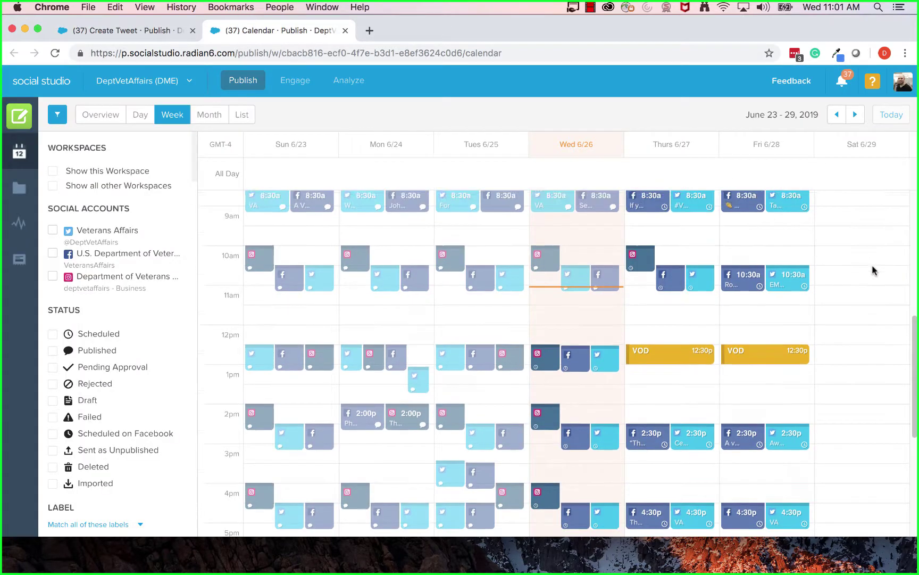
{"action": "scroll", "coordinate": [850, 269], "scroll_direction": "down", "scroll_amount": 1}
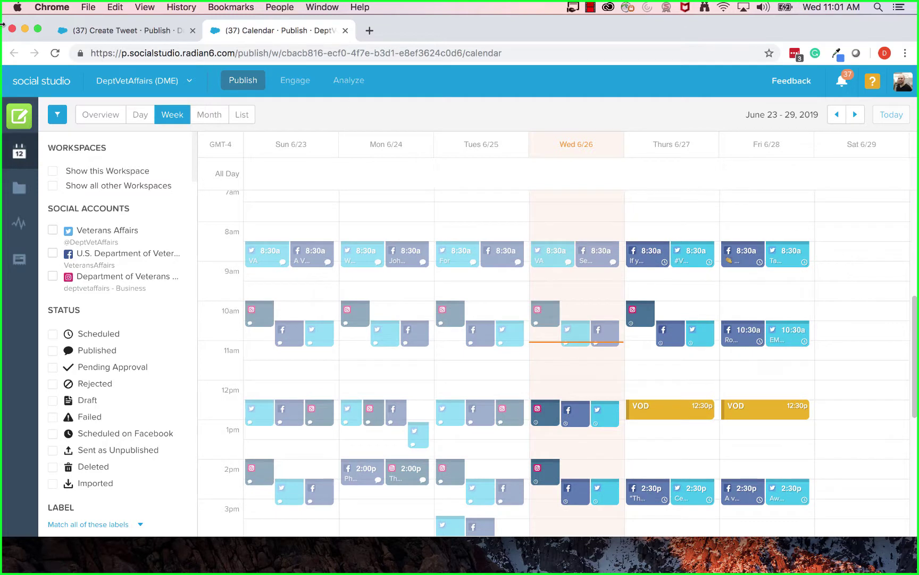
{"action": "left_click", "coordinate": [77, 35]}
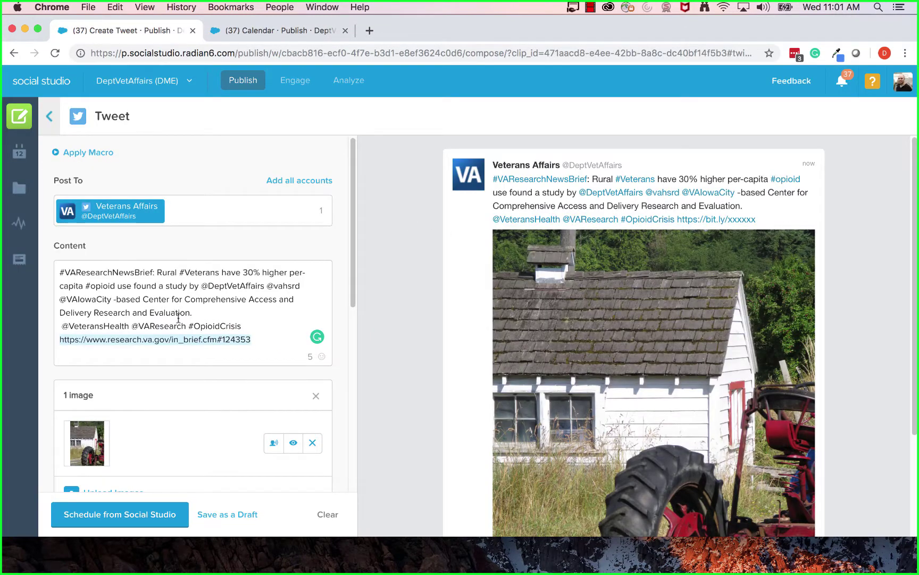
Step: Check the opioid tweet's image, labels, deployment and link shortening, schedule it, and show the calendar week June 30 - July 6, 2019
{"action": "scroll", "coordinate": [184, 325], "scroll_direction": "down", "scroll_amount": 2}
{"action": "scroll", "coordinate": [299, 338], "scroll_direction": "down", "scroll_amount": 3}
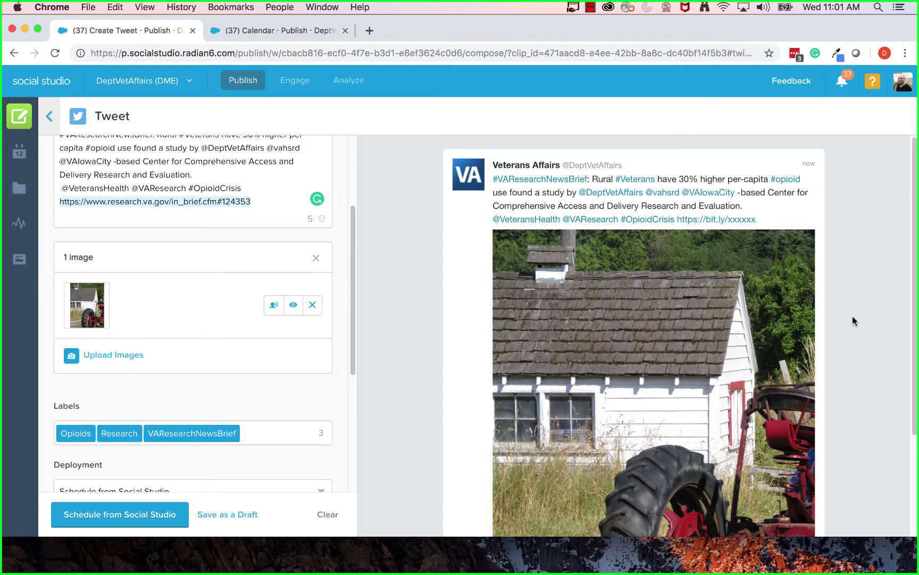
{"action": "scroll", "coordinate": [854, 321], "scroll_direction": "down", "scroll_amount": 4}
{"action": "scroll", "coordinate": [213, 344], "scroll_direction": "down", "scroll_amount": 3}
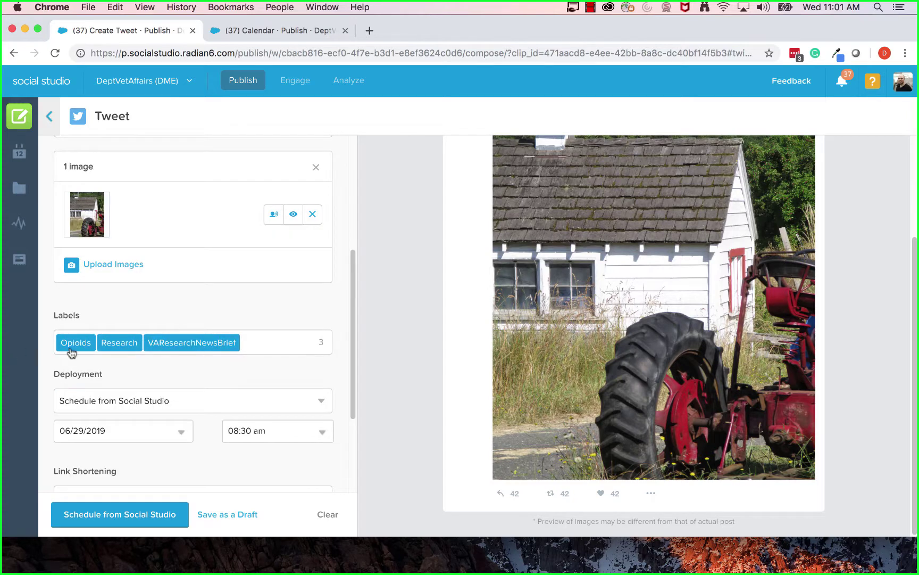
{"action": "scroll", "coordinate": [281, 362], "scroll_direction": "down", "scroll_amount": 2}
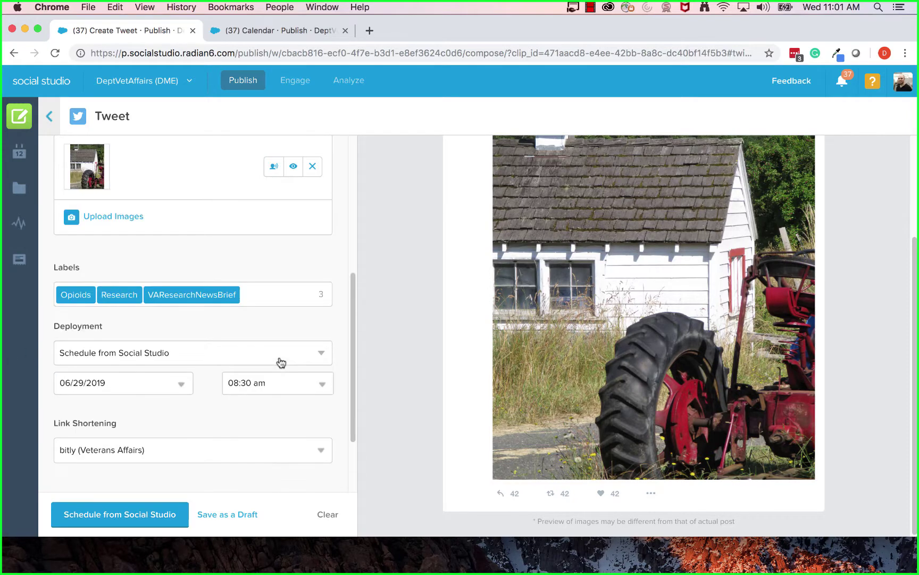
{"action": "scroll", "coordinate": [212, 330], "scroll_direction": "down", "scroll_amount": 4}
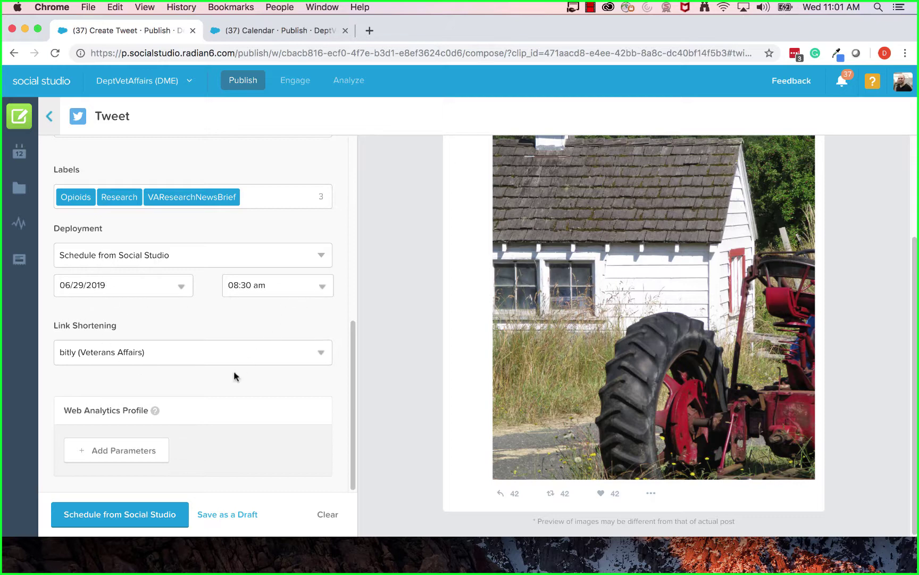
{"action": "left_click", "coordinate": [120, 516]}
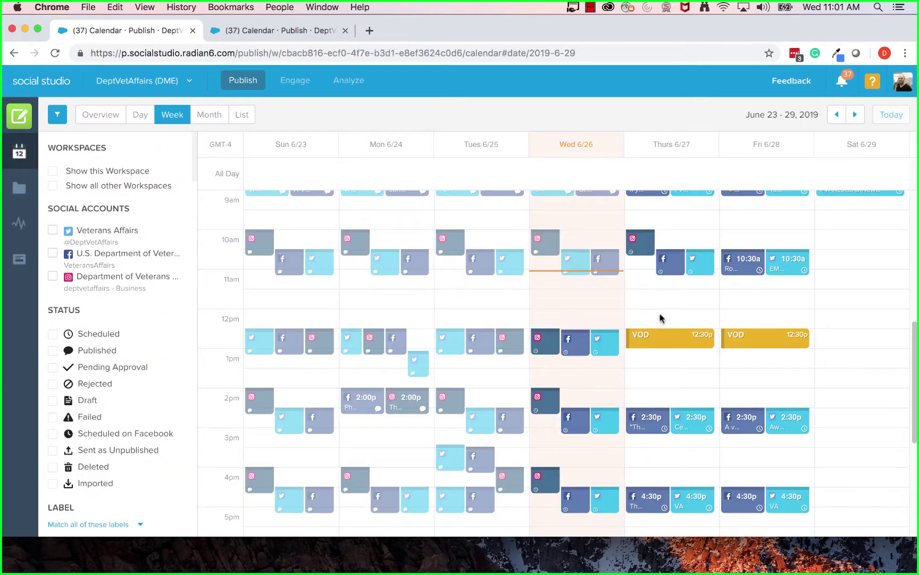
{"action": "left_click", "coordinate": [855, 115]}
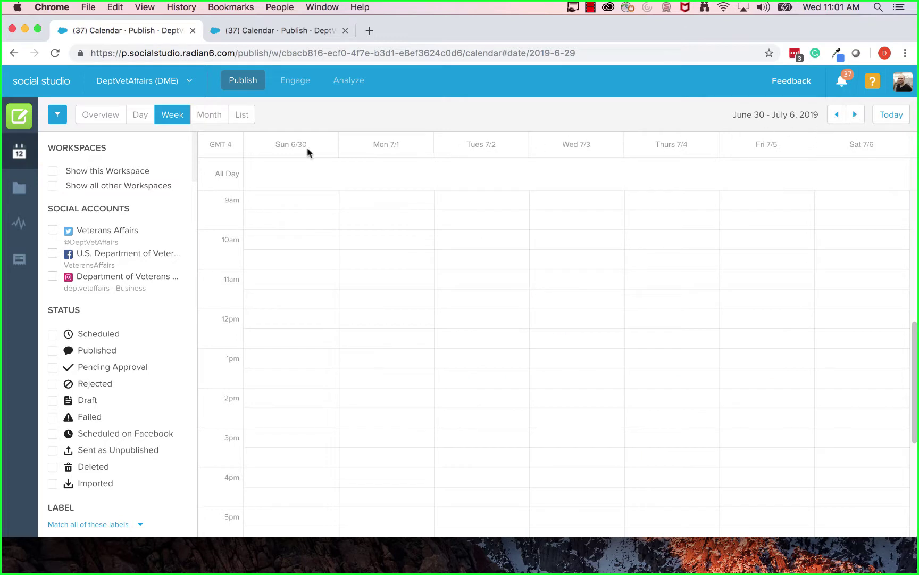
Step: Find the shared #VAResearchNewsBrief post about the PTSD-identifying algorithm in Shared Content and use it as a tweet
{"action": "left_click", "coordinate": [16, 266]}
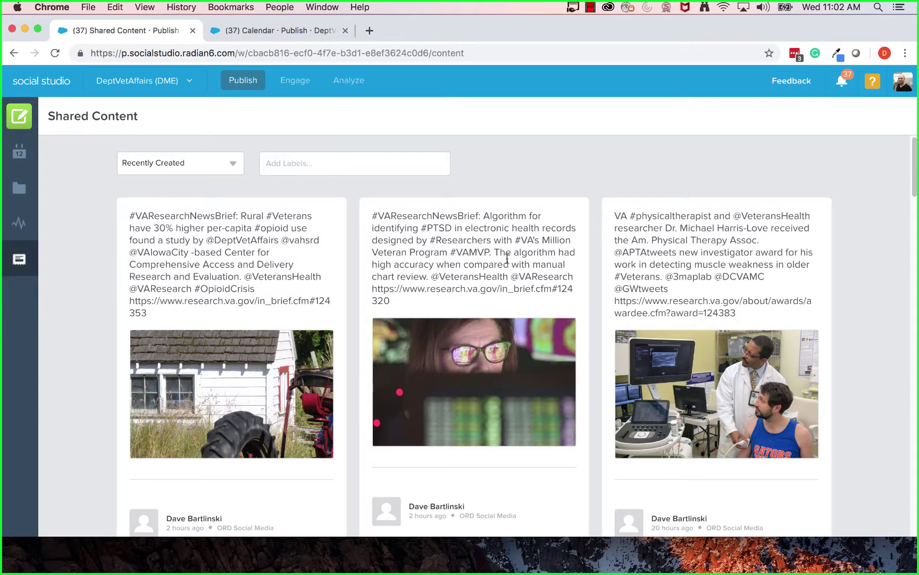
{"action": "scroll", "coordinate": [505, 256], "scroll_direction": "down", "scroll_amount": 2}
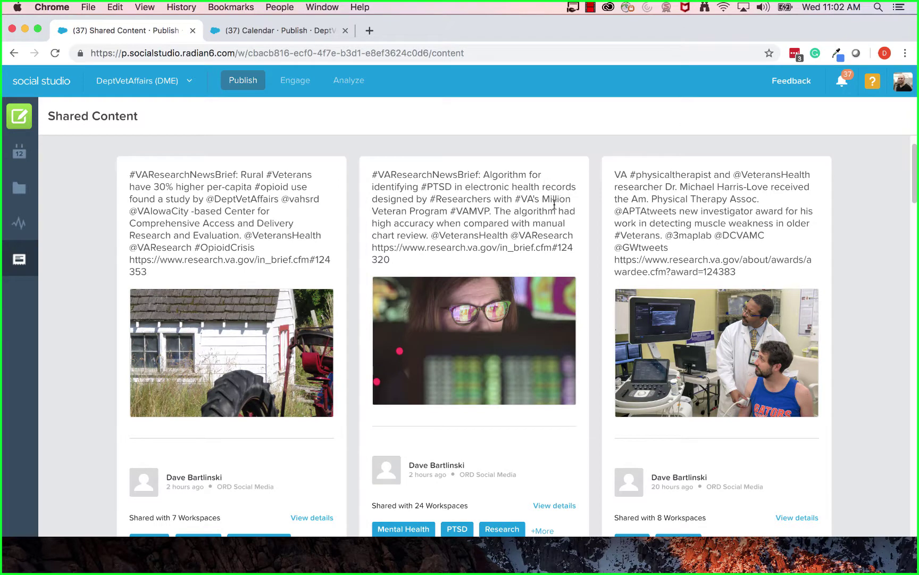
{"action": "scroll", "coordinate": [430, 244], "scroll_direction": "down", "scroll_amount": 3}
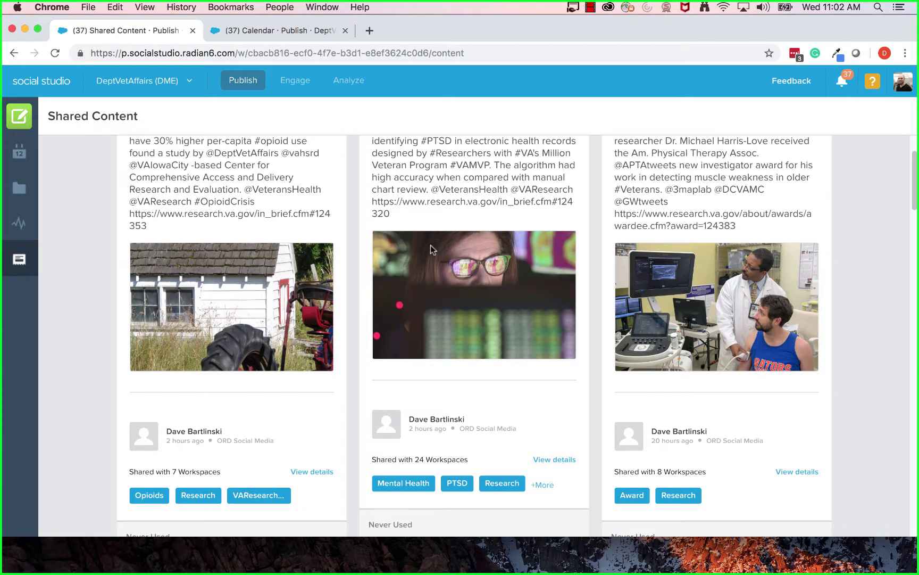
{"action": "scroll", "coordinate": [440, 348], "scroll_direction": "down", "scroll_amount": 5}
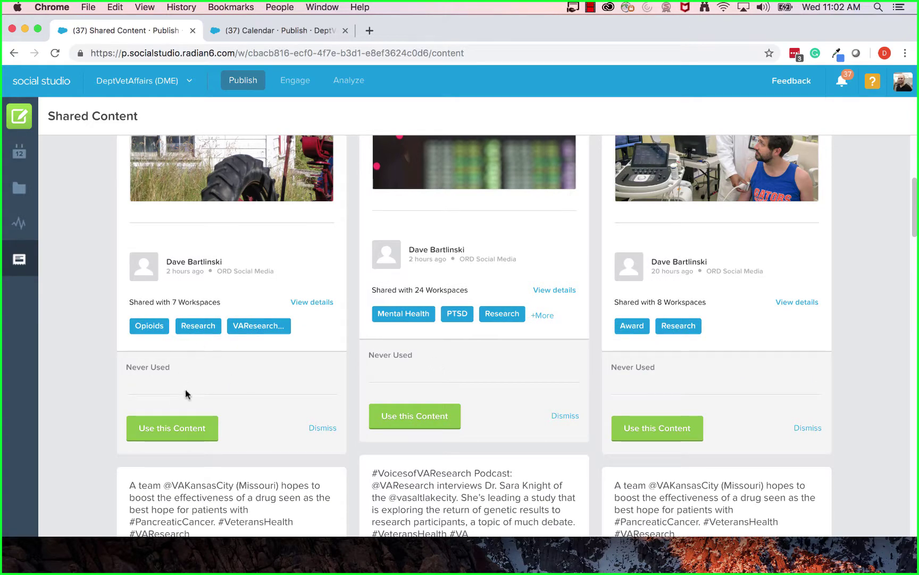
{"action": "left_click", "coordinate": [404, 420]}
{"action": "left_click", "coordinate": [412, 201]}
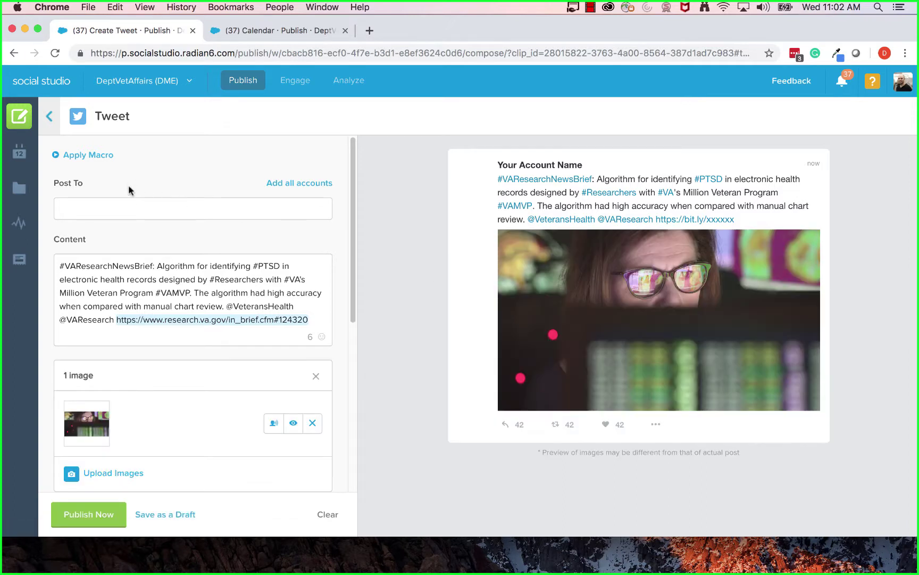
{"action": "left_click", "coordinate": [154, 207]}
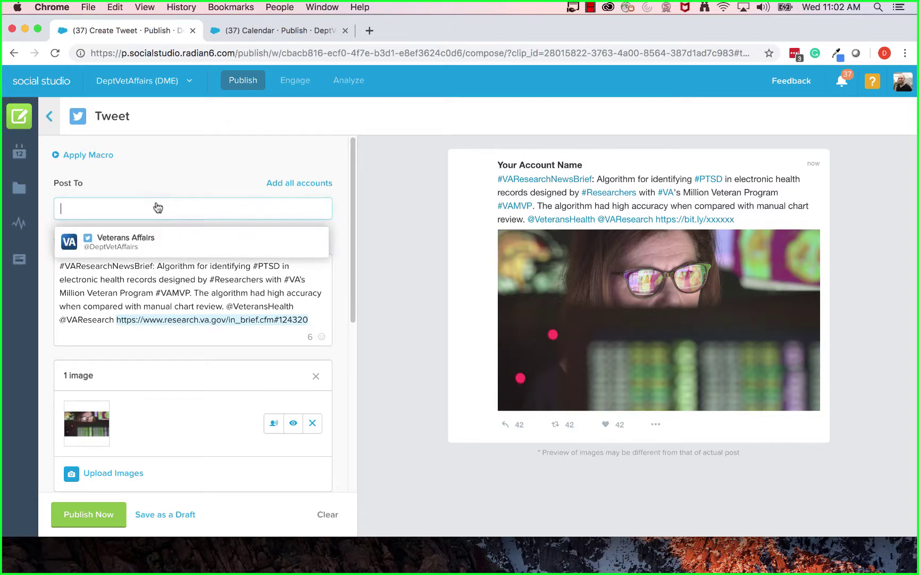
{"action": "left_click", "coordinate": [160, 239]}
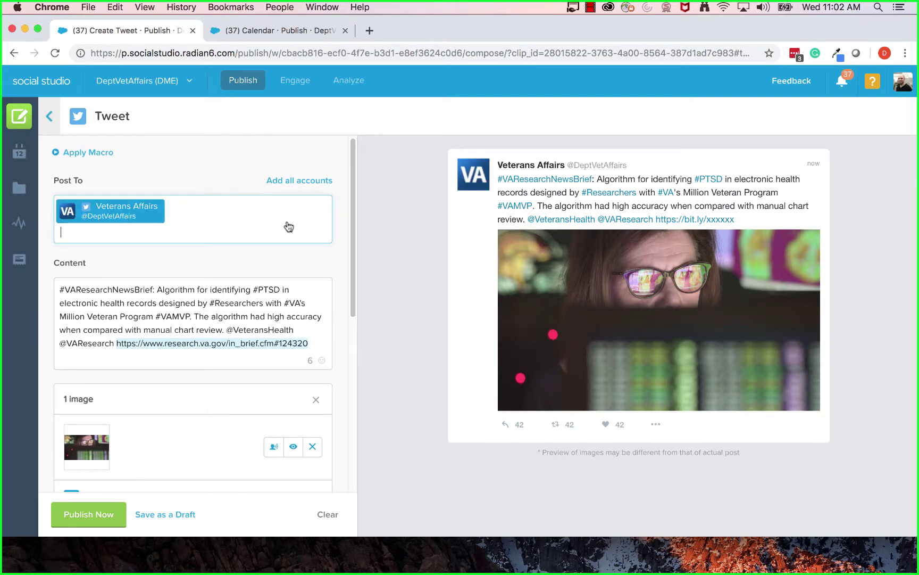
{"action": "left_click", "coordinate": [341, 237]}
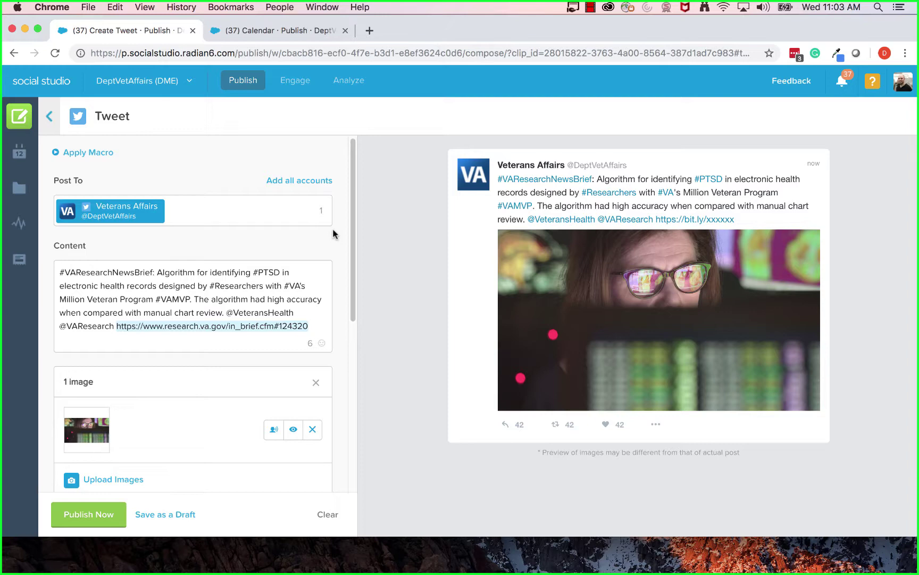
Step: Check the PTSD tweet's text, attached image, labels and deployment setting in the composer
{"action": "left_click", "coordinate": [195, 272]}
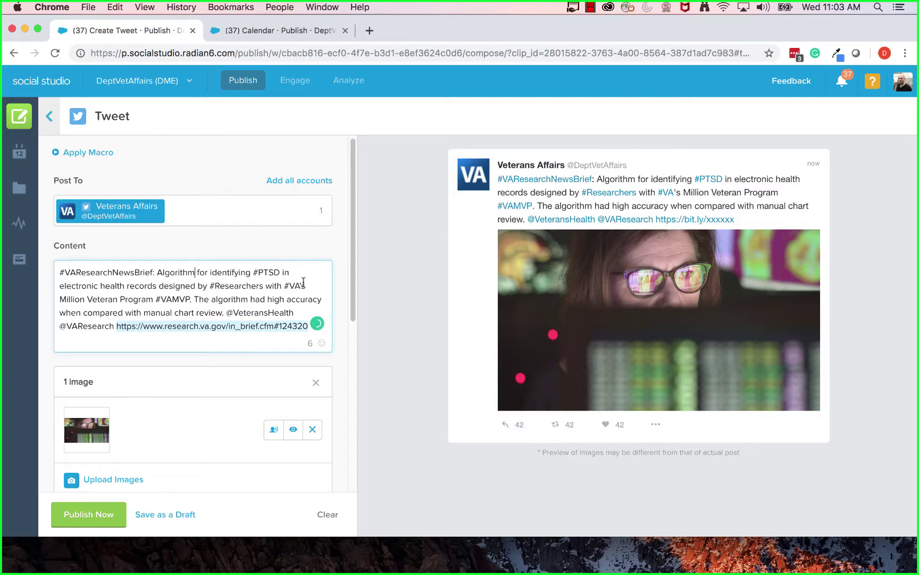
{"action": "scroll", "coordinate": [207, 367], "scroll_direction": "down", "scroll_amount": 5}
{"action": "scroll", "coordinate": [211, 372], "scroll_direction": "down", "scroll_amount": 2}
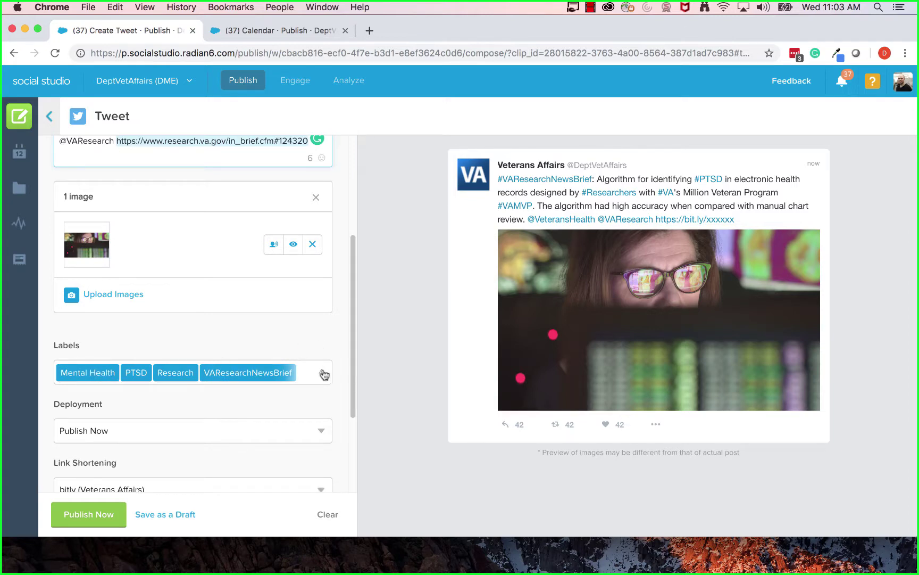
{"action": "scroll", "coordinate": [309, 369], "scroll_direction": "up", "scroll_amount": 2}
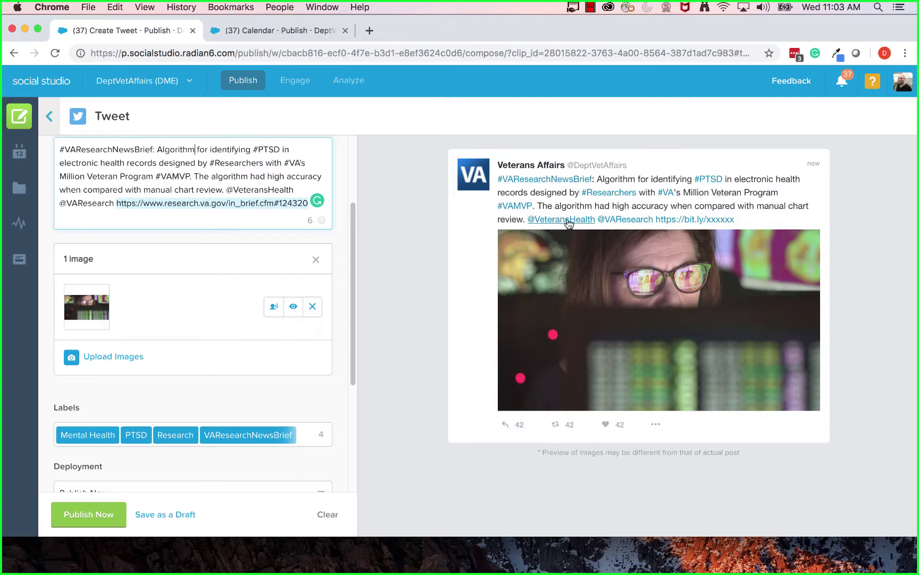
{"action": "left_click", "coordinate": [621, 219]}
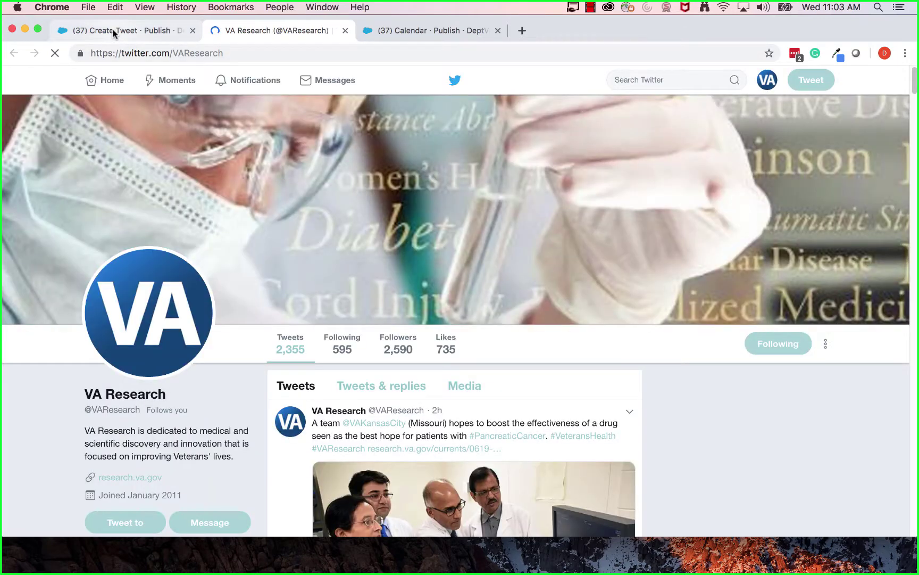
{"action": "left_click", "coordinate": [114, 33]}
{"action": "left_click", "coordinate": [705, 220]}
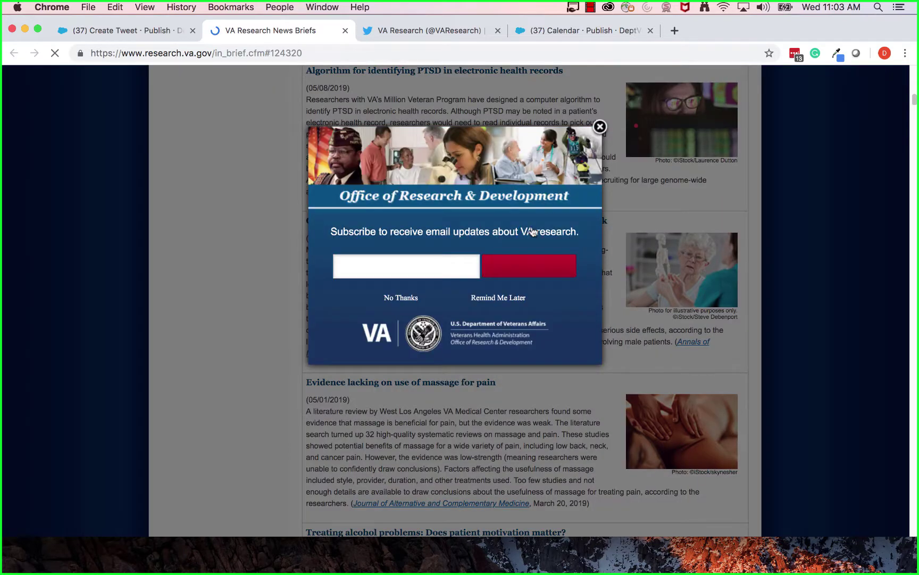
{"action": "left_click", "coordinate": [601, 127]}
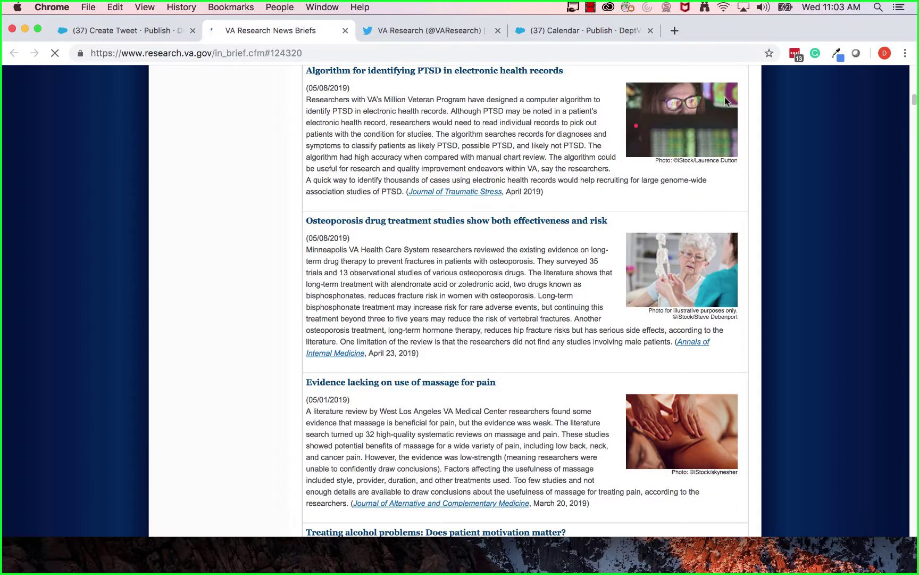
{"action": "left_click", "coordinate": [93, 31]}
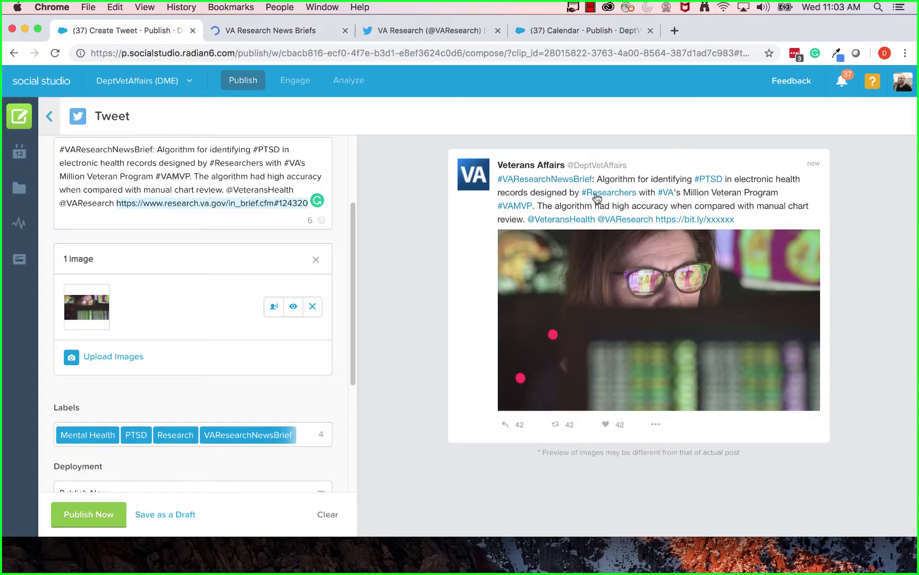
Step: Set the tweet's deployment to Schedule from Social Studio for 06/30/2019 at 08:30 am
{"action": "scroll", "coordinate": [153, 172], "scroll_direction": "up", "scroll_amount": 2}
{"action": "scroll", "coordinate": [170, 250], "scroll_direction": "down", "scroll_amount": 5}
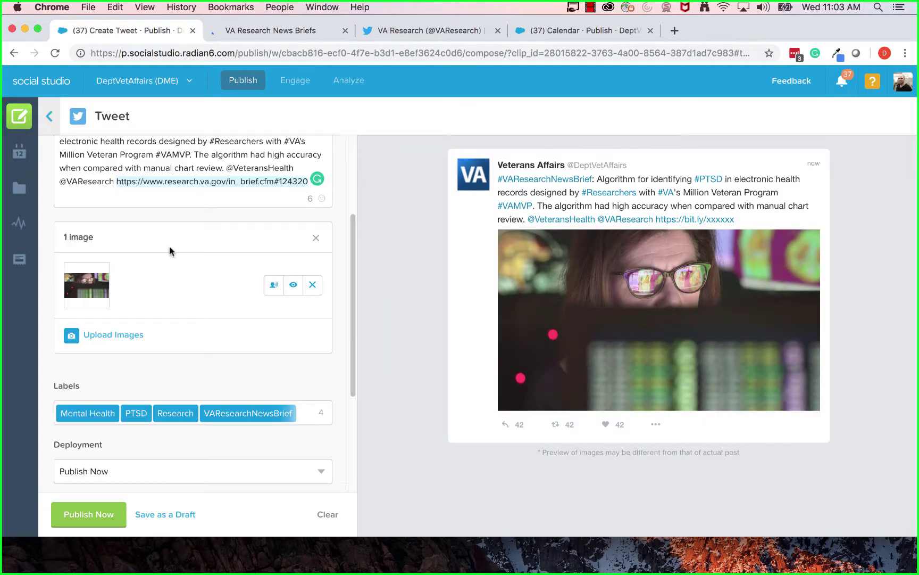
{"action": "left_click", "coordinate": [158, 301]}
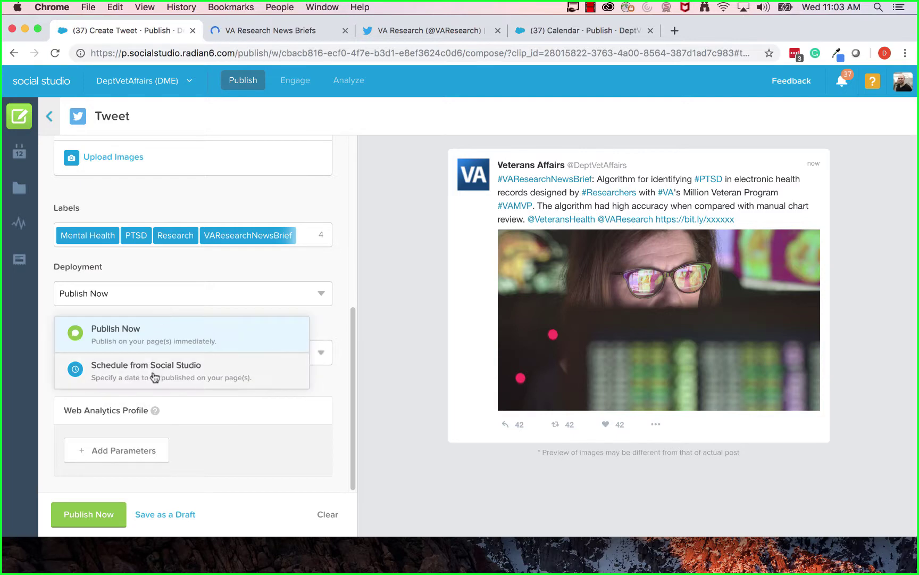
{"action": "left_click", "coordinate": [154, 376]}
{"action": "left_click", "coordinate": [140, 325]}
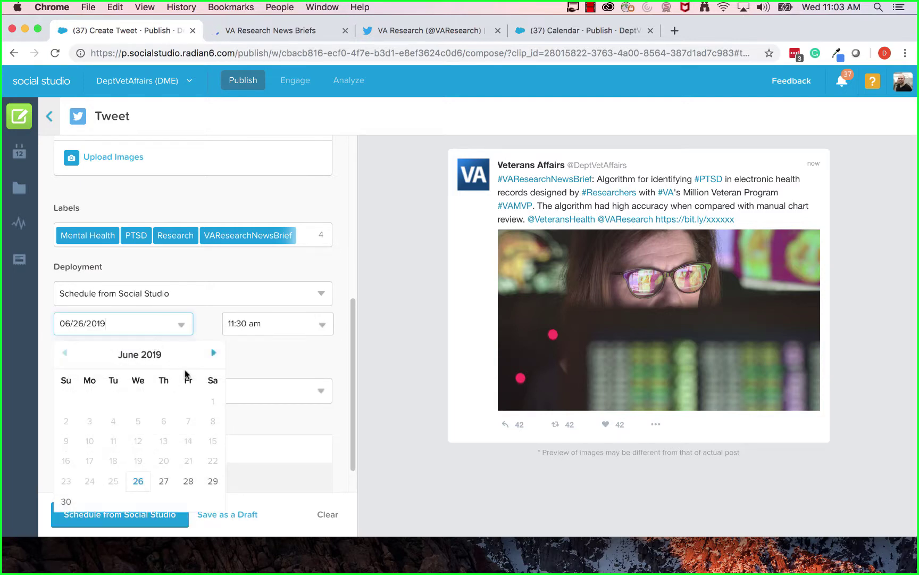
{"action": "left_click", "coordinate": [66, 503]}
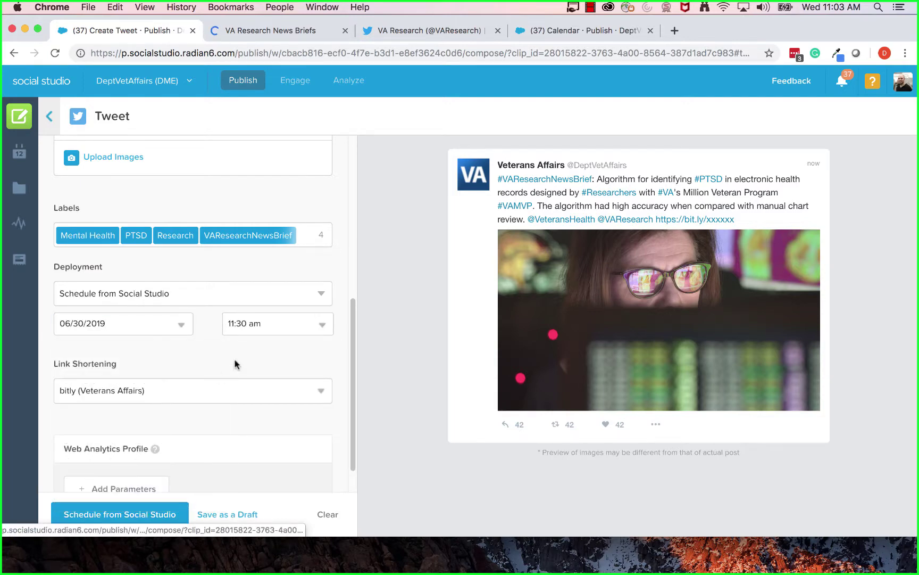
{"action": "left_click", "coordinate": [270, 329]}
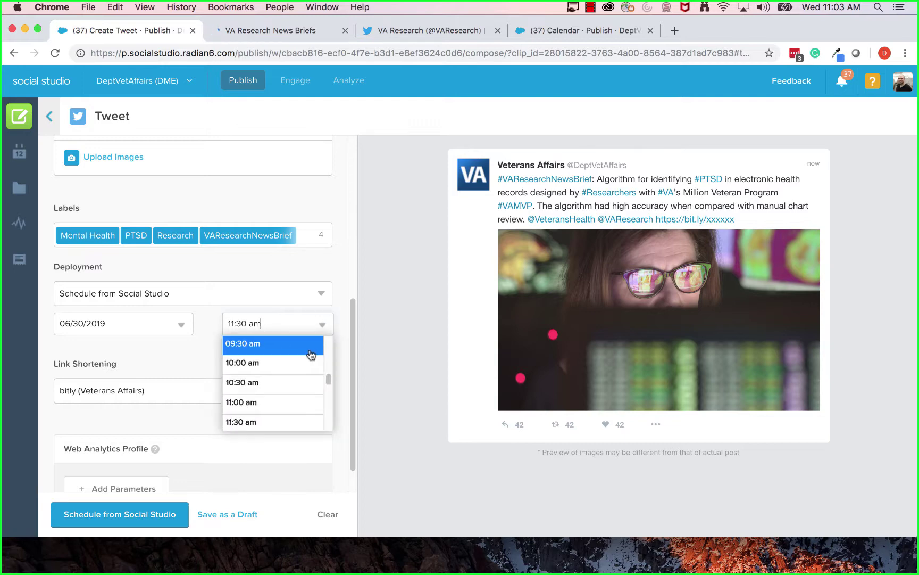
{"action": "scroll", "coordinate": [301, 360], "scroll_direction": "up", "scroll_amount": 2}
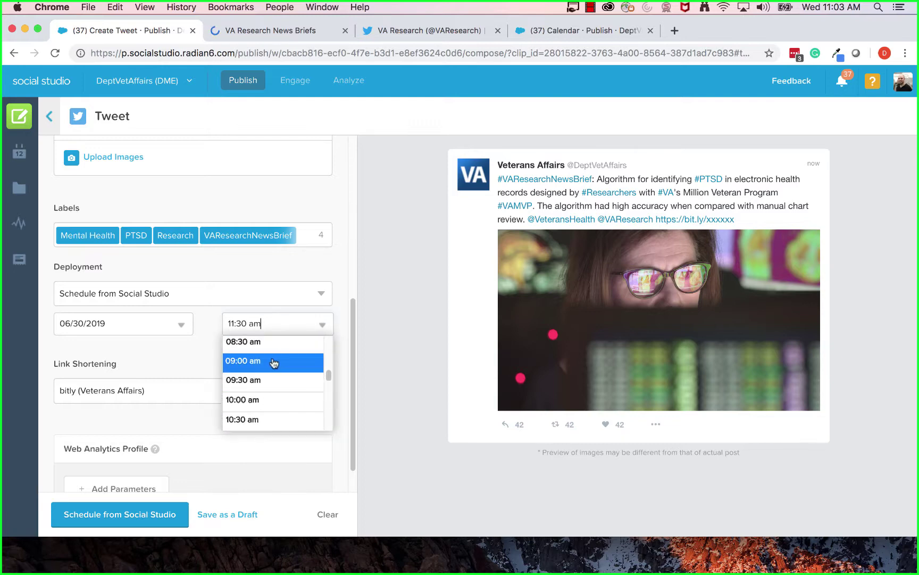
{"action": "left_click", "coordinate": [257, 349]}
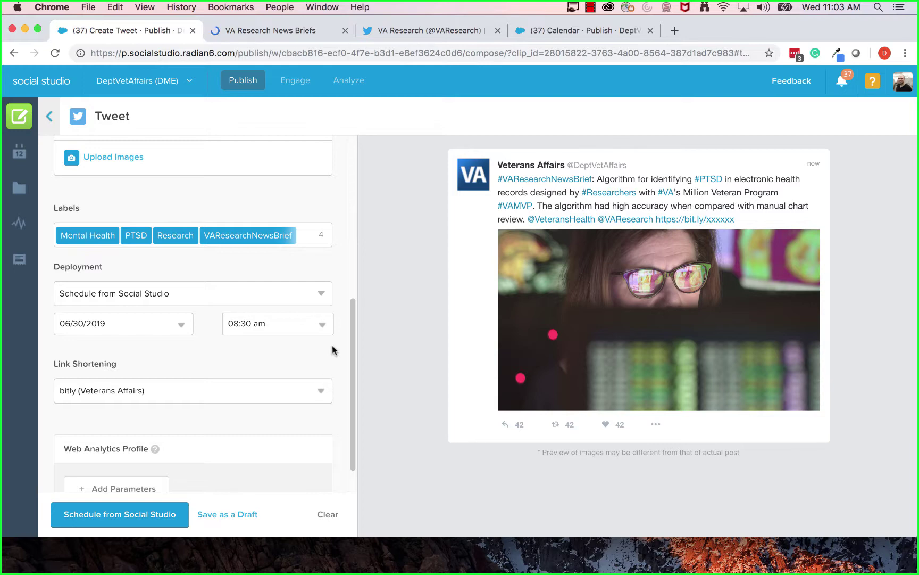
Step: Schedule the PTSD tweet with these settings and close the VA Research News Briefs browser tab
{"action": "scroll", "coordinate": [335, 350], "scroll_direction": "down", "scroll_amount": 1}
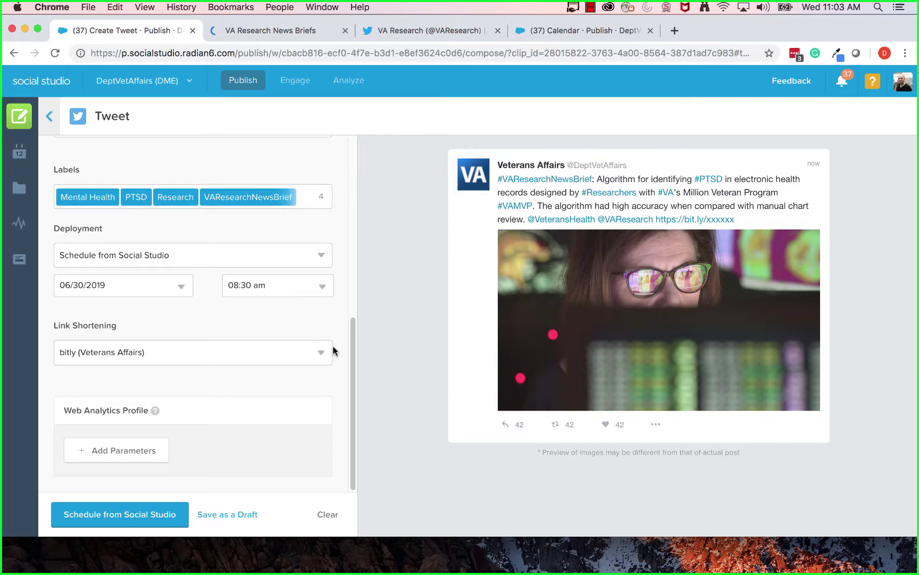
{"action": "left_click", "coordinate": [123, 515]}
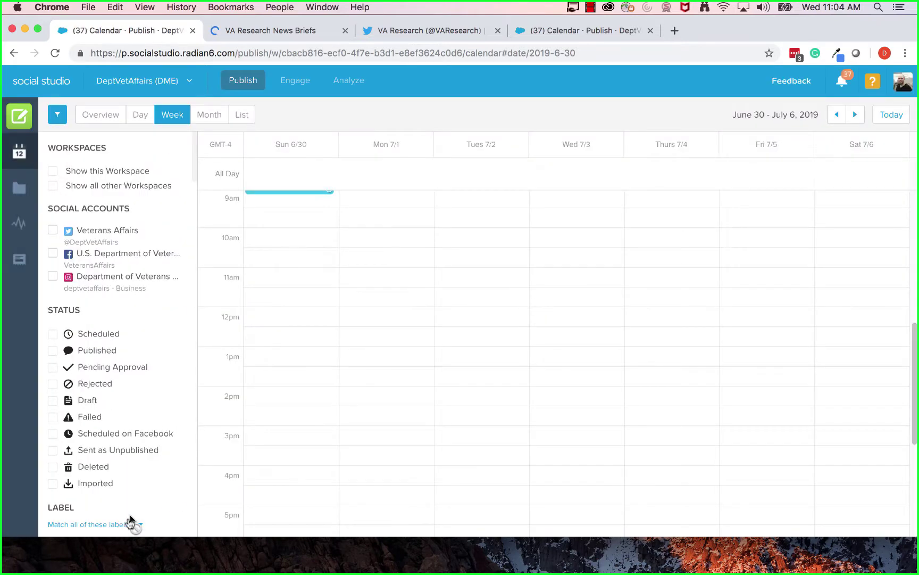
{"action": "scroll", "coordinate": [462, 336], "scroll_direction": "up", "scroll_amount": 5}
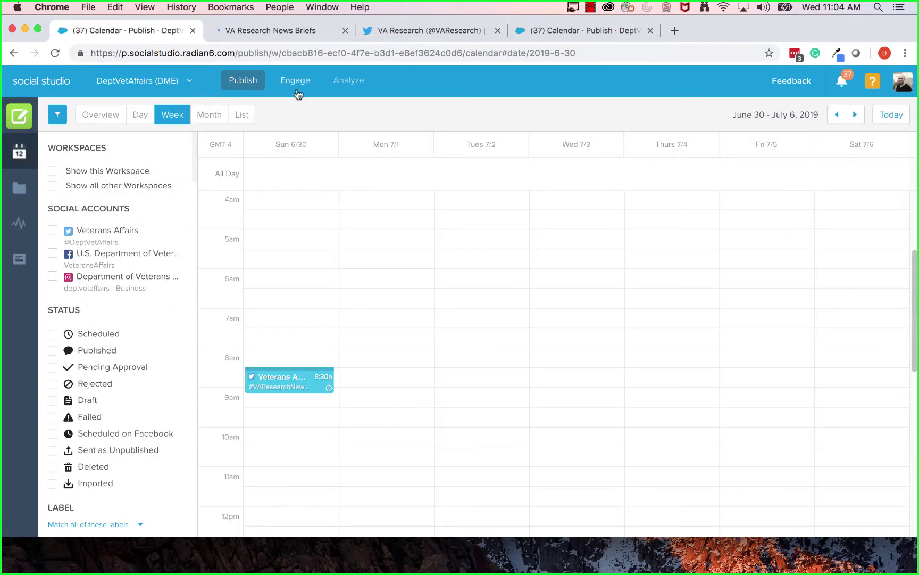
{"action": "left_click", "coordinate": [300, 30]}
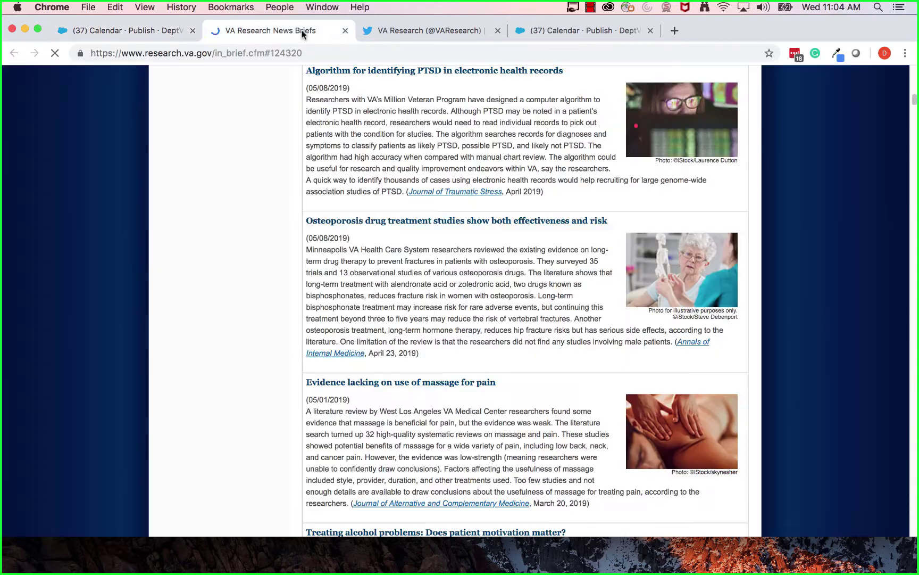
{"action": "left_click", "coordinate": [345, 30]}
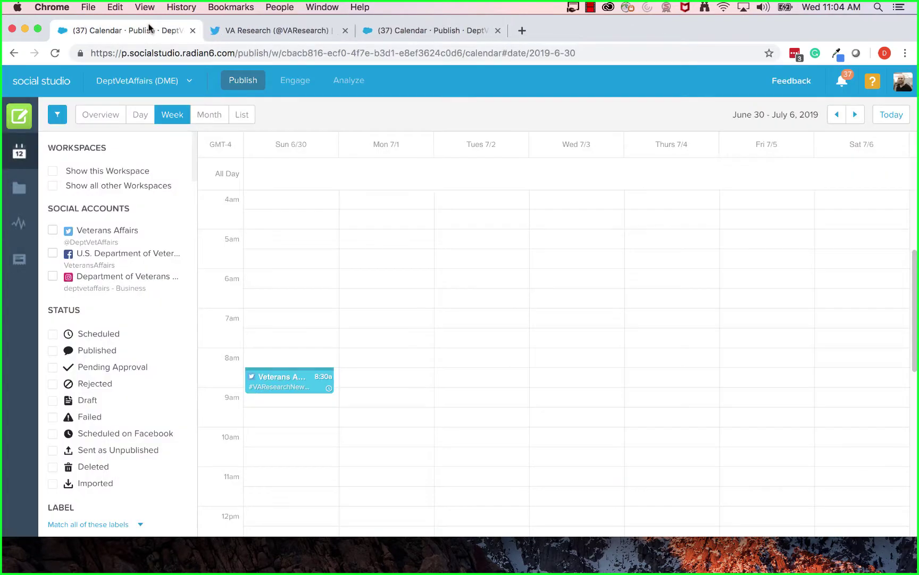
Step: Open Shared Content and look over the newest posts' labels, workspace sharing details and usage status
{"action": "left_click", "coordinate": [19, 266]}
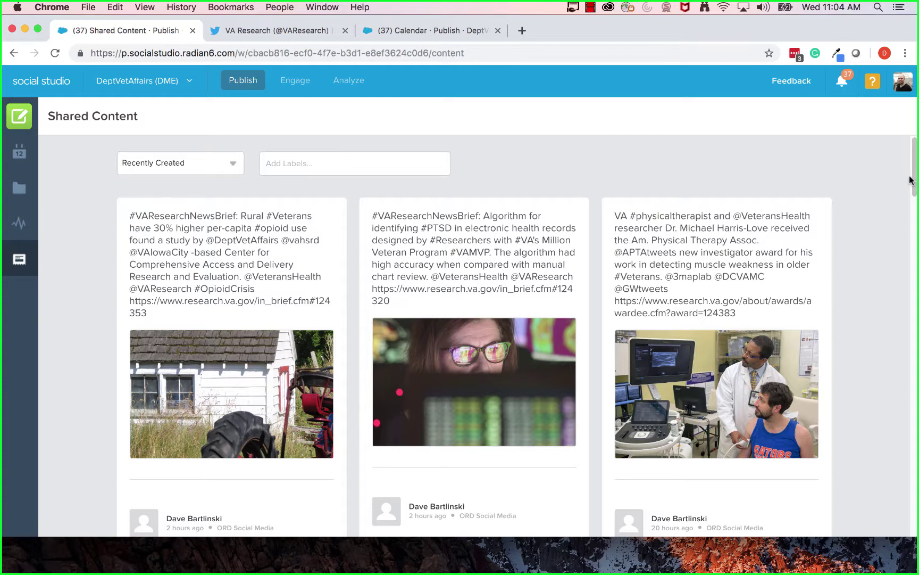
{"action": "scroll", "coordinate": [913, 173], "scroll_direction": "down", "scroll_amount": 5}
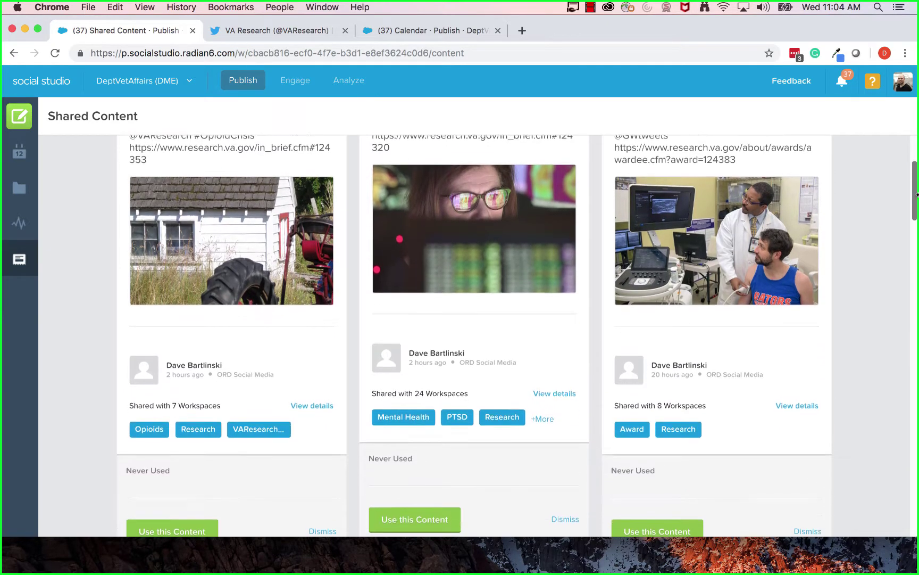
{"action": "scroll", "coordinate": [913, 202], "scroll_direction": "down", "scroll_amount": 3}
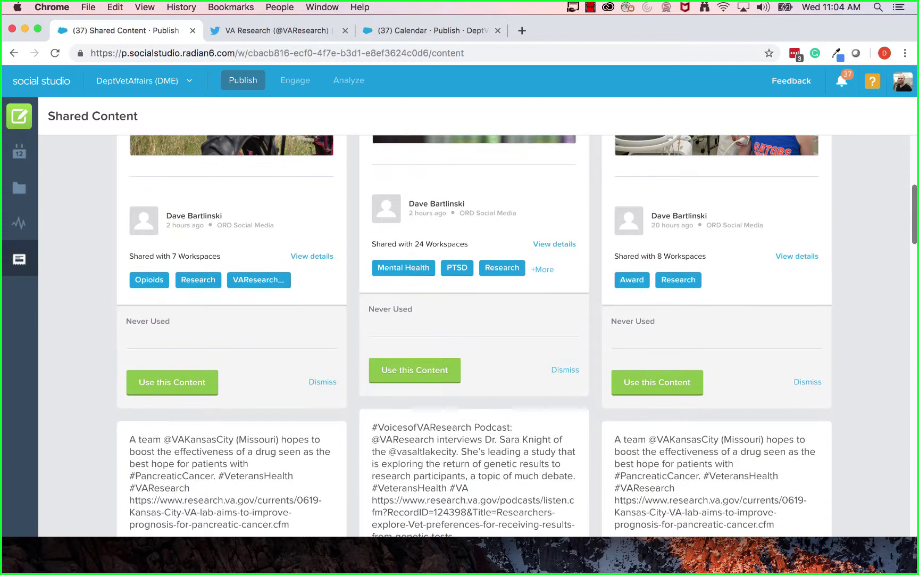
{"action": "scroll", "coordinate": [913, 203], "scroll_direction": "up", "scroll_amount": 2}
{"action": "scroll", "coordinate": [664, 298], "scroll_direction": "up", "scroll_amount": 1}
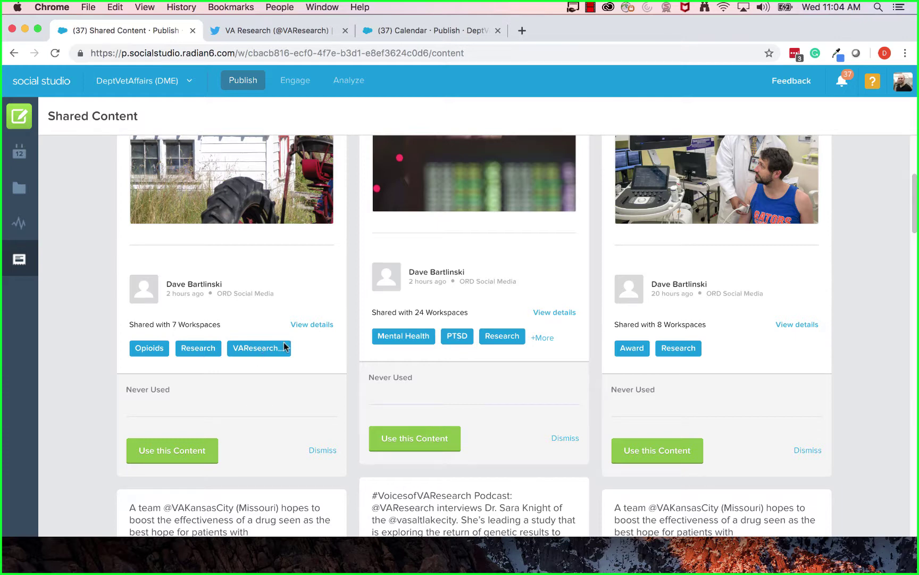
{"action": "scroll", "coordinate": [284, 344], "scroll_direction": "down", "scroll_amount": 1}
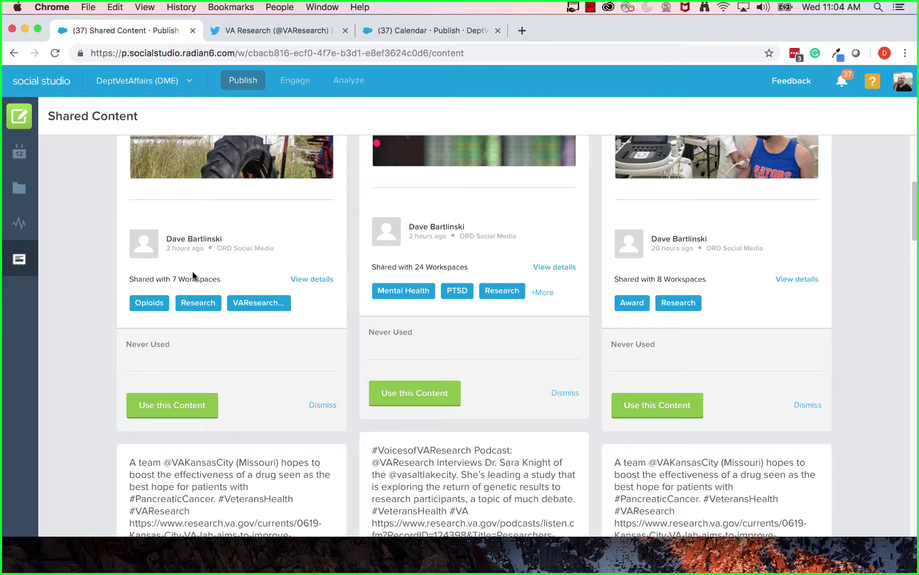
Step: Open the details of the rural Veterans opioid news brief and review its activity, shared workspaces and originating workspace
{"action": "left_click", "coordinate": [318, 279]}
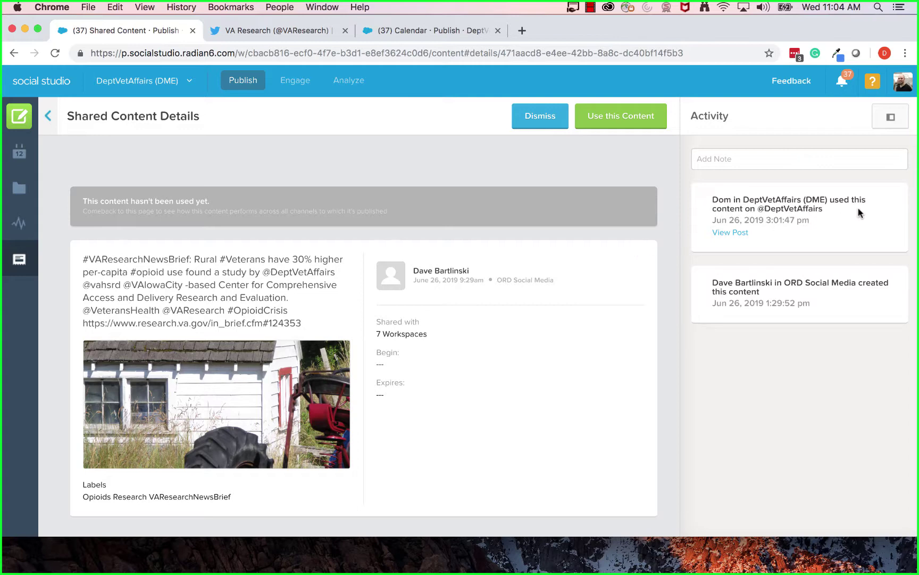
{"action": "left_click_drag", "start_coordinate": [724, 199], "coordinate": [823, 208]}
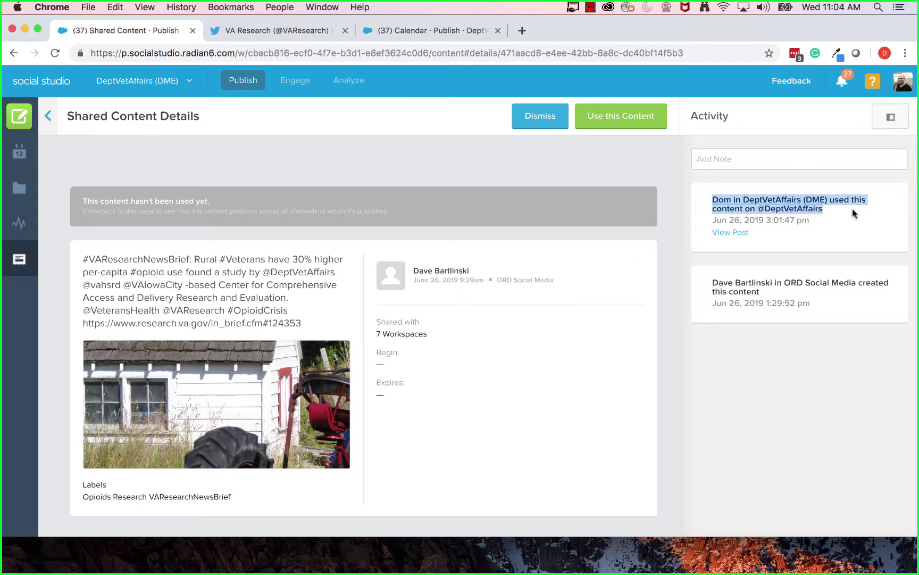
{"action": "left_click", "coordinate": [761, 256]}
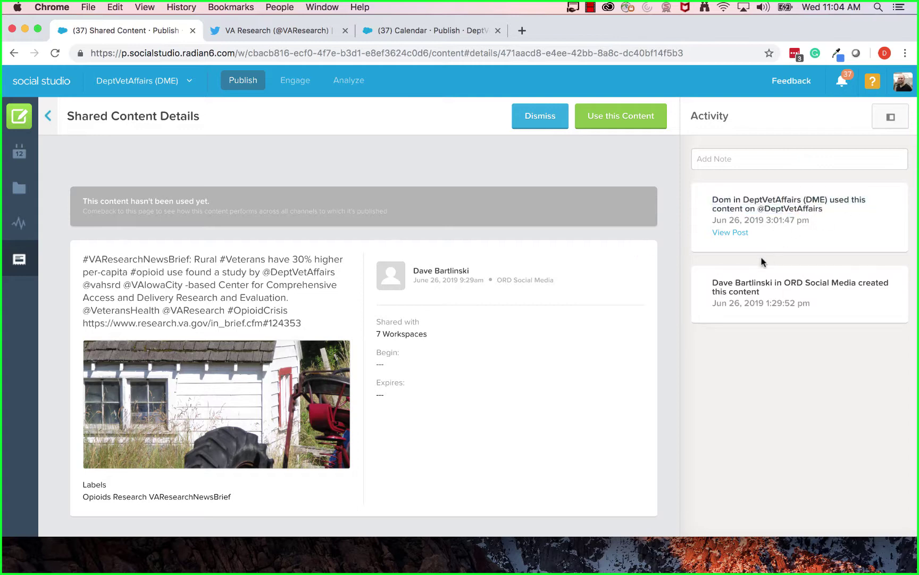
{"action": "double_click", "coordinate": [414, 334]}
{"action": "left_click", "coordinate": [482, 307]}
{"action": "left_click_drag", "start_coordinate": [497, 279], "coordinate": [563, 282]}
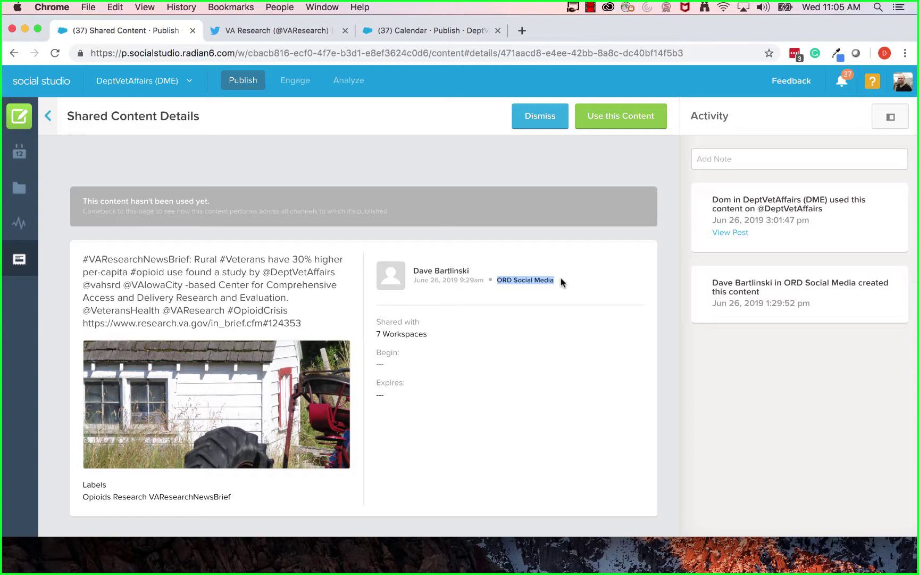
{"action": "double_click", "coordinate": [543, 282]}
{"action": "left_click_drag", "start_coordinate": [434, 271], "coordinate": [441, 270]}
{"action": "left_click", "coordinate": [761, 385]}
Step: Return to the Shared Content list and examine the usage and engagement figures under the pancreatic cancer and podcast posts
{"action": "left_click", "coordinate": [32, 268]}
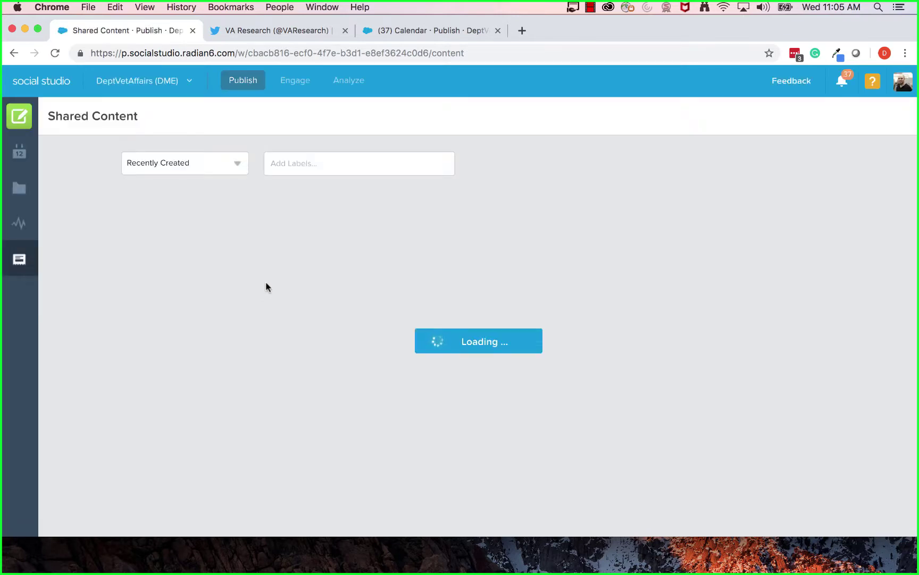
{"action": "scroll", "coordinate": [274, 290], "scroll_direction": "down", "scroll_amount": 10}
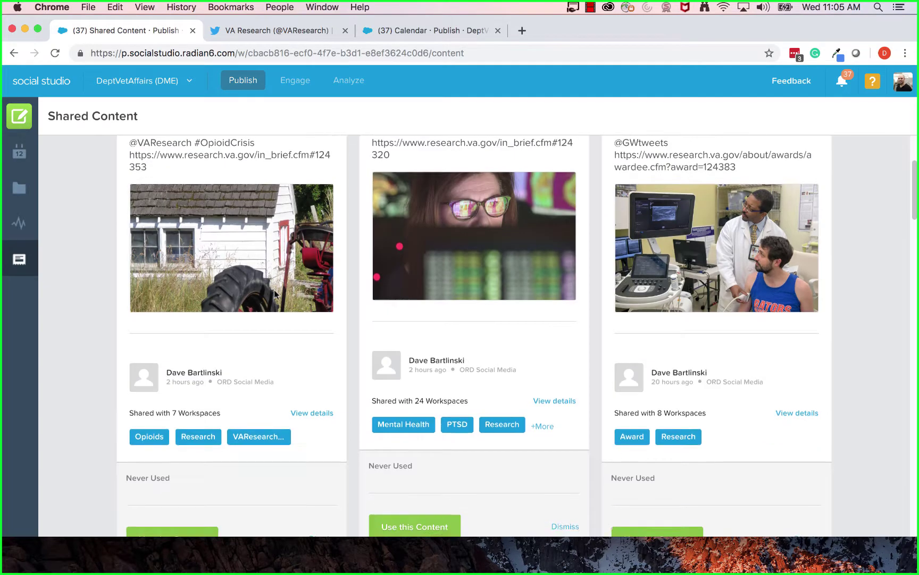
{"action": "scroll", "coordinate": [275, 292], "scroll_direction": "down", "scroll_amount": 3}
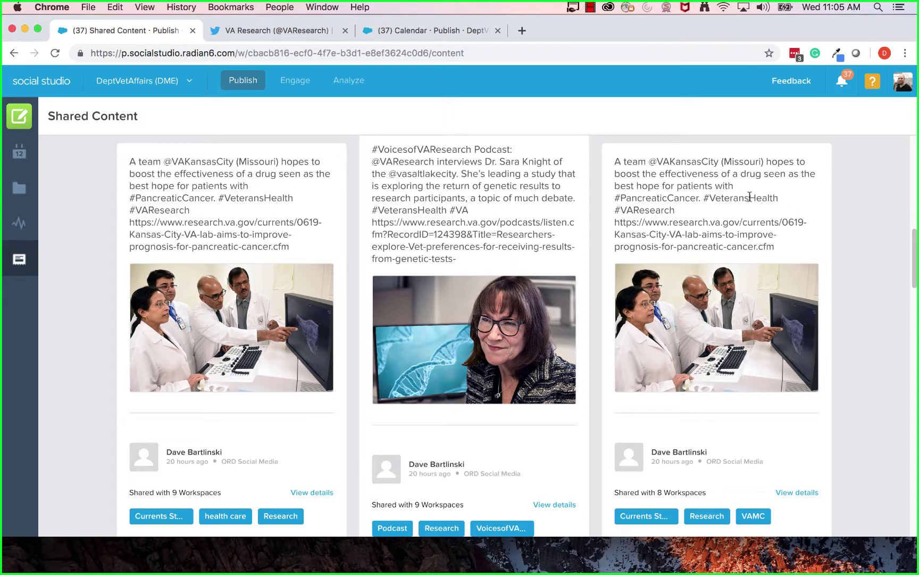
{"action": "scroll", "coordinate": [751, 198], "scroll_direction": "down", "scroll_amount": 5}
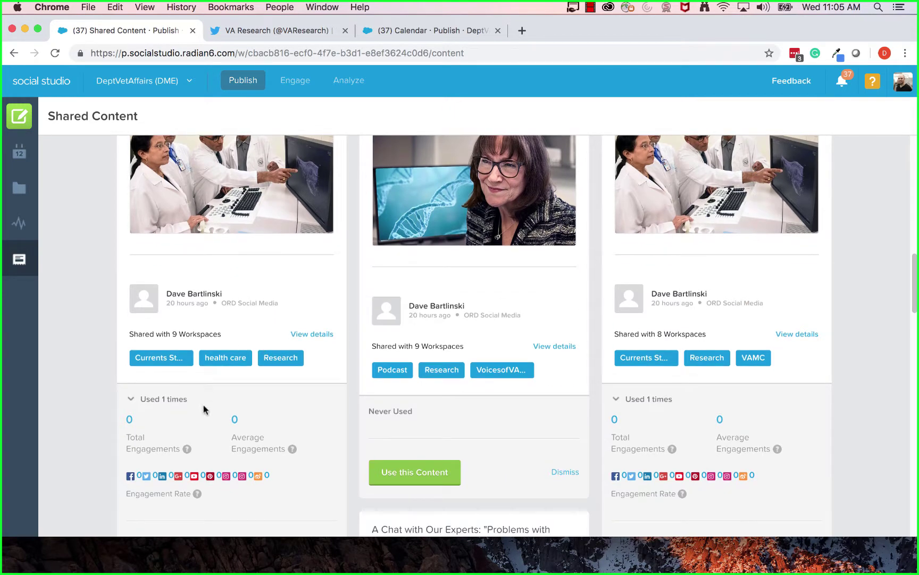
{"action": "scroll", "coordinate": [138, 409], "scroll_direction": "down", "scroll_amount": 2}
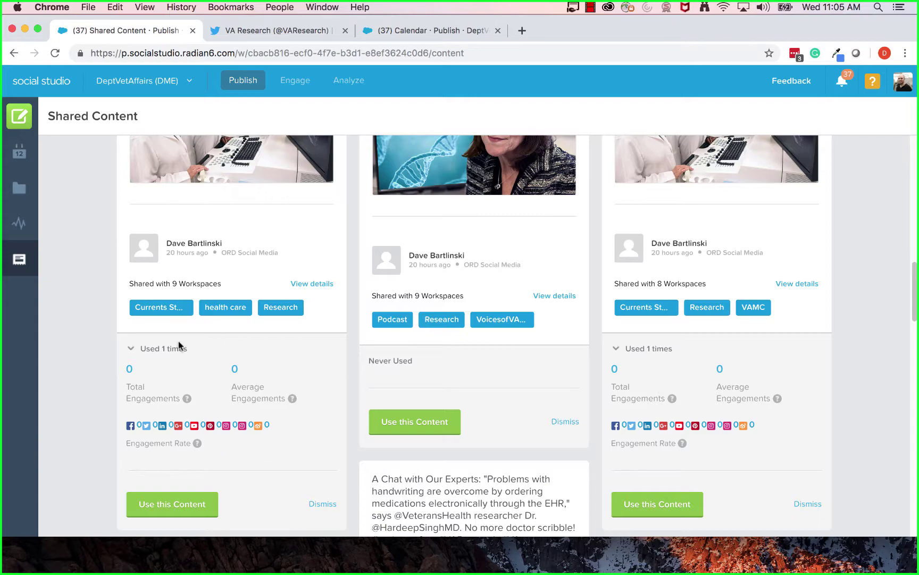
{"action": "scroll", "coordinate": [181, 340], "scroll_direction": "up", "scroll_amount": 3}
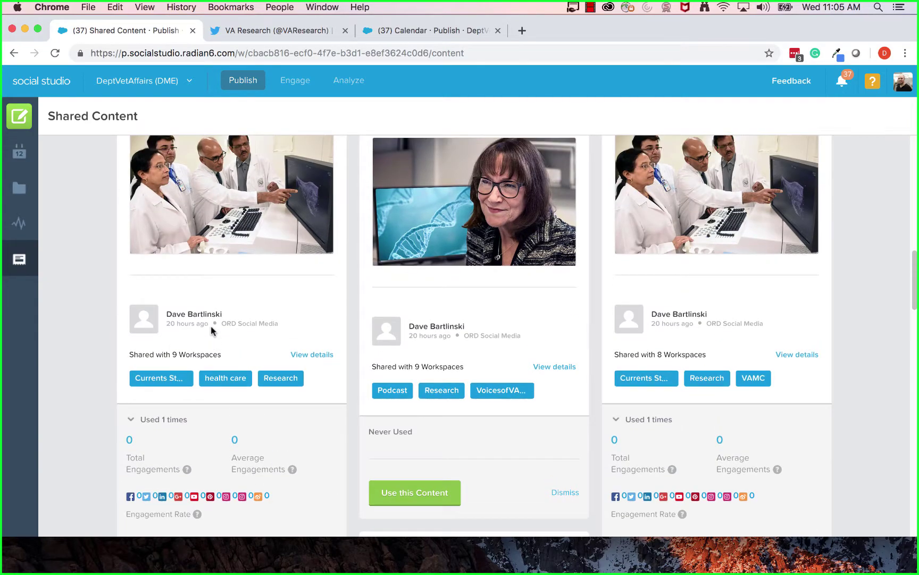
Step: Compare the text of the two electronic health records posts, "The Power and Perils" and "A Chat with Our Experts"
{"action": "scroll", "coordinate": [212, 326], "scroll_direction": "down", "scroll_amount": 10}
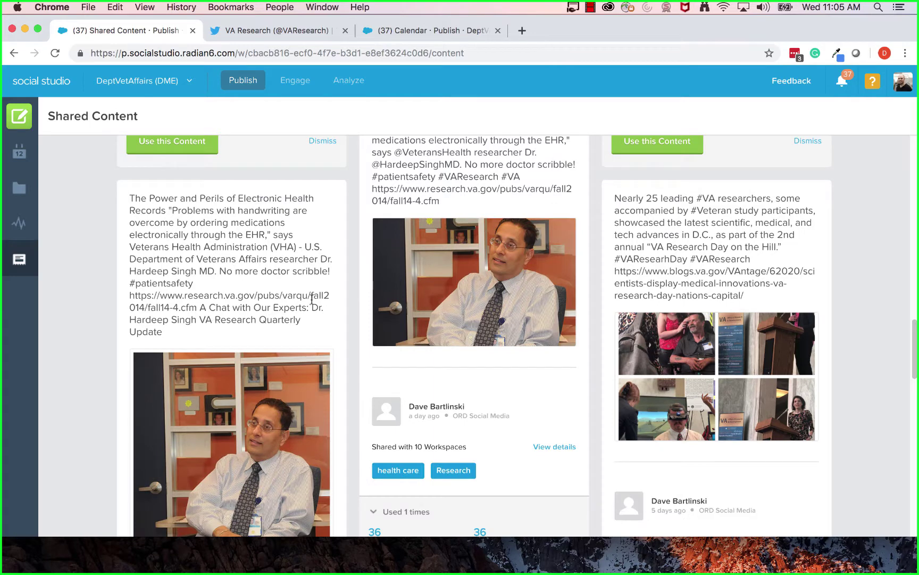
{"action": "scroll", "coordinate": [415, 299], "scroll_direction": "up", "scroll_amount": 2}
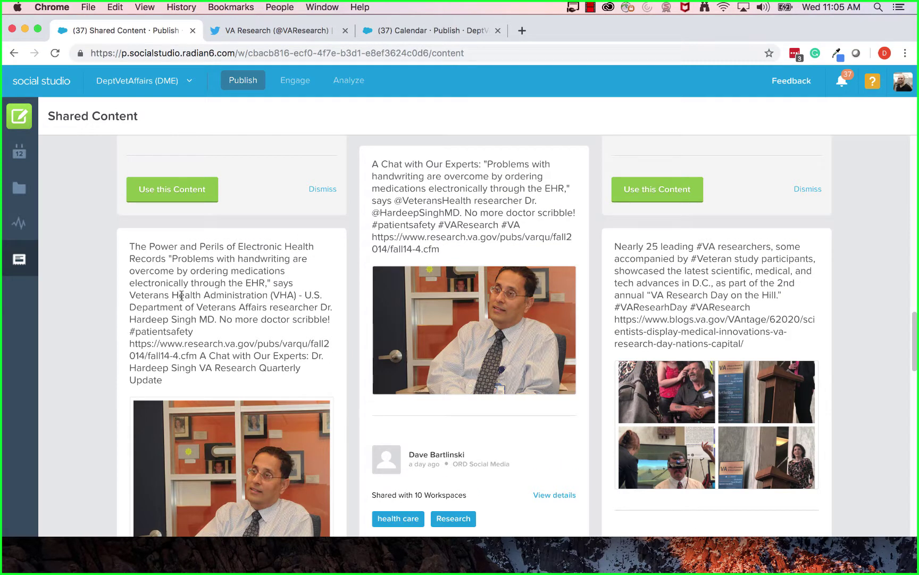
{"action": "left_click_drag", "start_coordinate": [168, 282], "coordinate": [258, 365]}
{"action": "left_click", "coordinate": [259, 365]}
{"action": "left_click_drag", "start_coordinate": [393, 200], "coordinate": [472, 200]}
{"action": "scroll", "coordinate": [266, 223], "scroll_direction": "down", "scroll_amount": 3}
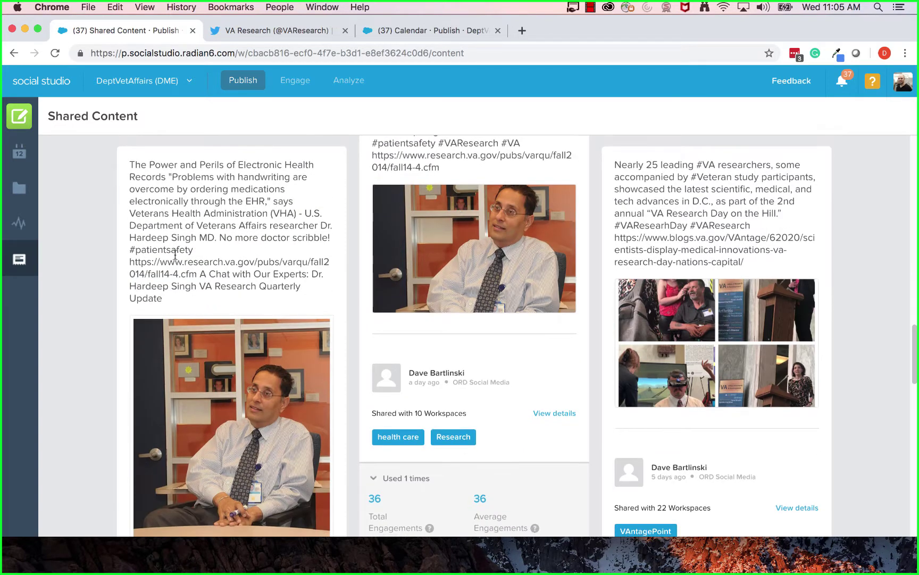
{"action": "left_click_drag", "start_coordinate": [143, 202], "coordinate": [260, 286]}
{"action": "scroll", "coordinate": [255, 282], "scroll_direction": "down", "scroll_amount": 6}
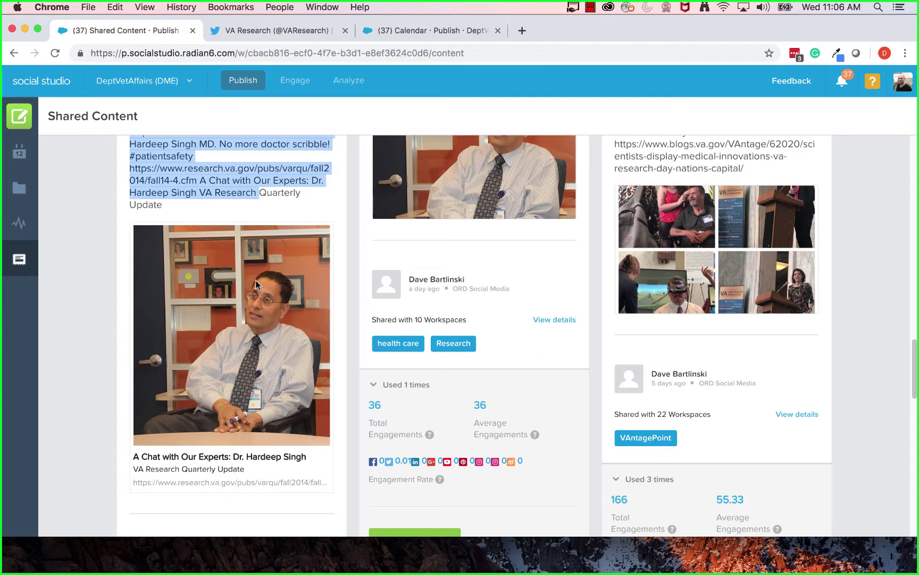
{"action": "scroll", "coordinate": [255, 282], "scroll_direction": "up", "scroll_amount": 7}
{"action": "scroll", "coordinate": [251, 278], "scroll_direction": "down", "scroll_amount": 7}
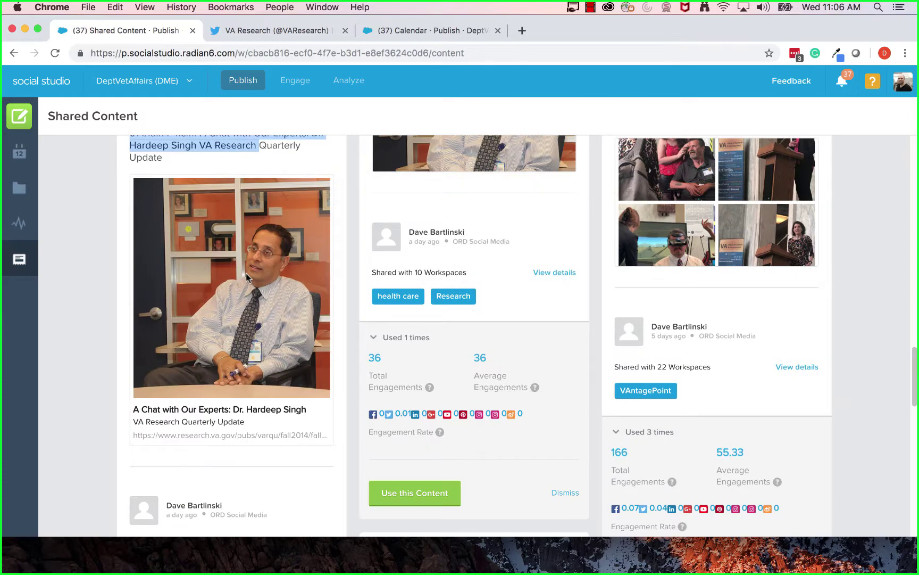
{"action": "scroll", "coordinate": [246, 273], "scroll_direction": "up", "scroll_amount": 5}
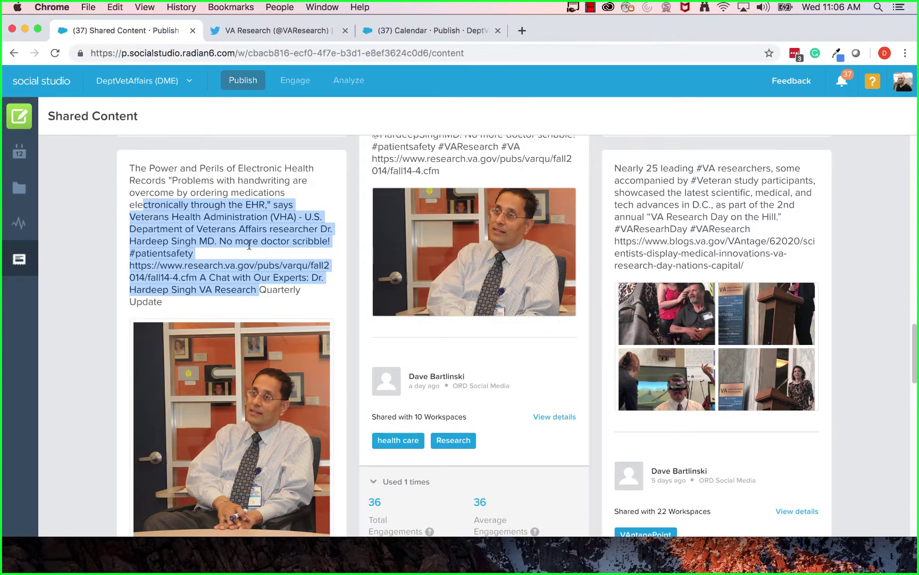
{"action": "scroll", "coordinate": [249, 244], "scroll_direction": "down", "scroll_amount": 2}
{"action": "scroll", "coordinate": [659, 252], "scroll_direction": "up", "scroll_amount": 7}
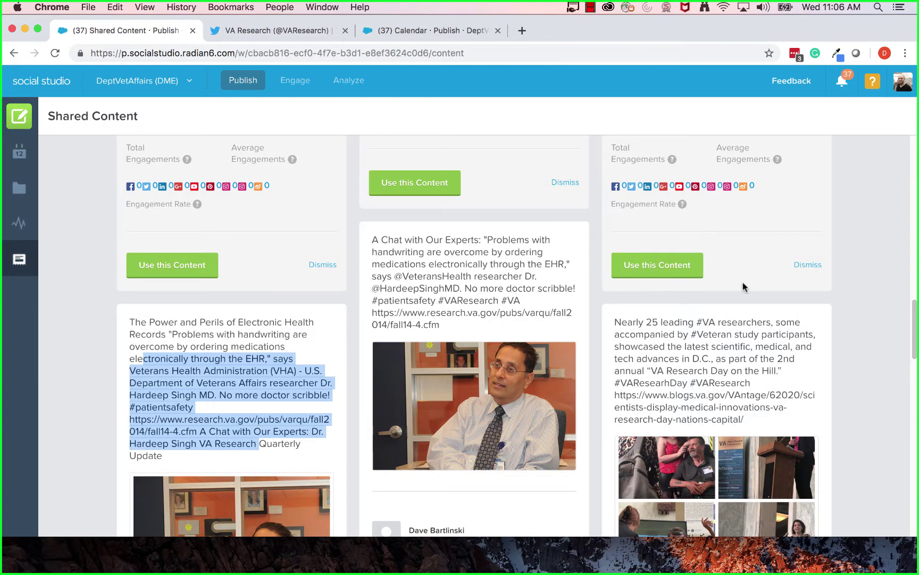
Step: Expand the usage breakdown of the Salem VA Medical Center dementia post and examine which accounts published it
{"action": "scroll", "coordinate": [742, 287], "scroll_direction": "down", "scroll_amount": 13}
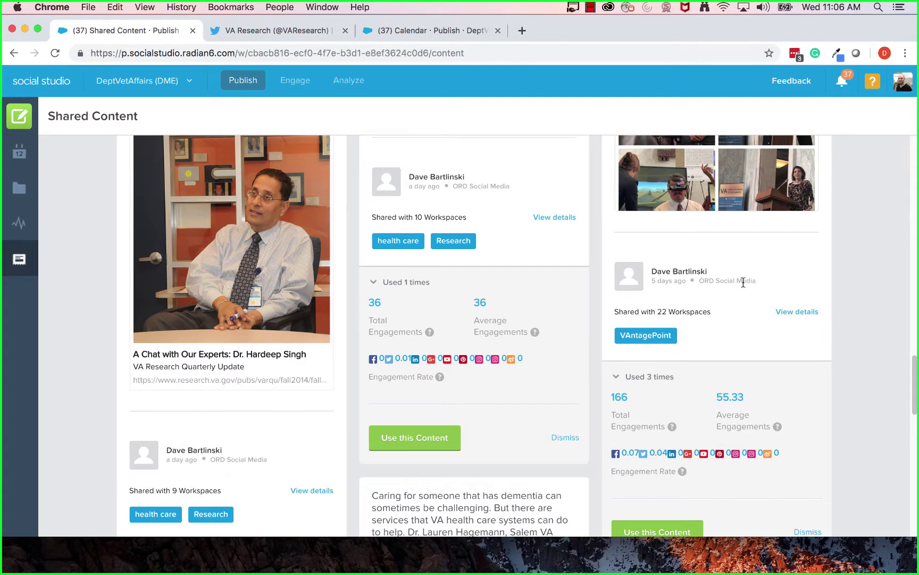
{"action": "scroll", "coordinate": [743, 282], "scroll_direction": "down", "scroll_amount": 14}
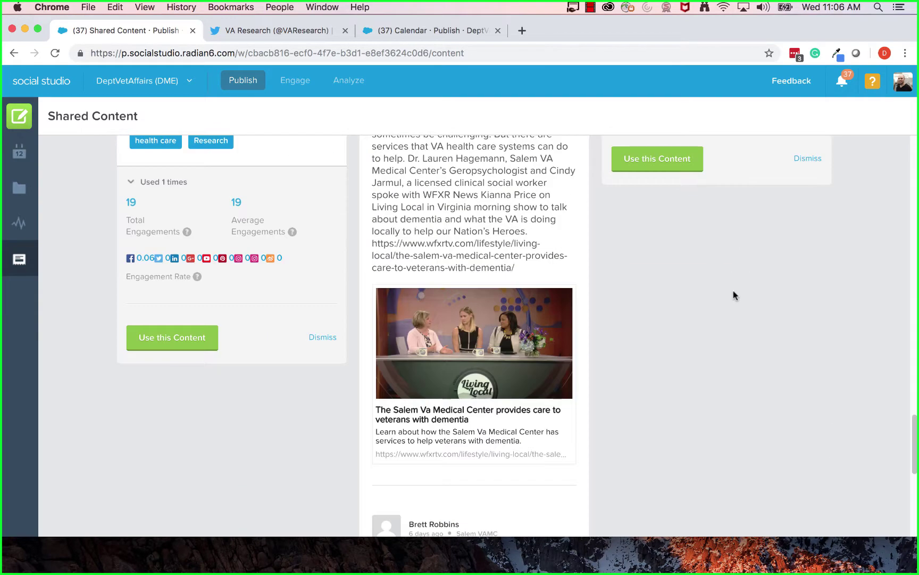
{"action": "scroll", "coordinate": [498, 424], "scroll_direction": "down", "scroll_amount": 3}
{"action": "scroll", "coordinate": [494, 426], "scroll_direction": "up", "scroll_amount": 5}
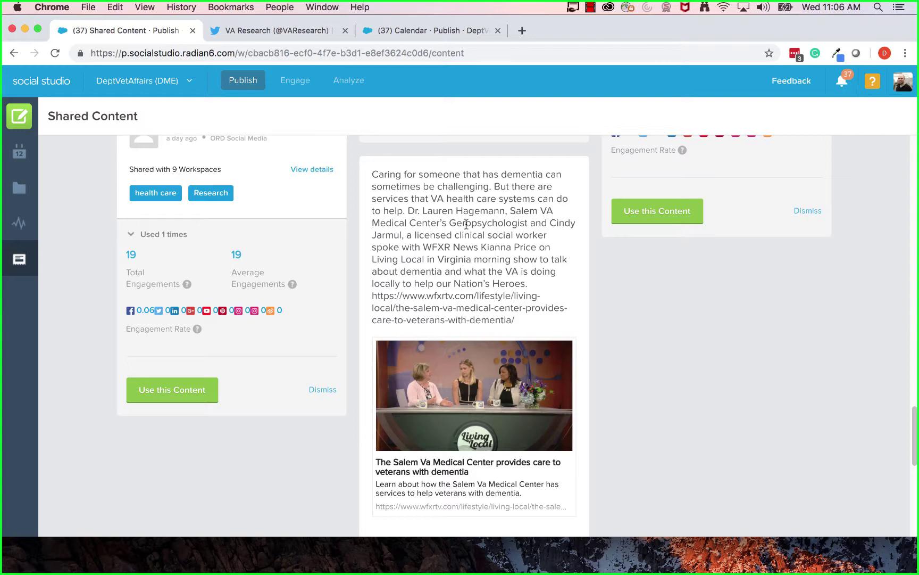
{"action": "scroll", "coordinate": [464, 225], "scroll_direction": "down", "scroll_amount": 1}
{"action": "scroll", "coordinate": [463, 227], "scroll_direction": "up", "scroll_amount": 3}
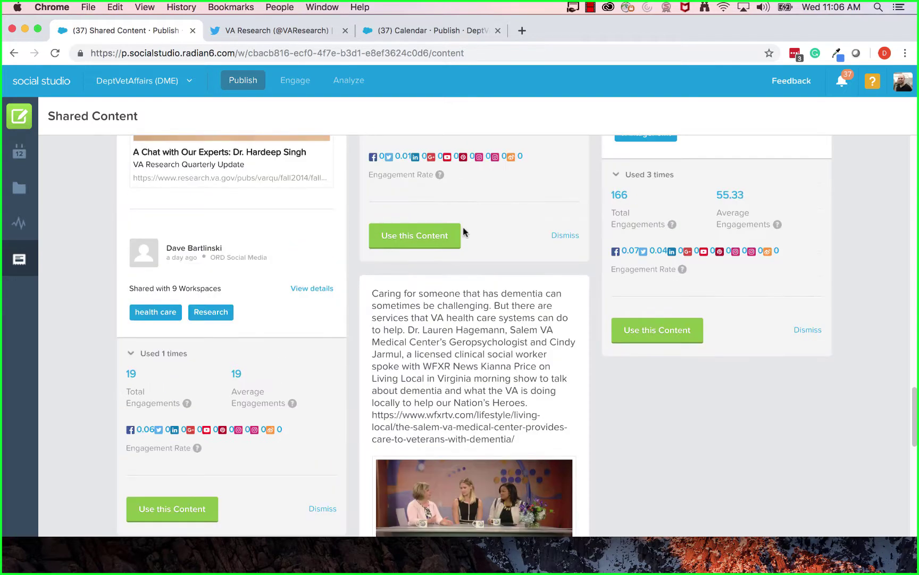
{"action": "scroll", "coordinate": [458, 251], "scroll_direction": "down", "scroll_amount": 3}
{"action": "scroll", "coordinate": [456, 252], "scroll_direction": "down", "scroll_amount": 5}
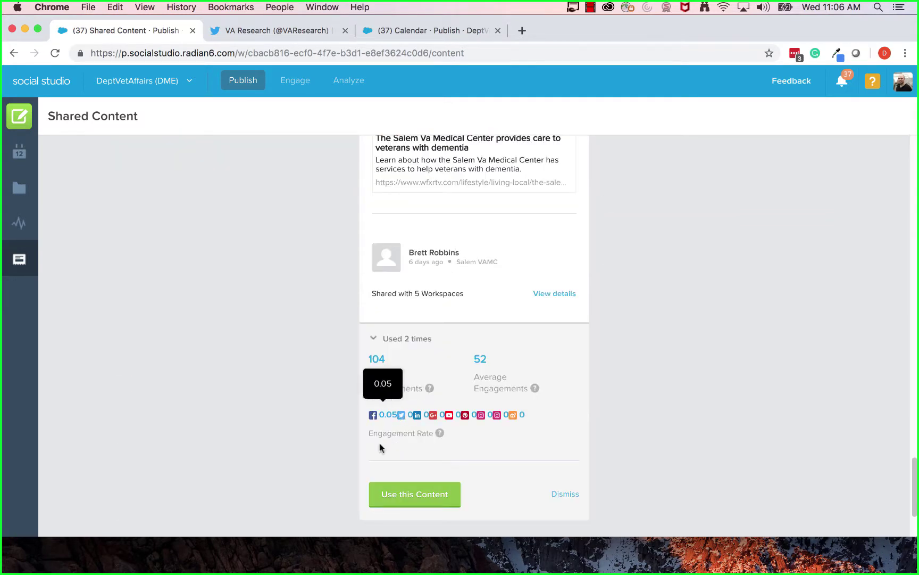
{"action": "left_click", "coordinate": [367, 339]}
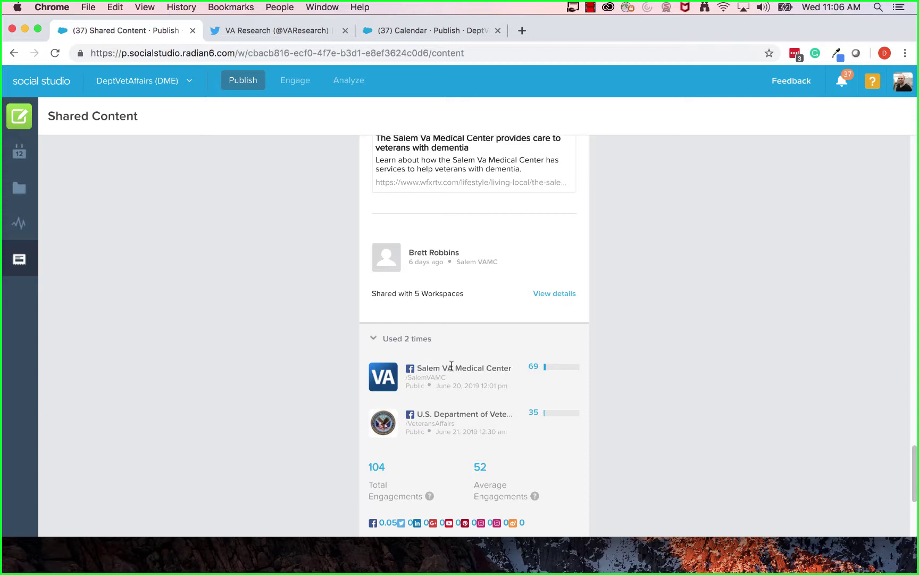
{"action": "scroll", "coordinate": [524, 374], "scroll_direction": "down", "scroll_amount": 5}
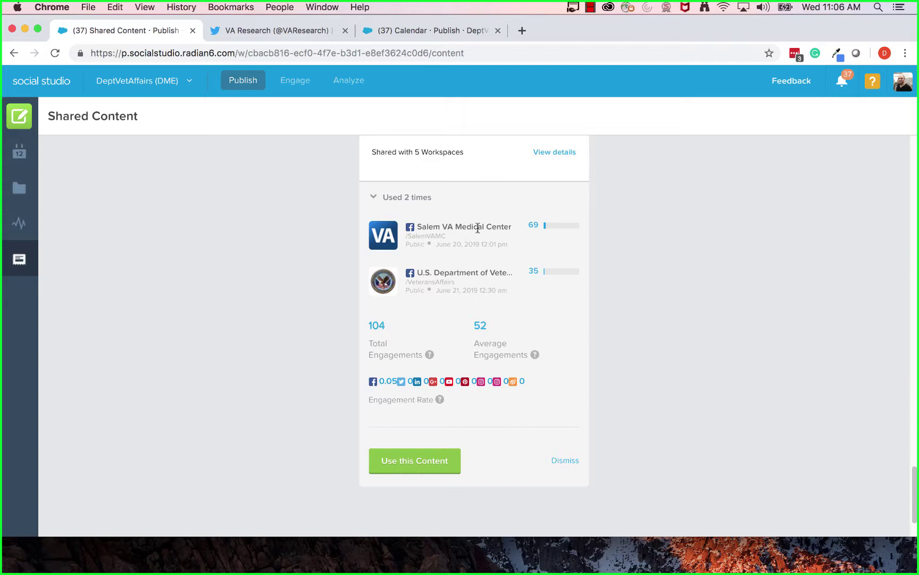
Step: Filter the shared content by the #WomensHistoryMonth label
{"action": "scroll", "coordinate": [478, 227], "scroll_direction": "down", "scroll_amount": 5}
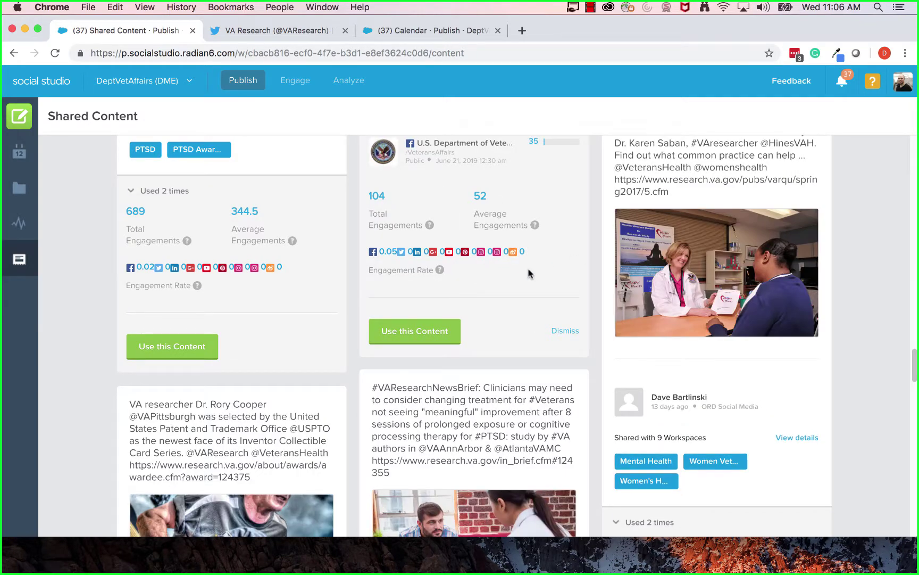
{"action": "scroll", "coordinate": [528, 273], "scroll_direction": "down", "scroll_amount": 10}
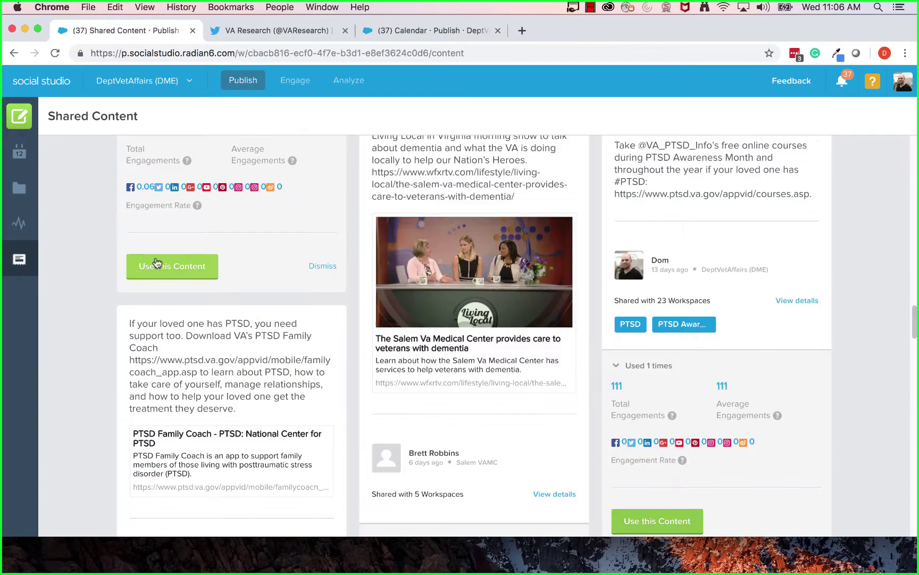
{"action": "scroll", "coordinate": [155, 260], "scroll_direction": "up", "scroll_amount": 15}
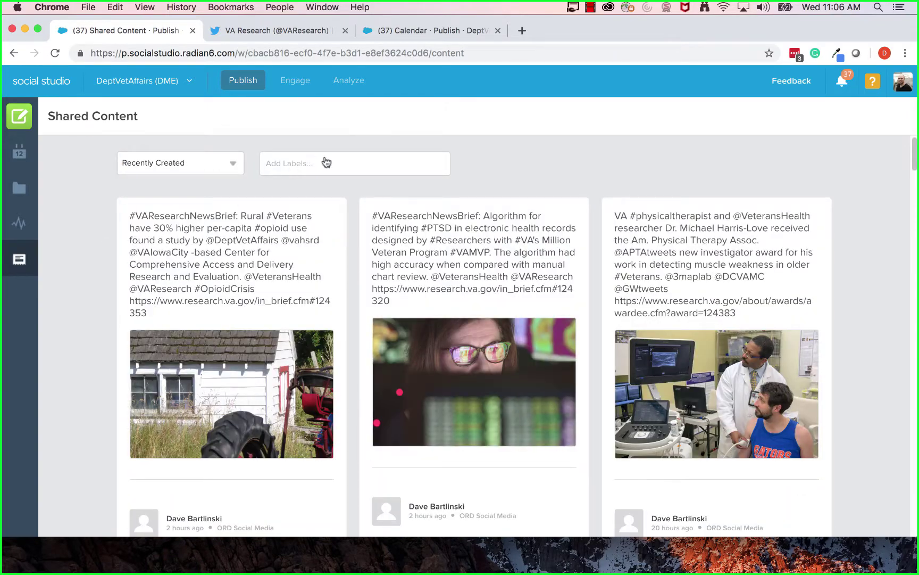
{"action": "left_click", "coordinate": [382, 169]}
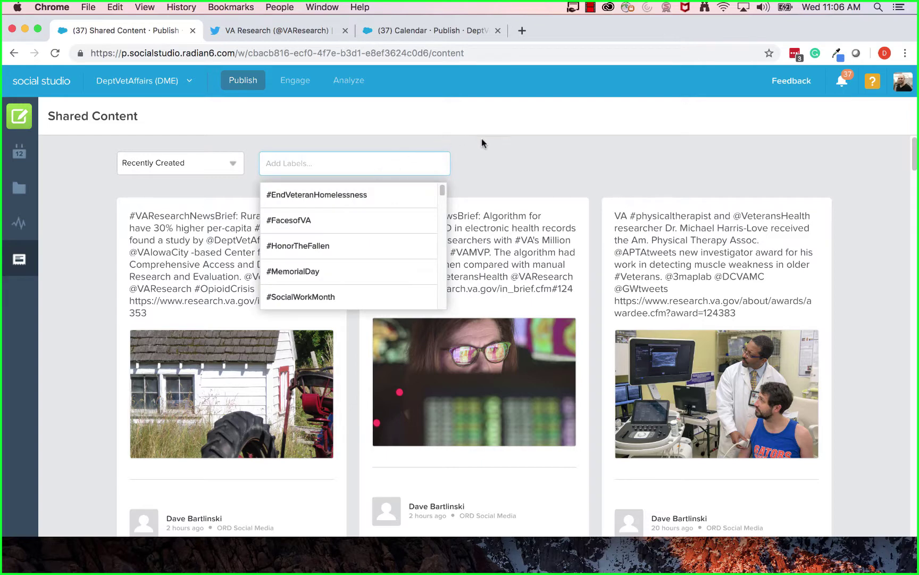
{"action": "scroll", "coordinate": [418, 223], "scroll_direction": "down", "scroll_amount": 3}
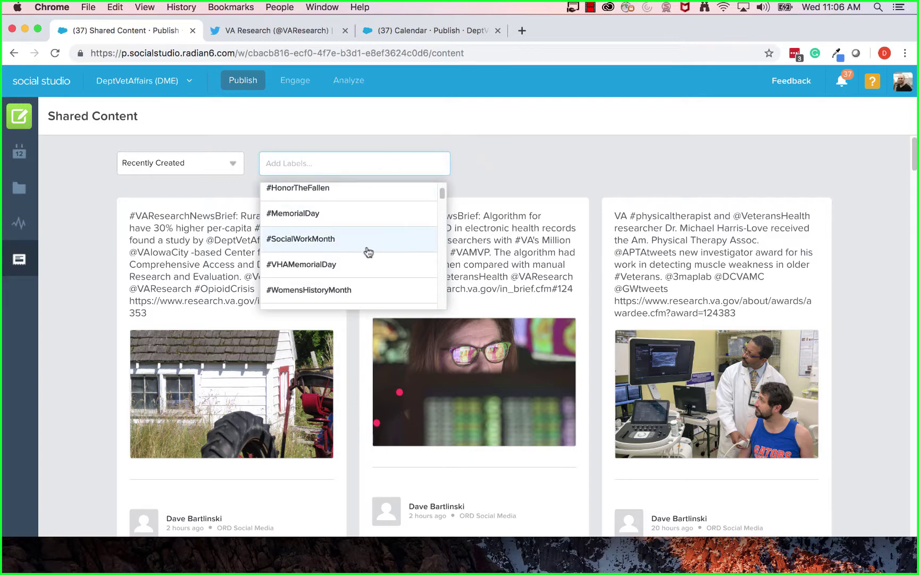
{"action": "scroll", "coordinate": [337, 244], "scroll_direction": "down", "scroll_amount": 2}
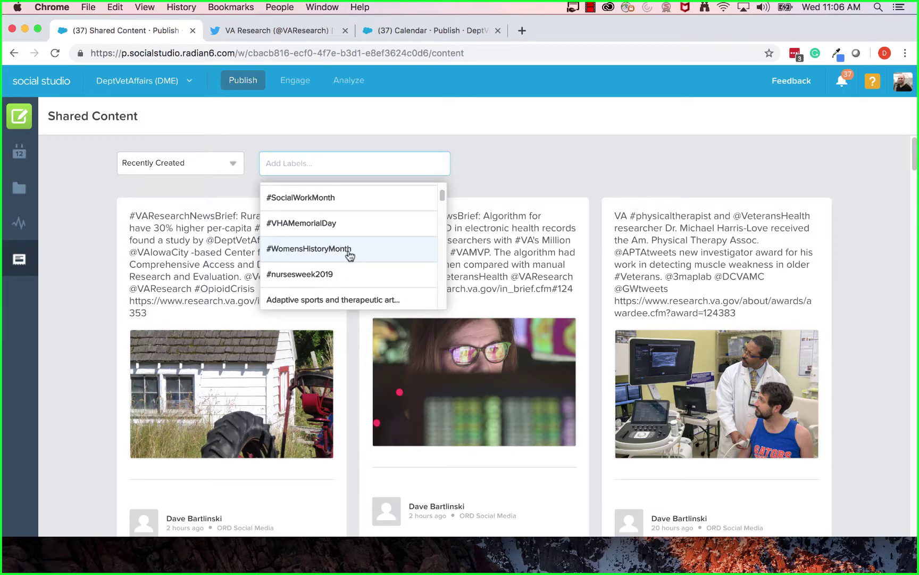
{"action": "left_click", "coordinate": [342, 250]}
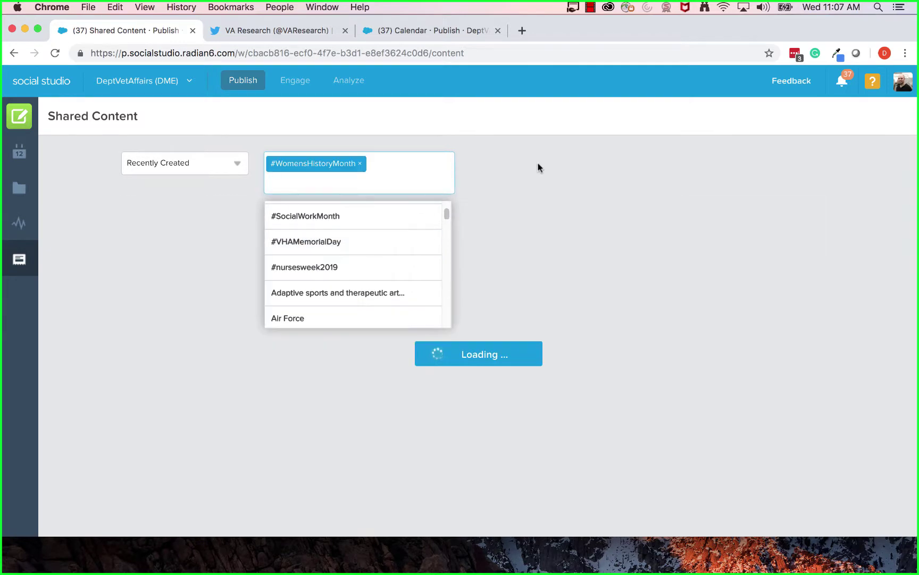
{"action": "left_click", "coordinate": [568, 144]}
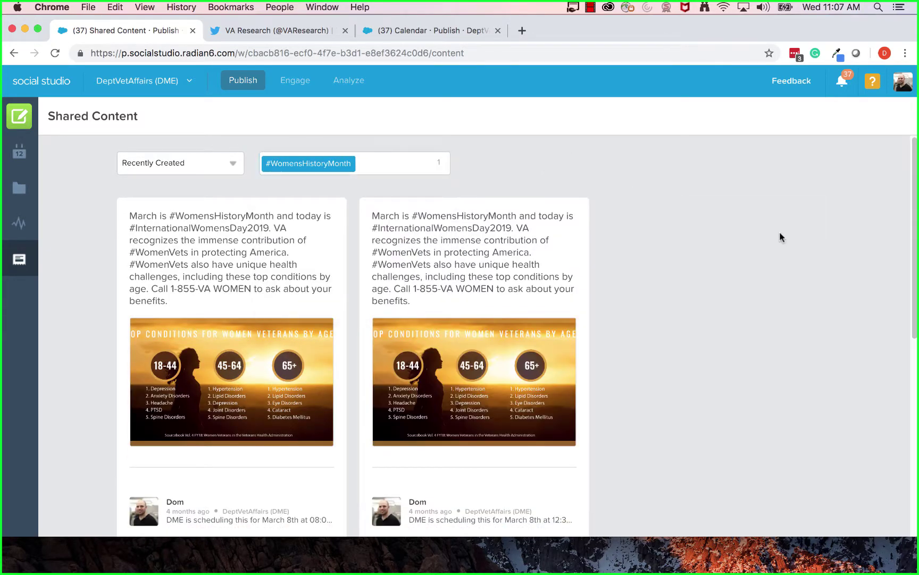
Step: Review the usage figures of the filtered posts and remove the #WomensHistoryMonth label filter
{"action": "scroll", "coordinate": [228, 300], "scroll_direction": "down", "scroll_amount": 5}
{"action": "scroll", "coordinate": [247, 287], "scroll_direction": "down", "scroll_amount": 10}
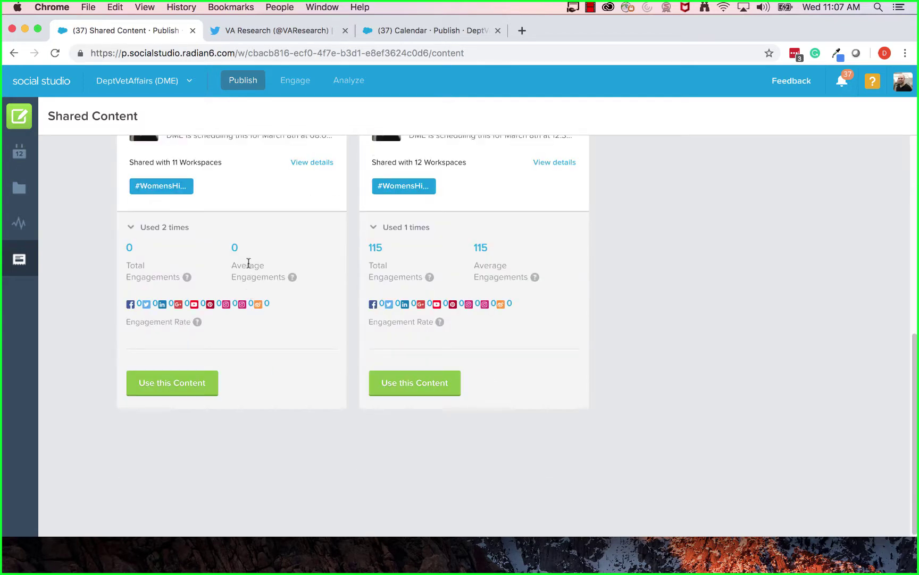
{"action": "scroll", "coordinate": [249, 263], "scroll_direction": "up", "scroll_amount": 15}
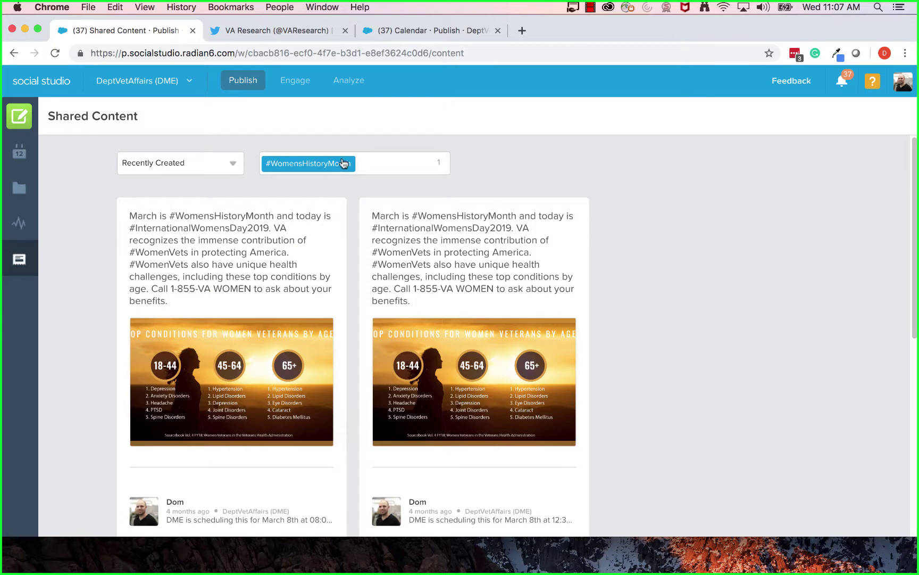
{"action": "left_click", "coordinate": [366, 171]}
{"action": "left_click", "coordinate": [360, 164]}
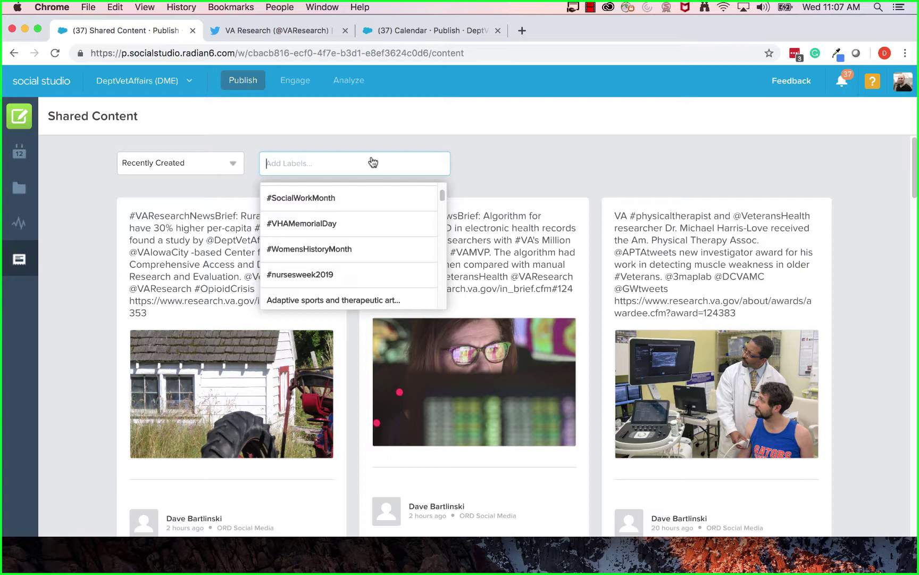
Step: Filter the shared content by the Vietnam label and review the usage and engagement figures of the matching posts
{"action": "type", "text": "vi"}
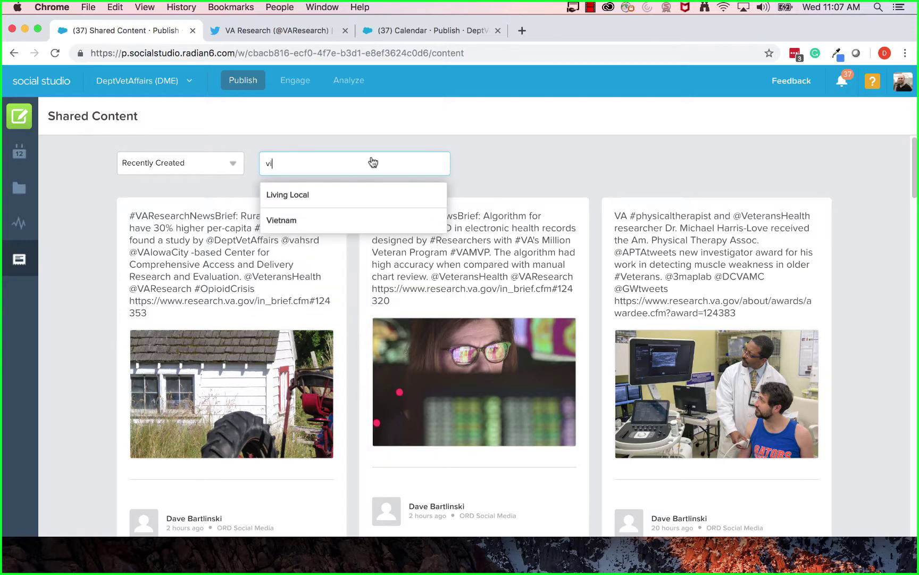
{"action": "left_click", "coordinate": [349, 219]}
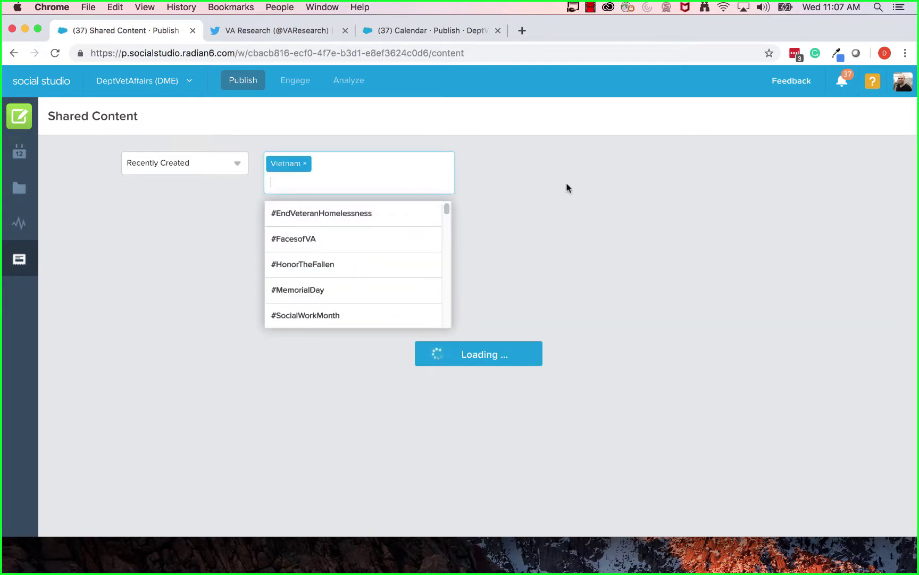
{"action": "left_click", "coordinate": [585, 178]}
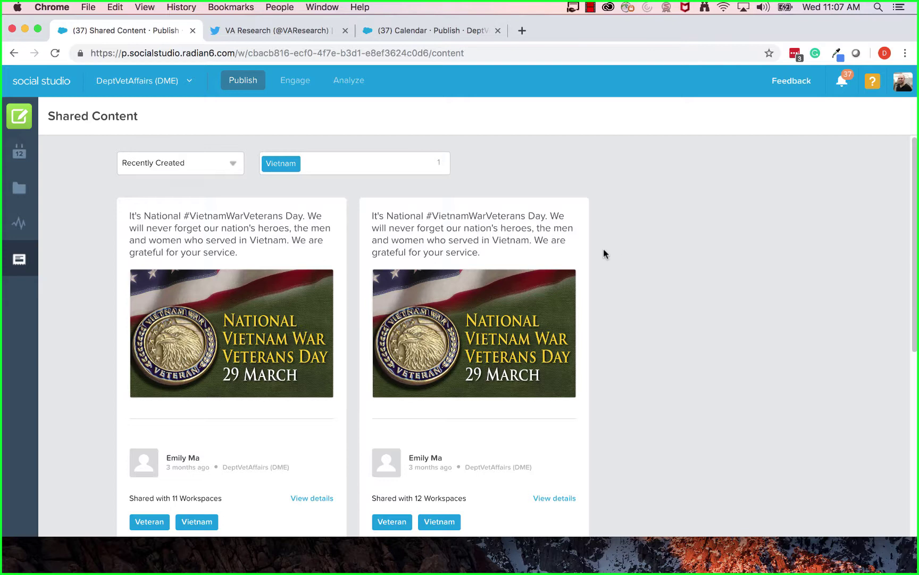
{"action": "scroll", "coordinate": [667, 281], "scroll_direction": "down", "scroll_amount": 6}
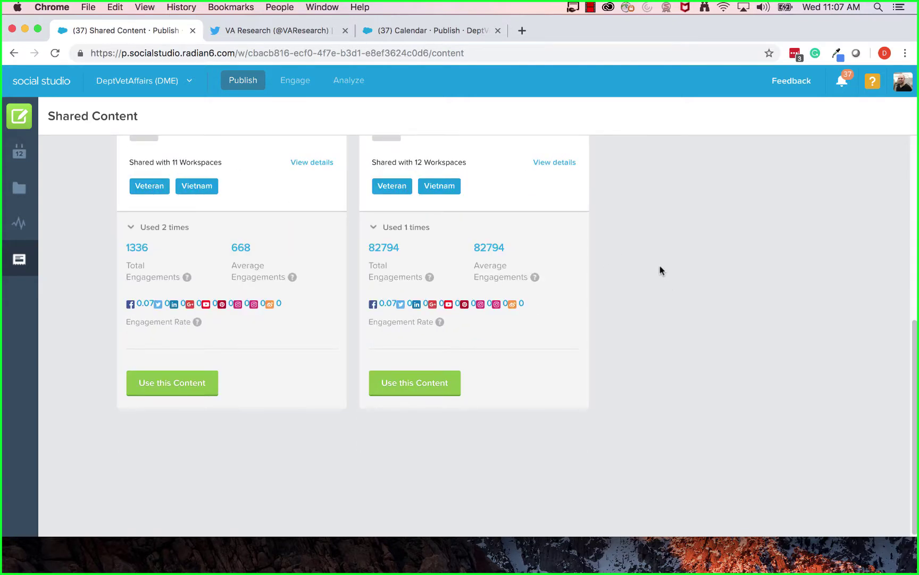
{"action": "scroll", "coordinate": [660, 264], "scroll_direction": "up", "scroll_amount": 8}
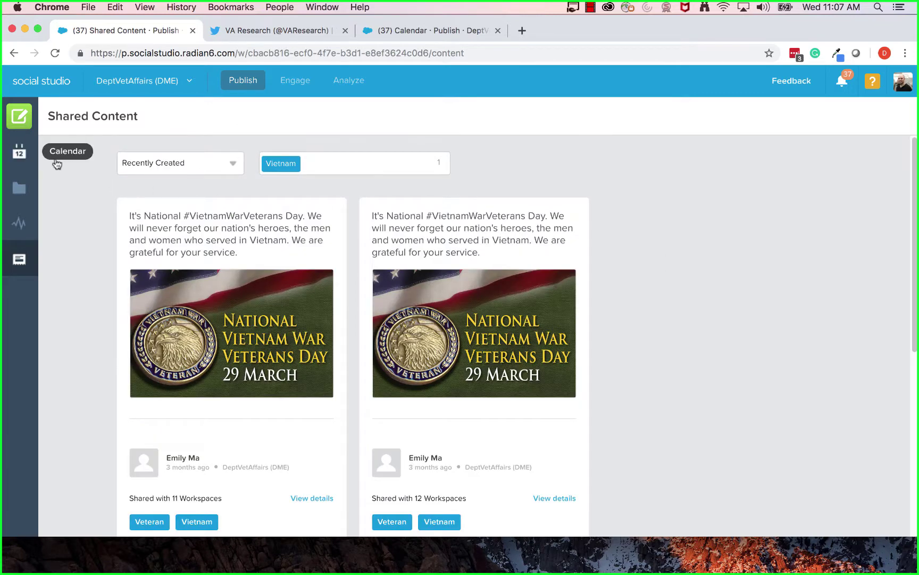
Step: Open the publishing calendar and start a new tweet in the 10:30 am slot on Saturday 6/29
{"action": "left_click", "coordinate": [15, 154]}
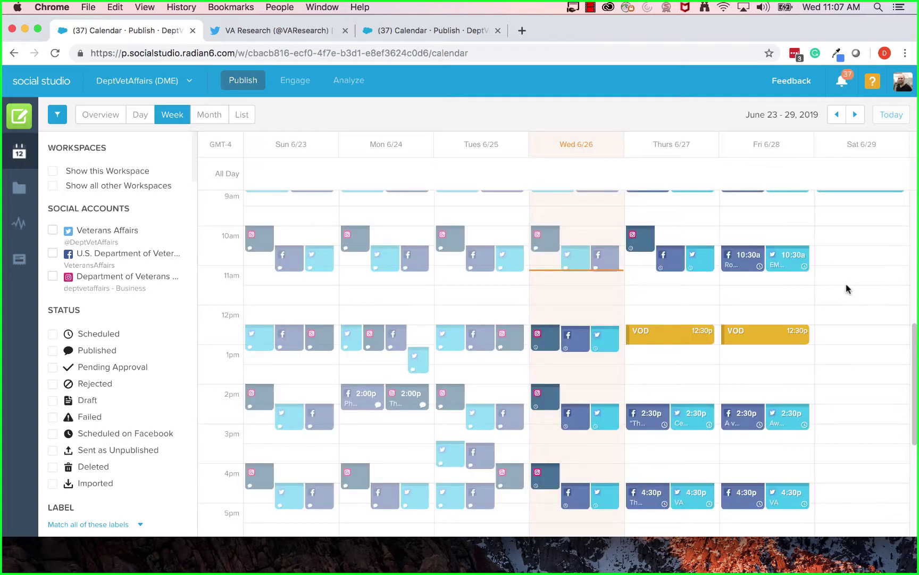
{"action": "left_click", "coordinate": [844, 321]}
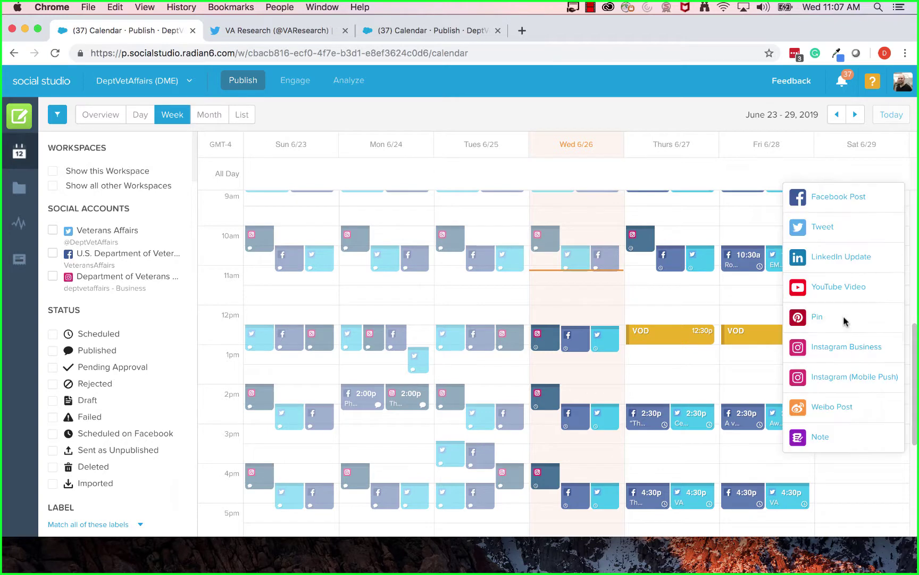
{"action": "left_click", "coordinate": [719, 299]}
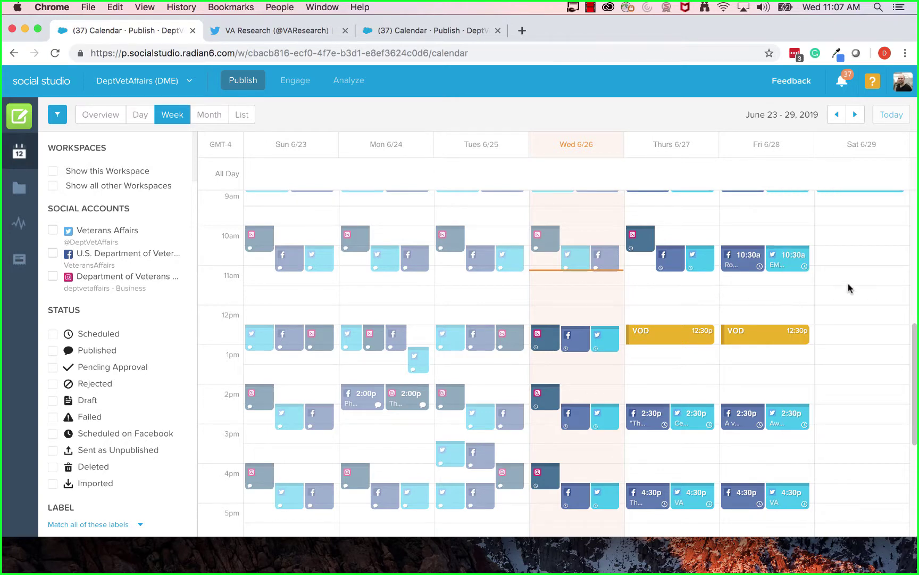
{"action": "left_click", "coordinate": [866, 260]}
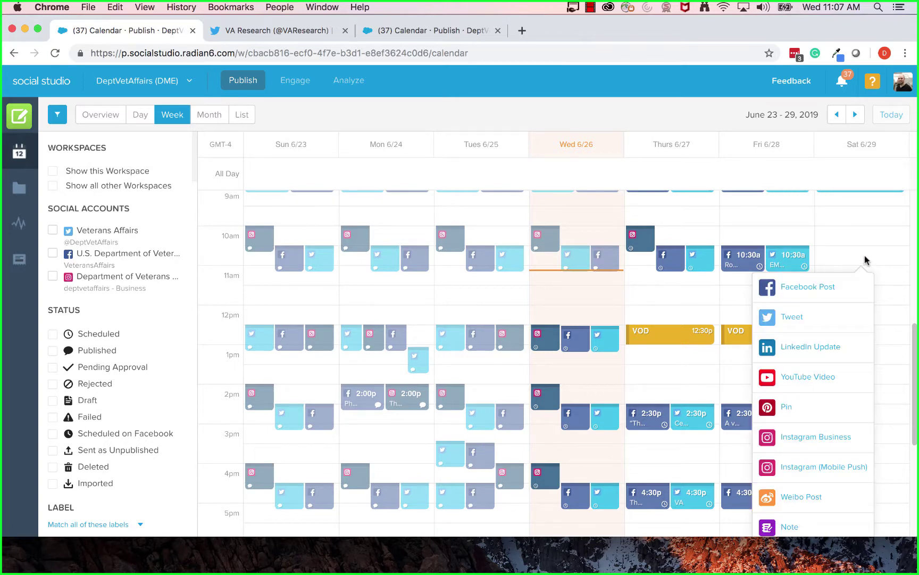
{"action": "left_click", "coordinate": [836, 319]}
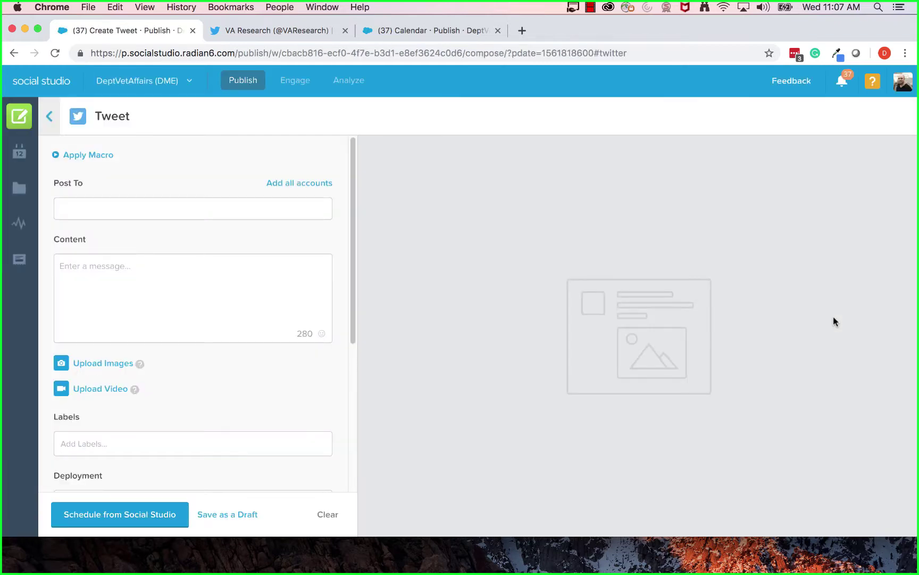
Step: Set the tweet to post to the Veterans Affairs account and enter "Test Post" as its content
{"action": "left_click", "coordinate": [229, 215]}
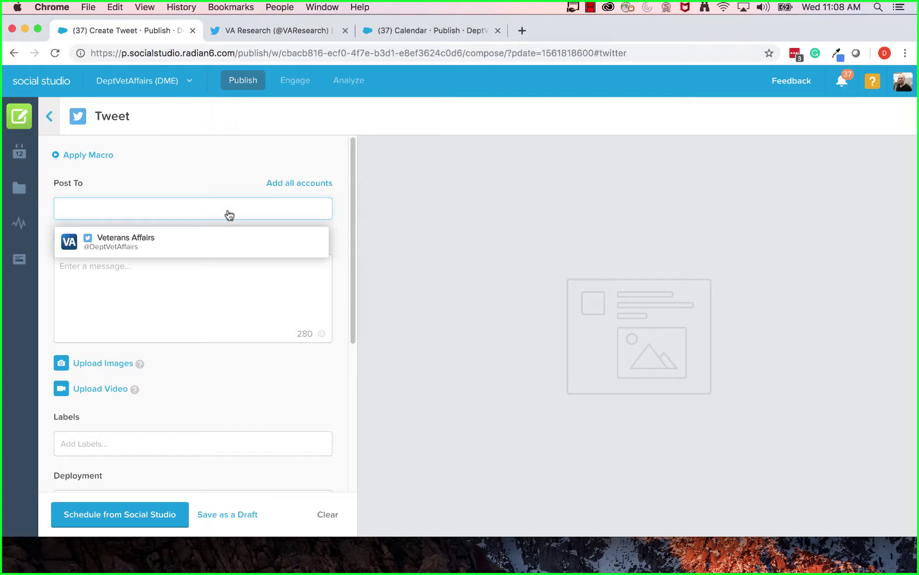
{"action": "left_click", "coordinate": [175, 253]}
{"action": "left_click", "coordinate": [183, 307]}
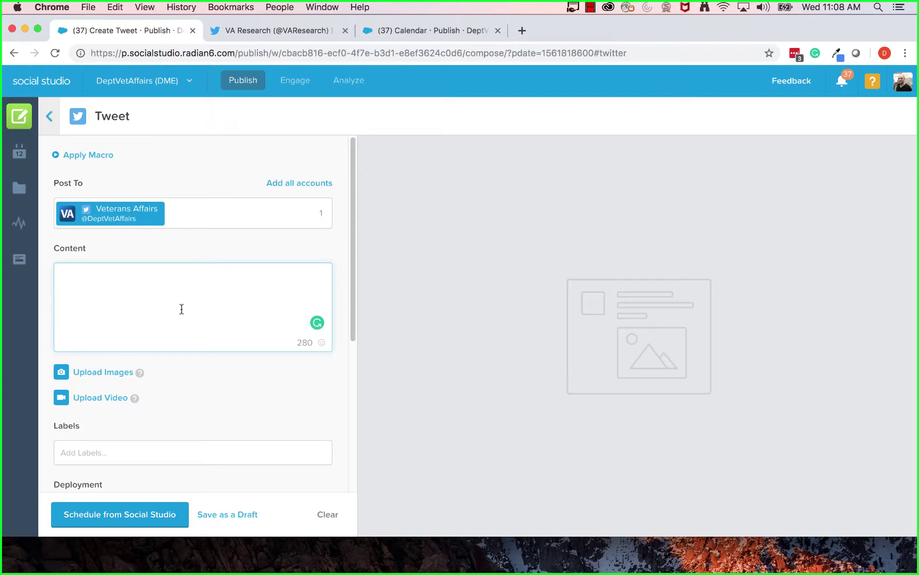
{"action": "type", "text": "Tes"}
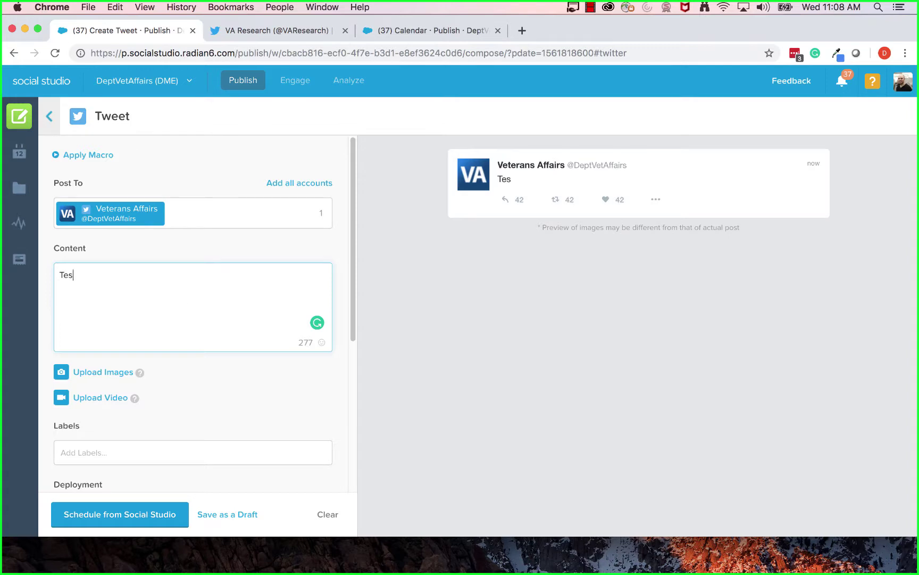
{"action": "type", "text": "t Post"}
Step: Add the #BeThere label to the tweet
{"action": "scroll", "coordinate": [260, 383], "scroll_direction": "down", "scroll_amount": 1}
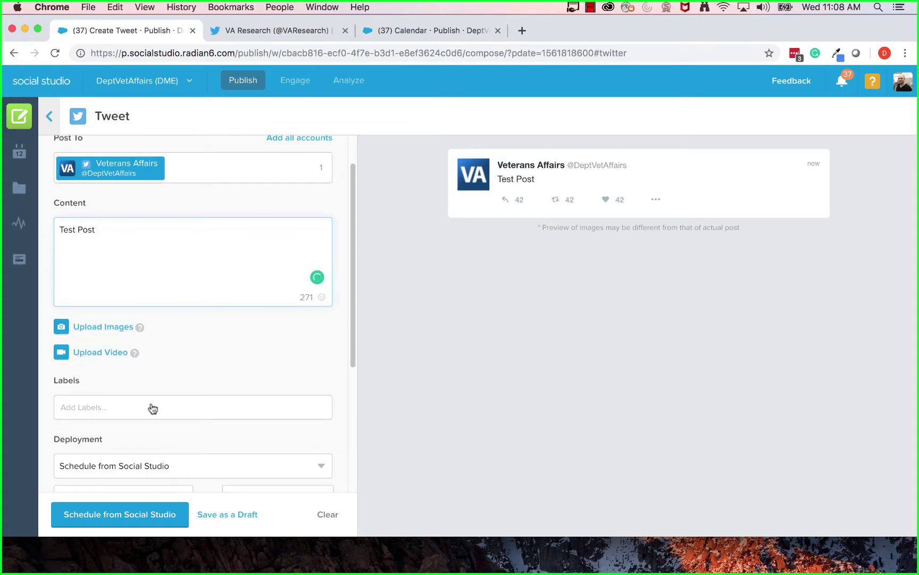
{"action": "left_click", "coordinate": [153, 408]}
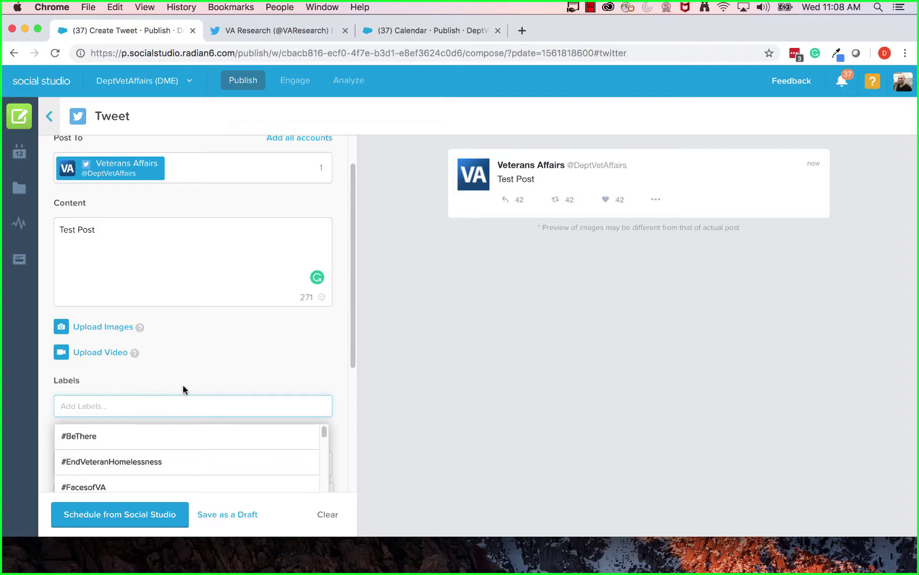
{"action": "left_click", "coordinate": [193, 412]}
{"action": "left_click", "coordinate": [177, 437]}
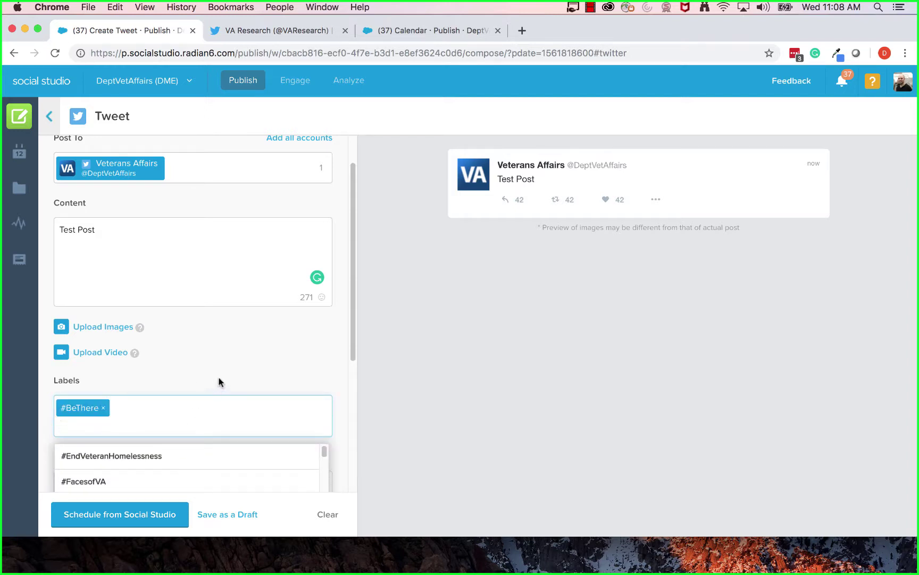
{"action": "left_click", "coordinate": [218, 376]}
Step: Set the tweet's deployment date to 07/04/2019
{"action": "scroll", "coordinate": [259, 365], "scroll_direction": "down", "scroll_amount": 3}
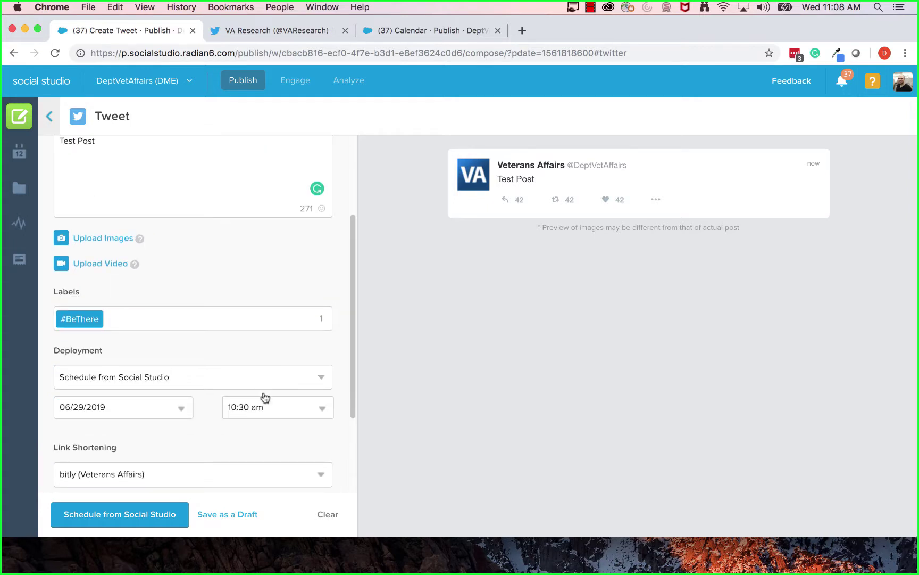
{"action": "scroll", "coordinate": [263, 398], "scroll_direction": "down", "scroll_amount": 2}
{"action": "left_click", "coordinate": [182, 336]}
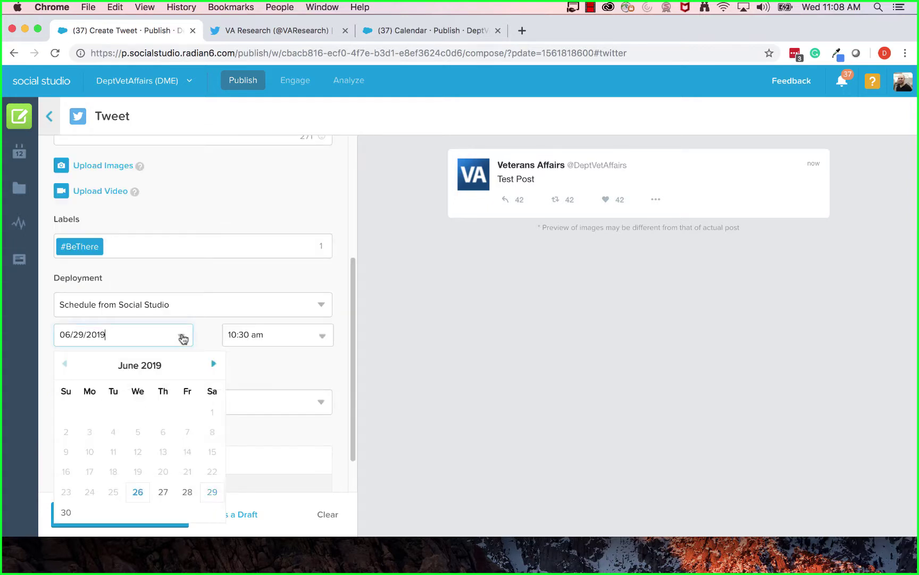
{"action": "left_click", "coordinate": [213, 373]}
{"action": "left_click", "coordinate": [163, 412]}
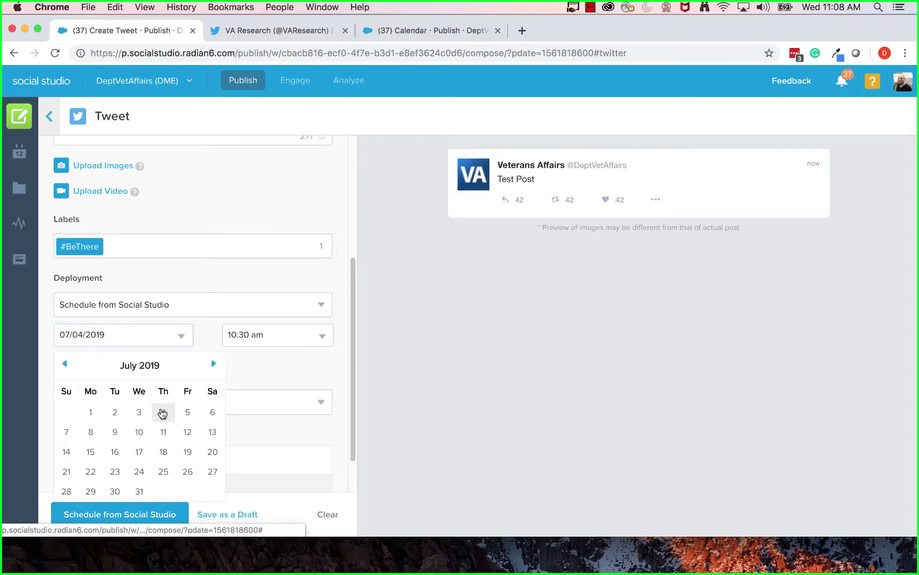
{"action": "scroll", "coordinate": [244, 370], "scroll_direction": "down", "scroll_amount": 1}
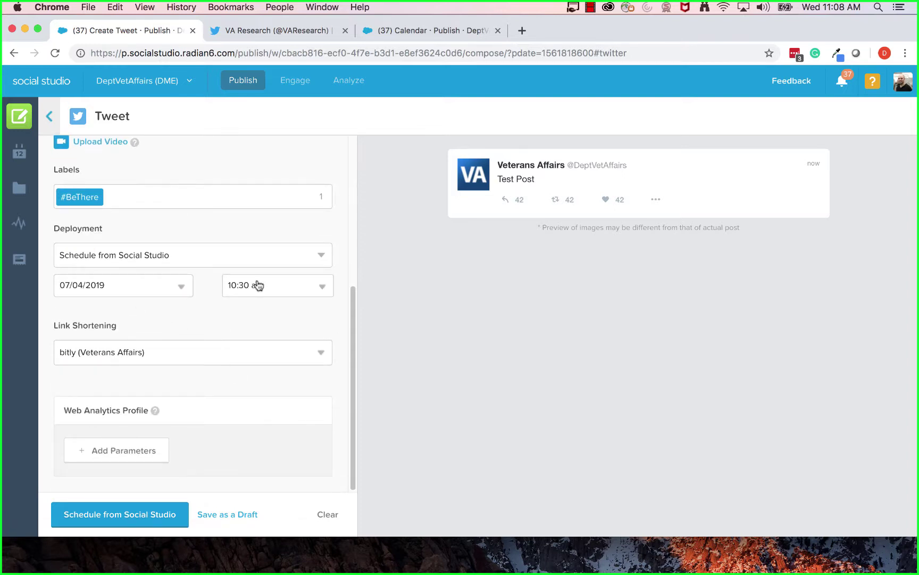
Step: Attach the image Mason_Low_Resolution.jpg from Downloads to the tweet and schedule it from Social Studio
{"action": "scroll", "coordinate": [152, 302], "scroll_direction": "up", "scroll_amount": 1}
{"action": "scroll", "coordinate": [152, 303], "scroll_direction": "up", "scroll_amount": 4}
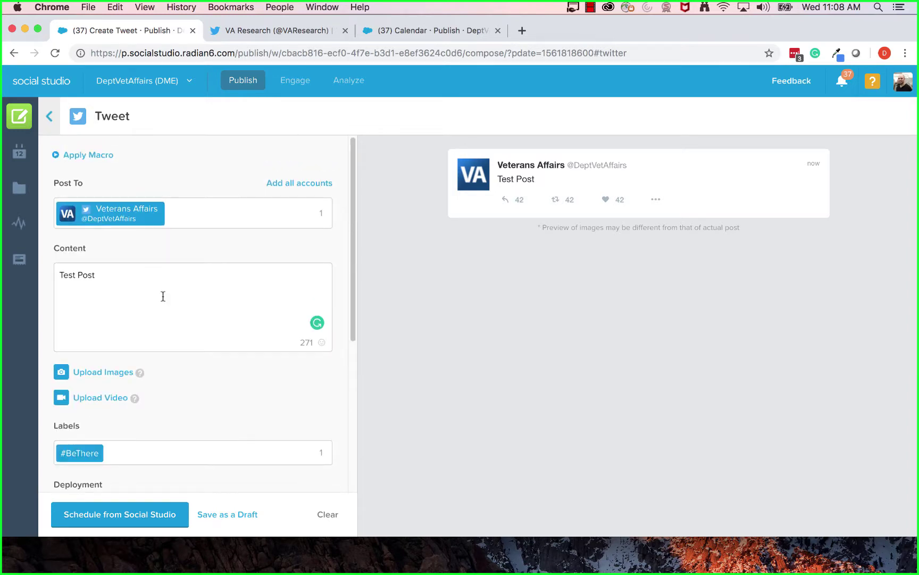
{"action": "left_click", "coordinate": [99, 374]}
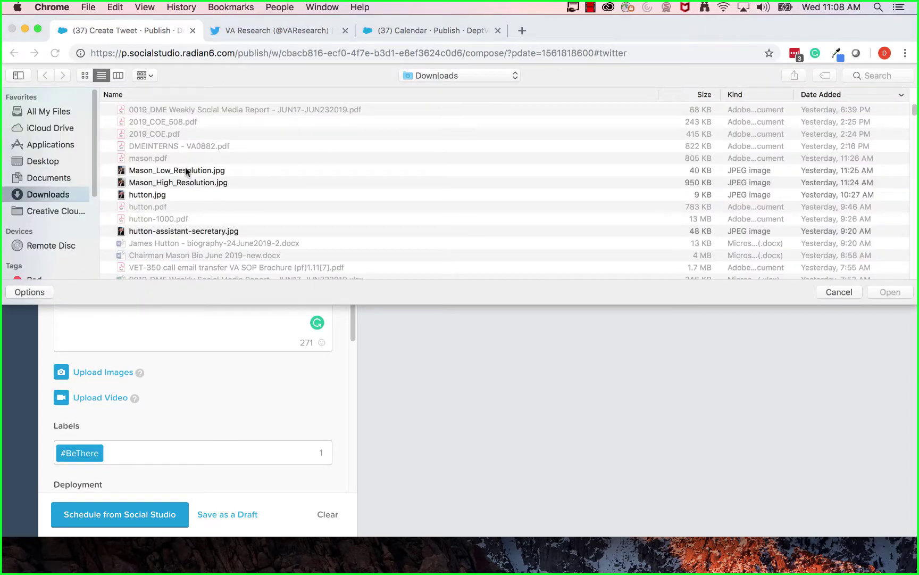
{"action": "left_click", "coordinate": [186, 171]}
{"action": "left_click", "coordinate": [886, 292]}
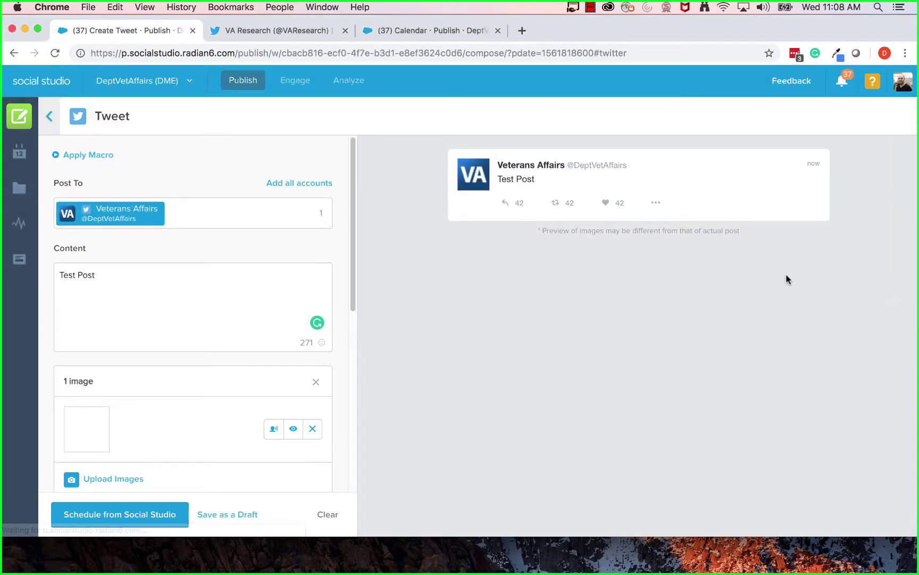
{"action": "scroll", "coordinate": [281, 305], "scroll_direction": "down", "scroll_amount": 10}
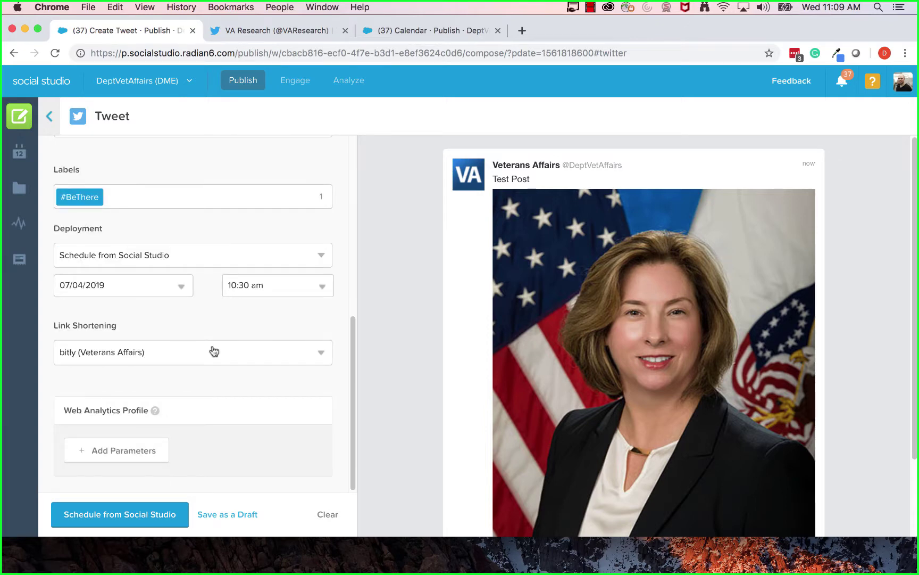
{"action": "left_click", "coordinate": [99, 512]}
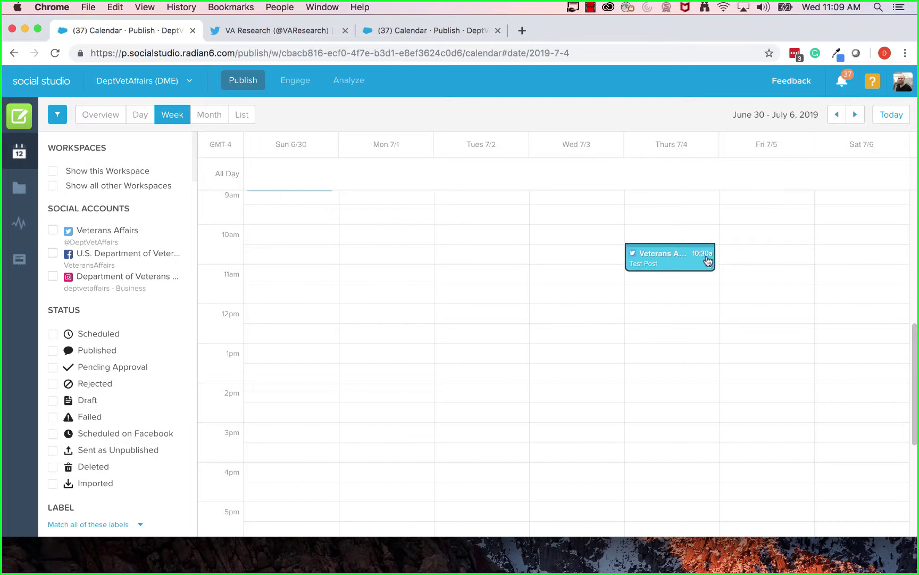
Step: Open the details of the Test Post tweet in the calendar and review its label, account, deployment and activity history
{"action": "left_click", "coordinate": [669, 254]}
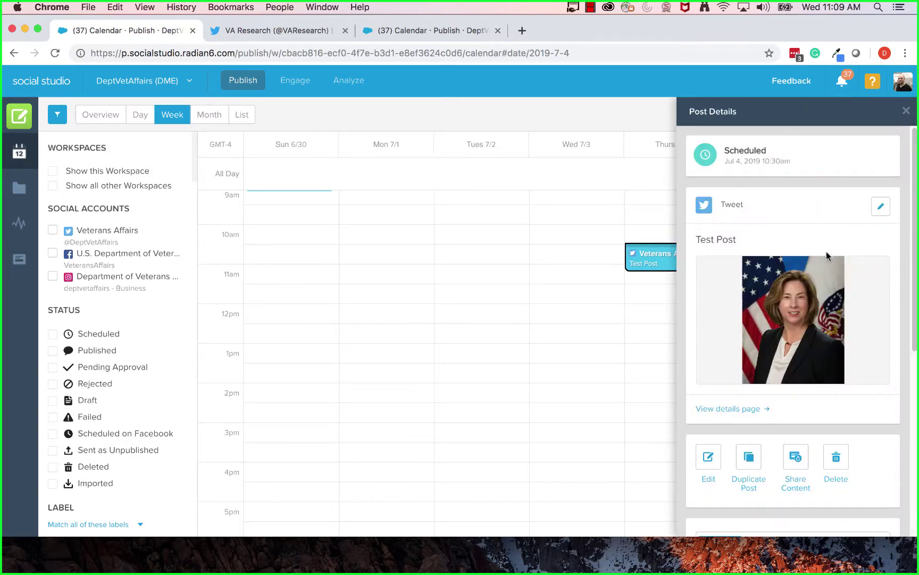
{"action": "scroll", "coordinate": [822, 240], "scroll_direction": "down", "scroll_amount": 4}
{"action": "scroll", "coordinate": [813, 215], "scroll_direction": "down", "scroll_amount": 1}
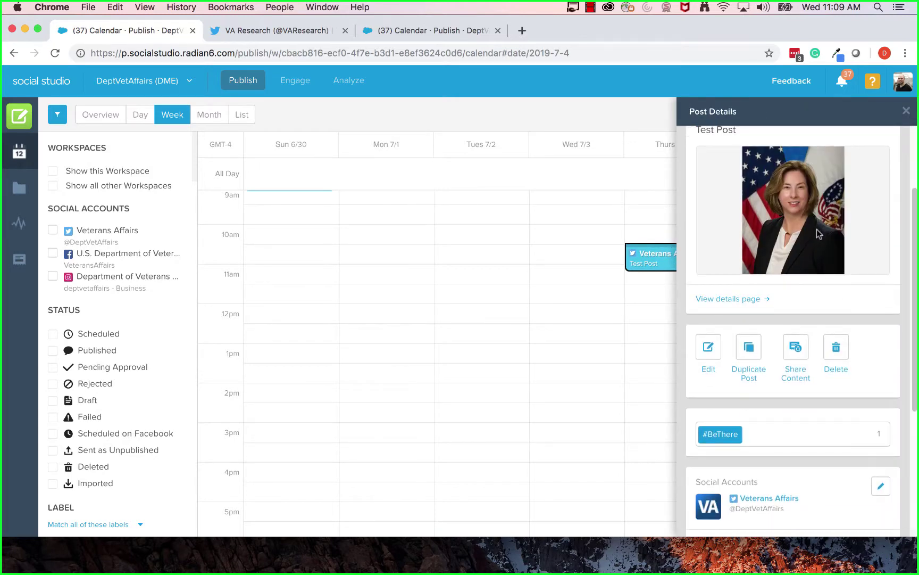
{"action": "scroll", "coordinate": [818, 230], "scroll_direction": "down", "scroll_amount": 8}
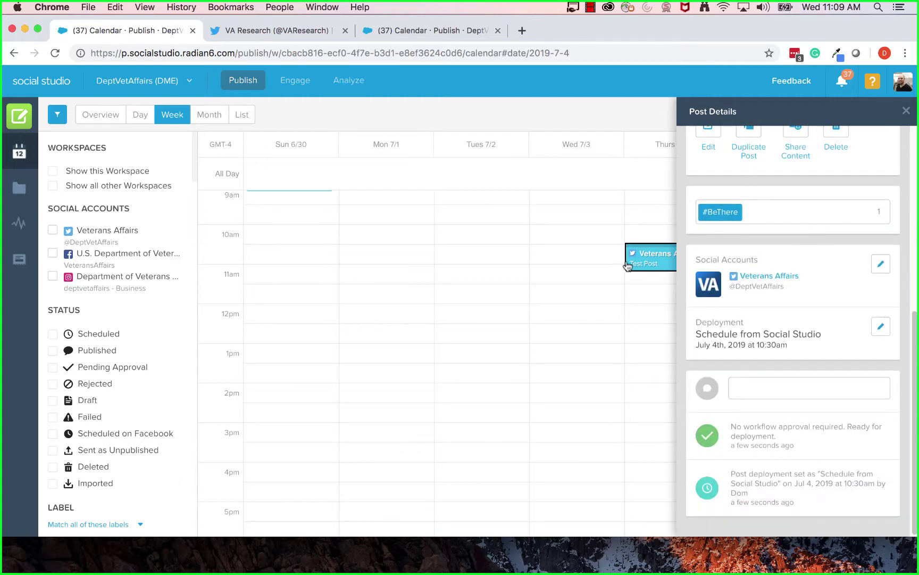
Step: Check the details of the June 30 tweet, and reopen the Test Post tweet to examine its content and available actions
{"action": "scroll", "coordinate": [638, 259], "scroll_direction": "up", "scroll_amount": 4}
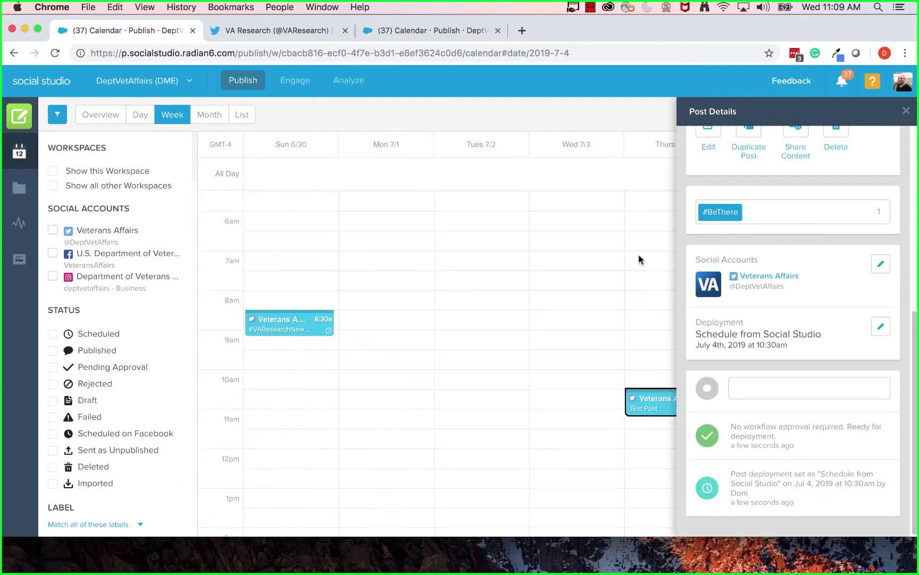
{"action": "left_click", "coordinate": [262, 331]}
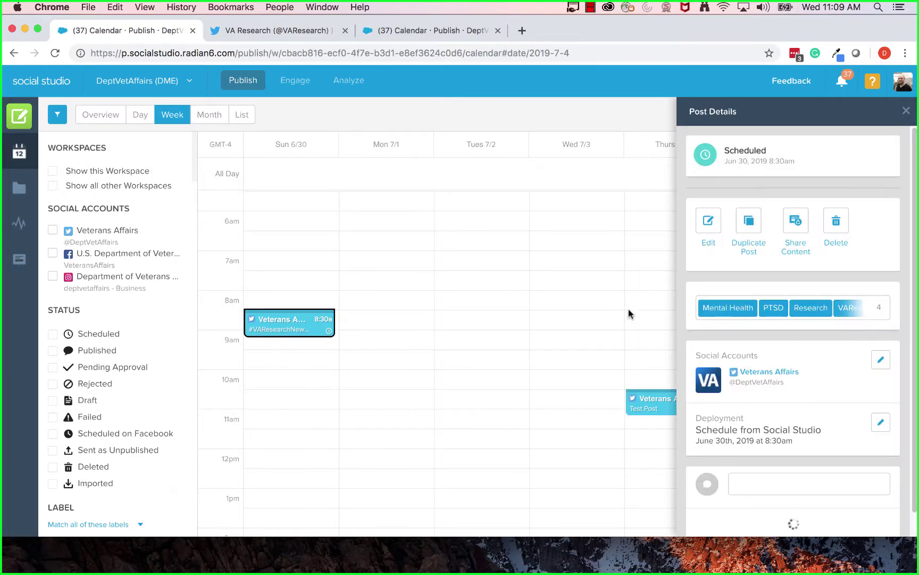
{"action": "left_click", "coordinate": [642, 405]}
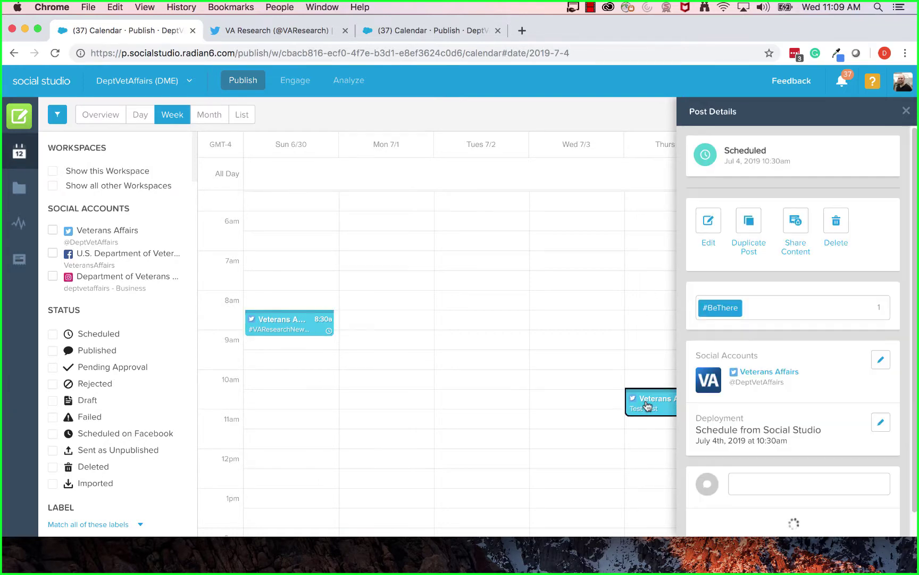
{"action": "scroll", "coordinate": [836, 280], "scroll_direction": "down", "scroll_amount": 8}
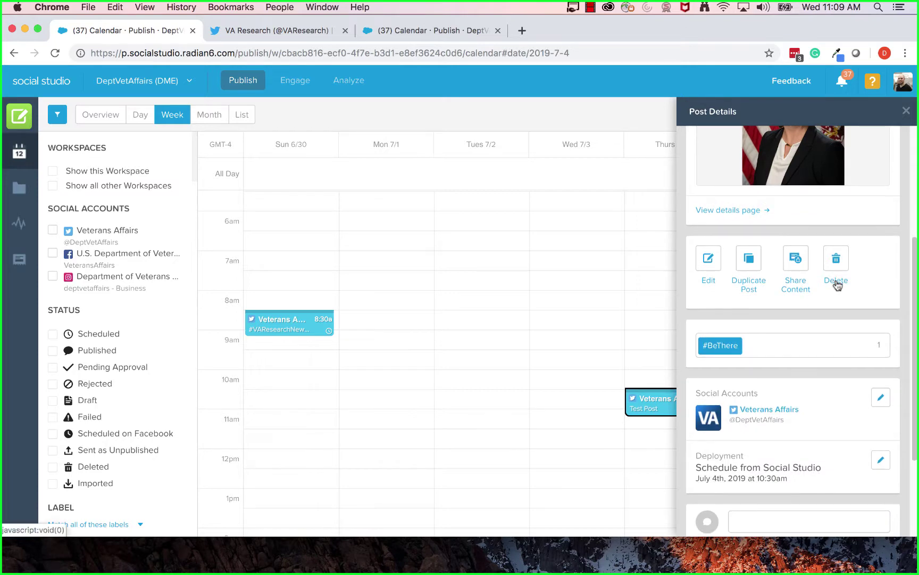
{"action": "scroll", "coordinate": [834, 272], "scroll_direction": "up", "scroll_amount": 10}
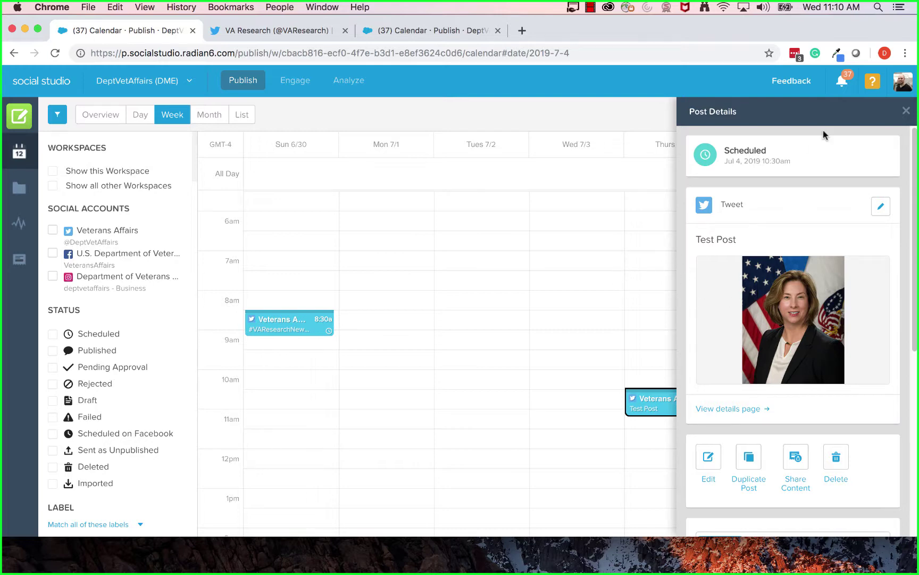
{"action": "scroll", "coordinate": [822, 294], "scroll_direction": "down", "scroll_amount": 4}
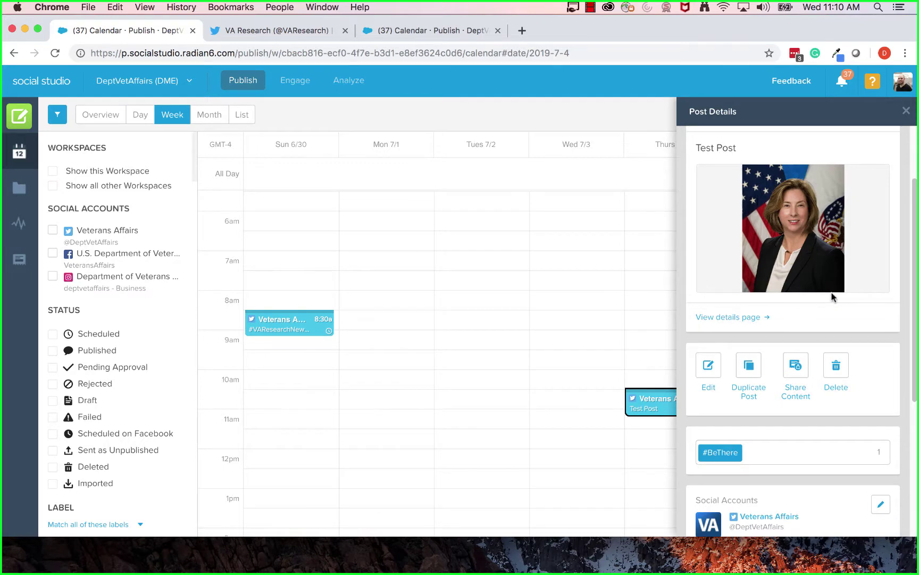
{"action": "scroll", "coordinate": [832, 297], "scroll_direction": "up", "scroll_amount": 4}
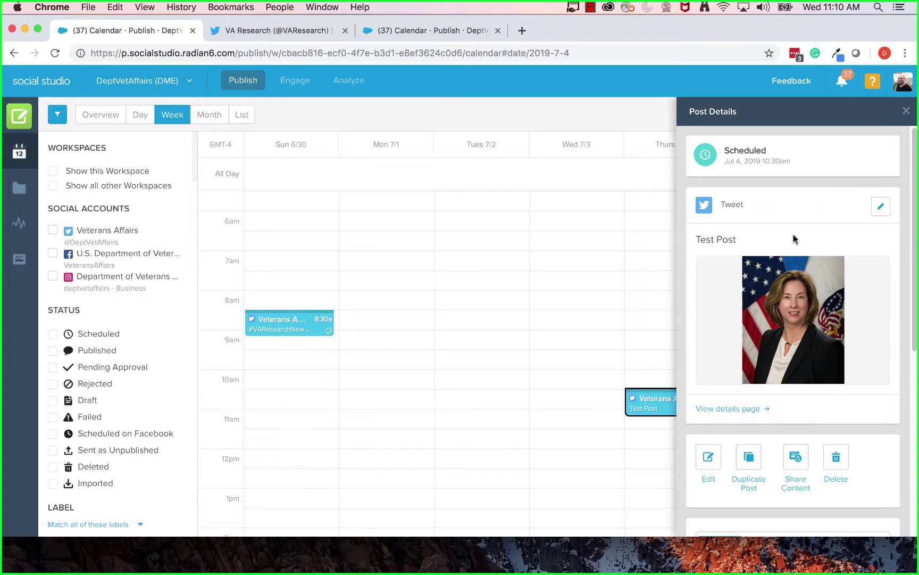
Step: Examine the Test Post tweet's full details page, including its preview, actions, label and deployment, and return to the calendar
{"action": "scroll", "coordinate": [871, 222], "scroll_direction": "down", "scroll_amount": 2}
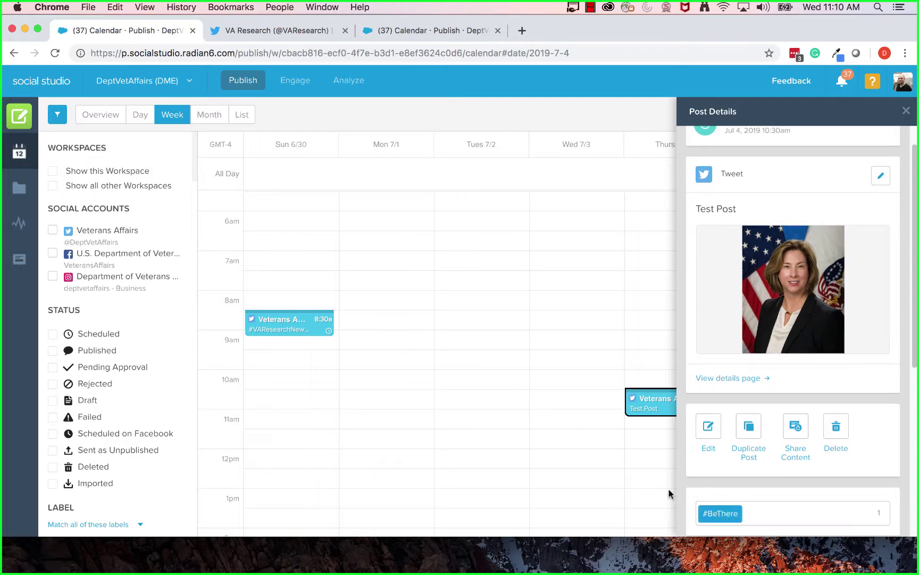
{"action": "left_click", "coordinate": [749, 378]}
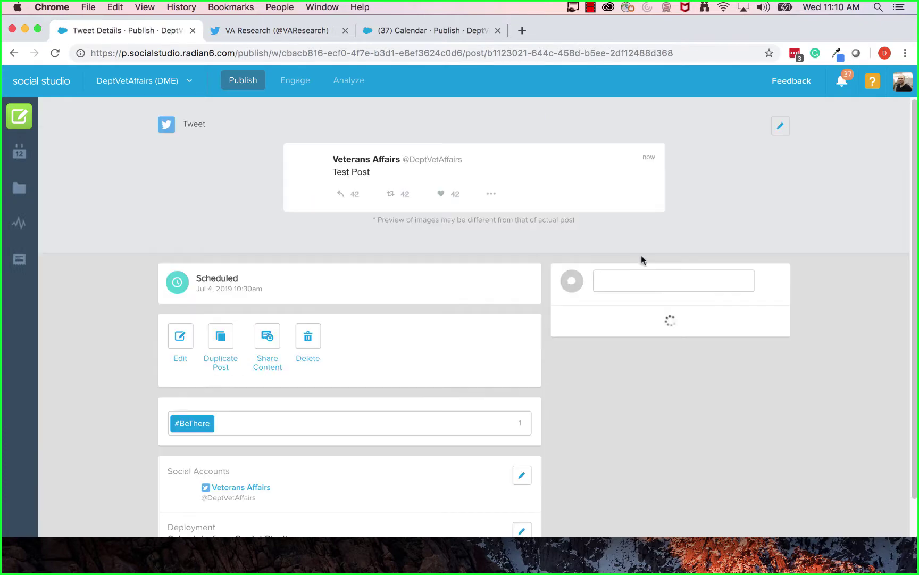
{"action": "scroll", "coordinate": [434, 299], "scroll_direction": "down", "scroll_amount": 10}
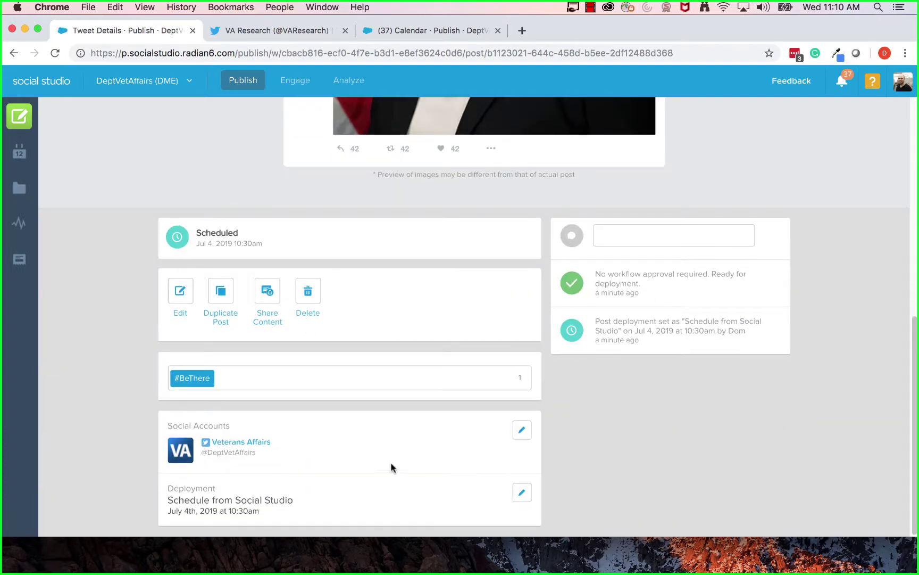
{"action": "left_click", "coordinate": [14, 53]}
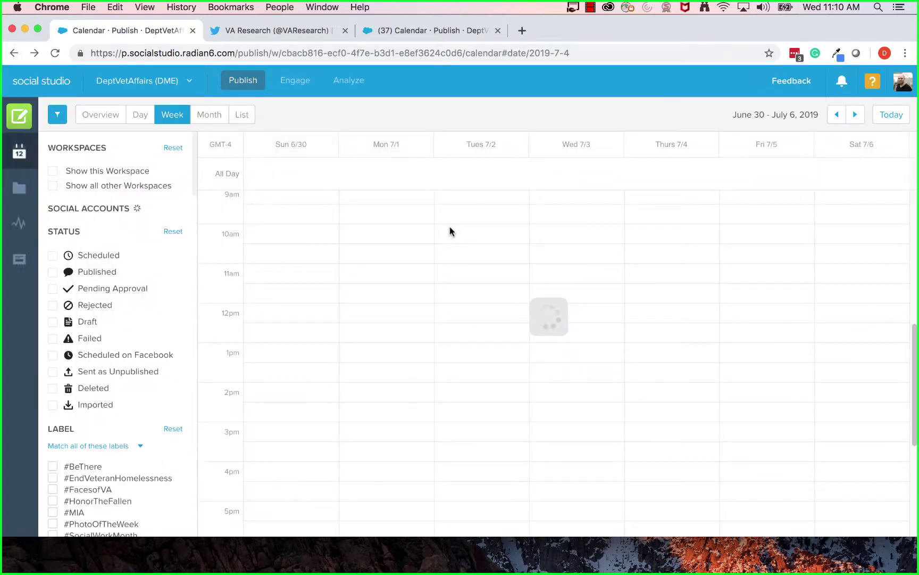
Step: Reopen the Test Post tweet from the July 4 calendar entry, start sharing its content and go through the sharing form's fields
{"action": "scroll", "coordinate": [673, 255], "scroll_direction": "up", "scroll_amount": 2}
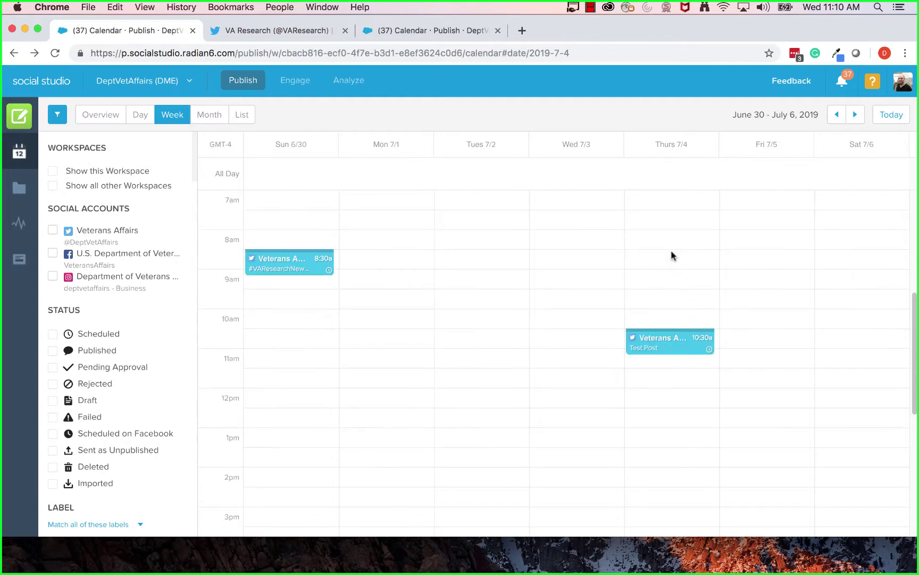
{"action": "left_click", "coordinate": [670, 343]}
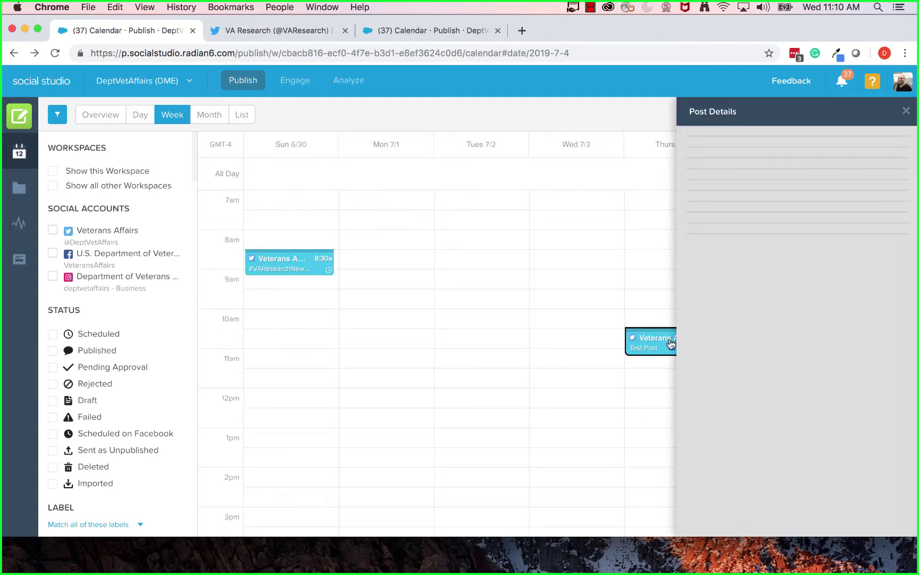
{"action": "scroll", "coordinate": [831, 309], "scroll_direction": "down", "scroll_amount": 2}
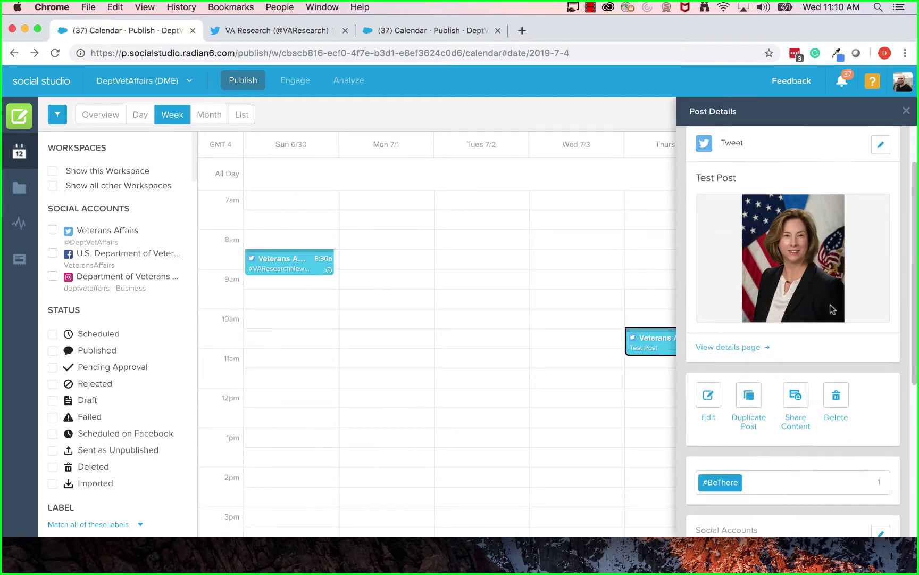
{"action": "scroll", "coordinate": [830, 308], "scroll_direction": "down", "scroll_amount": 3}
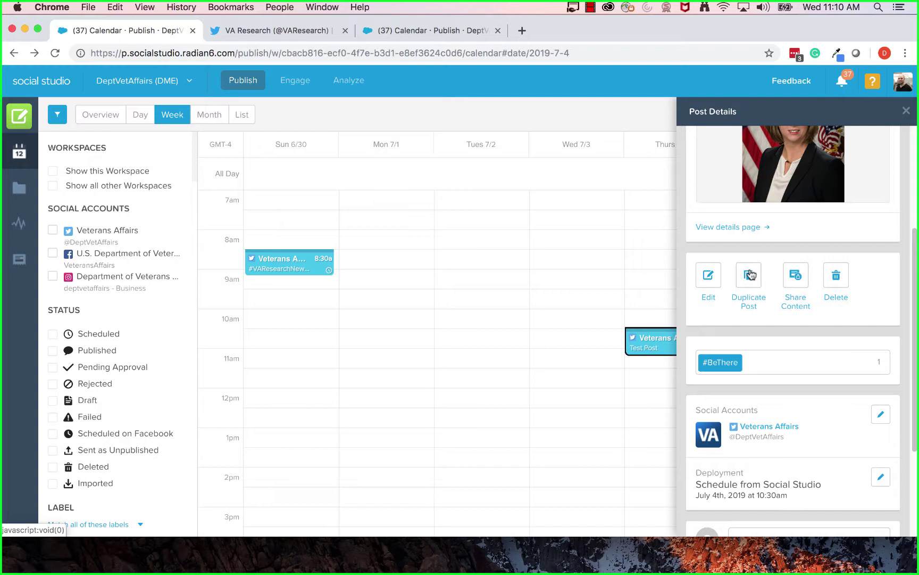
{"action": "left_click", "coordinate": [799, 278]}
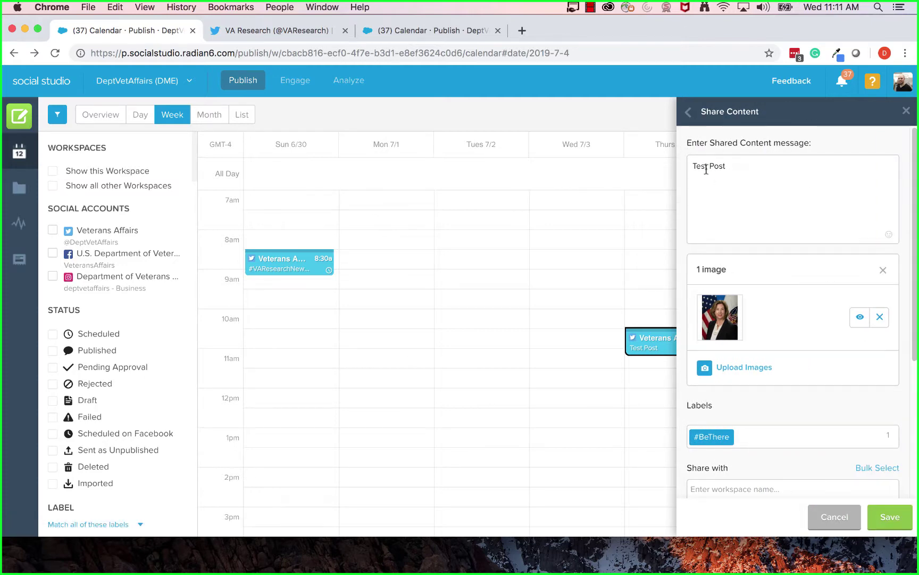
{"action": "left_click", "coordinate": [737, 165]}
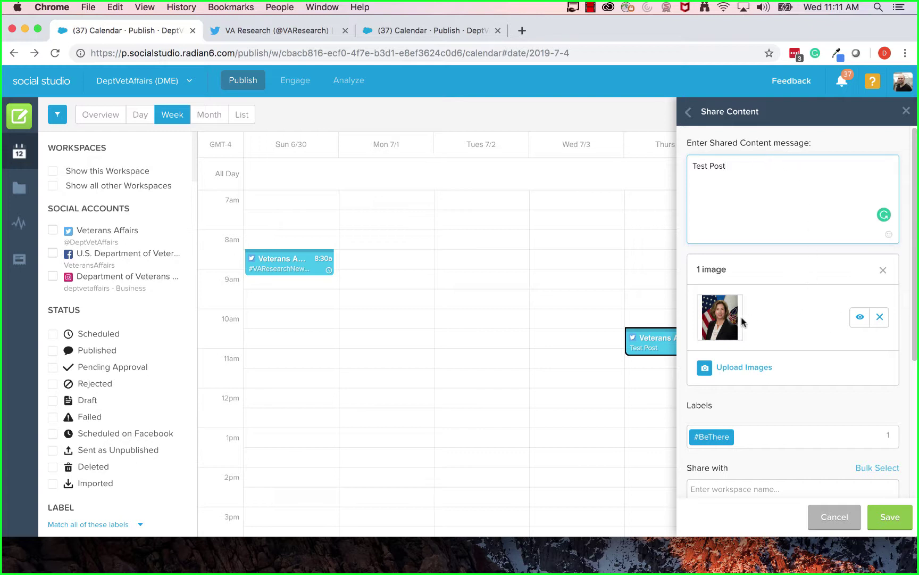
{"action": "scroll", "coordinate": [732, 314], "scroll_direction": "down", "scroll_amount": 4}
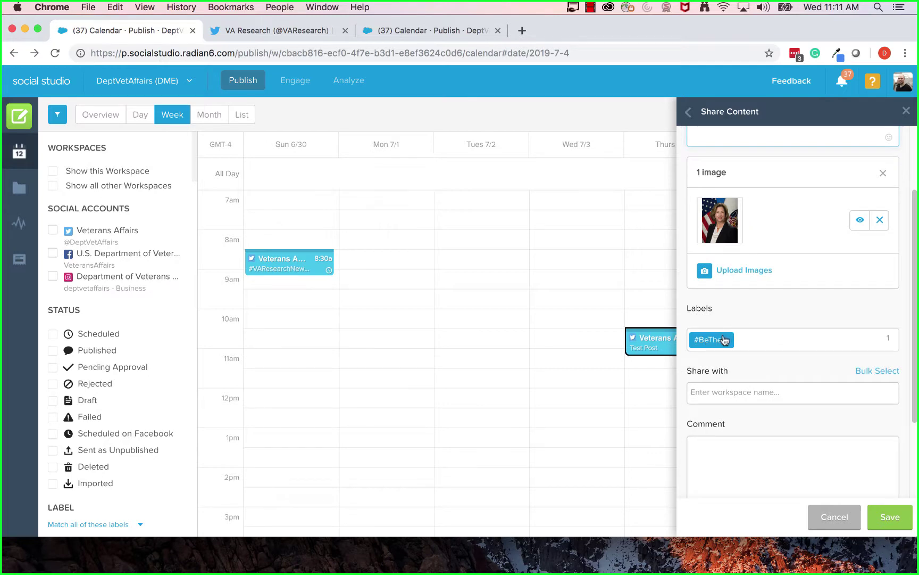
{"action": "scroll", "coordinate": [782, 343], "scroll_direction": "down", "scroll_amount": 4}
{"action": "scroll", "coordinate": [778, 342], "scroll_direction": "down", "scroll_amount": 1}
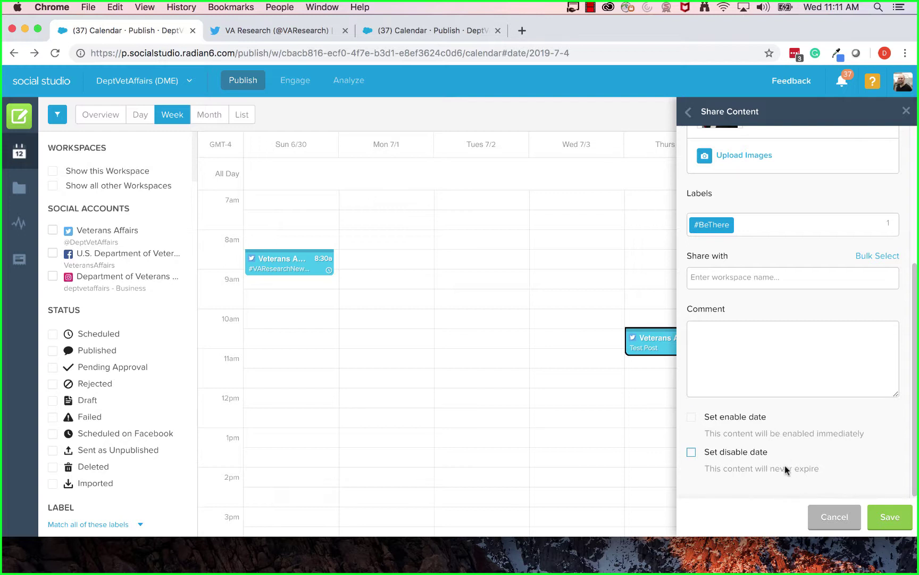
Step: Set a disable date of 06/26/2019 at 11:30 am and add the comment "This is a test post. For training purposes only."
{"action": "left_click", "coordinate": [691, 452]}
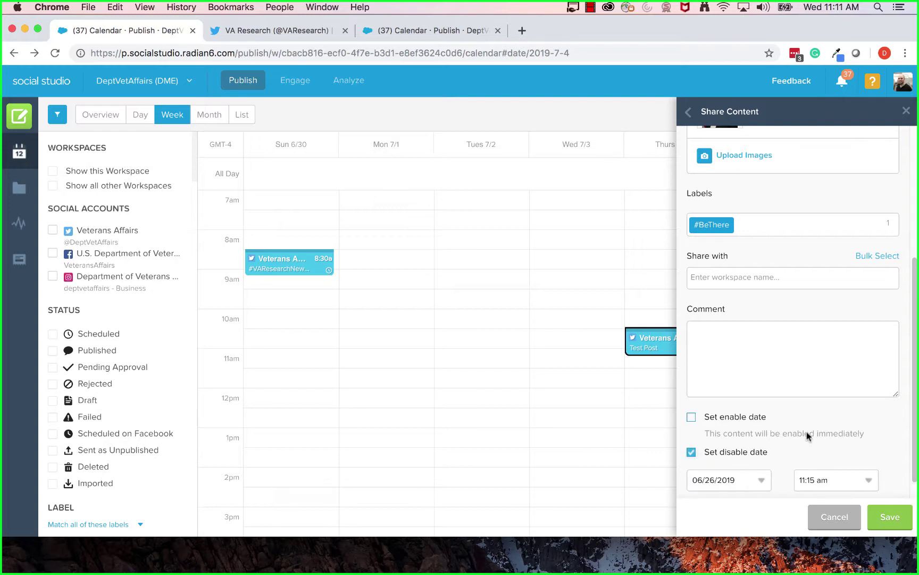
{"action": "scroll", "coordinate": [806, 414], "scroll_direction": "down", "scroll_amount": 1}
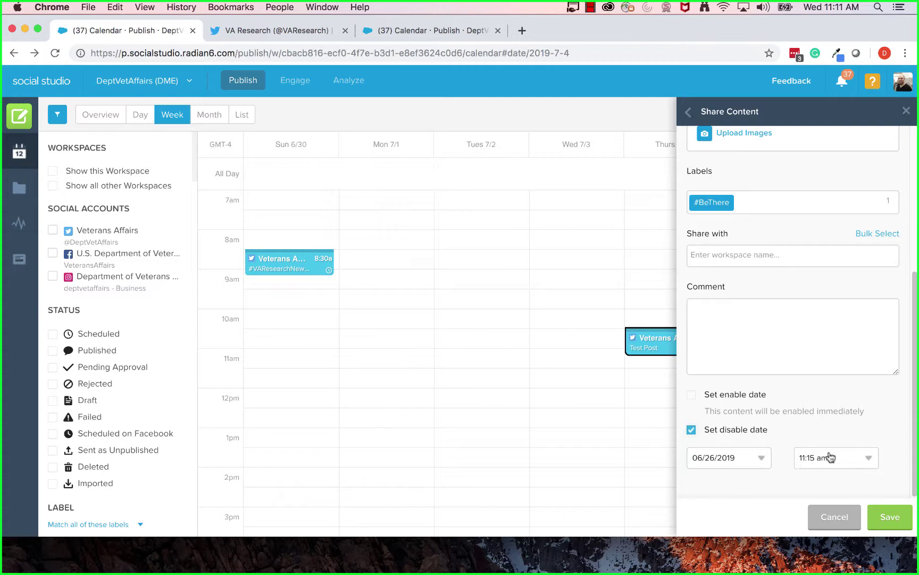
{"action": "left_click", "coordinate": [825, 7]}
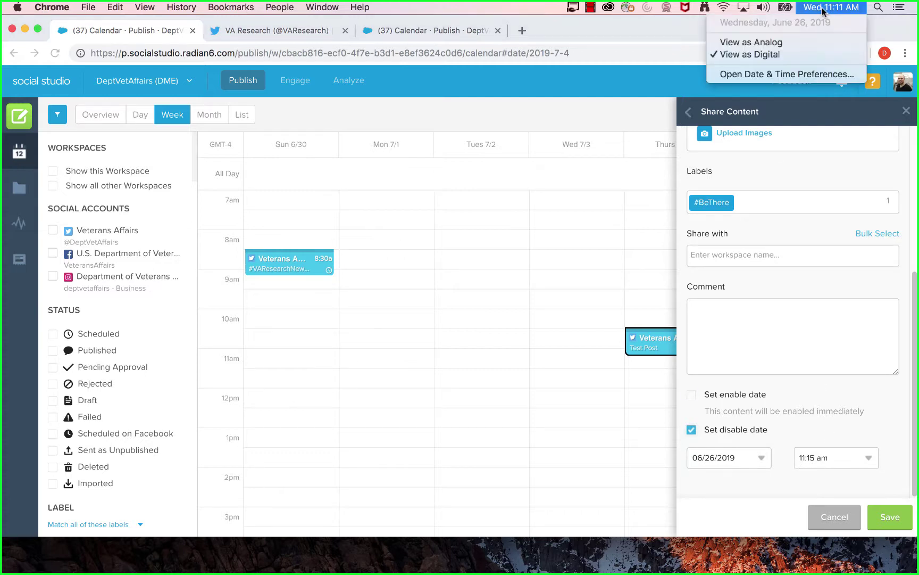
{"action": "left_click", "coordinate": [827, 7]}
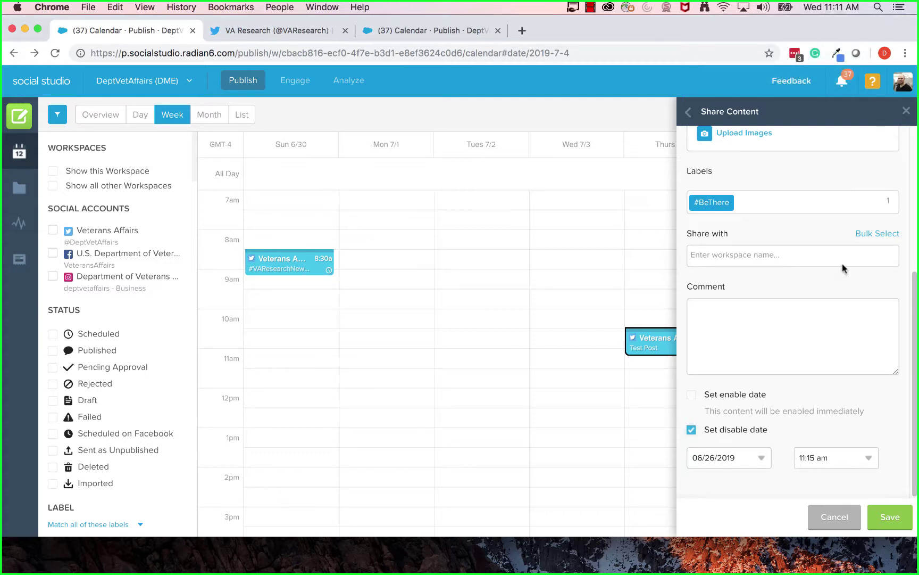
{"action": "left_click", "coordinate": [822, 459]}
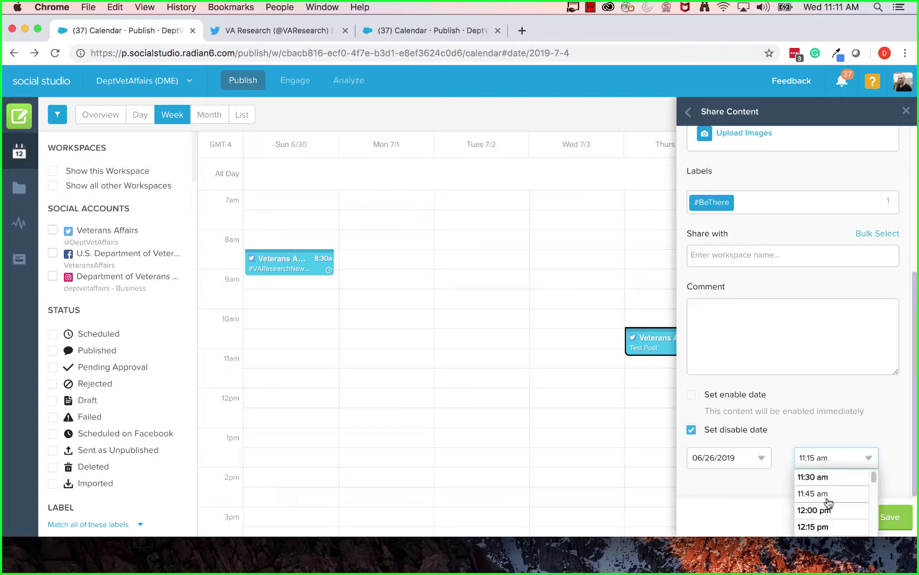
{"action": "left_click", "coordinate": [823, 495]}
{"action": "left_click", "coordinate": [823, 459]}
{"action": "left_click", "coordinate": [823, 477]}
{"action": "left_click", "coordinate": [728, 320]}
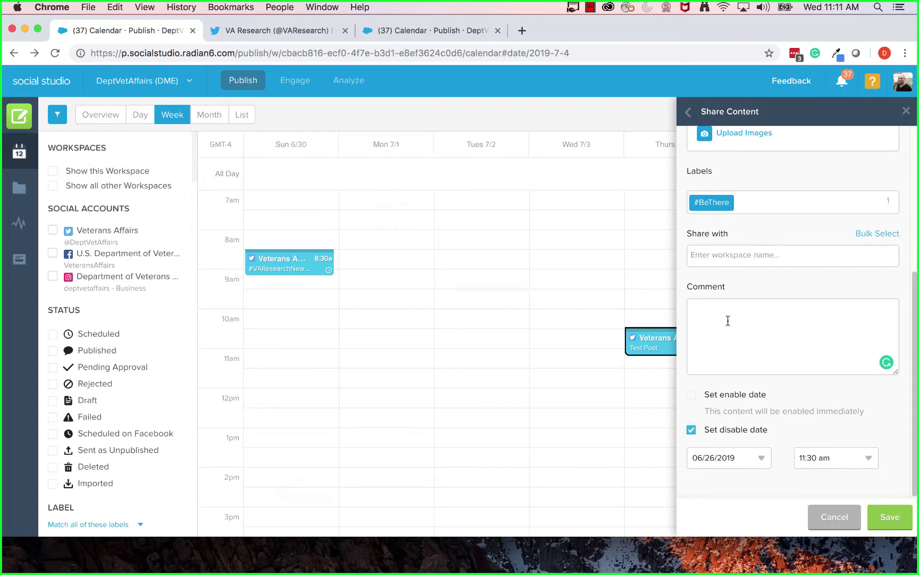
{"action": "type", "text": "This is a test post. For training purposes only."}
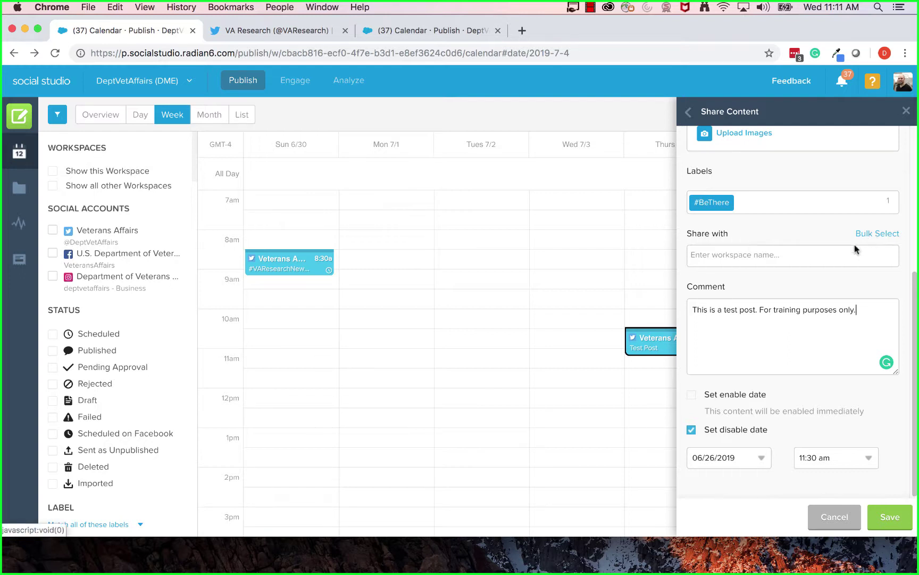
Step: Share the content with only the Center for Women Veterans workspace and save it
{"action": "left_click", "coordinate": [776, 259]}
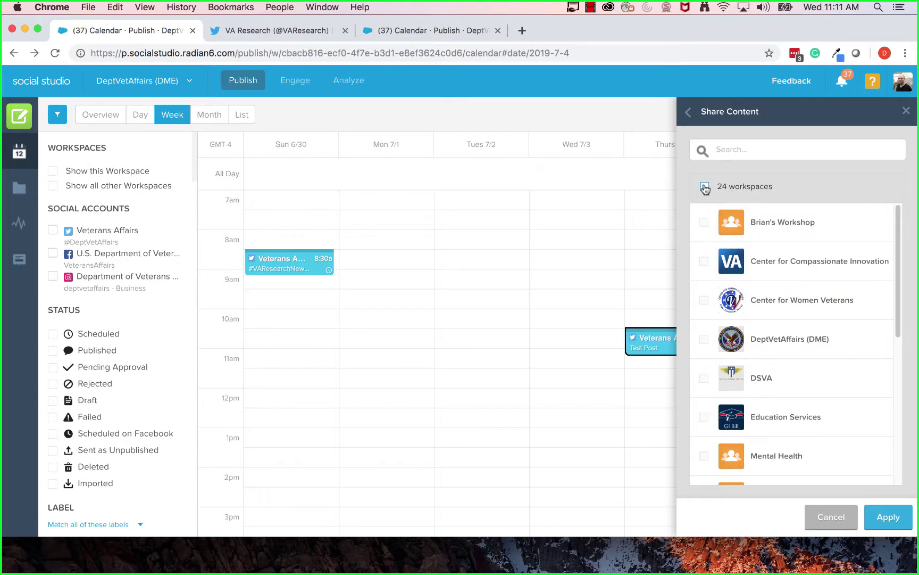
{"action": "left_click", "coordinate": [705, 187]}
{"action": "left_click", "coordinate": [705, 187]}
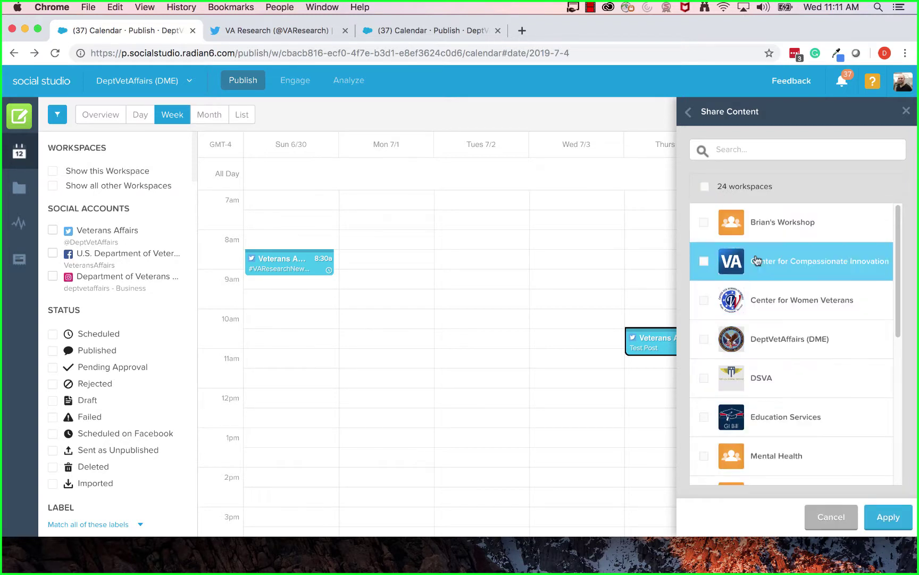
{"action": "left_click", "coordinate": [704, 302]}
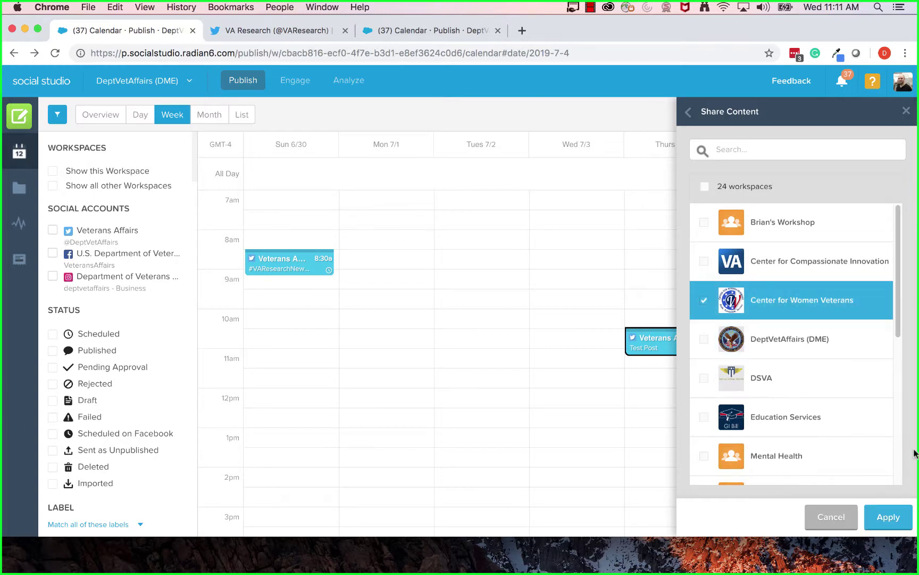
{"action": "left_click", "coordinate": [893, 525]}
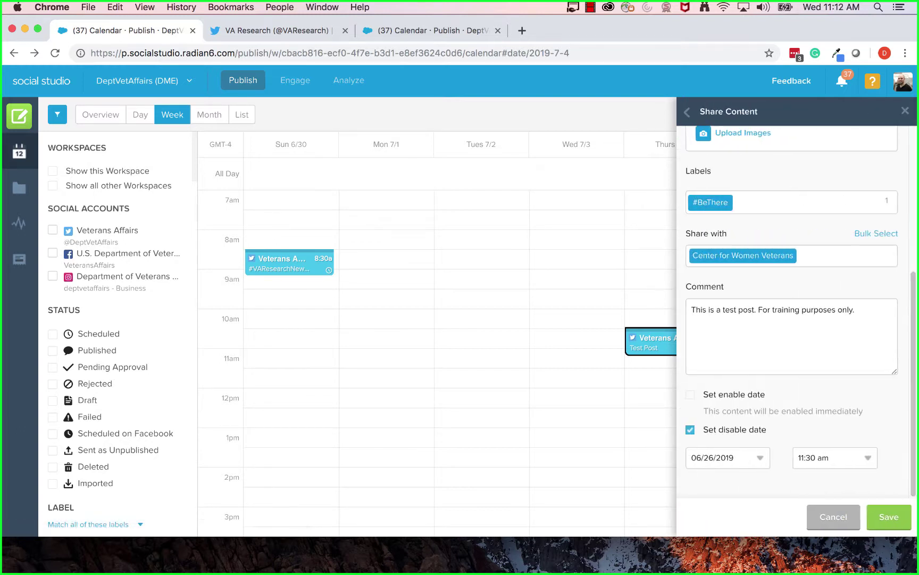
{"action": "left_click", "coordinate": [890, 517]}
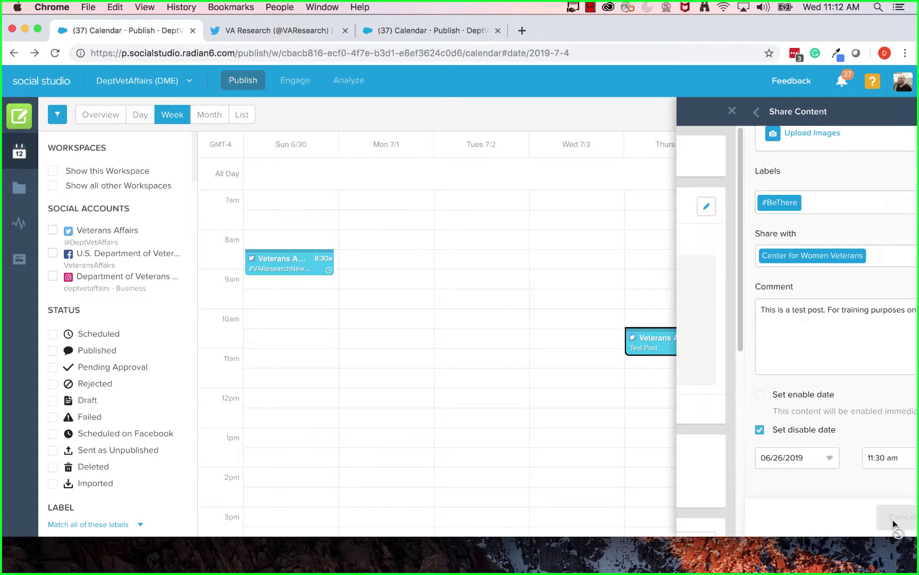
Step: Switch to the Center for Women Veterans workspace and open its shared content
{"action": "left_click", "coordinate": [161, 79]}
{"action": "left_click", "coordinate": [162, 189]}
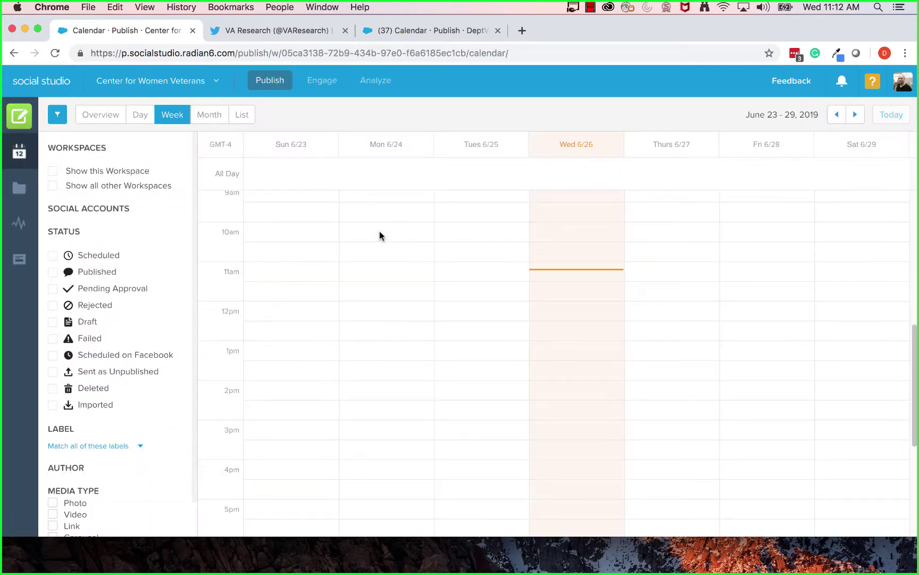
{"action": "left_click", "coordinate": [20, 259]}
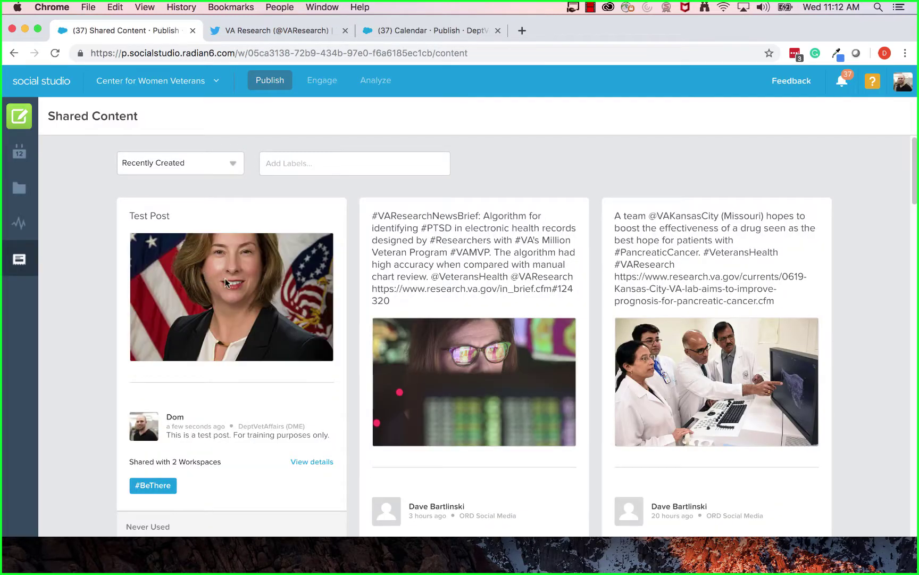
Step: Look through the shared content cards, comparing the Test Post with the other entries' labels, usage and engagement figures
{"action": "scroll", "coordinate": [195, 414], "scroll_direction": "down", "scroll_amount": 5}
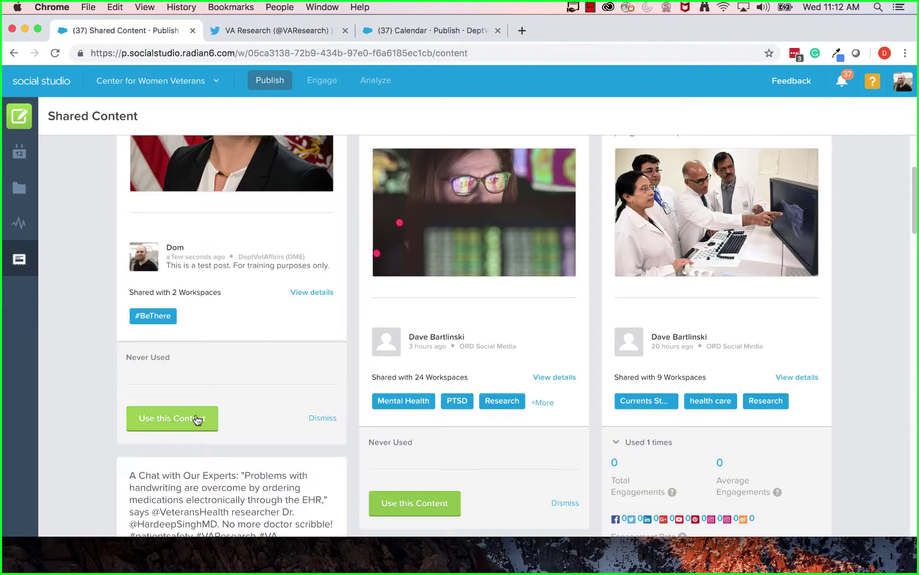
{"action": "scroll", "coordinate": [195, 417], "scroll_direction": "up", "scroll_amount": 1}
{"action": "scroll", "coordinate": [198, 420], "scroll_direction": "up", "scroll_amount": 2}
{"action": "scroll", "coordinate": [612, 321], "scroll_direction": "down", "scroll_amount": 10}
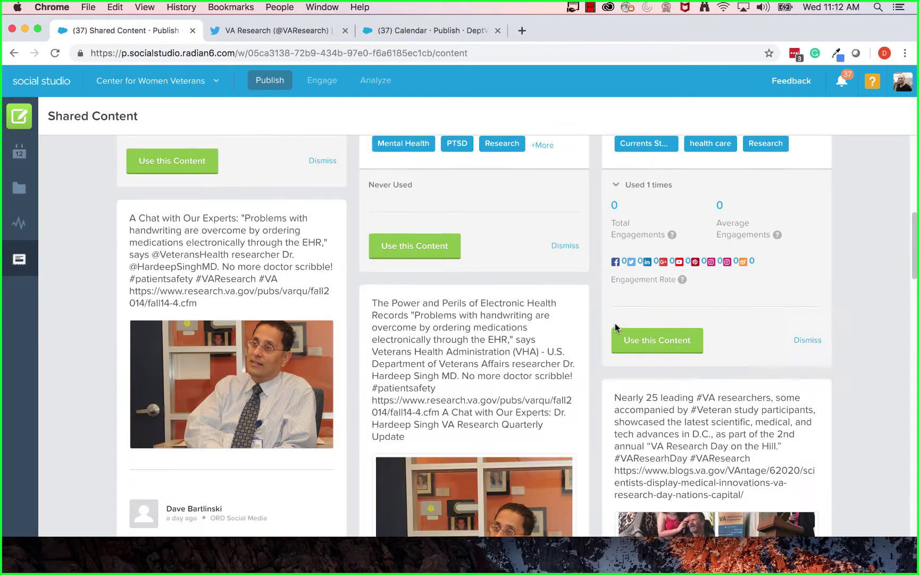
{"action": "scroll", "coordinate": [616, 326], "scroll_direction": "down", "scroll_amount": 6}
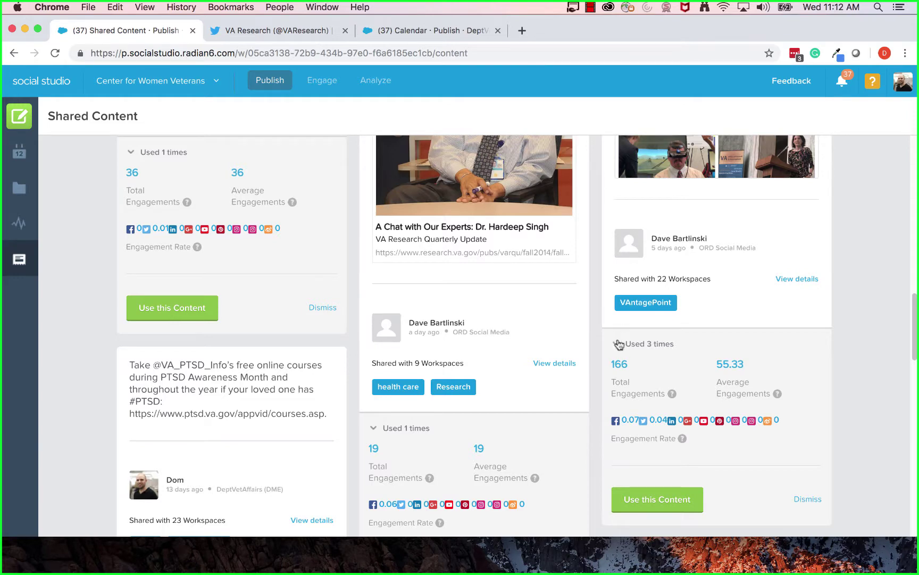
{"action": "scroll", "coordinate": [619, 345], "scroll_direction": "up", "scroll_amount": 18}
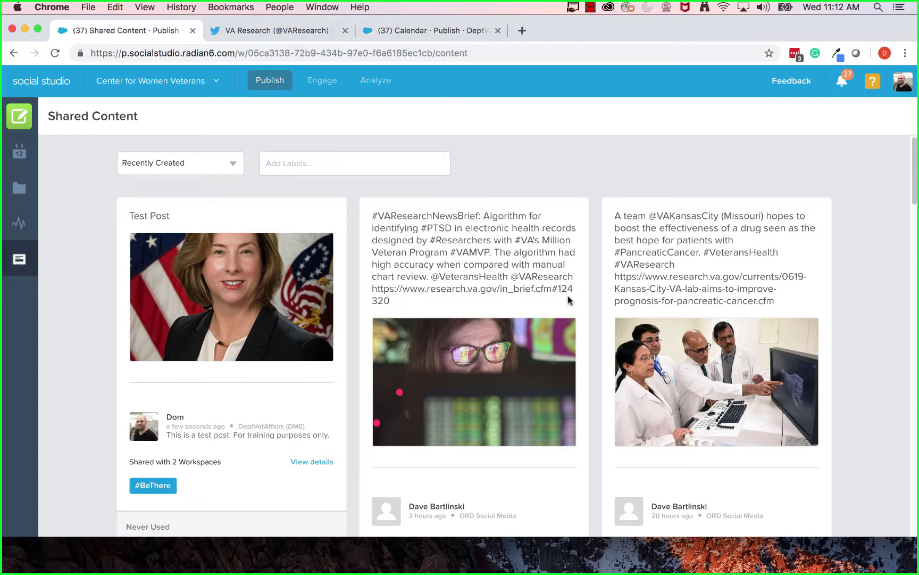
{"action": "scroll", "coordinate": [567, 295], "scroll_direction": "down", "scroll_amount": 16}
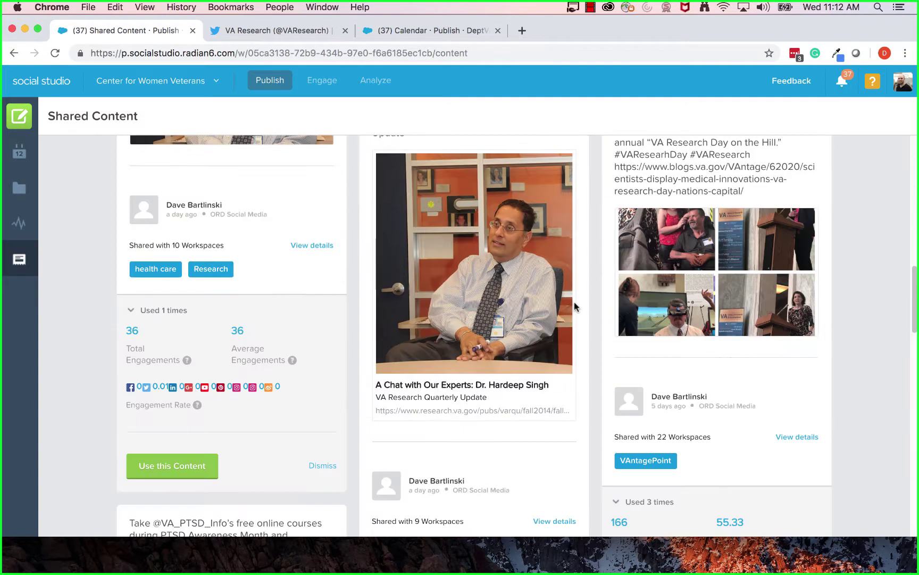
{"action": "scroll", "coordinate": [576, 305], "scroll_direction": "up", "scroll_amount": 1}
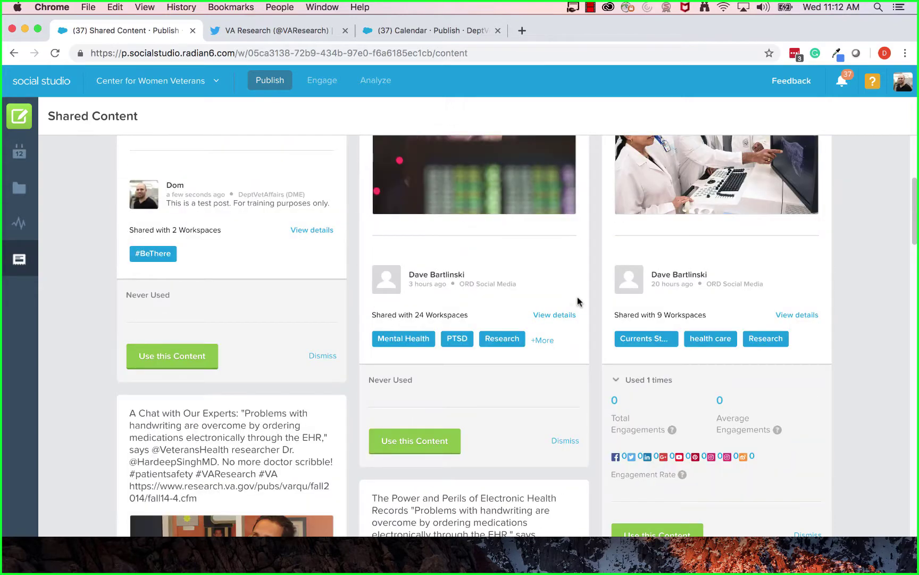
Step: Show the post types available for using the #VAResearchNewsBrief shared content about identifying PTSD
{"action": "scroll", "coordinate": [578, 302], "scroll_direction": "up", "scroll_amount": 4}
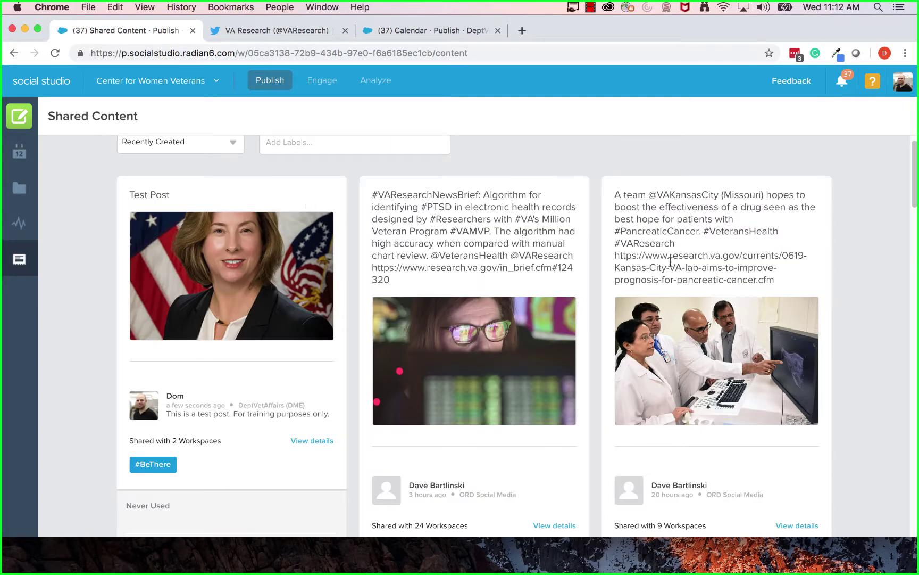
{"action": "scroll", "coordinate": [457, 364], "scroll_direction": "down", "scroll_amount": 5}
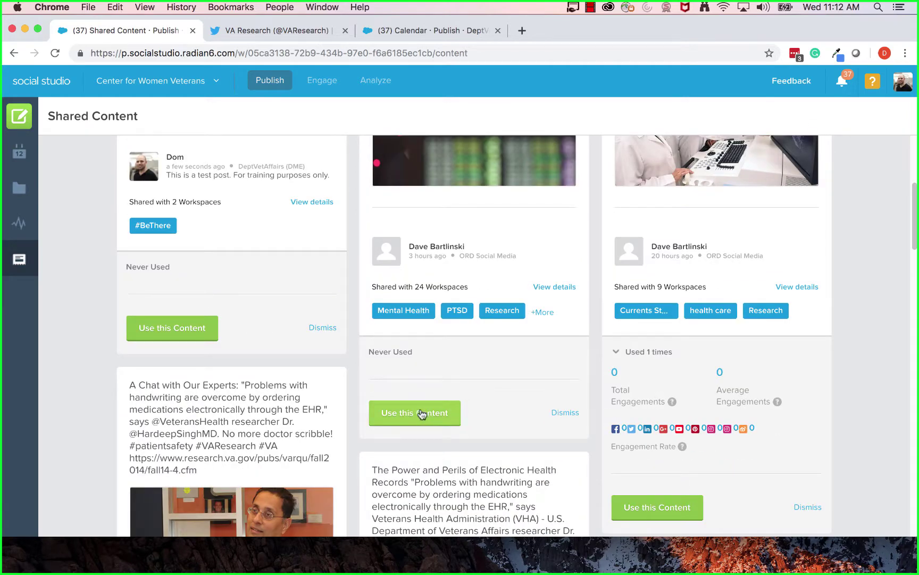
{"action": "left_click", "coordinate": [421, 413]}
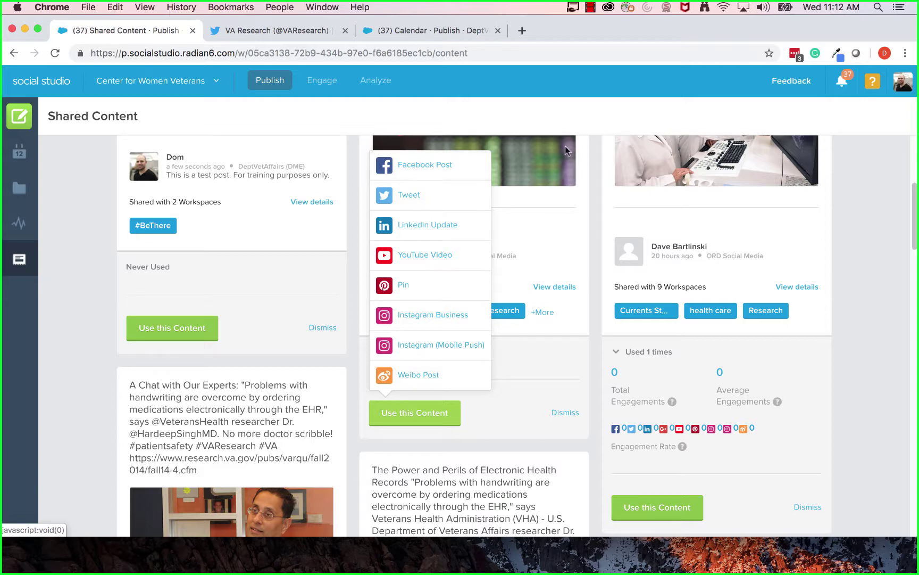
Step: Dismiss the shared Test Post content labelled #BeThere from the Center for Women Veterans workspace
{"action": "left_click", "coordinate": [869, 226]}
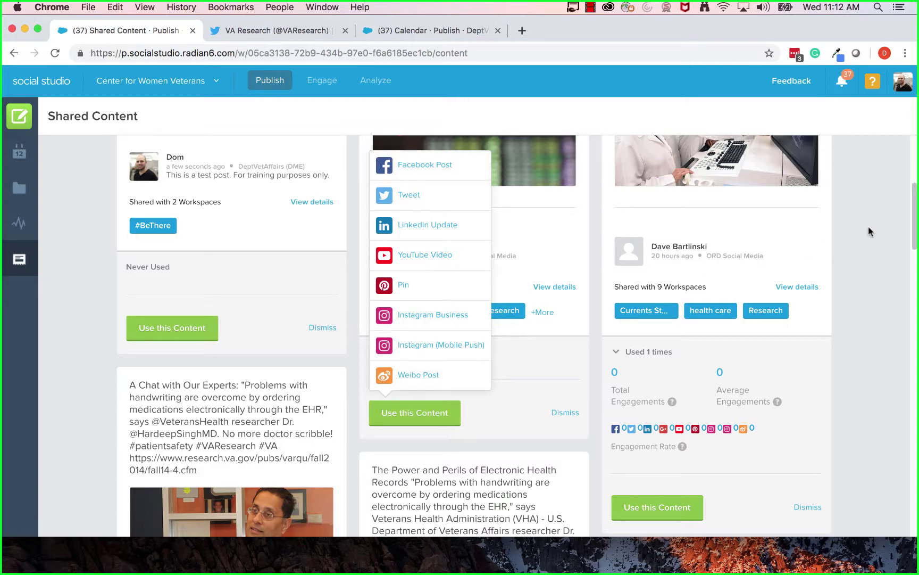
{"action": "left_click", "coordinate": [179, 85]}
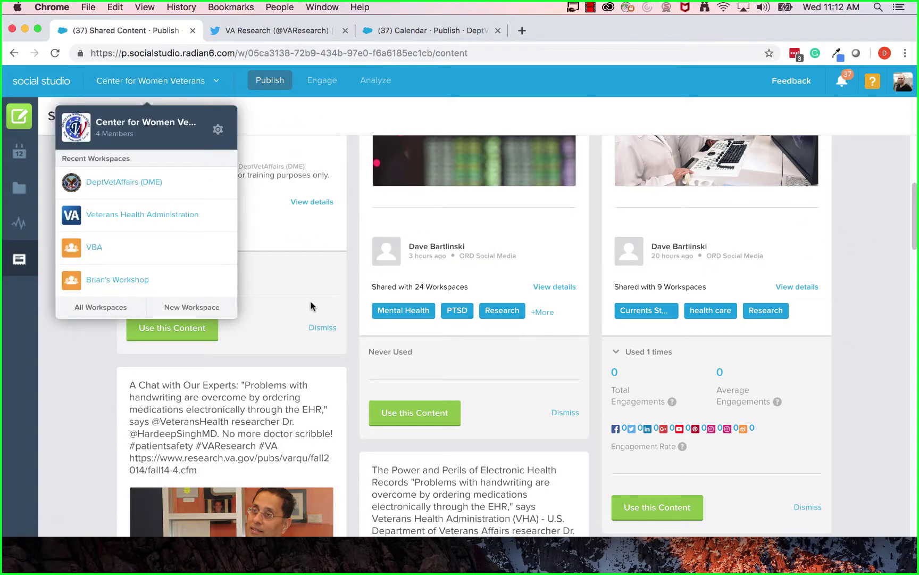
{"action": "left_click", "coordinate": [330, 299]}
{"action": "left_click", "coordinate": [325, 327]}
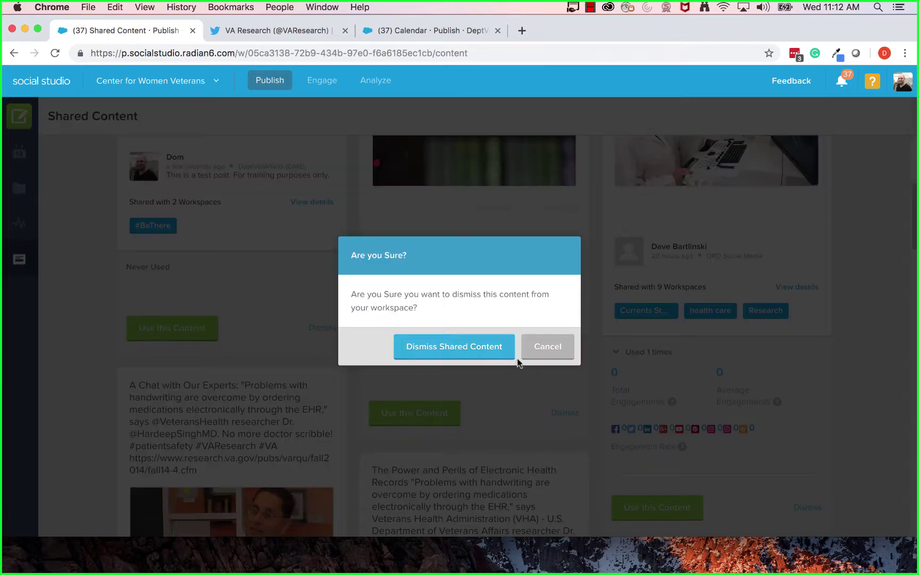
{"action": "left_click", "coordinate": [458, 346]}
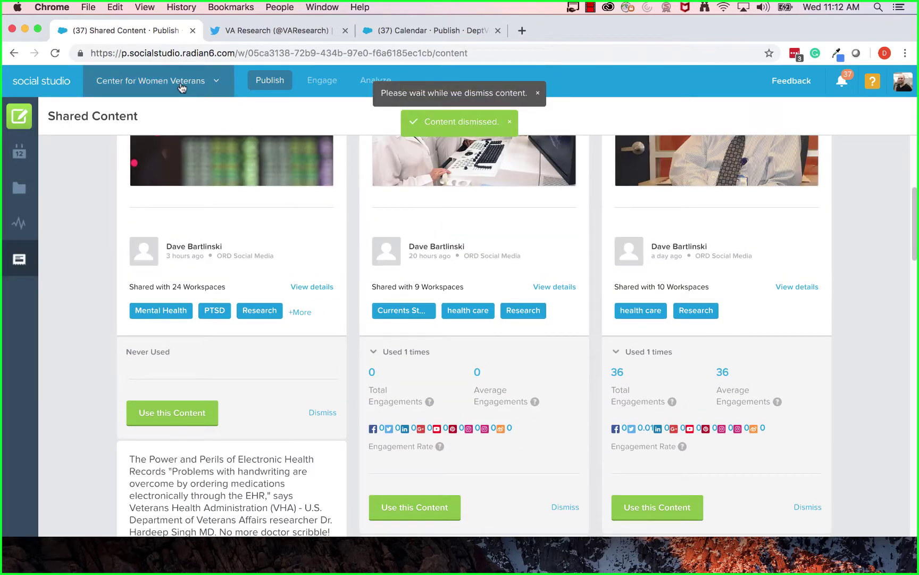
Step: In the DeptVetAffairs (DME) workspace calendar, delete the Test Post tweet scheduled for Jul 4, 2019 at 10:30am
{"action": "left_click", "coordinate": [160, 81]}
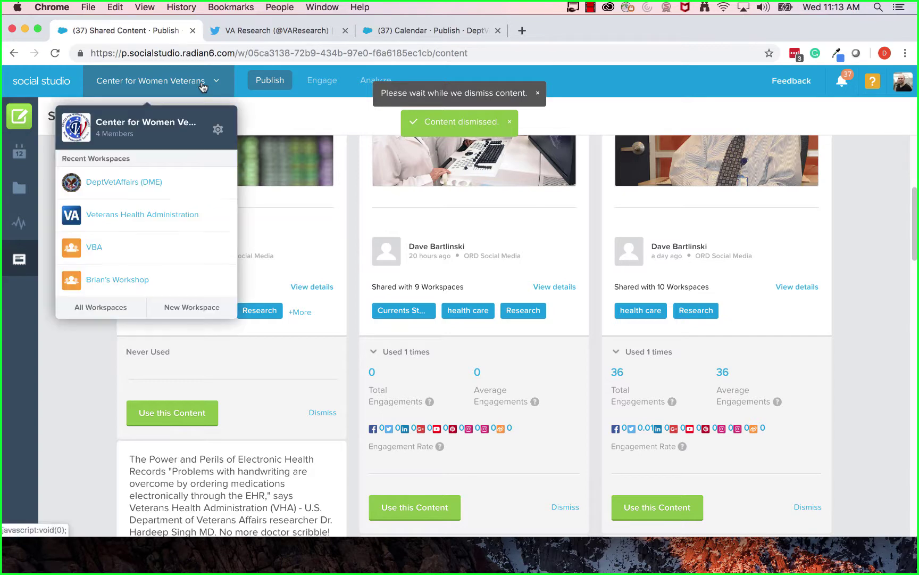
{"action": "left_click", "coordinate": [151, 181]}
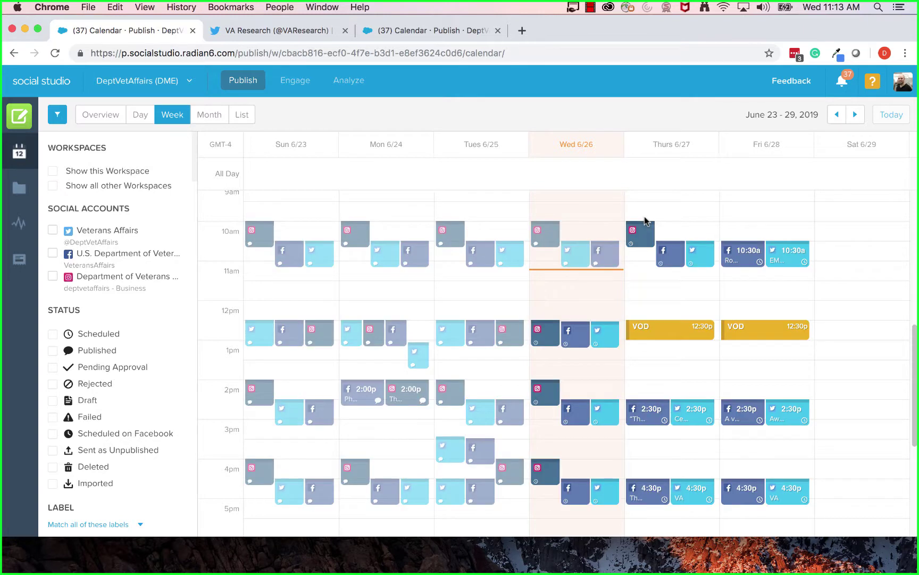
{"action": "left_click", "coordinate": [855, 115]}
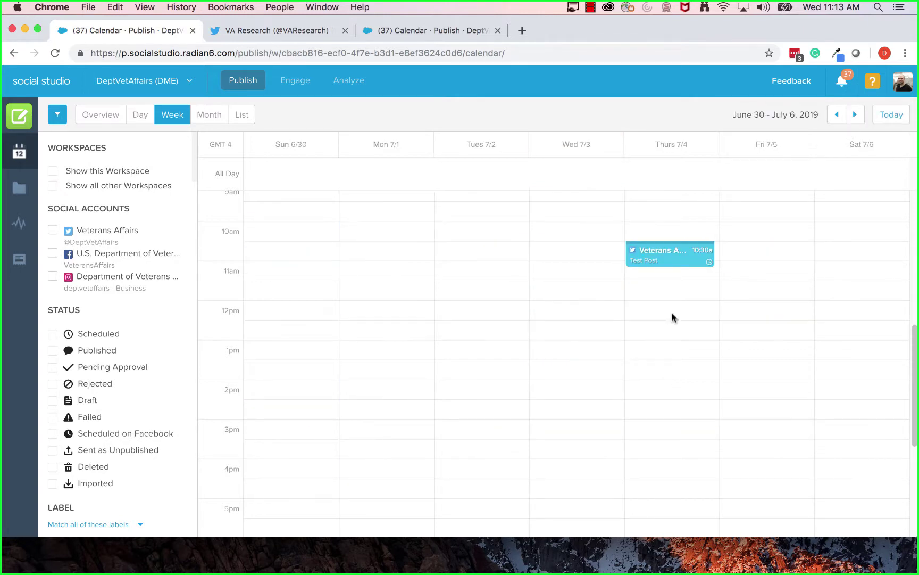
{"action": "left_click", "coordinate": [686, 259]}
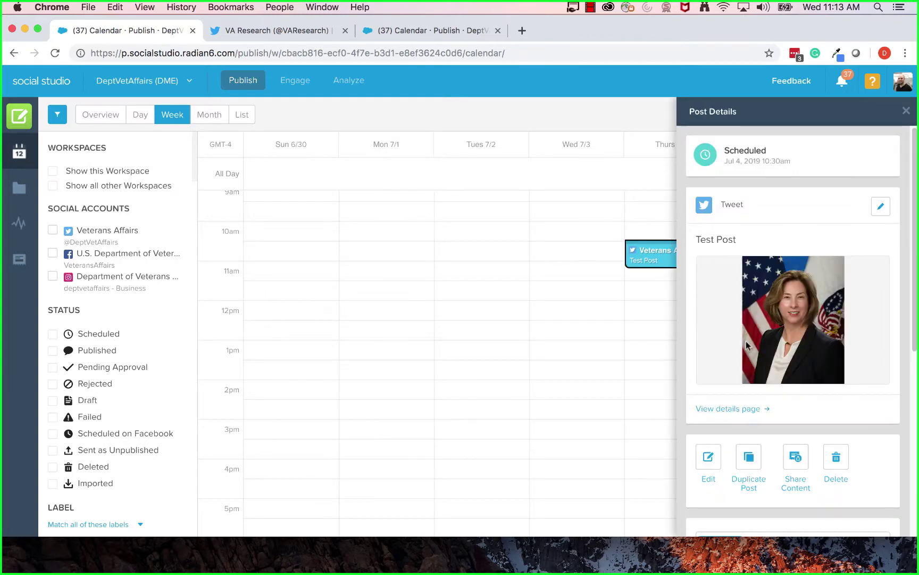
{"action": "left_click", "coordinate": [839, 461]}
{"action": "left_click", "coordinate": [571, 126]}
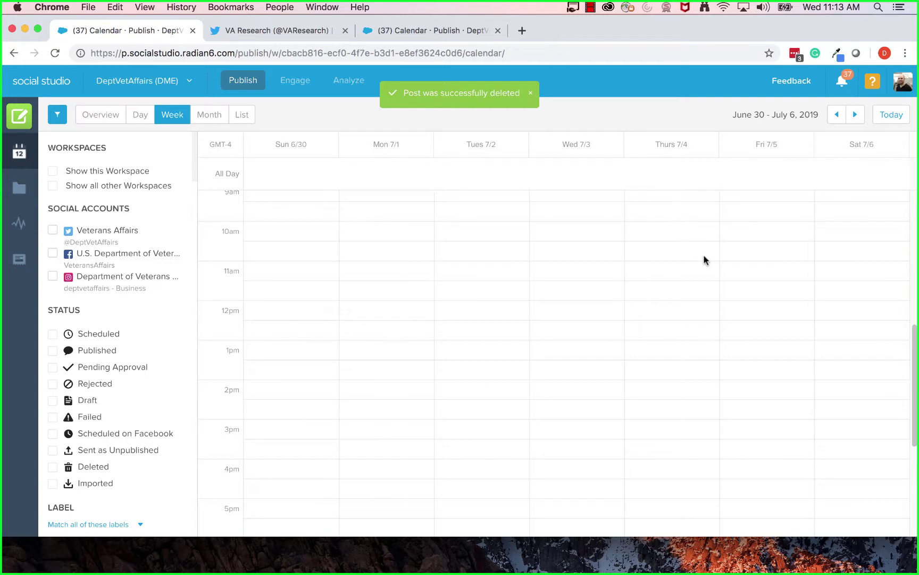
Step: Examine the workspace's performance summary for the last 7 days across Facebook, Twitter, Instagram and the other networks, down to the post reports
{"action": "left_click", "coordinate": [19, 224]}
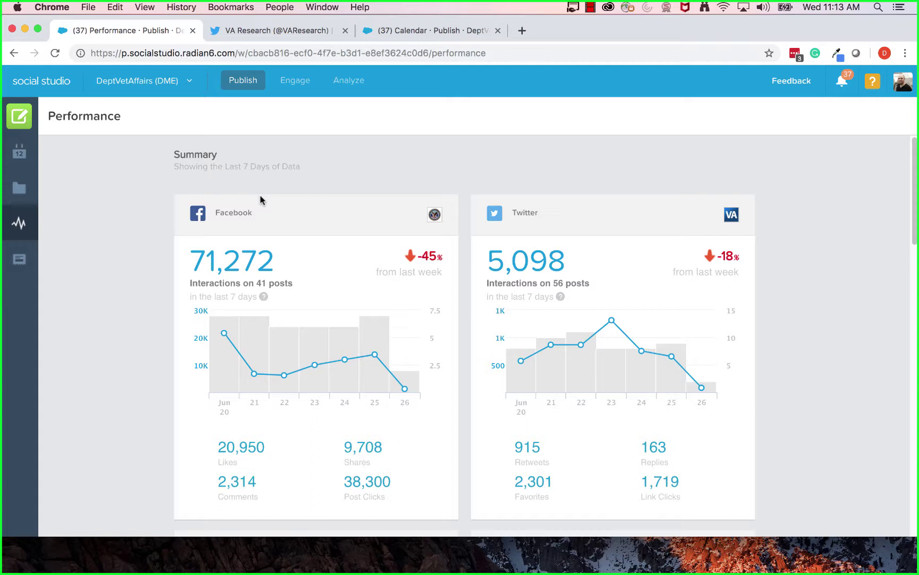
{"action": "scroll", "coordinate": [140, 291], "scroll_direction": "down", "scroll_amount": 2}
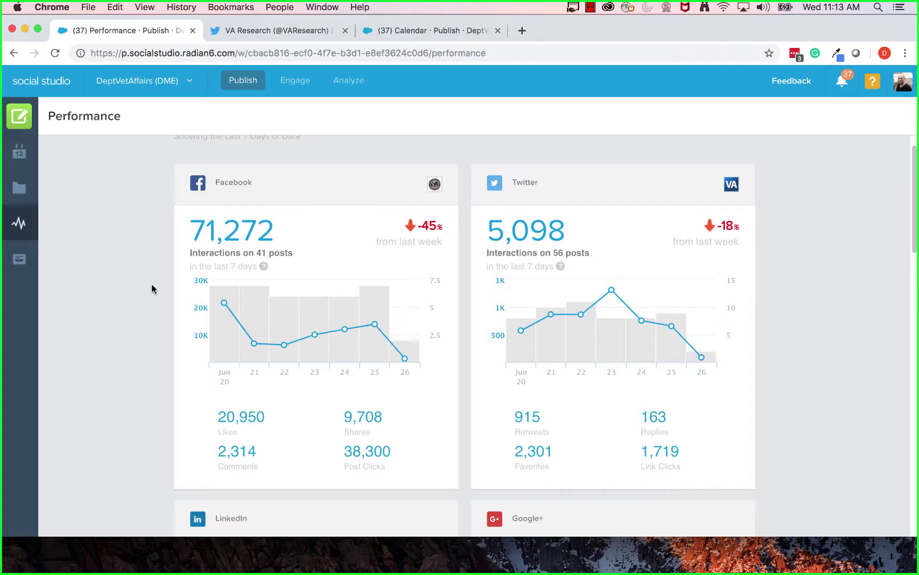
{"action": "scroll", "coordinate": [151, 289], "scroll_direction": "down", "scroll_amount": 2}
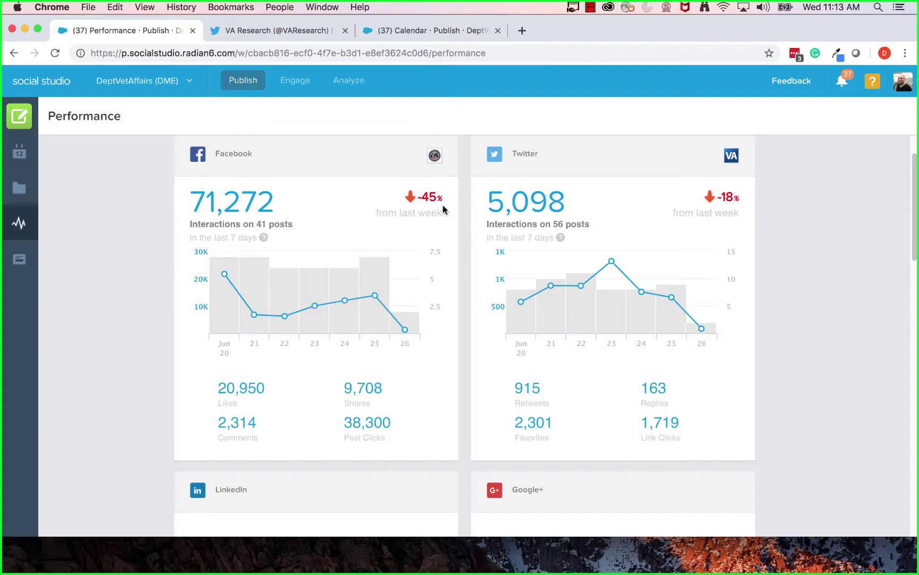
{"action": "scroll", "coordinate": [142, 329], "scroll_direction": "down", "scroll_amount": 2}
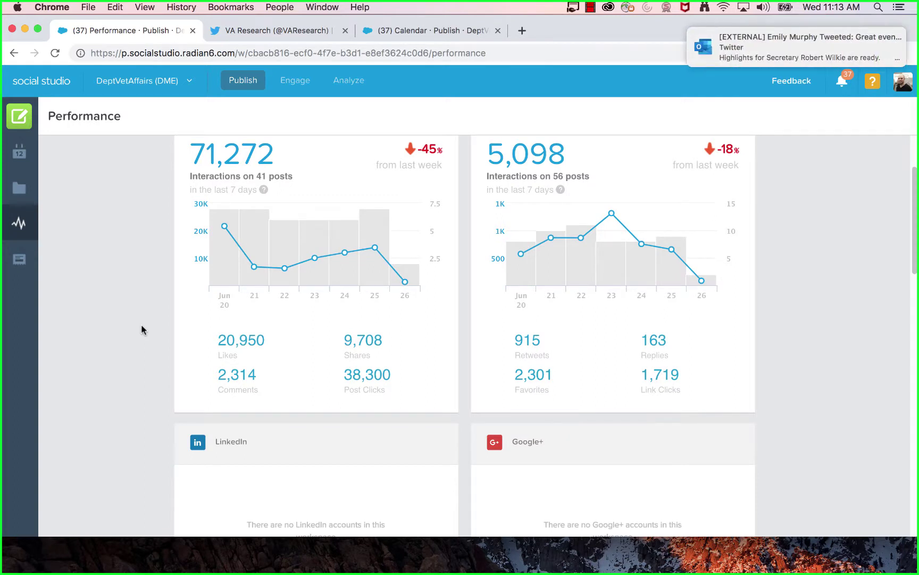
{"action": "scroll", "coordinate": [134, 326], "scroll_direction": "down", "scroll_amount": 1}
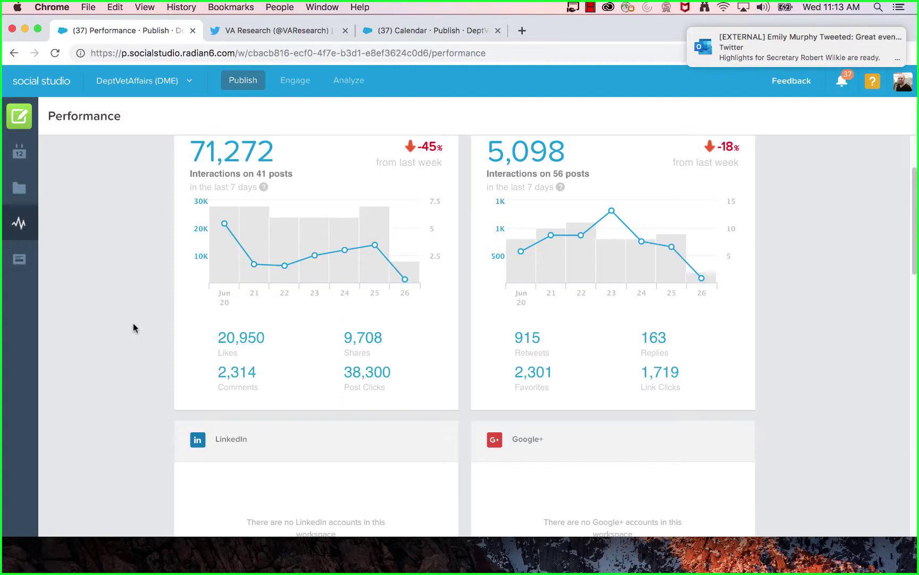
{"action": "scroll", "coordinate": [133, 324], "scroll_direction": "down", "scroll_amount": 3}
{"action": "scroll", "coordinate": [129, 328], "scroll_direction": "down", "scroll_amount": 2}
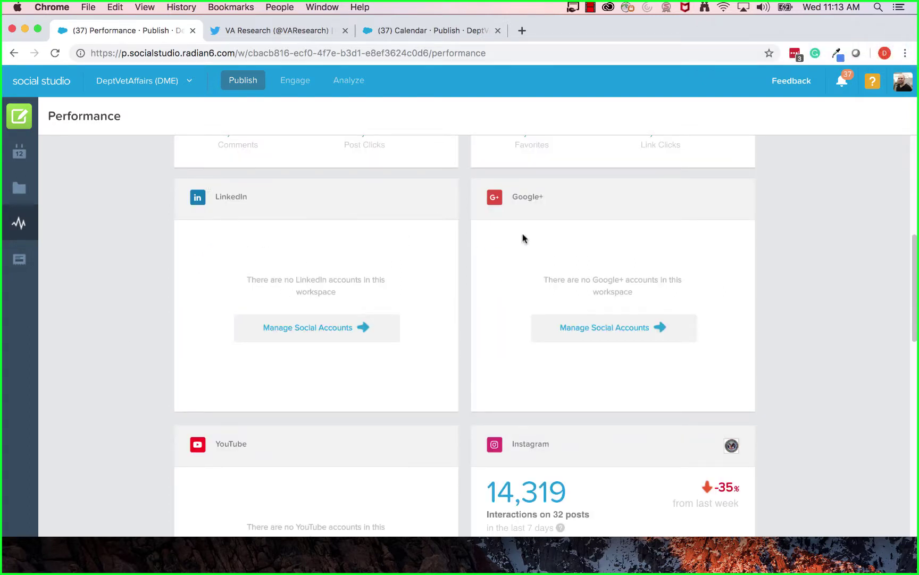
{"action": "scroll", "coordinate": [541, 246], "scroll_direction": "down", "scroll_amount": 3}
{"action": "scroll", "coordinate": [607, 361], "scroll_direction": "down", "scroll_amount": 2}
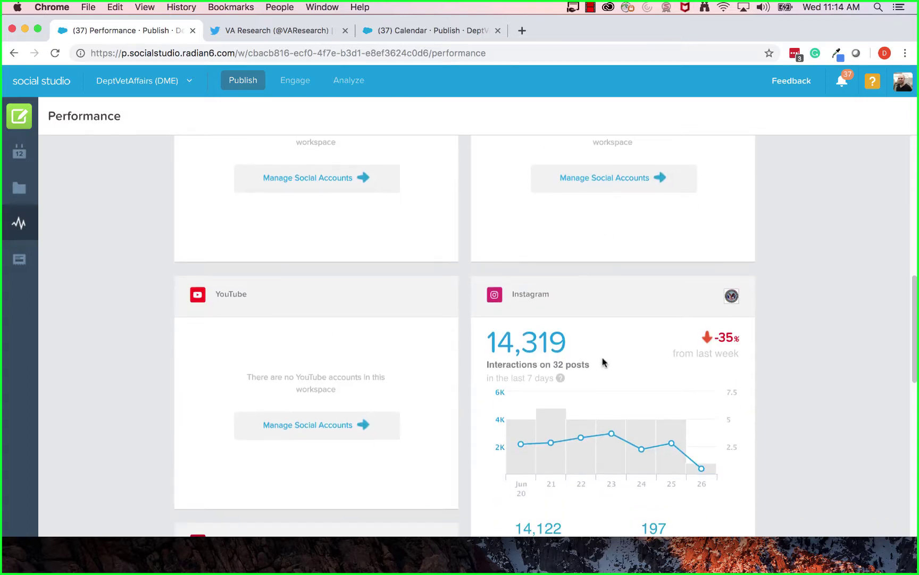
{"action": "scroll", "coordinate": [602, 358], "scroll_direction": "down", "scroll_amount": 1}
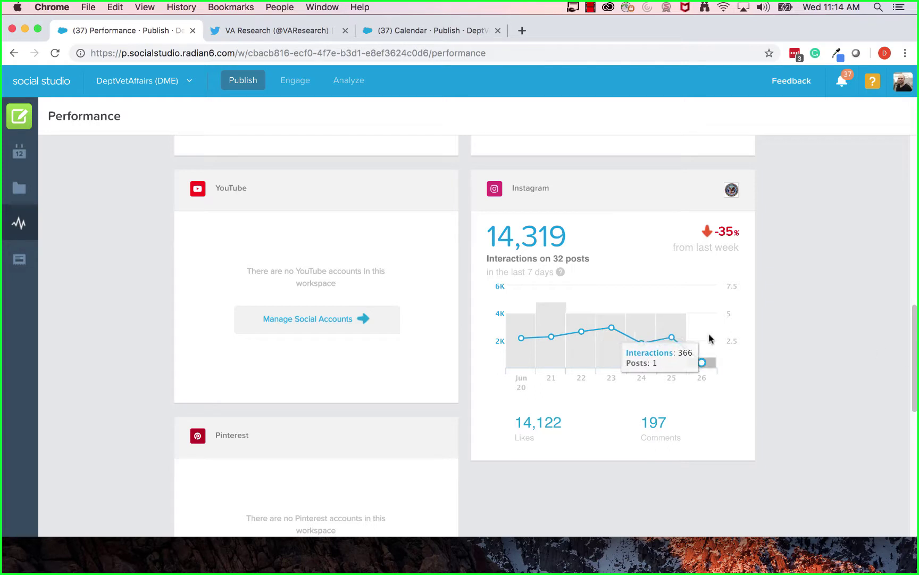
{"action": "scroll", "coordinate": [708, 333], "scroll_direction": "down", "scroll_amount": 4}
{"action": "scroll", "coordinate": [702, 339], "scroll_direction": "down", "scroll_amount": 7}
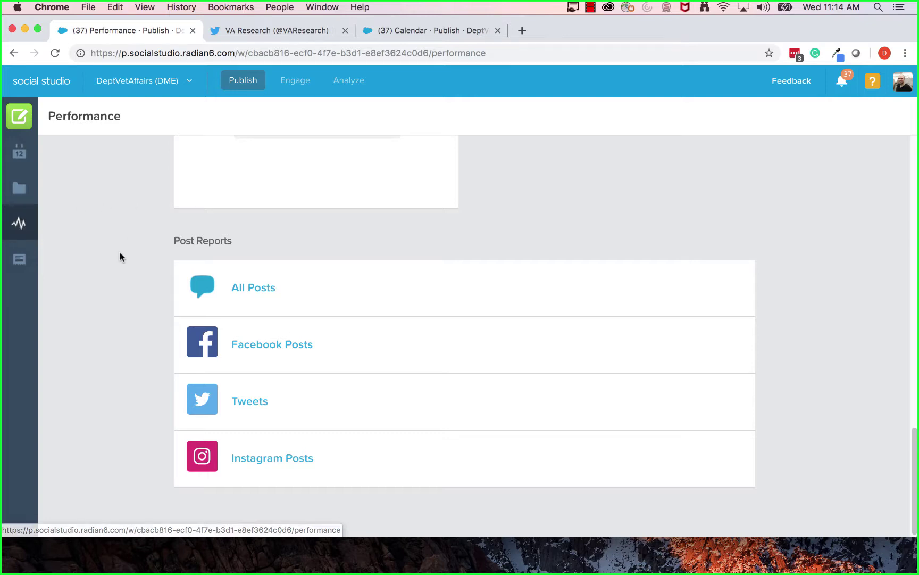
Step: Open the All Posts report from the performance page
{"action": "left_click", "coordinate": [19, 224]}
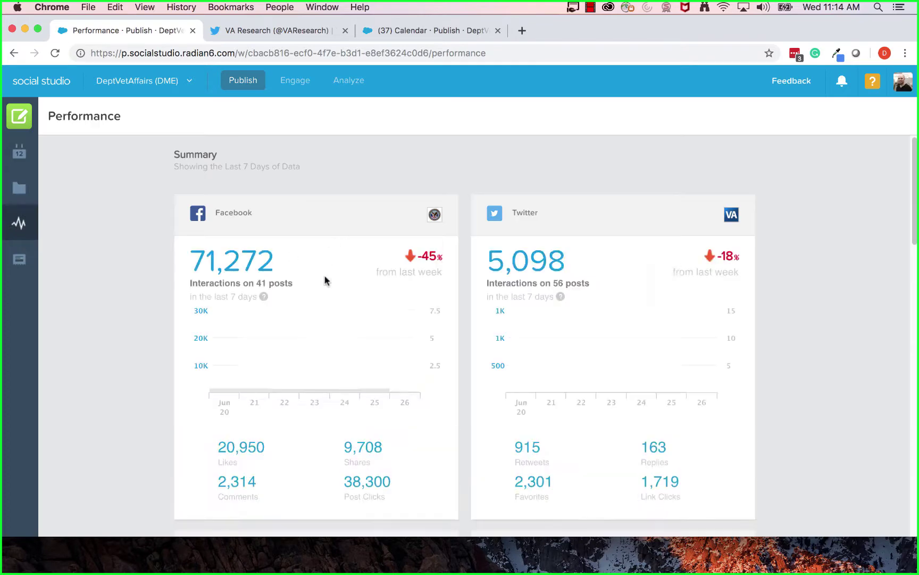
{"action": "scroll", "coordinate": [145, 290], "scroll_direction": "down", "scroll_amount": 3}
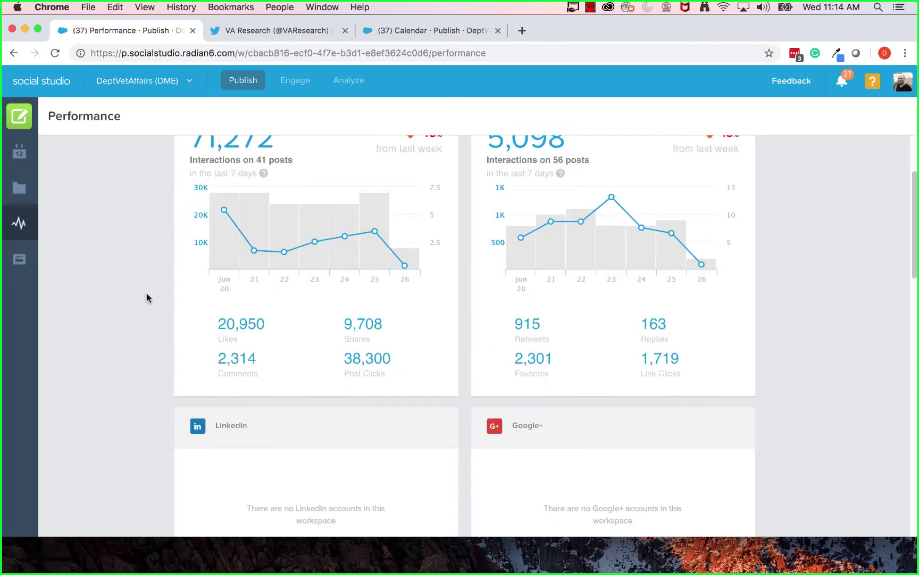
{"action": "scroll", "coordinate": [146, 292], "scroll_direction": "up", "scroll_amount": 3}
{"action": "scroll", "coordinate": [146, 292], "scroll_direction": "down", "scroll_amount": 15}
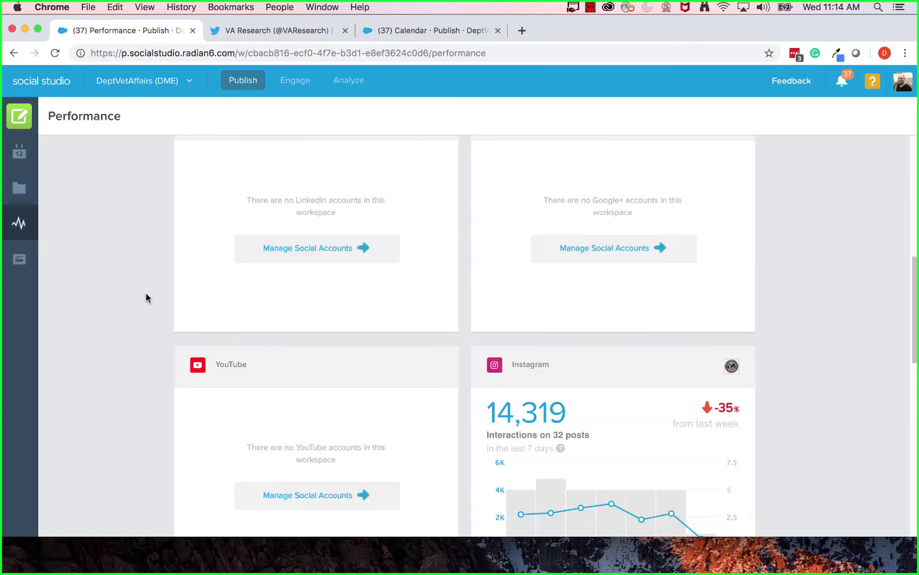
{"action": "scroll", "coordinate": [146, 297], "scroll_direction": "down", "scroll_amount": 3}
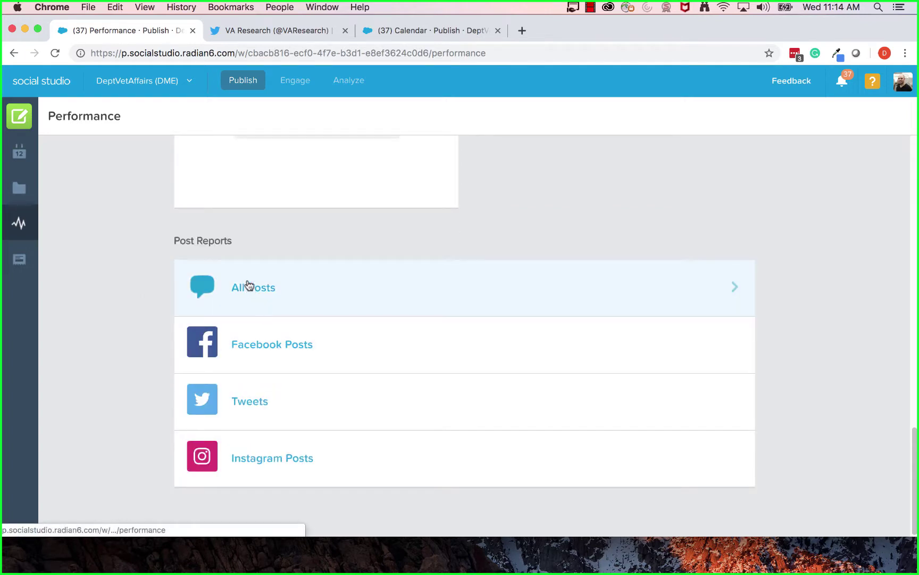
{"action": "left_click", "coordinate": [281, 297]}
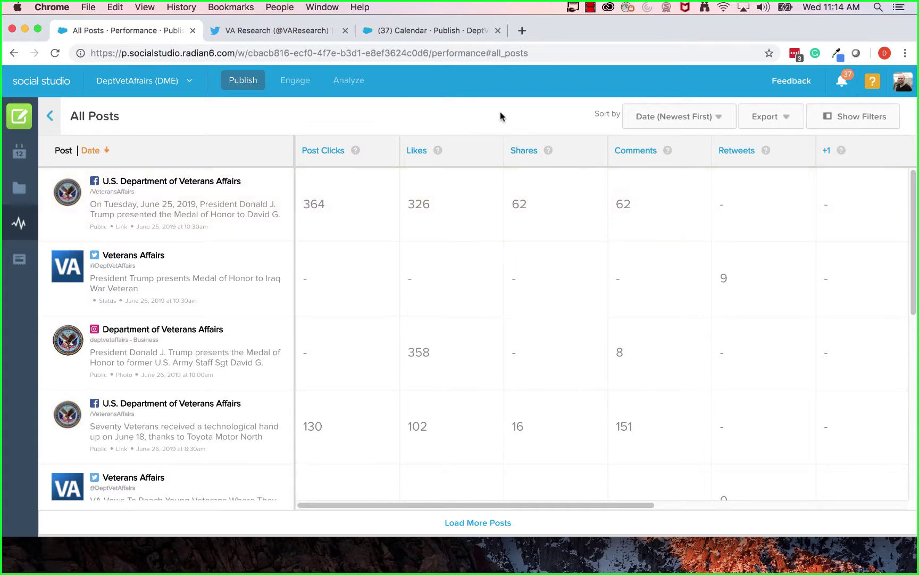
Step: Set up the report's filters with the PTSD label and a start date of 06/01/2019
{"action": "left_click", "coordinate": [870, 118]}
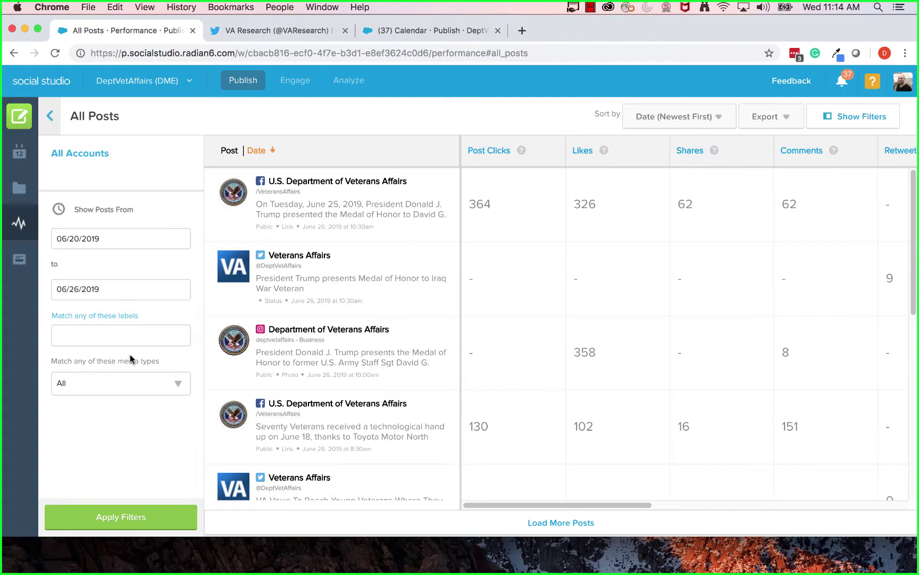
{"action": "left_click", "coordinate": [115, 342]}
{"action": "type", "text": "PTSD"}
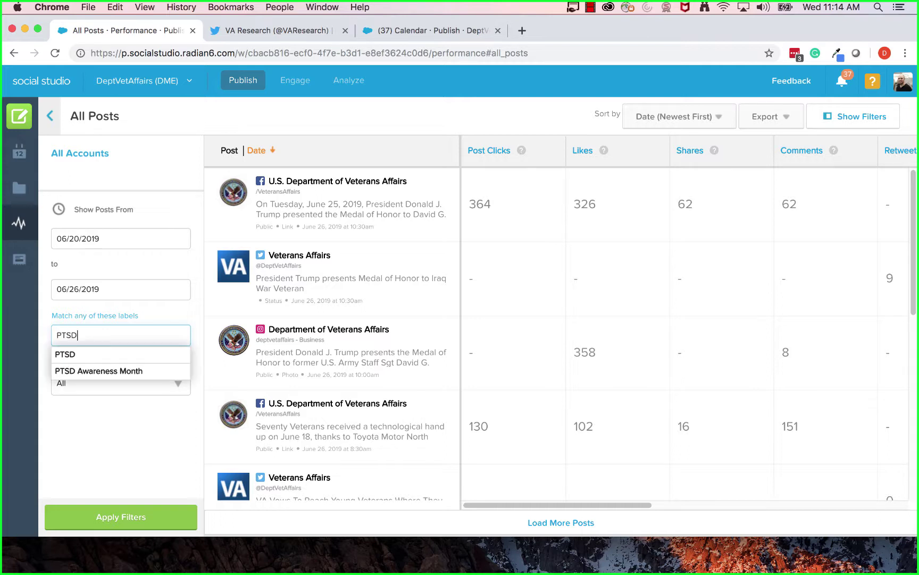
{"action": "left_click", "coordinate": [67, 354]}
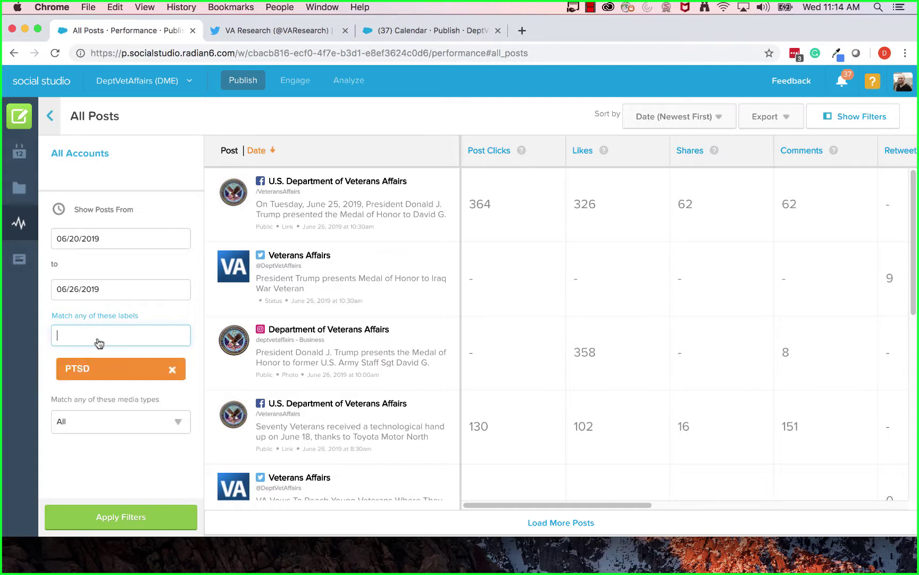
{"action": "left_click", "coordinate": [116, 291]}
{"action": "left_click", "coordinate": [118, 239]}
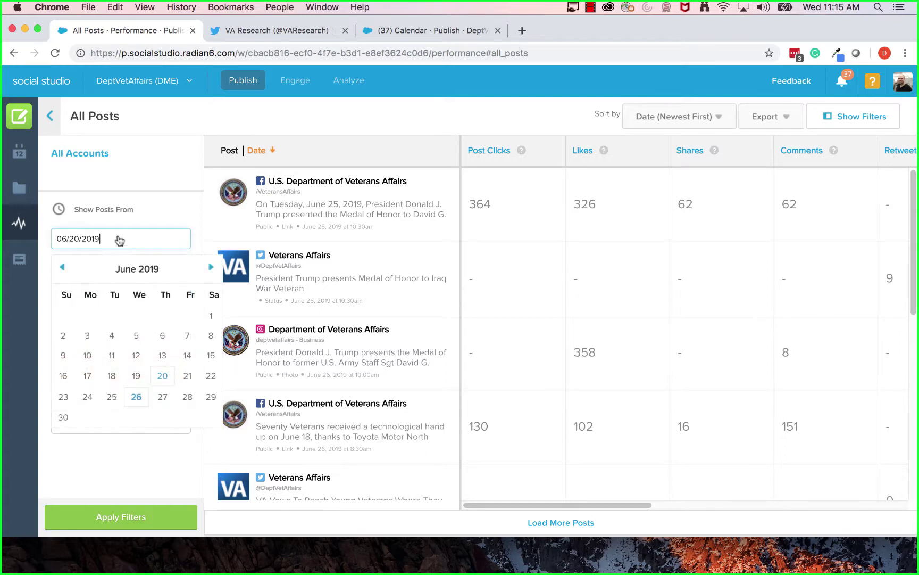
{"action": "left_click", "coordinate": [211, 315]}
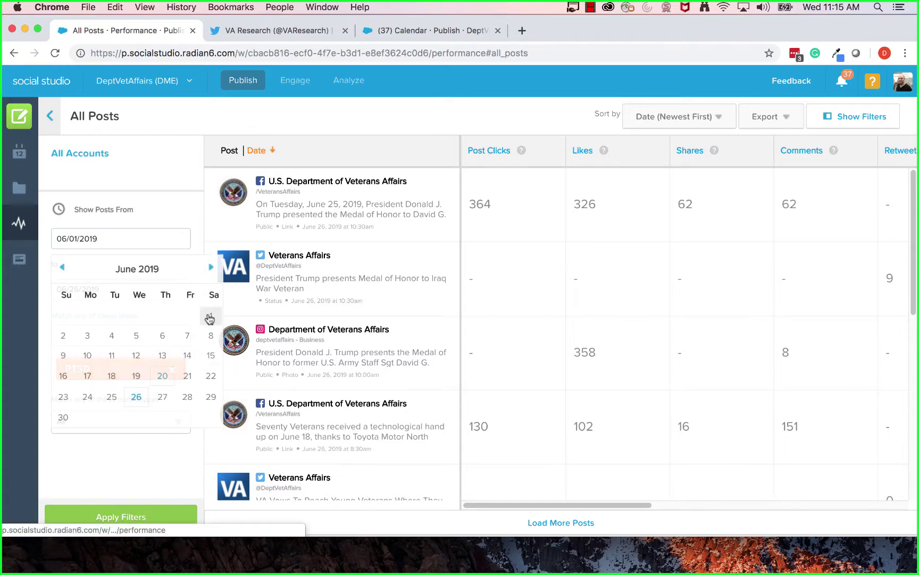
Step: Add the PTSD Awareness Month label to the filters and apply them to the report
{"action": "left_click", "coordinate": [102, 339]}
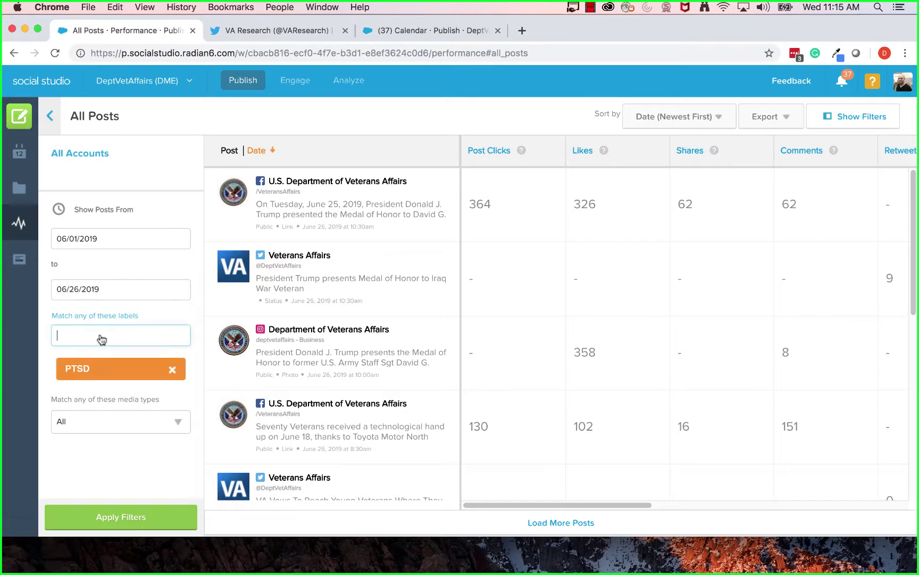
{"action": "type", "text": "PTSD"}
{"action": "left_click", "coordinate": [113, 372]}
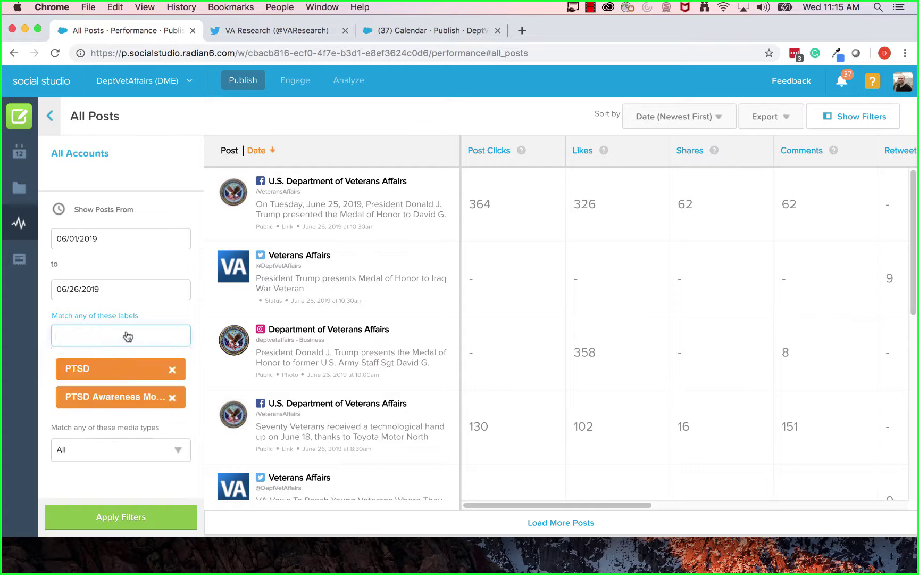
{"action": "left_click", "coordinate": [123, 517]}
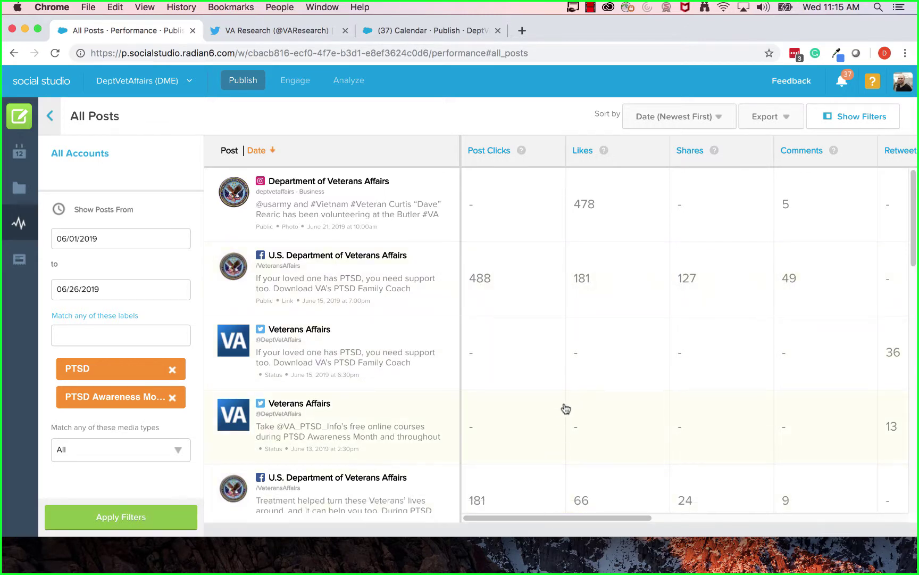
Step: Look through the filtered PTSD posts, comparing their post clicks, likes, shares, comments and retweets
{"action": "scroll", "coordinate": [564, 409], "scroll_direction": "down", "scroll_amount": 10}
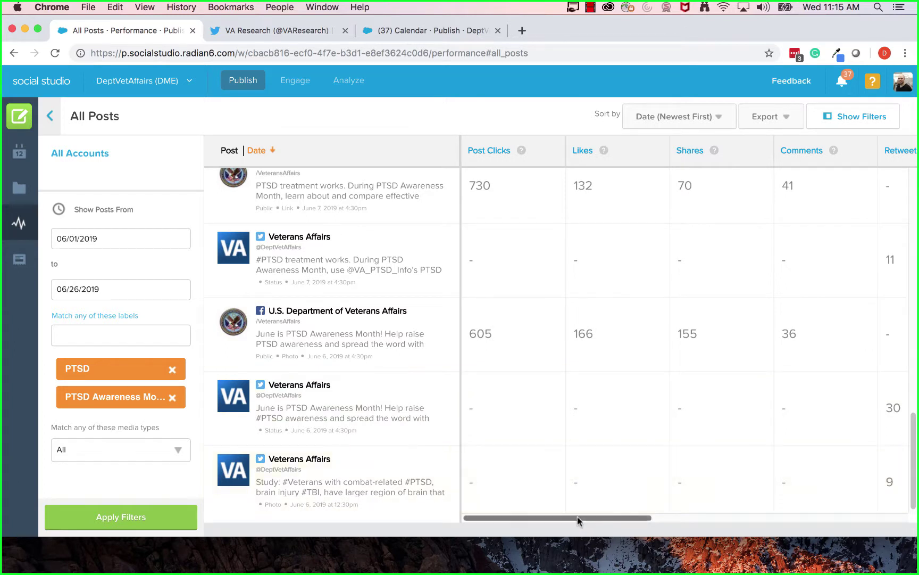
{"action": "left_click_drag", "start_coordinate": [577, 517], "coordinate": [536, 522]}
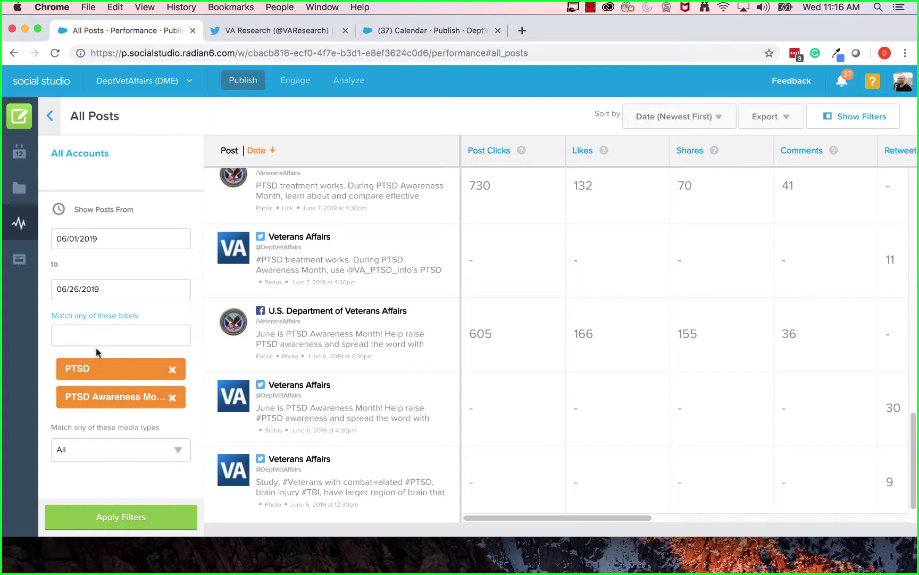
{"action": "scroll", "coordinate": [580, 352], "scroll_direction": "up", "scroll_amount": 10}
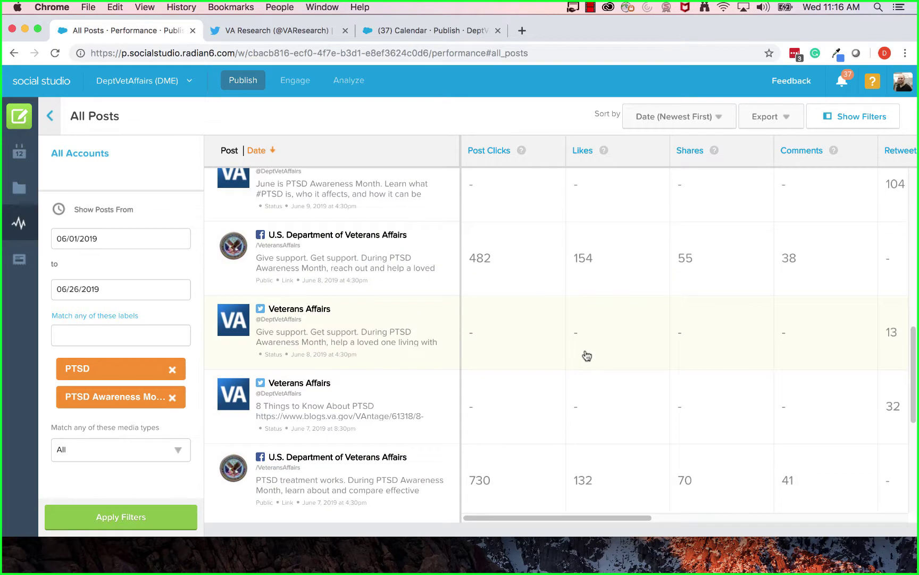
{"action": "scroll", "coordinate": [586, 356], "scroll_direction": "up", "scroll_amount": 3}
{"action": "scroll", "coordinate": [585, 355], "scroll_direction": "down", "scroll_amount": 12}
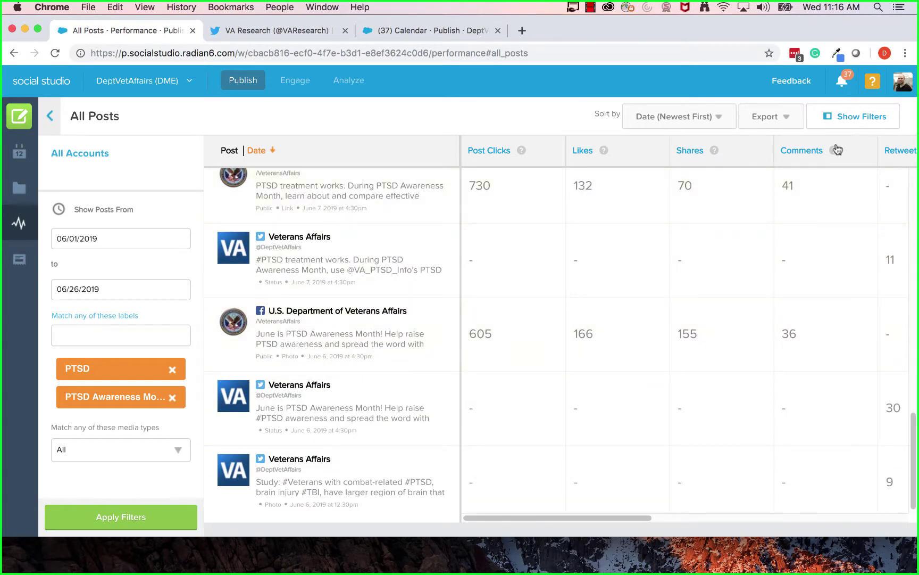
Step: Export all data in the filtered All Posts report as CSV and open the downloaded file in Excel
{"action": "left_click", "coordinate": [793, 119]}
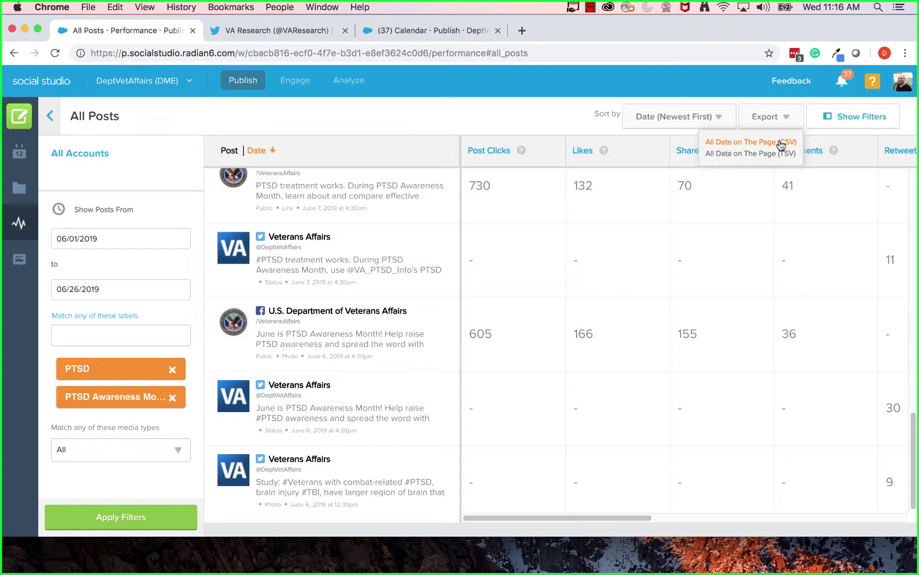
{"action": "left_click", "coordinate": [781, 145]}
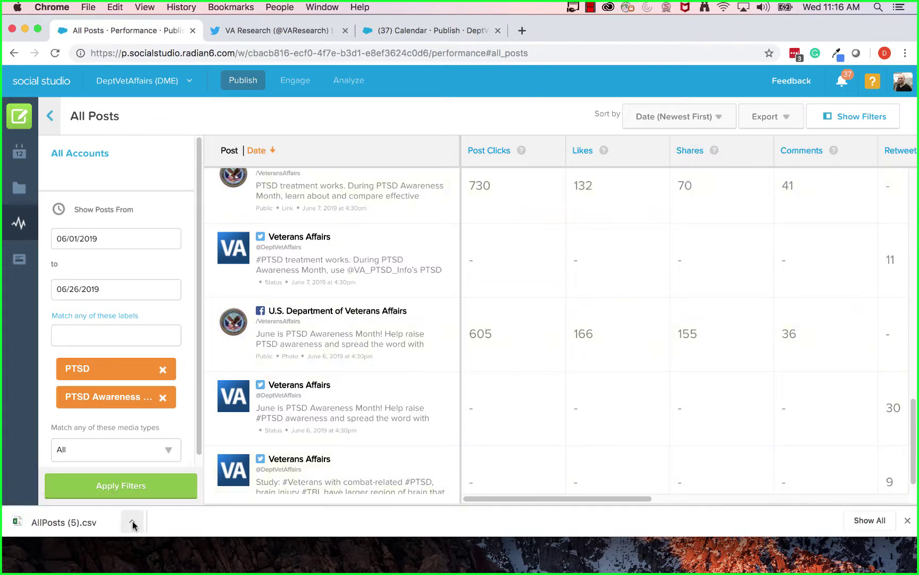
{"action": "left_click", "coordinate": [62, 522]}
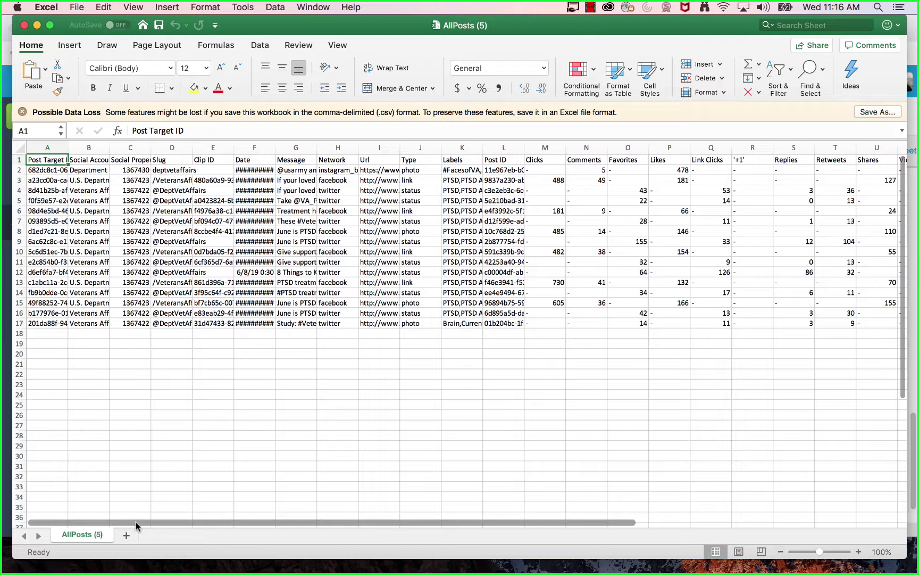
{"action": "mouse_move", "coordinate": [136, 521]}
{"action": "left_mouse_down"}
{"action": "mouse_move", "coordinate": [280, 521]}
{"action": "mouse_move", "coordinate": [127, 524]}
{"action": "left_mouse_up"}
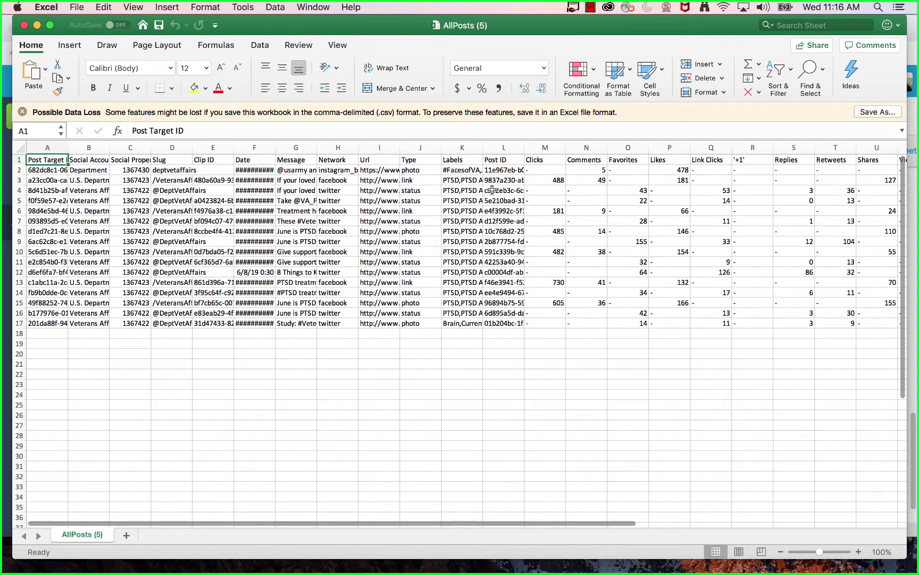
Step: Examine the exported clicks, comments, favorites and likes by network, and select rows 1 to 17 of the sheet
{"action": "left_click", "coordinate": [541, 181]}
{"action": "left_click", "coordinate": [542, 191]}
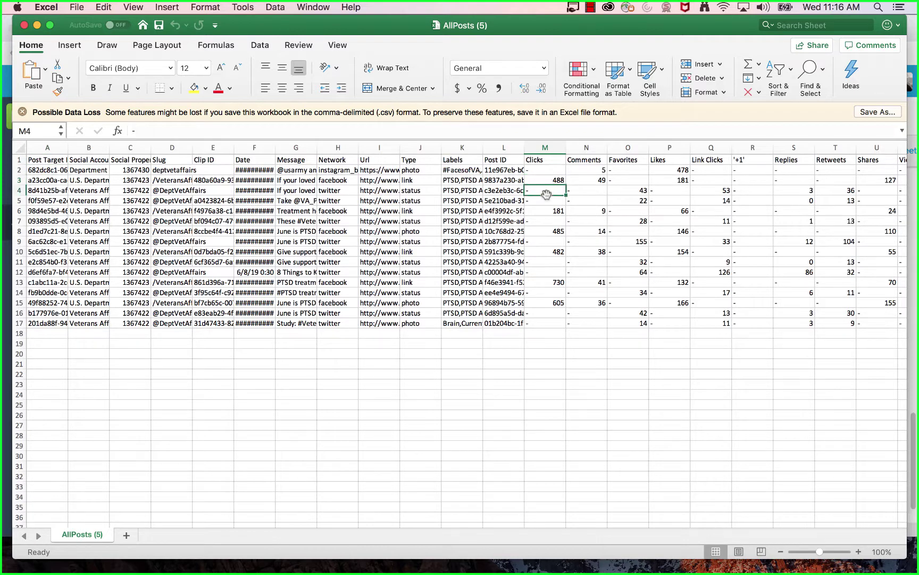
{"action": "left_click", "coordinate": [545, 200]}
{"action": "left_click", "coordinate": [547, 171]}
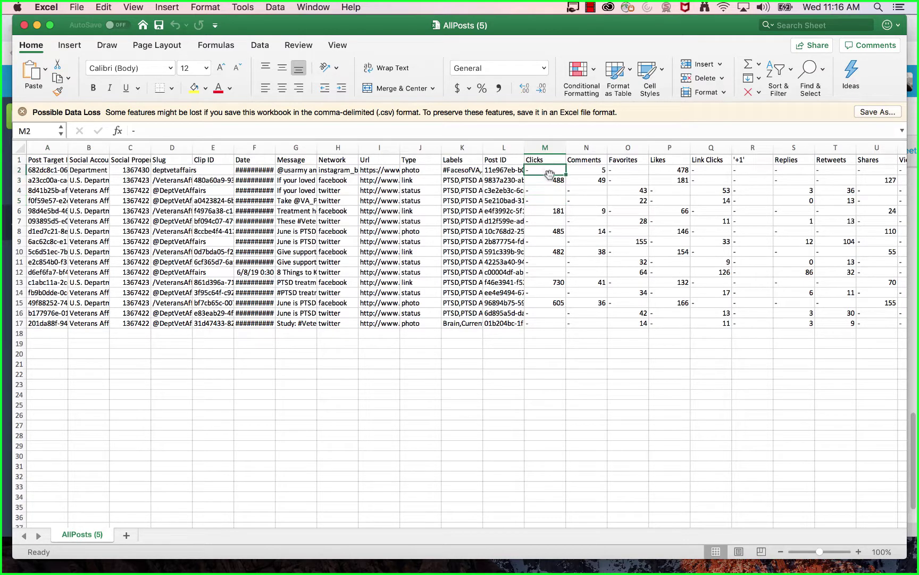
{"action": "left_click", "coordinate": [562, 181]}
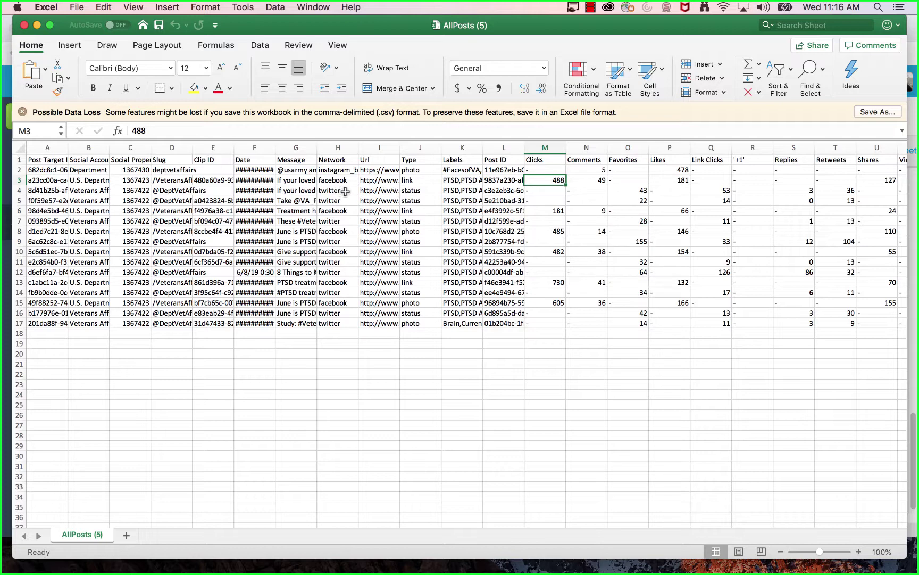
{"action": "left_click", "coordinate": [450, 182]}
{"action": "left_click", "coordinate": [339, 180]}
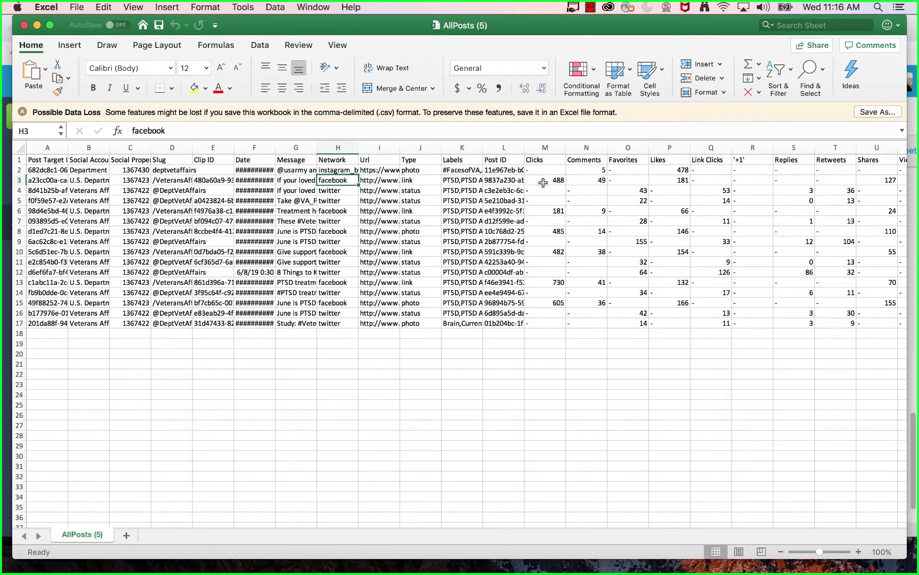
{"action": "left_click", "coordinate": [548, 182]}
{"action": "left_click", "coordinate": [604, 181]}
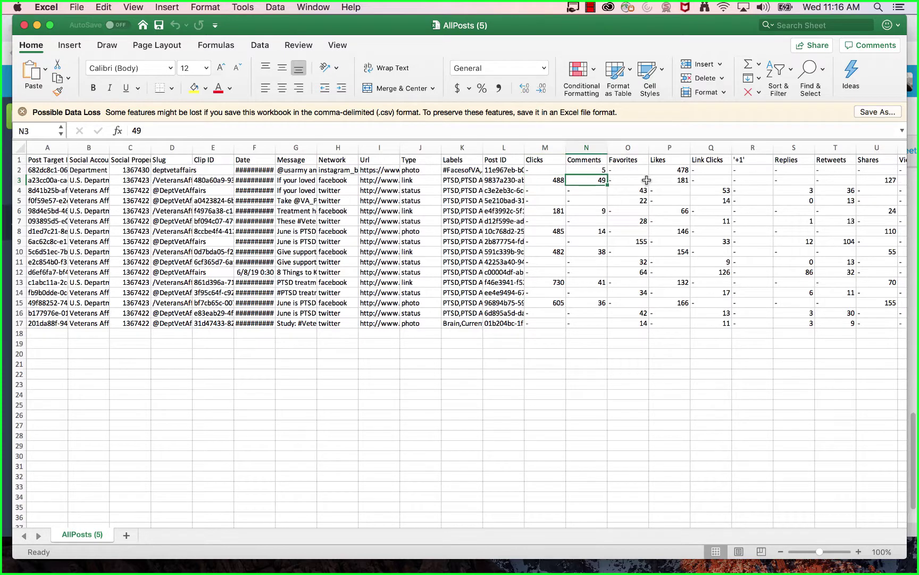
{"action": "left_click", "coordinate": [597, 168]}
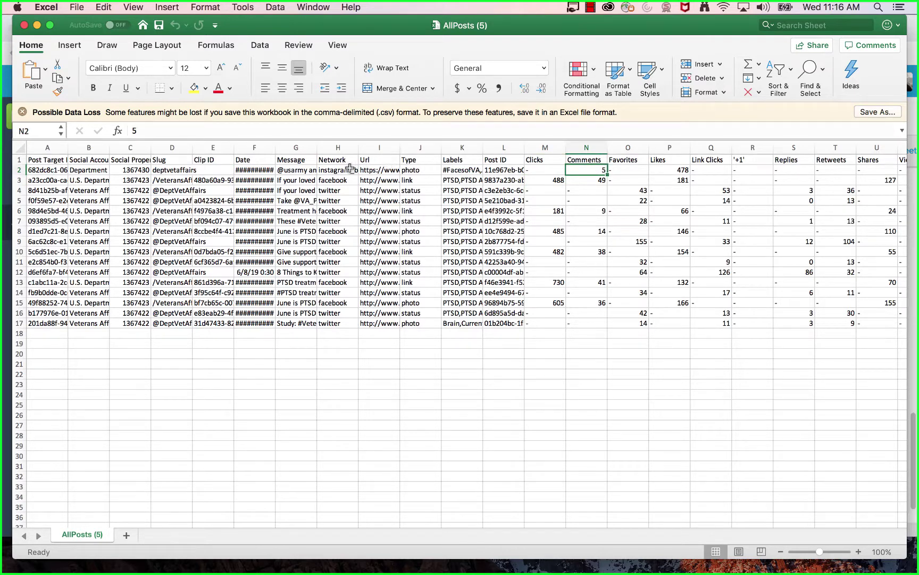
{"action": "left_click", "coordinate": [625, 167]}
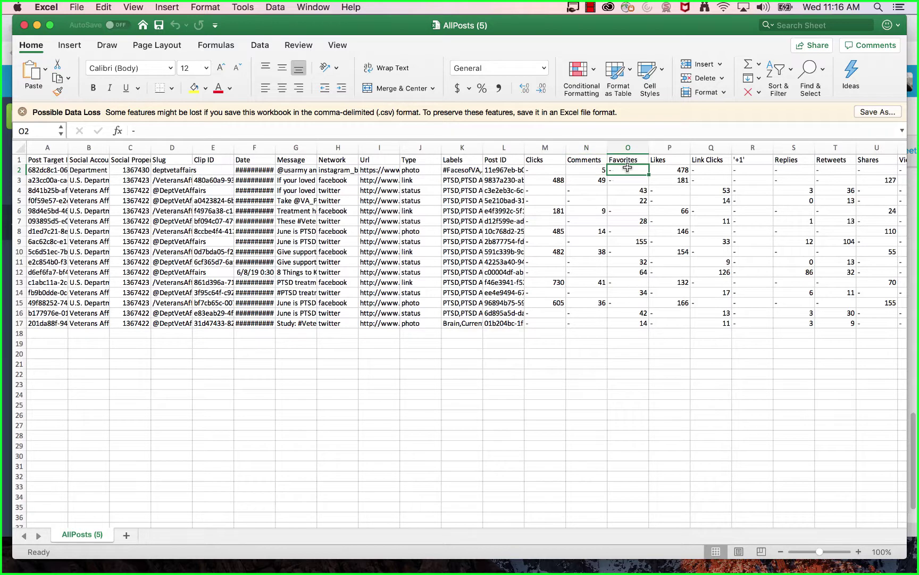
{"action": "left_click", "coordinate": [668, 169]}
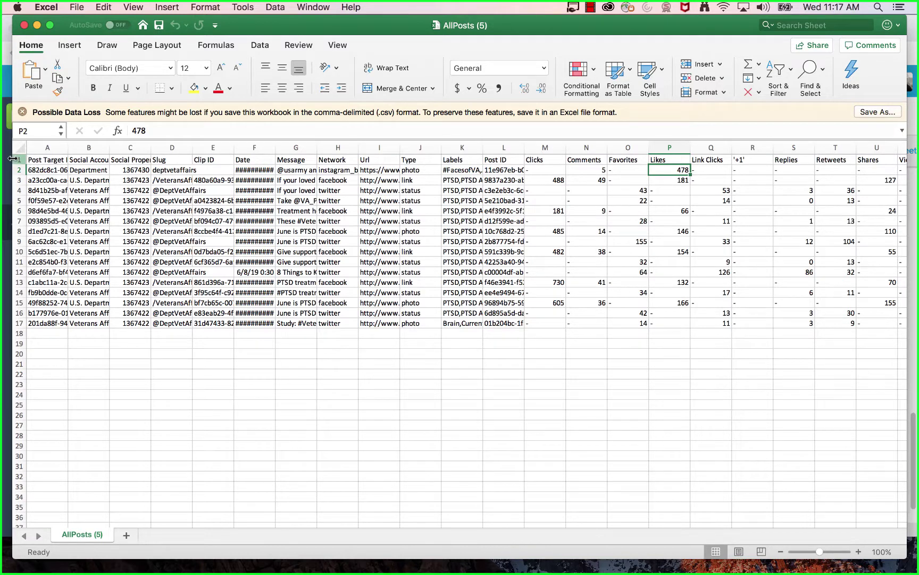
{"action": "left_click_drag", "start_coordinate": [18, 160], "coordinate": [42, 323]}
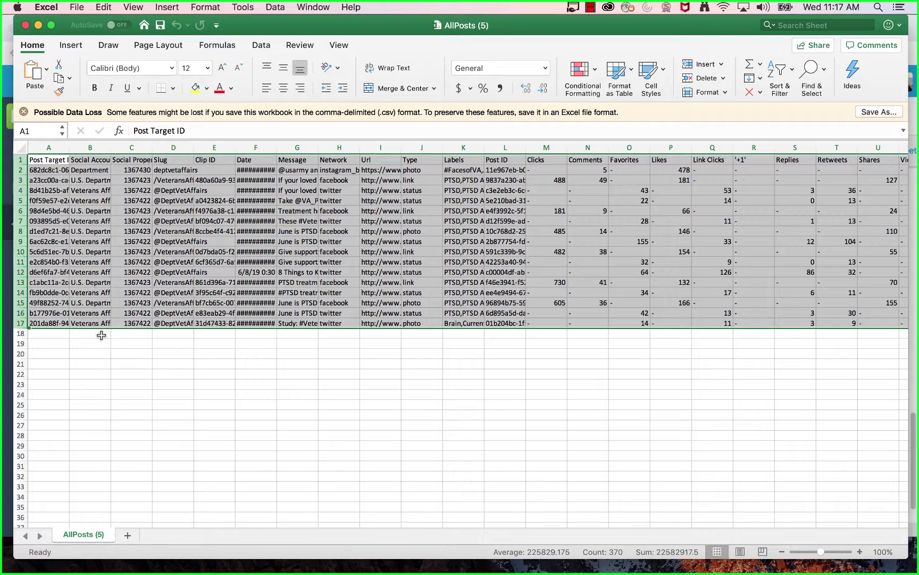
Step: Switch back to Chrome and open the Facebook Posts report from the performance page
{"action": "key", "text": "super+Tab"}
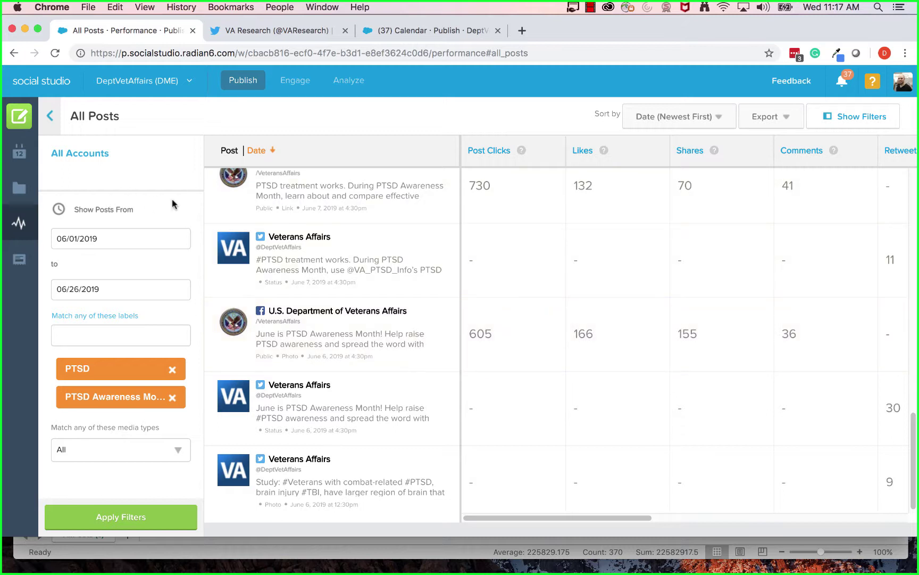
{"action": "left_click", "coordinate": [20, 224]}
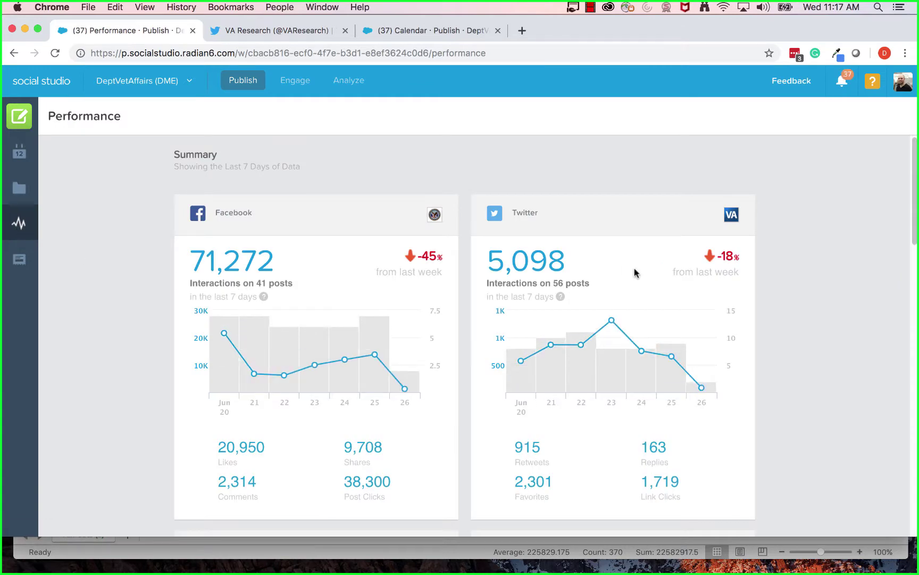
{"action": "scroll", "coordinate": [635, 273], "scroll_direction": "down", "scroll_amount": 15}
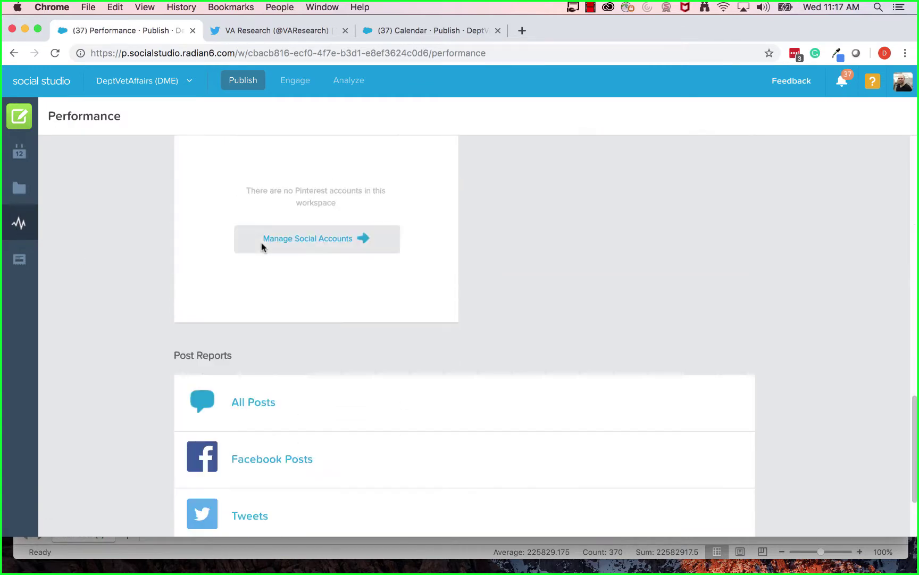
{"action": "scroll", "coordinate": [261, 246], "scroll_direction": "down", "scroll_amount": 3}
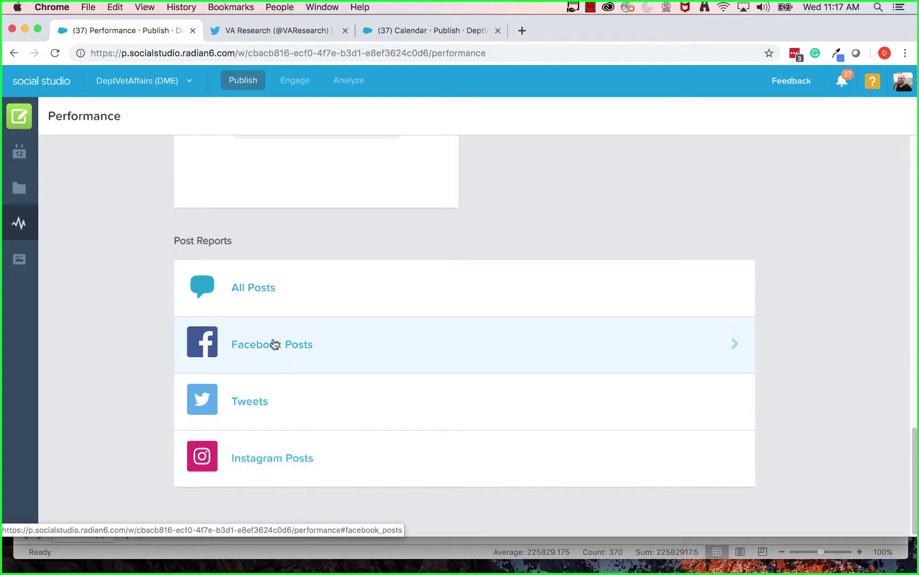
{"action": "left_click", "coordinate": [274, 349]}
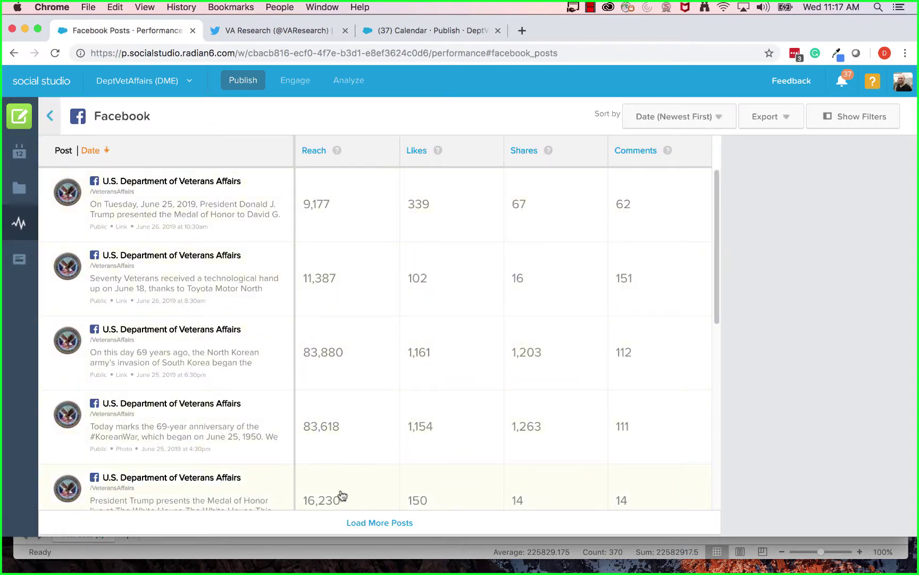
Step: Show the Facebook report's filters and examine the available media type and visibility options
{"action": "scroll", "coordinate": [349, 355], "scroll_direction": "down", "scroll_amount": 10}
{"action": "scroll", "coordinate": [372, 367], "scroll_direction": "up", "scroll_amount": 10}
{"action": "left_click", "coordinate": [854, 118]}
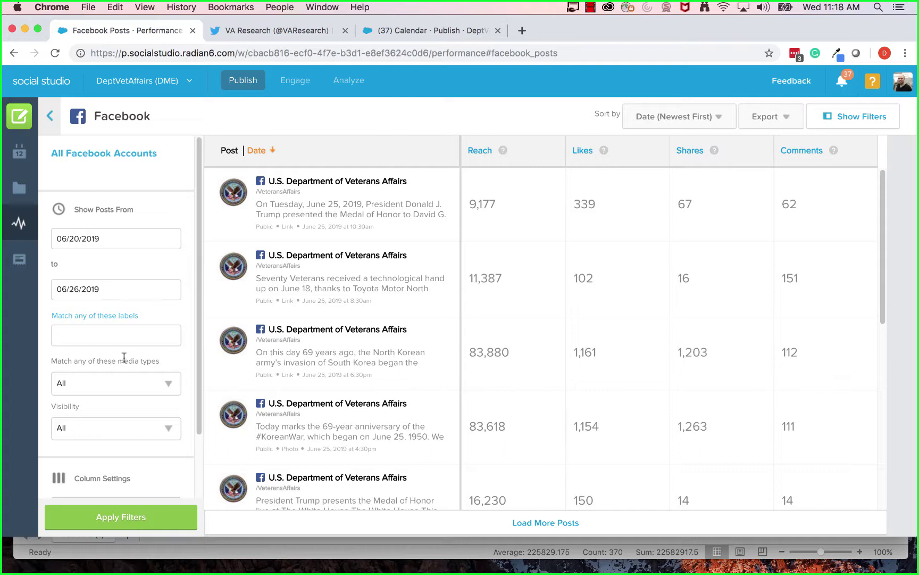
{"action": "left_click", "coordinate": [124, 382]}
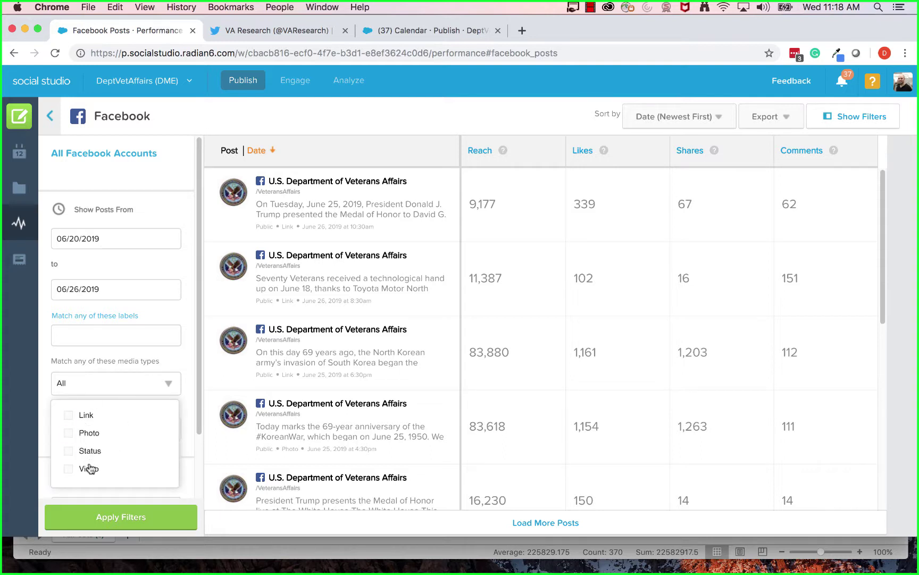
{"action": "left_click", "coordinate": [104, 362]}
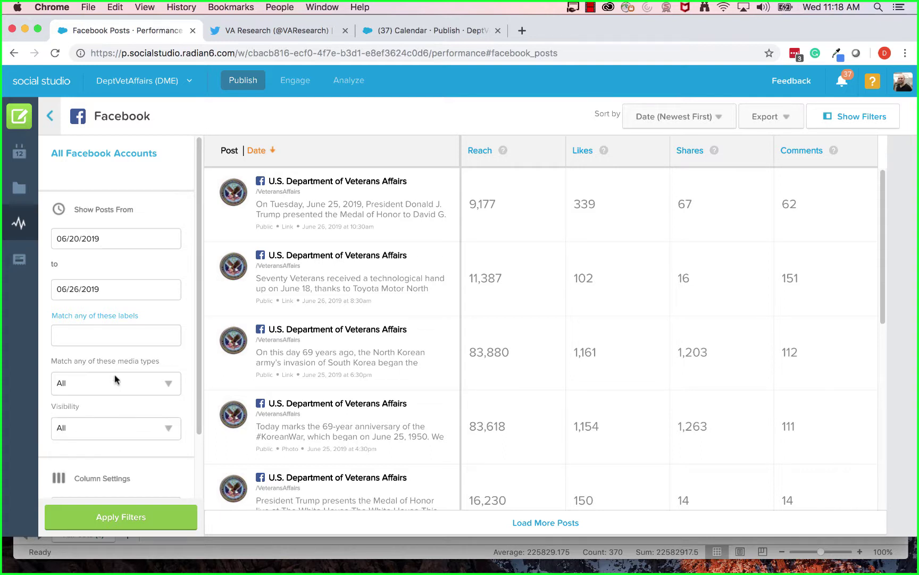
{"action": "left_click", "coordinate": [111, 424]}
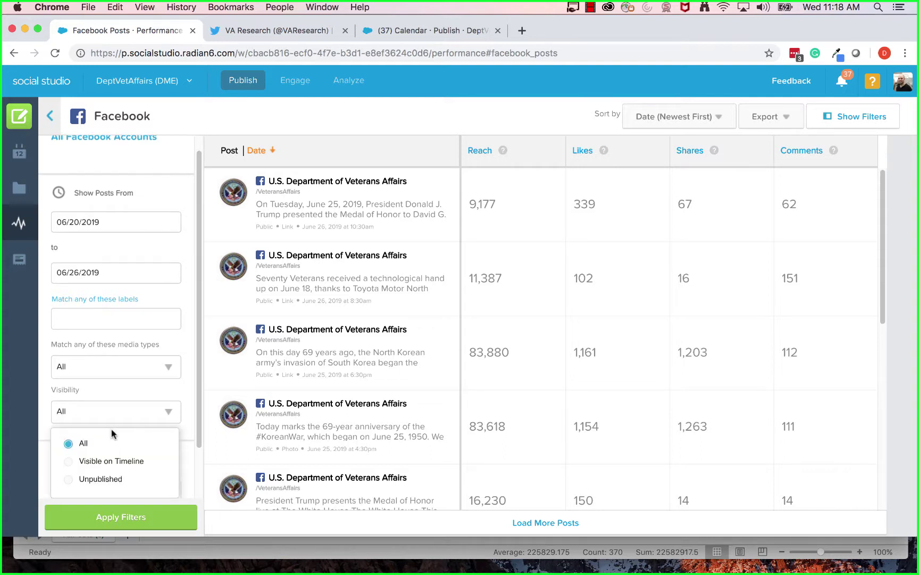
{"action": "left_click", "coordinate": [145, 406]}
Step: Examine the Facebook report's column setting choices and label filter, and look over the listed posts' reach, likes, shares and comments
{"action": "scroll", "coordinate": [144, 378], "scroll_direction": "down", "scroll_amount": 2}
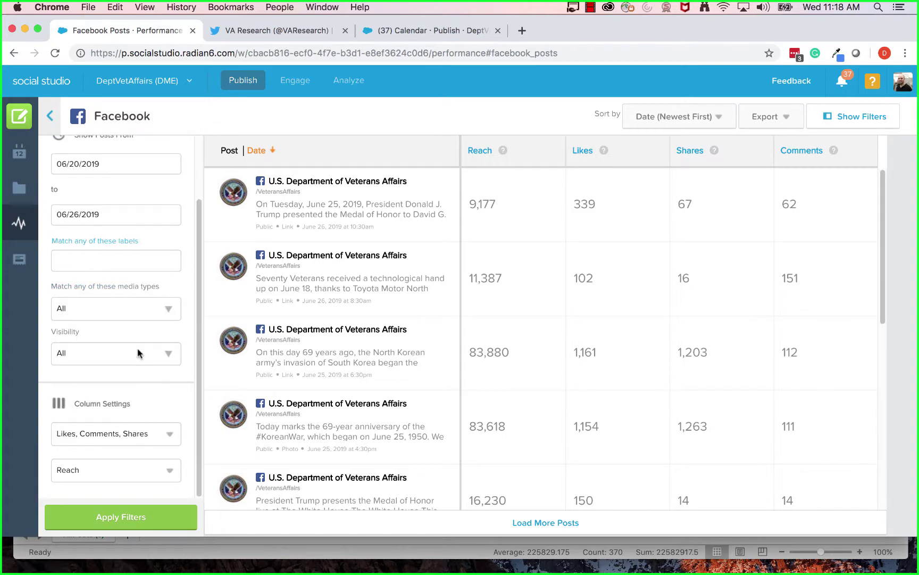
{"action": "scroll", "coordinate": [133, 335], "scroll_direction": "up", "scroll_amount": 2}
{"action": "scroll", "coordinate": [128, 330], "scroll_direction": "down", "scroll_amount": 2}
{"action": "left_click", "coordinate": [107, 435]}
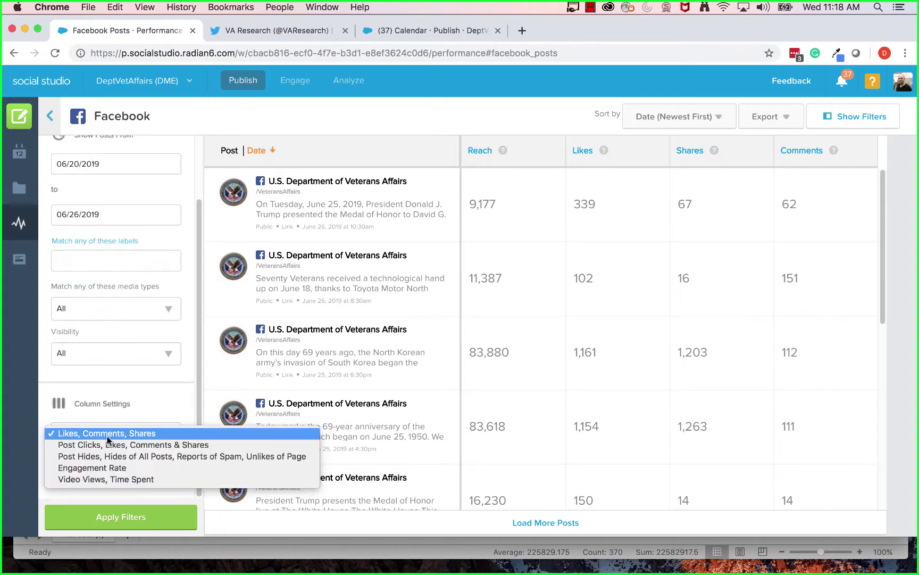
{"action": "left_click", "coordinate": [128, 404]}
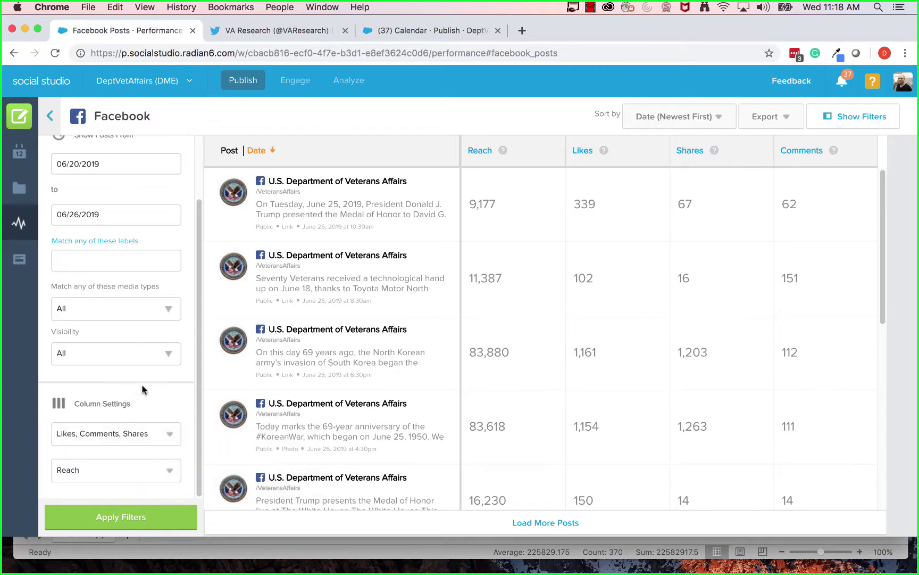
{"action": "left_click", "coordinate": [112, 265]}
{"action": "scroll", "coordinate": [128, 250], "scroll_direction": "up", "scroll_amount": 3}
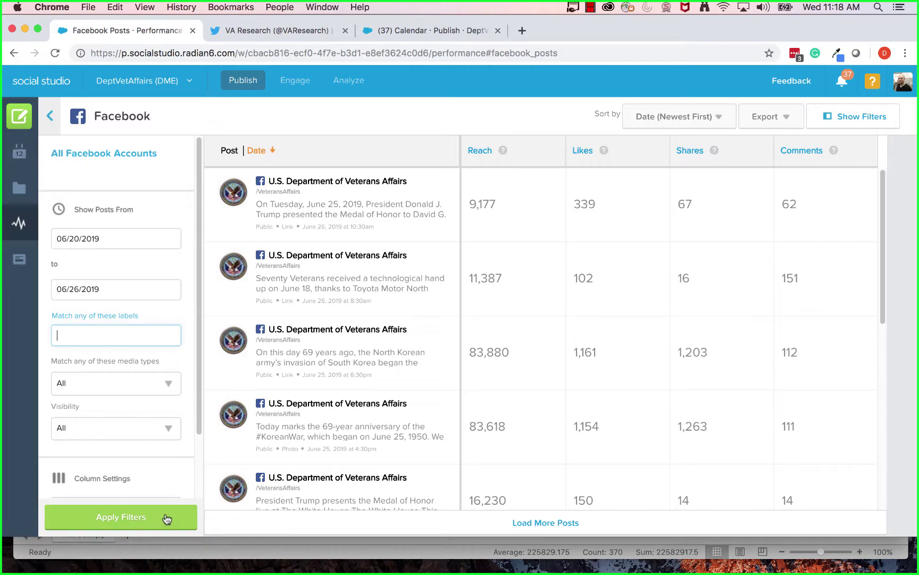
{"action": "scroll", "coordinate": [668, 255], "scroll_direction": "down", "scroll_amount": 6}
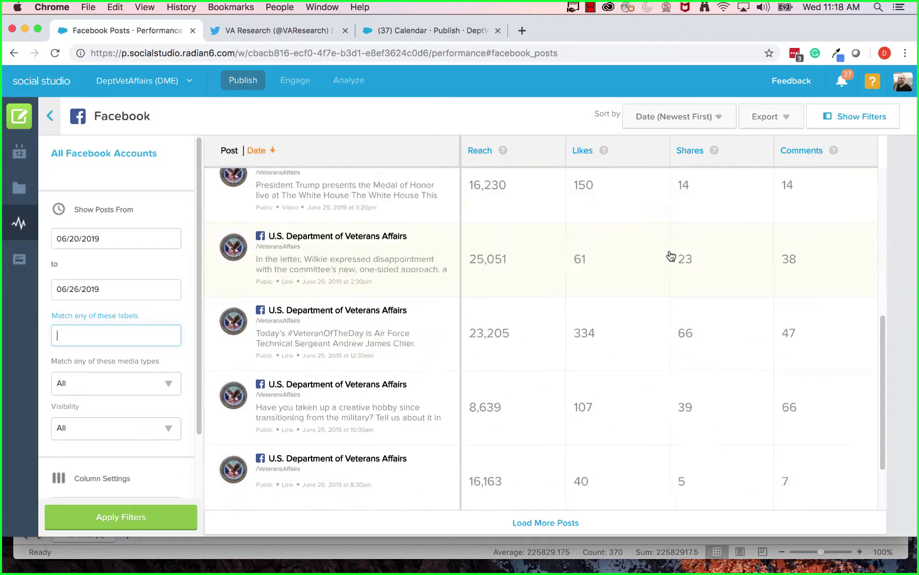
{"action": "scroll", "coordinate": [564, 277], "scroll_direction": "up", "scroll_amount": 7}
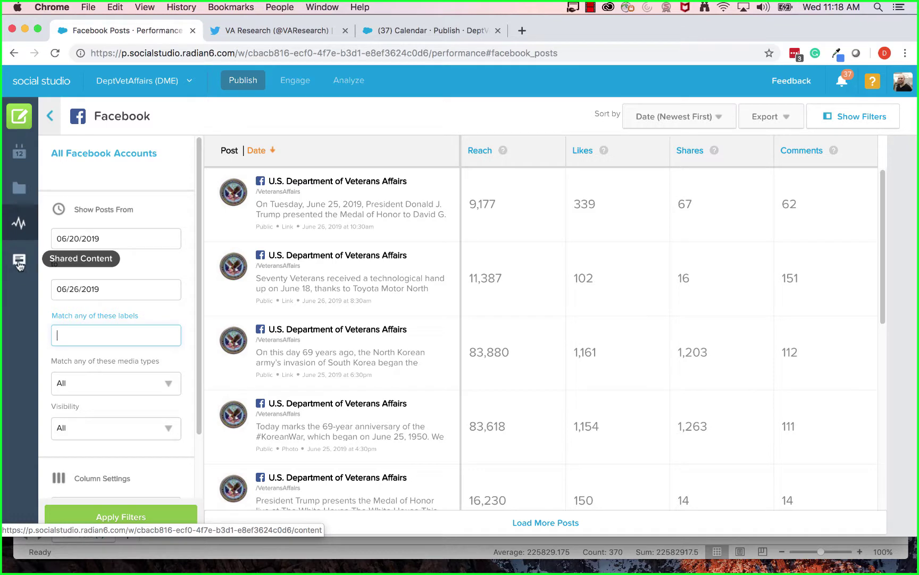
Step: Return to the publishing calendar and close the VA Research Twitter tab
{"action": "left_click", "coordinate": [19, 152]}
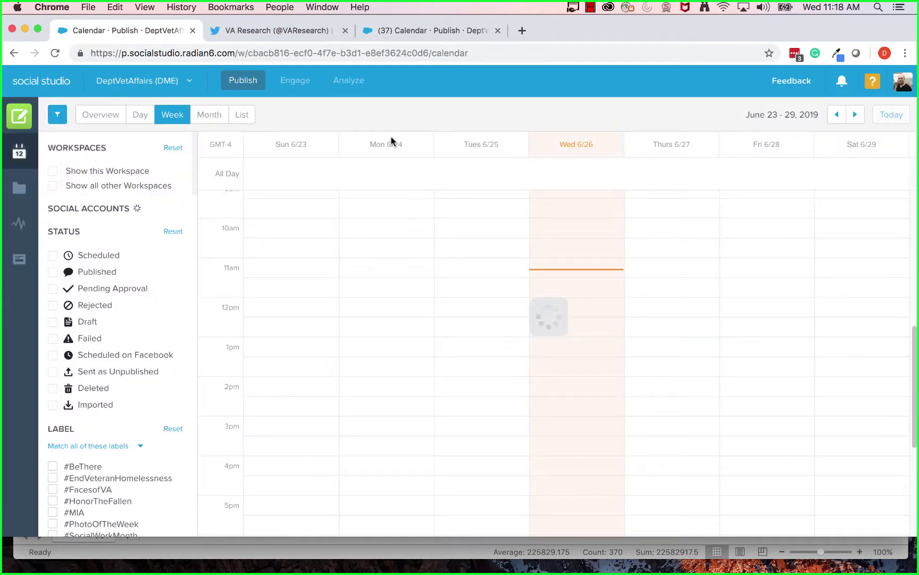
{"action": "left_click", "coordinate": [339, 33]}
{"action": "left_click", "coordinate": [345, 31]}
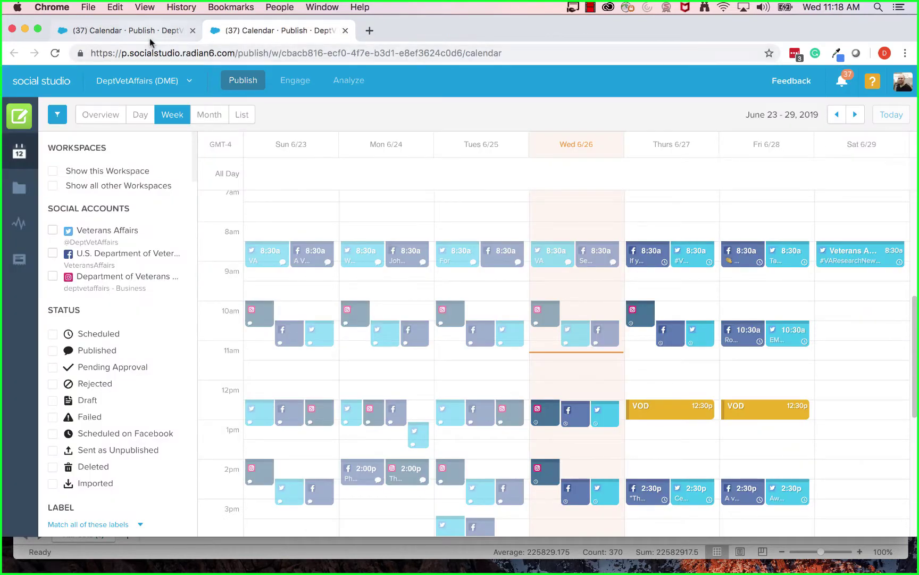
Step: Open the Engage workspace and look through the posts in the VA Social Program Offices column
{"action": "left_click", "coordinate": [308, 81]}
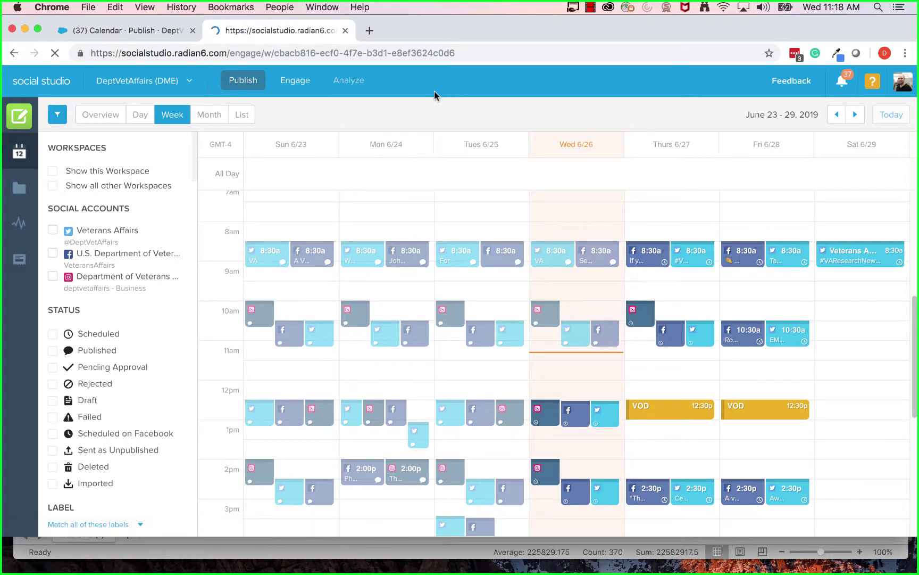
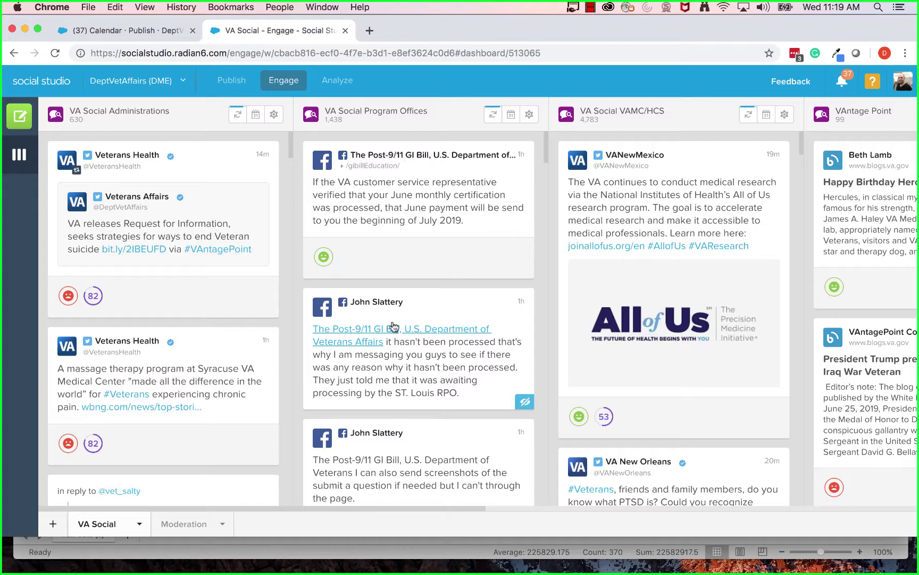
{"action": "scroll", "coordinate": [391, 305], "scroll_direction": "down", "scroll_amount": 5}
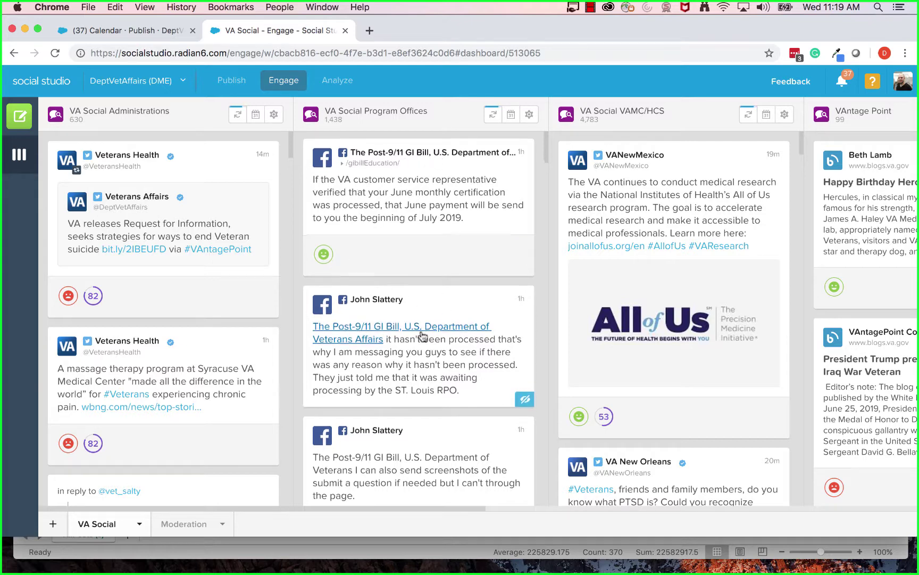
{"action": "scroll", "coordinate": [431, 369], "scroll_direction": "down", "scroll_amount": 4}
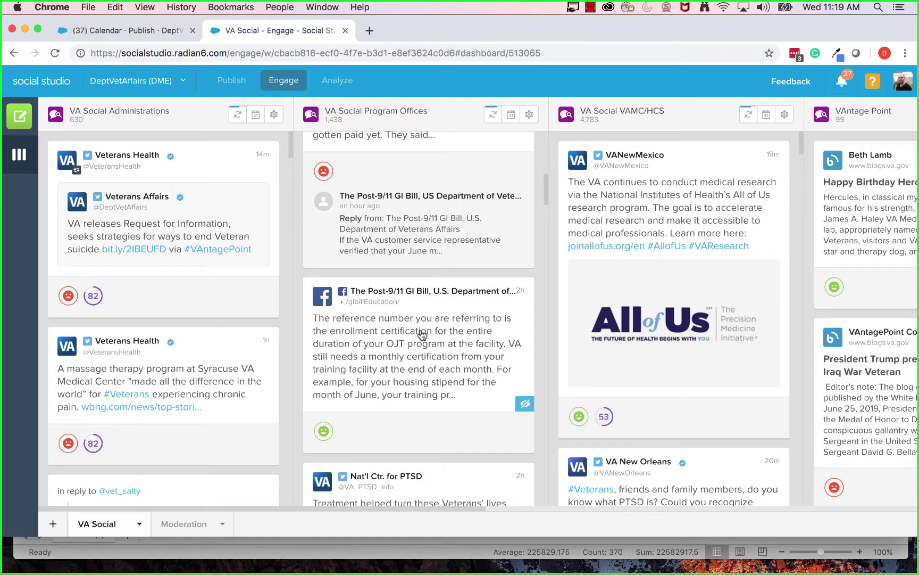
{"action": "scroll", "coordinate": [430, 332], "scroll_direction": "down", "scroll_amount": 5}
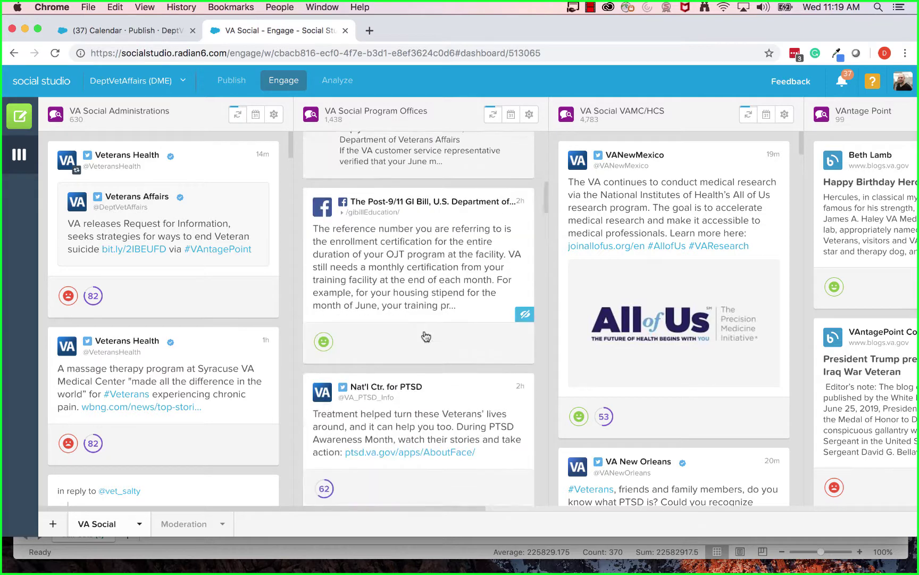
Step: Look over more posts in the VA Social Program Offices column and view the column's topic profile and media source details
{"action": "mouse_move", "coordinate": [435, 226]}
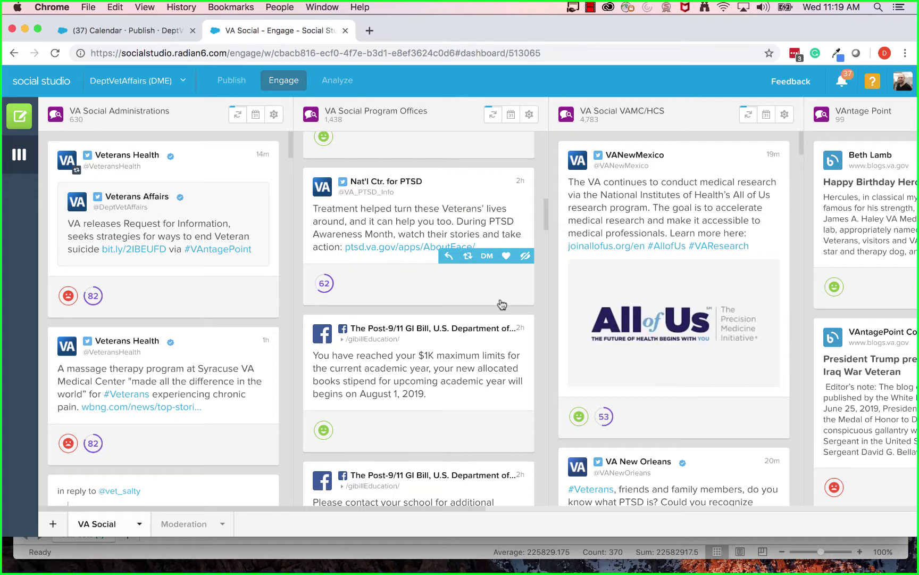
{"action": "scroll", "coordinate": [500, 303], "scroll_direction": "down", "scroll_amount": 2}
{"action": "scroll", "coordinate": [496, 302], "scroll_direction": "up", "scroll_amount": 3}
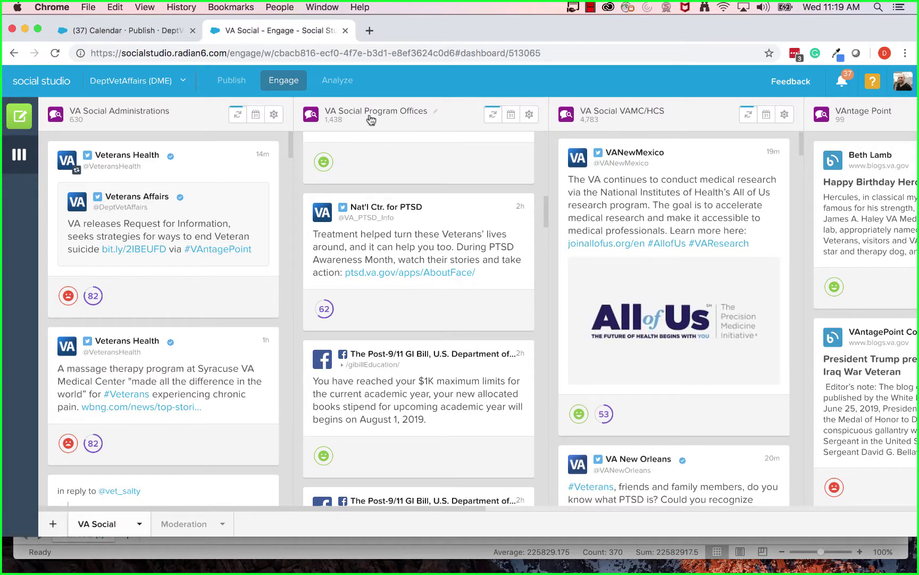
{"action": "mouse_move", "coordinate": [349, 118]}
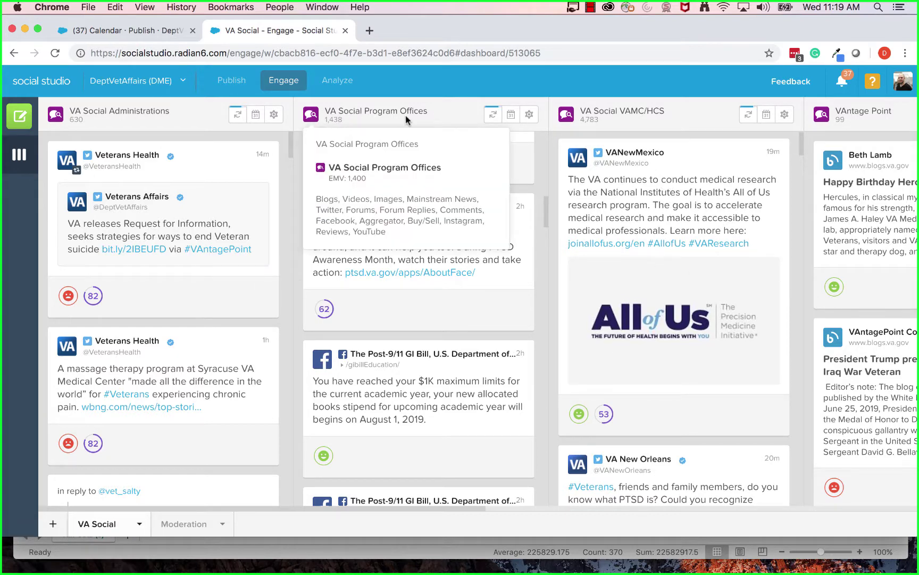
{"action": "mouse_move", "coordinate": [646, 116]}
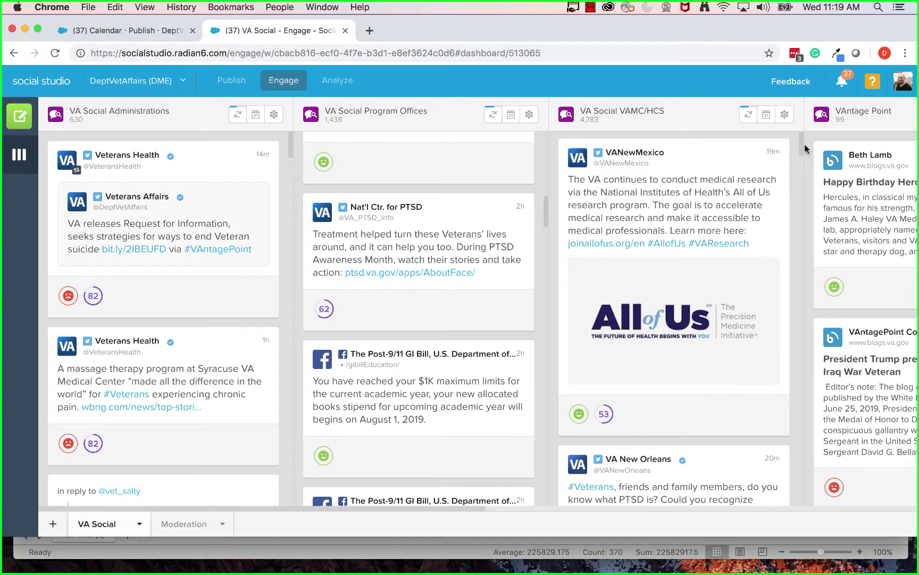
Step: Look through the posts in the VA Social VAMC/HCS column down to the VABIRMINGHAM nursing recruitment post
{"action": "left_click_drag", "start_coordinate": [802, 142], "coordinate": [808, 193]}
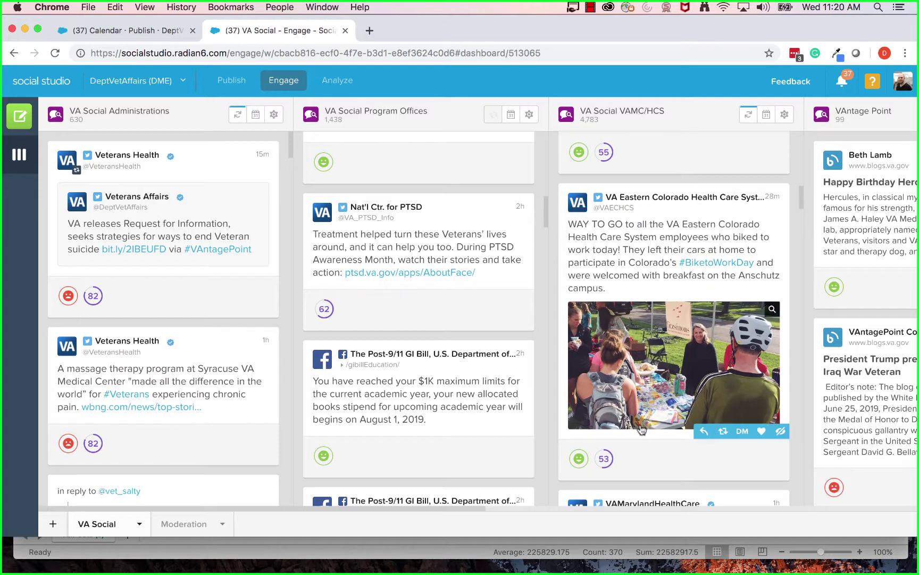
{"action": "scroll", "coordinate": [668, 239], "scroll_direction": "down", "scroll_amount": 5}
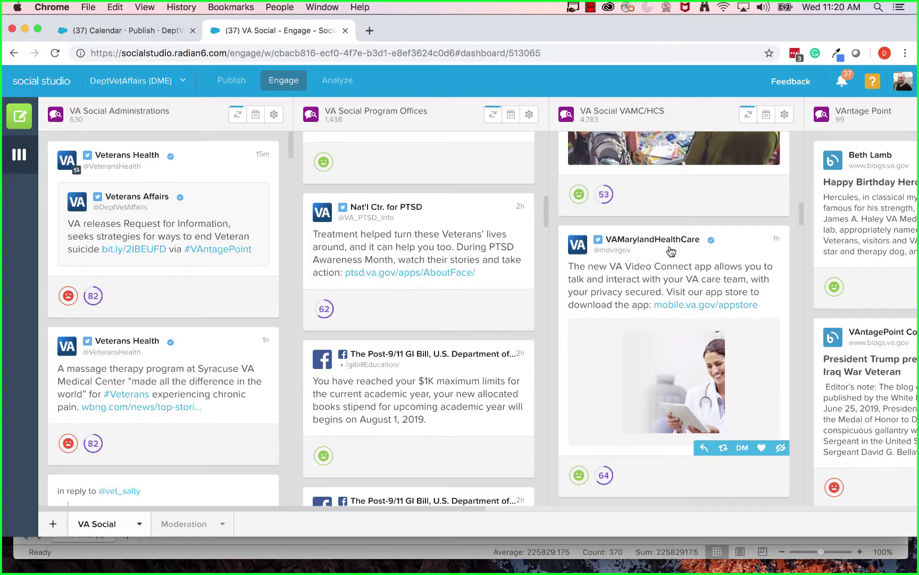
{"action": "scroll", "coordinate": [670, 248], "scroll_direction": "down", "scroll_amount": 1}
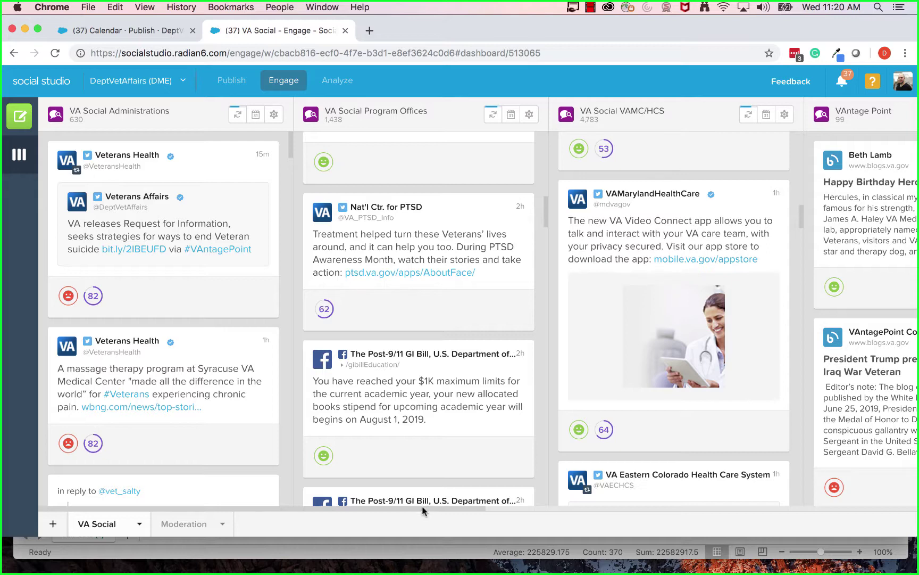
{"action": "left_click_drag", "start_coordinate": [422, 507], "coordinate": [517, 512]}
{"action": "mouse_move", "coordinate": [500, 377]}
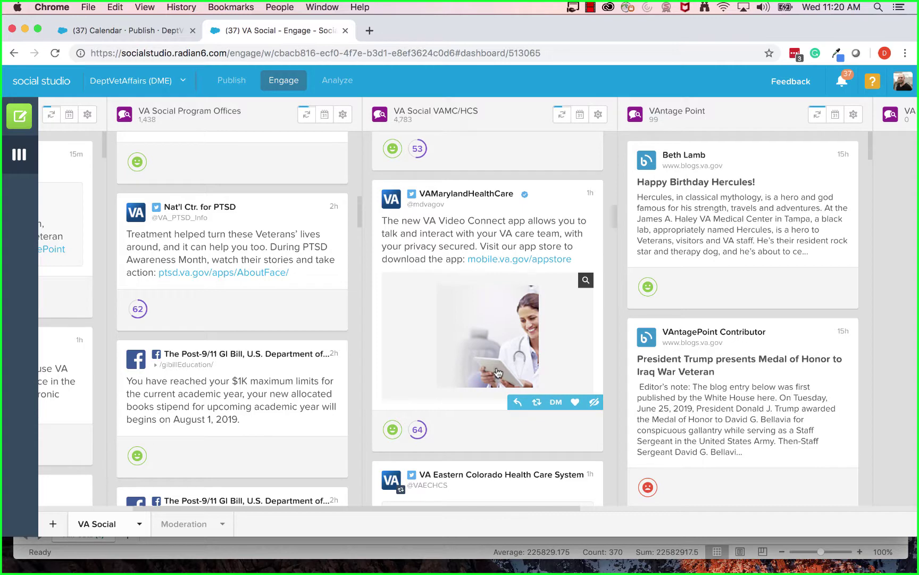
{"action": "scroll", "coordinate": [498, 373], "scroll_direction": "down", "scroll_amount": 5}
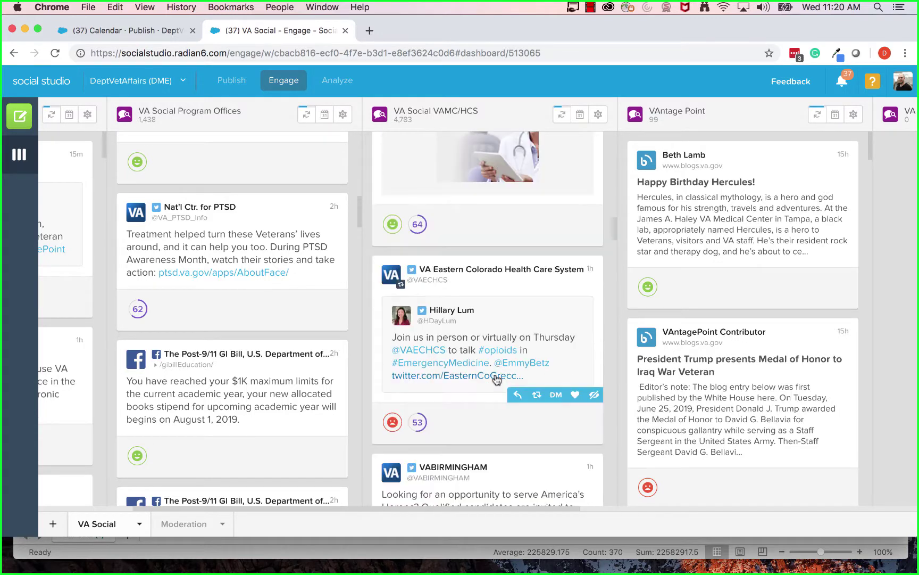
{"action": "scroll", "coordinate": [485, 377], "scroll_direction": "down", "scroll_amount": 2}
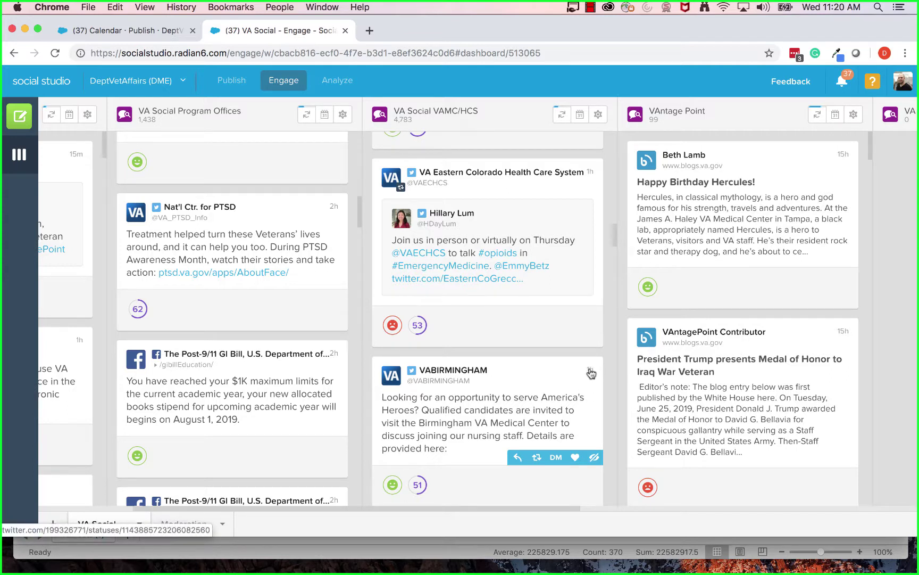
Step: Open the VABIRMINGHAM nursing recruitment post on Twitter, examine its text and the account's profile, and close its tab
{"action": "left_click", "coordinate": [591, 373]}
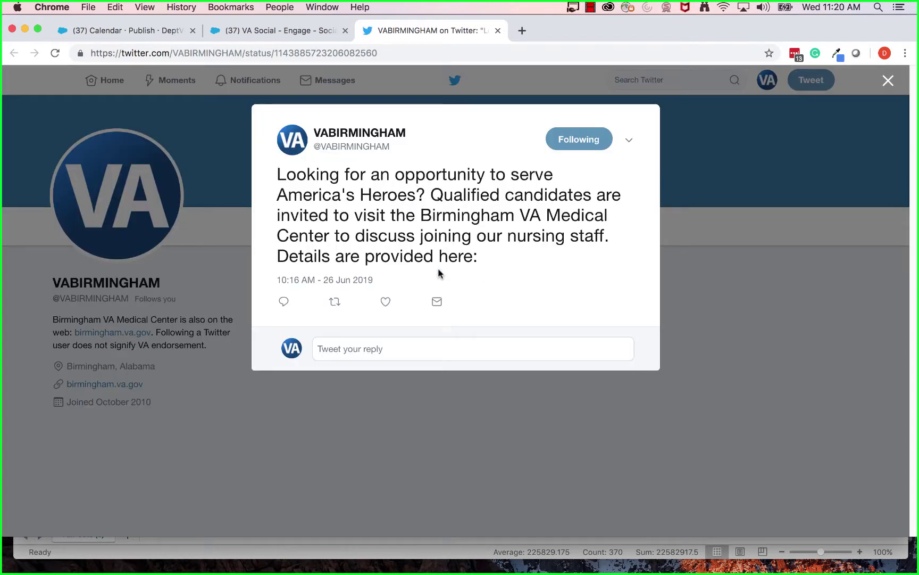
{"action": "left_click_drag", "start_coordinate": [493, 257], "coordinate": [307, 195]}
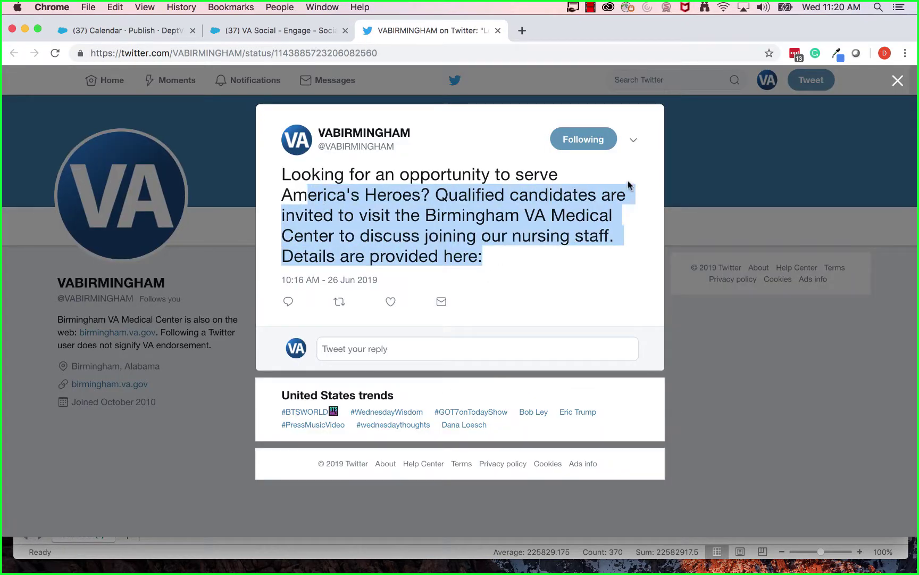
{"action": "left_click", "coordinate": [478, 214]}
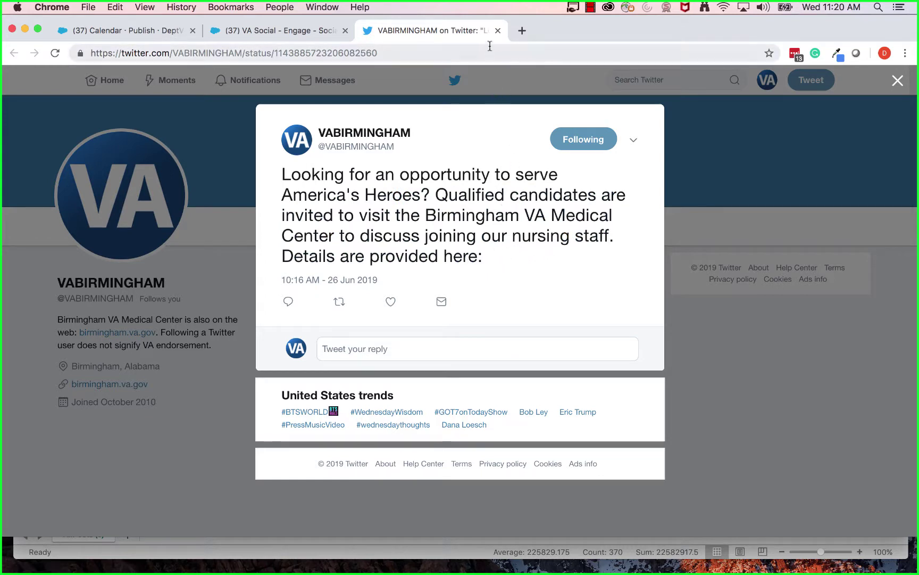
{"action": "left_click", "coordinate": [743, 288]}
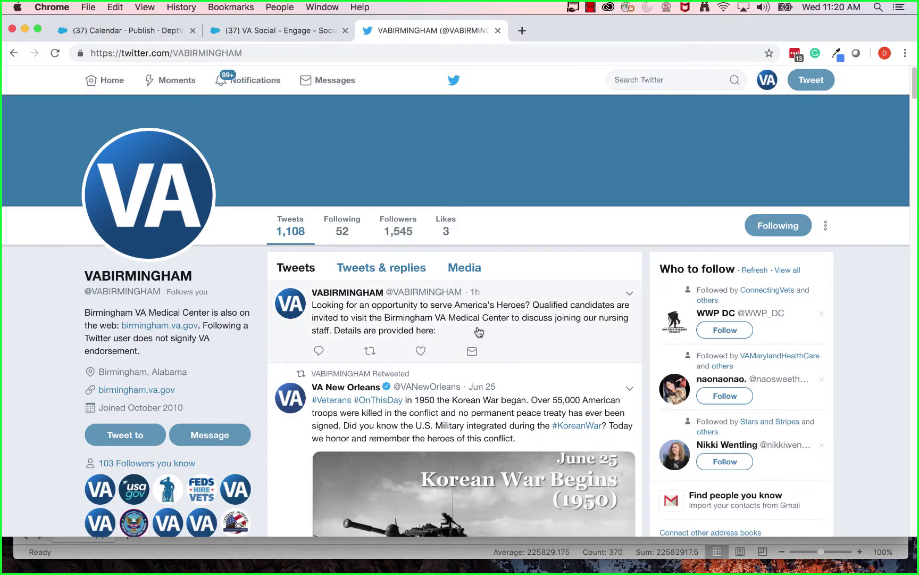
{"action": "left_click", "coordinate": [479, 334]}
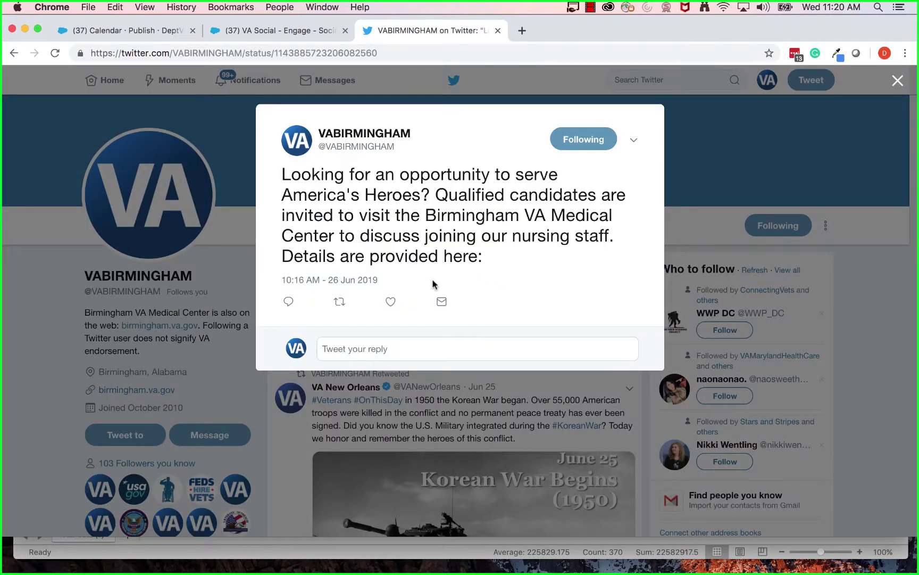
{"action": "left_click", "coordinate": [709, 148]}
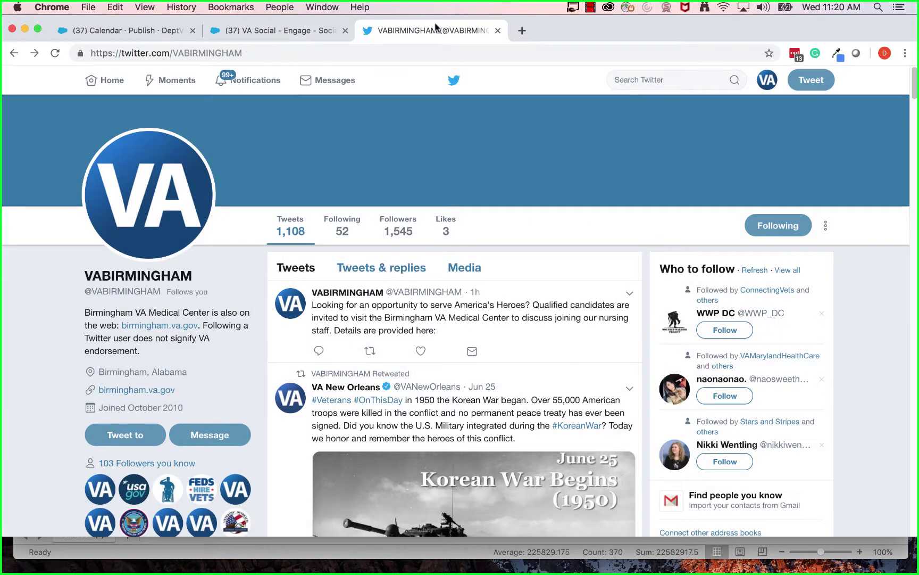
{"action": "left_click", "coordinate": [498, 31]}
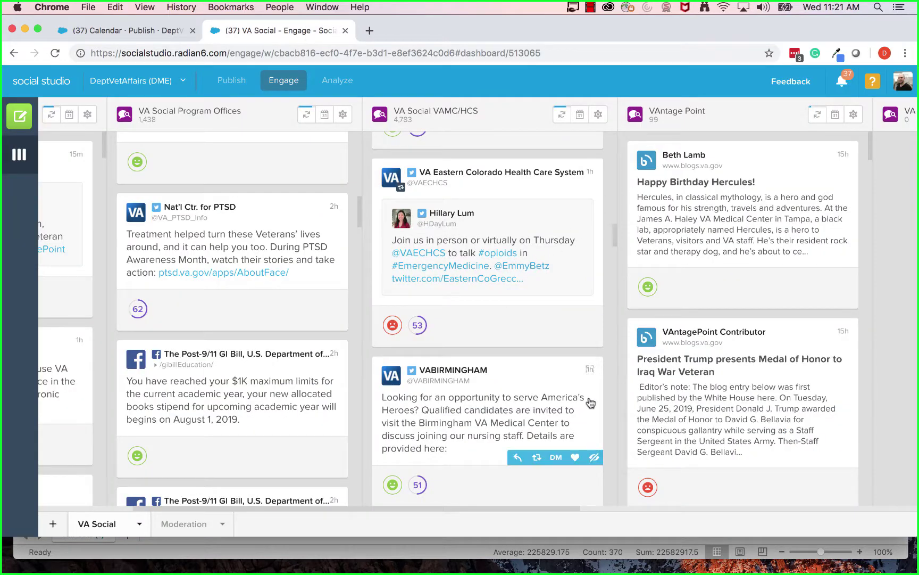
Step: Open the VAMarylandHealthCare post about Veterans with low vision on Twitter, look over its linked story, and close its tab
{"action": "scroll", "coordinate": [591, 403], "scroll_direction": "down", "scroll_amount": 5}
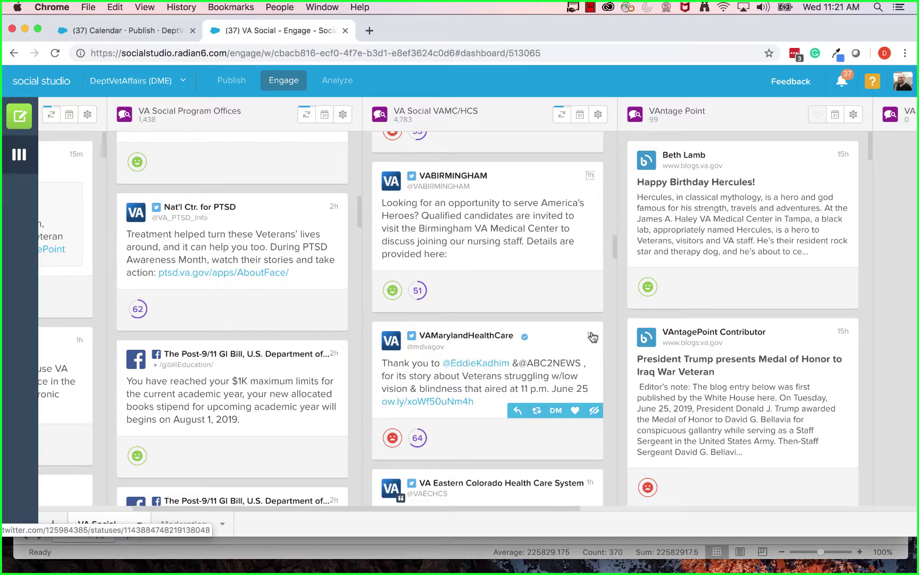
{"action": "left_click", "coordinate": [591, 337]}
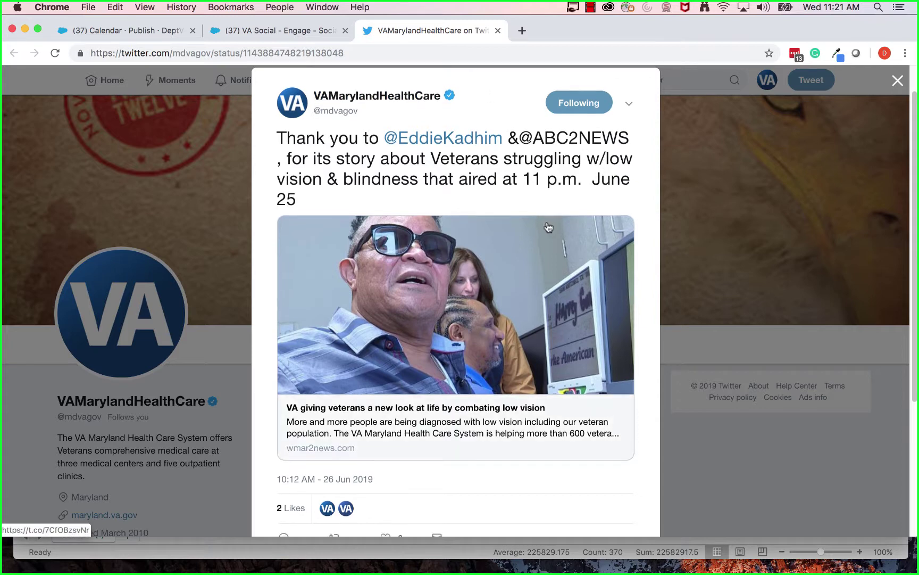
{"action": "scroll", "coordinate": [548, 223], "scroll_direction": "down", "scroll_amount": 2}
{"action": "scroll", "coordinate": [548, 223], "scroll_direction": "down", "scroll_amount": 2}
{"action": "scroll", "coordinate": [412, 186], "scroll_direction": "up", "scroll_amount": 5}
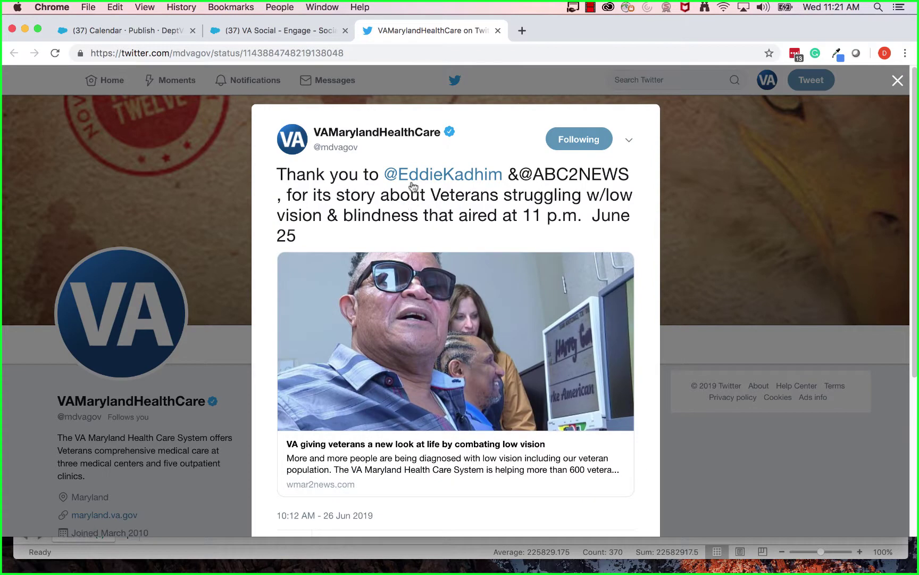
{"action": "left_click", "coordinate": [498, 31]}
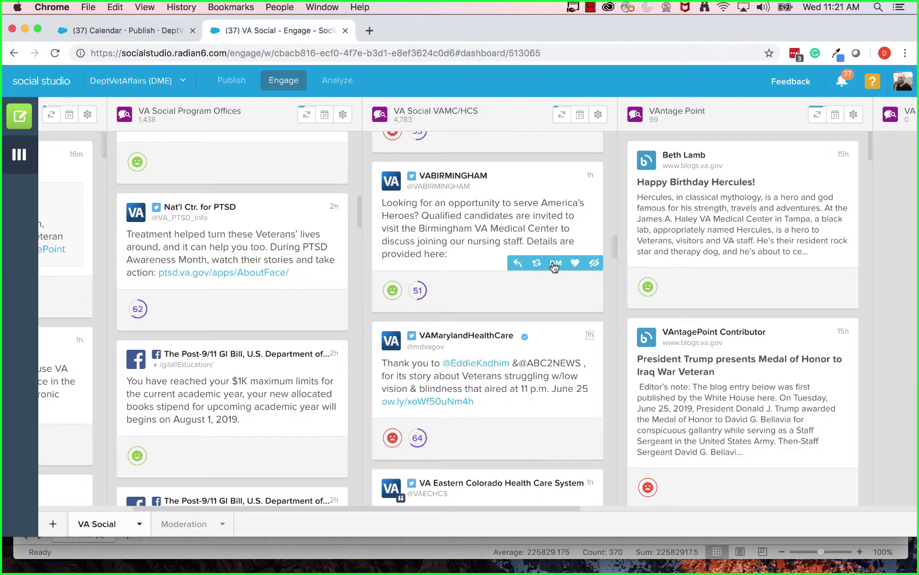
Step: Look through the older posts in the VA Social VAMC/HCS column and bring the VAntage Point blog column into view
{"action": "scroll", "coordinate": [550, 287], "scroll_direction": "down", "scroll_amount": 1}
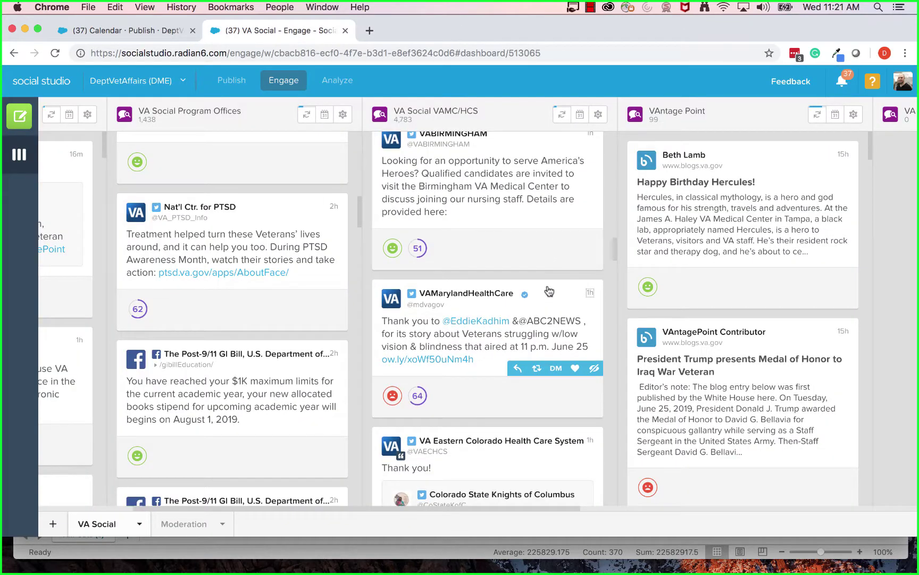
{"action": "scroll", "coordinate": [549, 291], "scroll_direction": "down", "scroll_amount": 1}
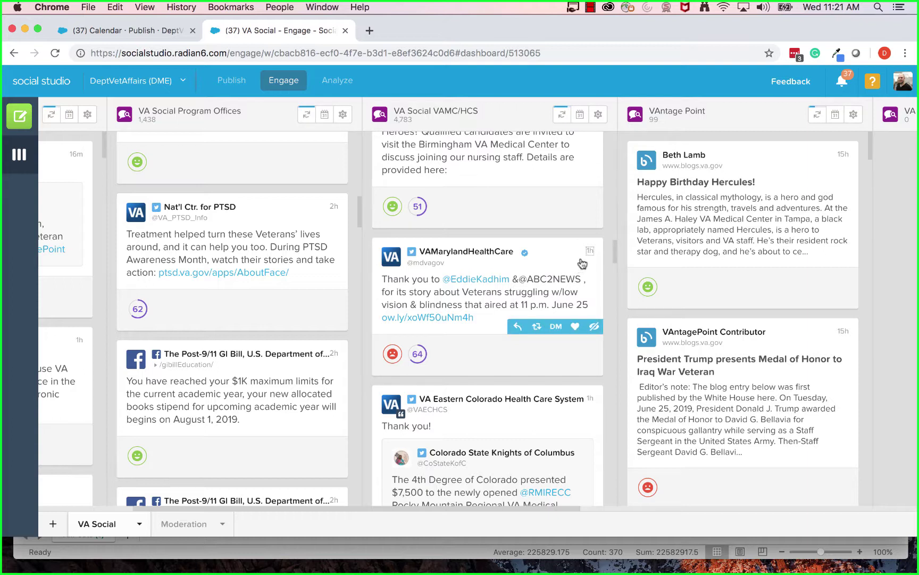
{"action": "scroll", "coordinate": [523, 262], "scroll_direction": "down", "scroll_amount": 10}
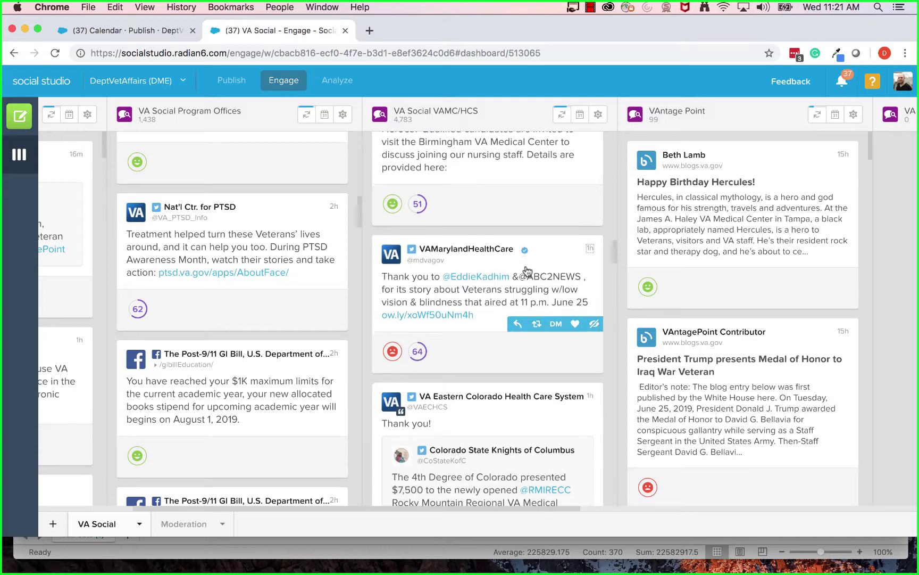
{"action": "scroll", "coordinate": [524, 270], "scroll_direction": "down", "scroll_amount": 6}
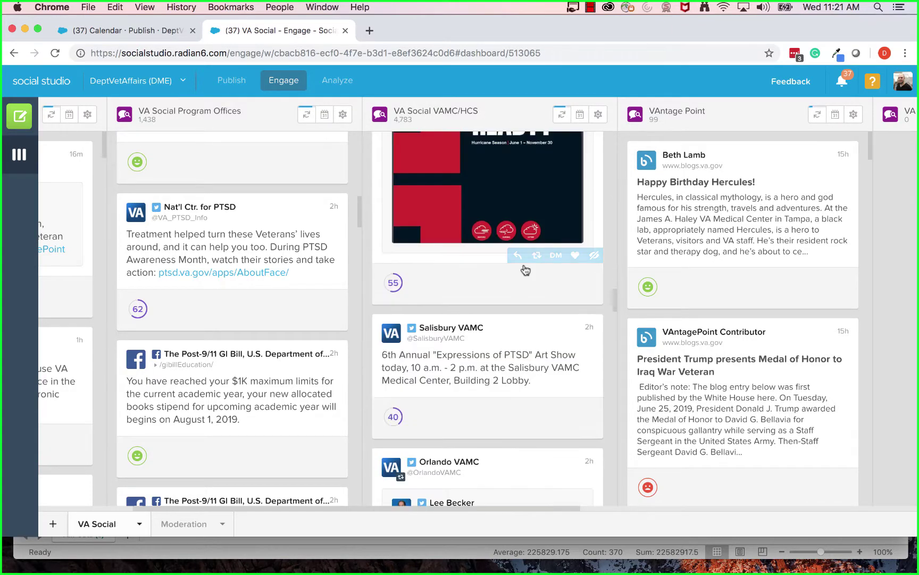
{"action": "scroll", "coordinate": [484, 276], "scroll_direction": "down", "scroll_amount": 2}
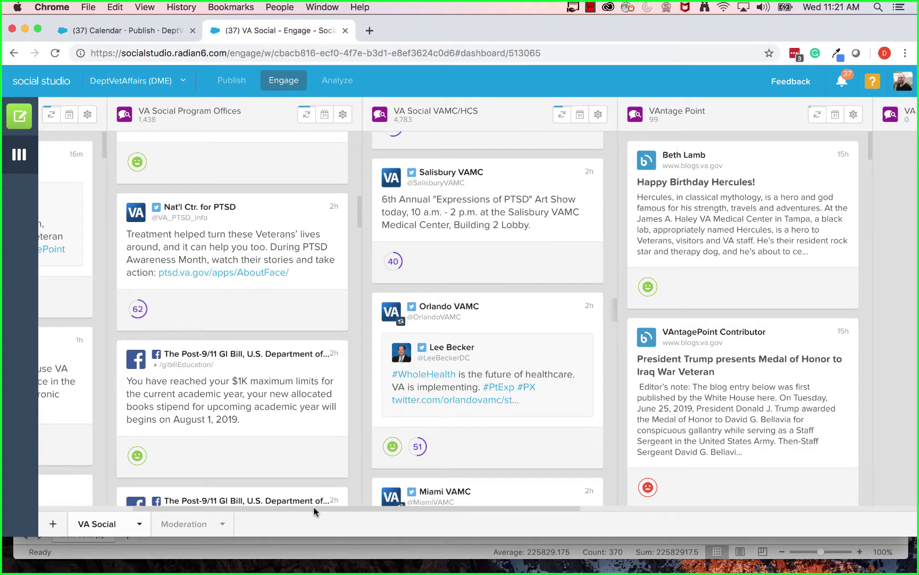
{"action": "left_click_drag", "start_coordinate": [313, 507], "coordinate": [484, 505]}
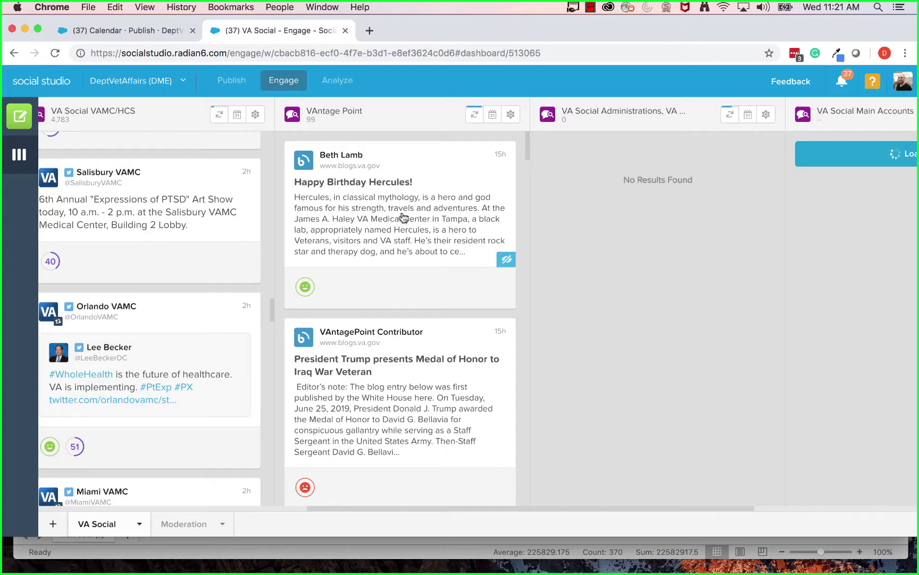
Step: Open the VA Social Media Slack workspace in a new browser tab and look through the VAntage Point posts in the feed channel
{"action": "left_click", "coordinate": [374, 31]}
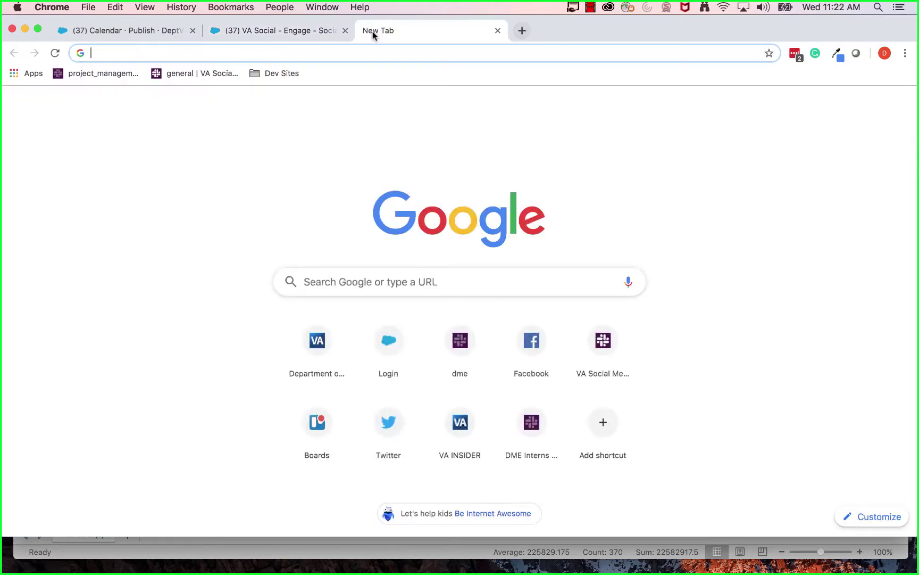
{"action": "left_click", "coordinate": [195, 73]}
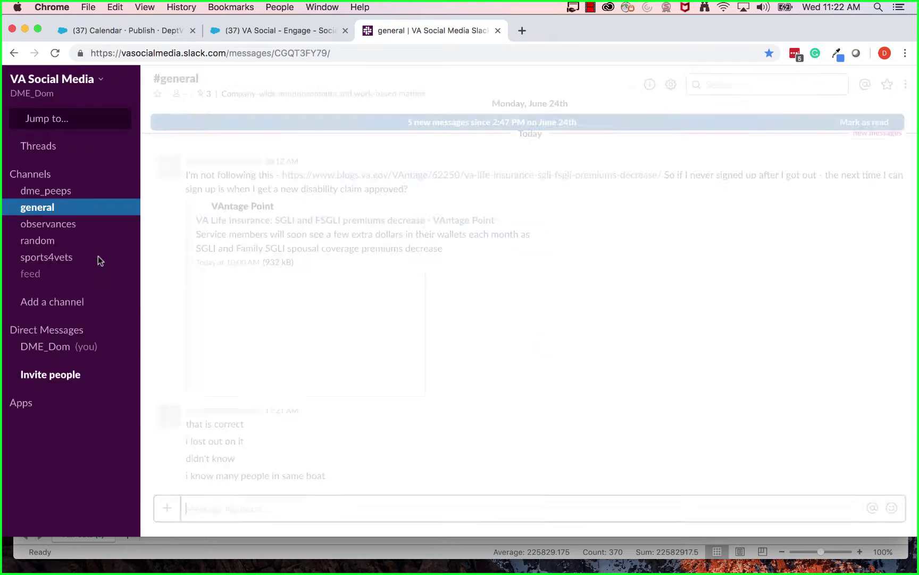
{"action": "left_click", "coordinate": [40, 278]}
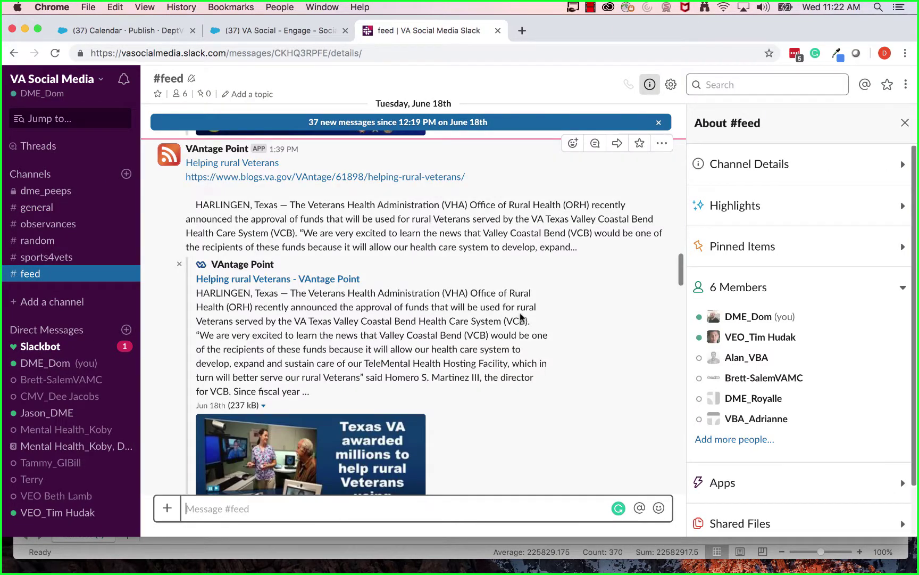
{"action": "scroll", "coordinate": [489, 279], "scroll_direction": "up", "scroll_amount": 10}
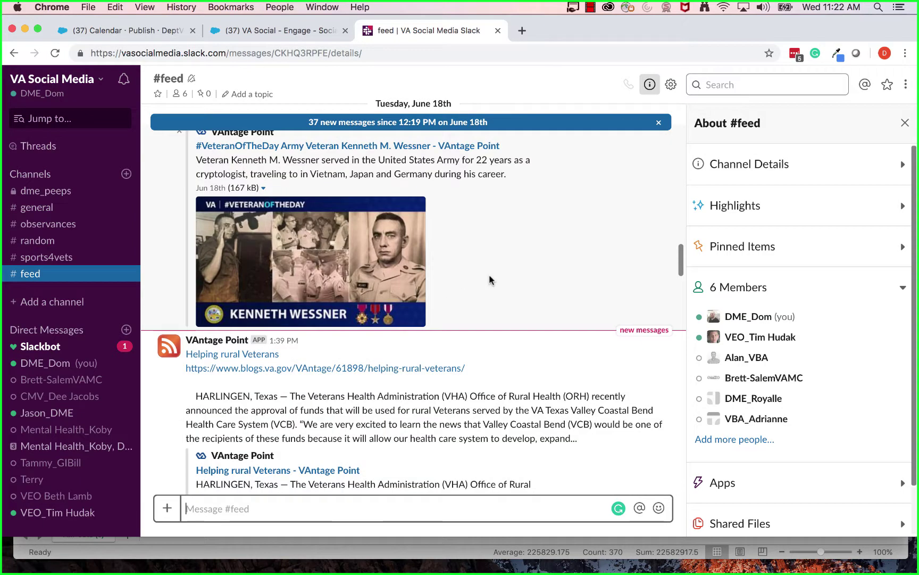
{"action": "scroll", "coordinate": [491, 279], "scroll_direction": "up", "scroll_amount": 10}
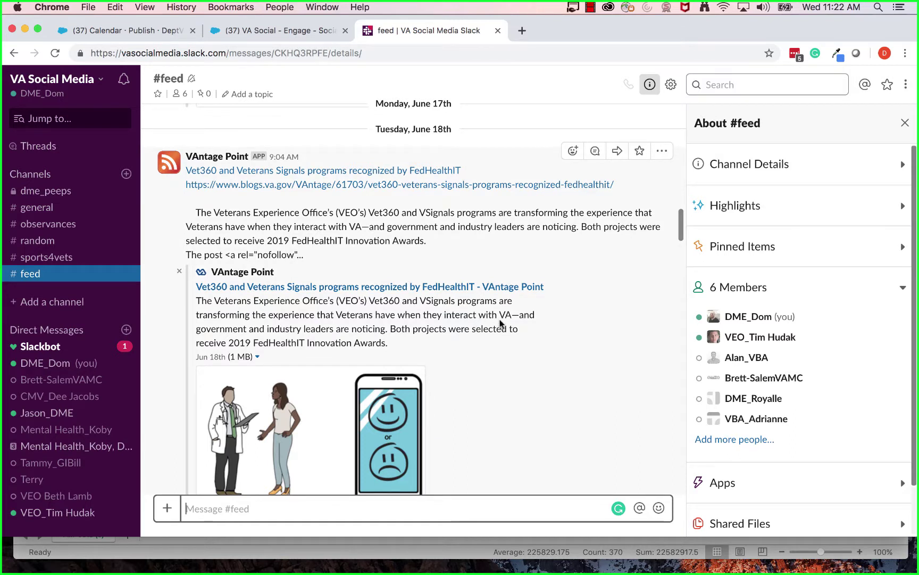
{"action": "scroll", "coordinate": [432, 296], "scroll_direction": "down", "scroll_amount": 2}
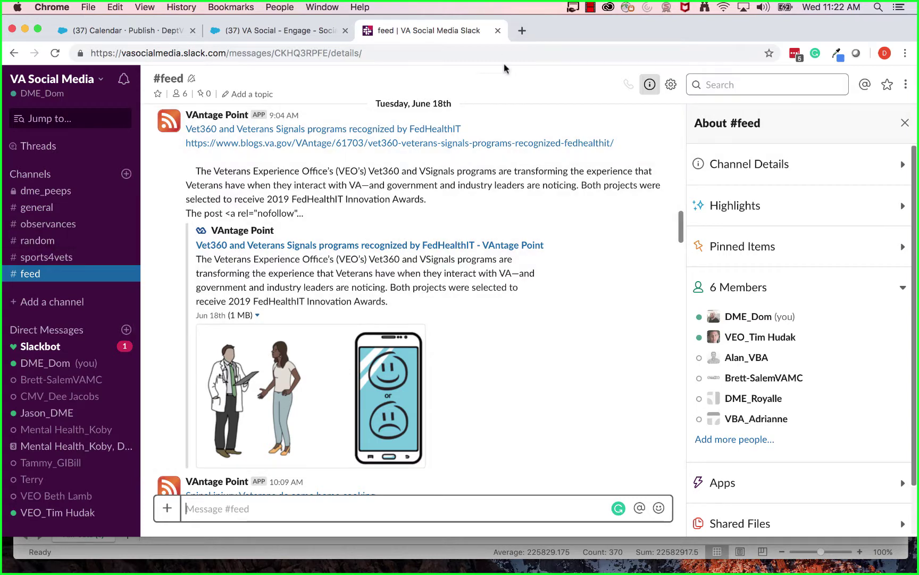
Step: Open blogs.va.gov in a new browser tab and look through the Latest Posts carousel on the VAntage Point home page
{"action": "left_click", "coordinate": [524, 30]}
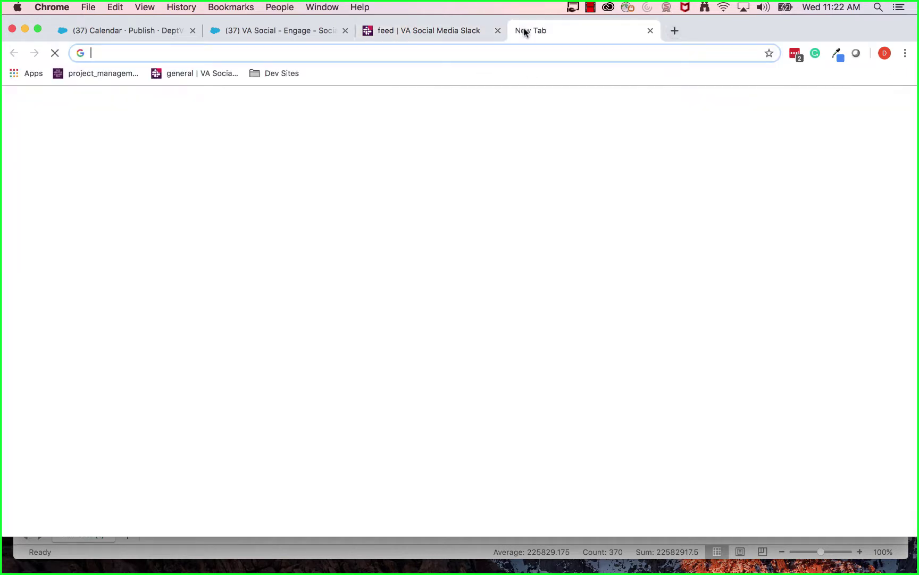
{"action": "type", "text": "blogs.va.gov"}
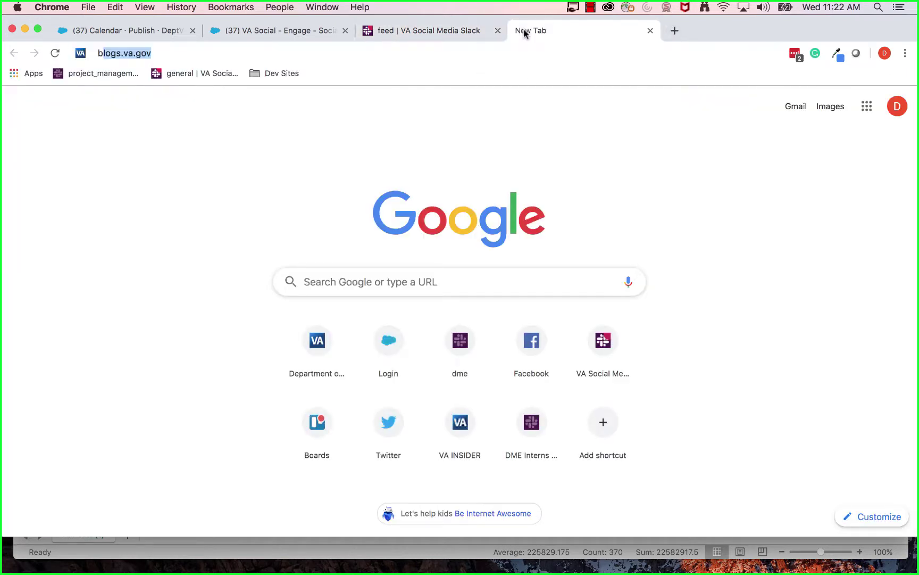
{"action": "key", "text": "Return"}
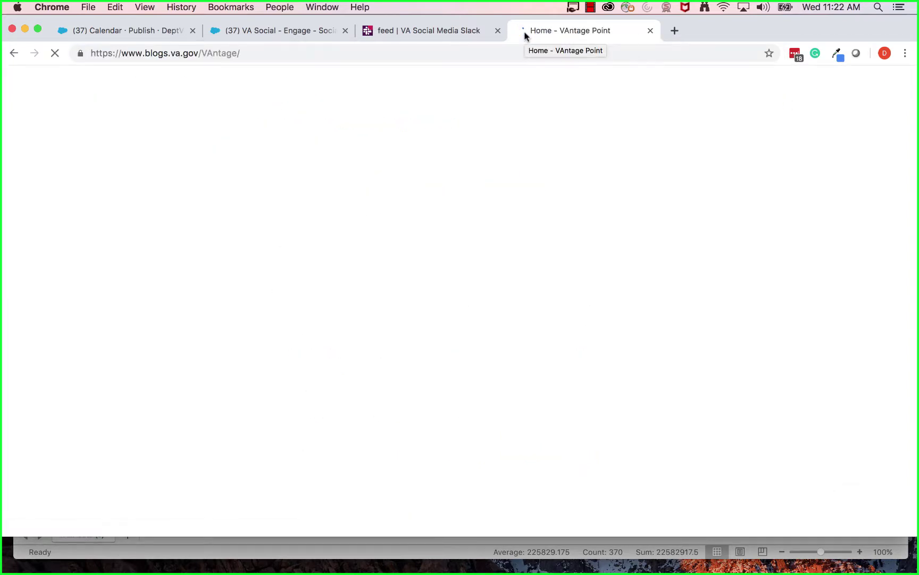
{"action": "scroll", "coordinate": [460, 170], "scroll_direction": "down", "scroll_amount": 7}
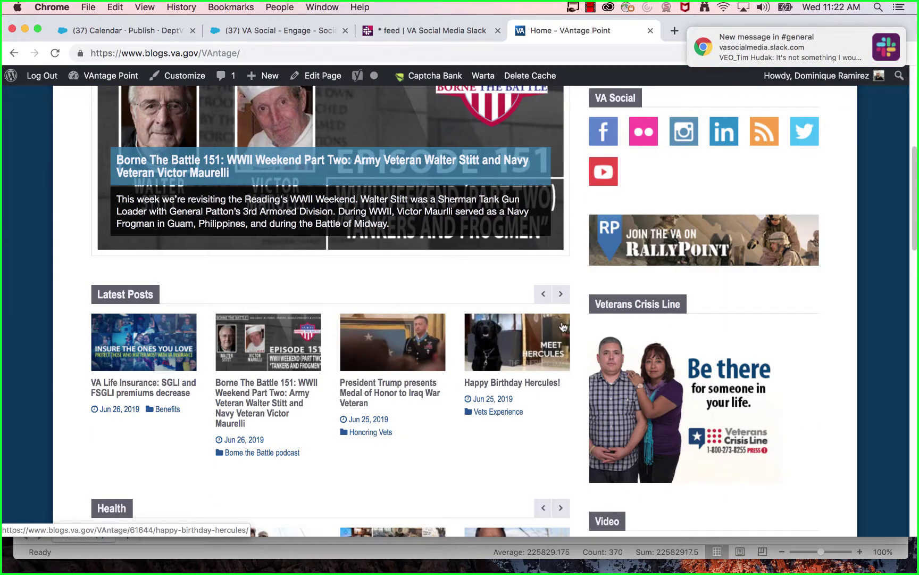
{"action": "scroll", "coordinate": [492, 279], "scroll_direction": "down", "scroll_amount": 1}
{"action": "scroll", "coordinate": [495, 281], "scroll_direction": "down", "scroll_amount": 2}
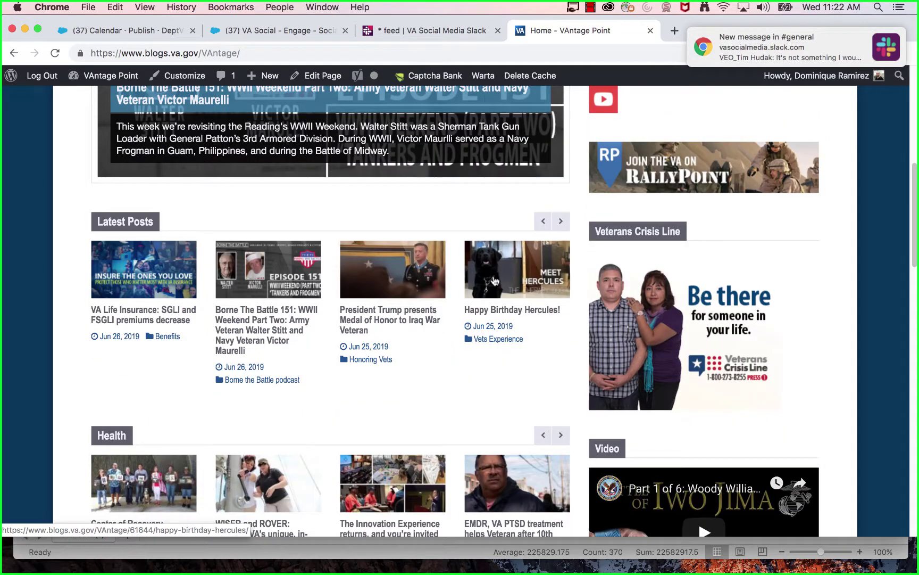
{"action": "left_click", "coordinate": [561, 221]}
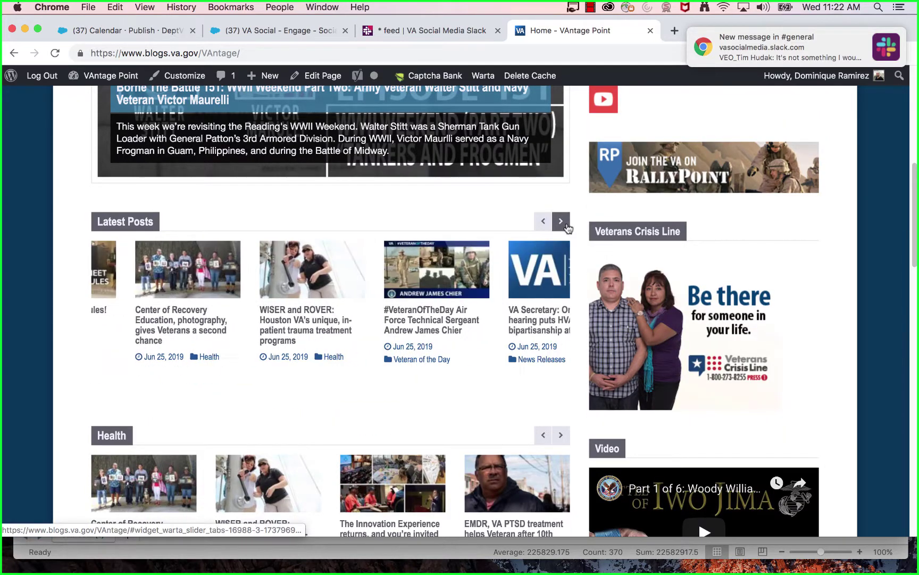
{"action": "left_click", "coordinate": [560, 221]}
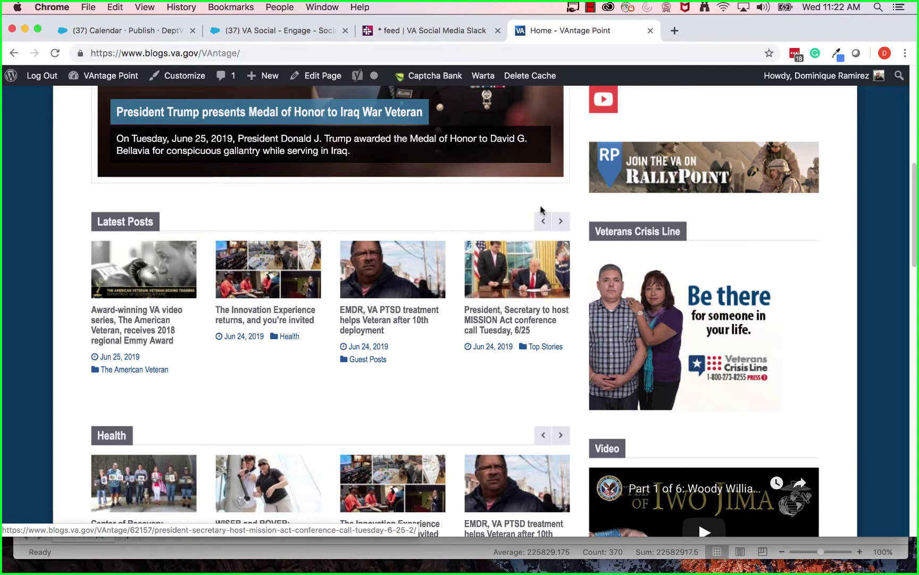
{"action": "left_click", "coordinate": [559, 222]}
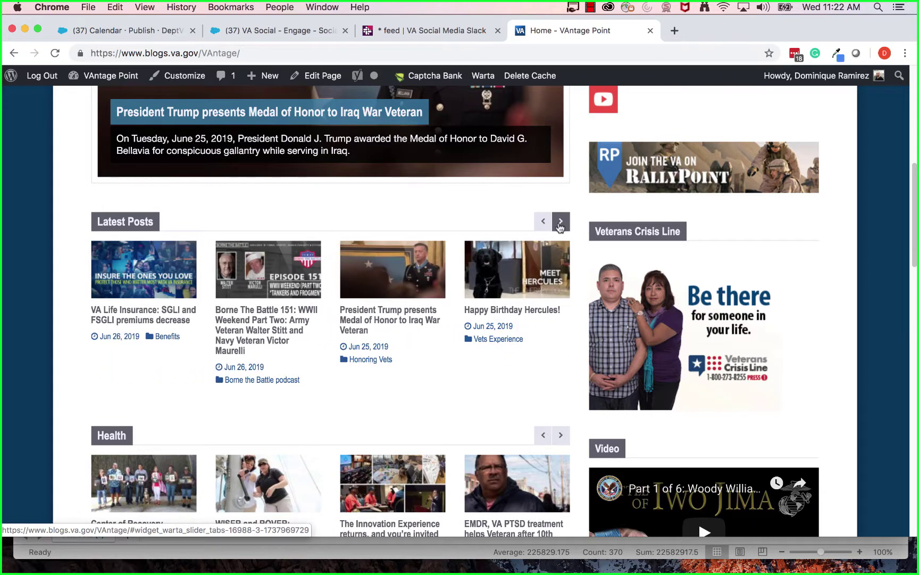
Step: Return to the Slack feed channel, look through its older VAntage Point posts, and close the VAntage Point blog tab
{"action": "left_click", "coordinate": [386, 30]}
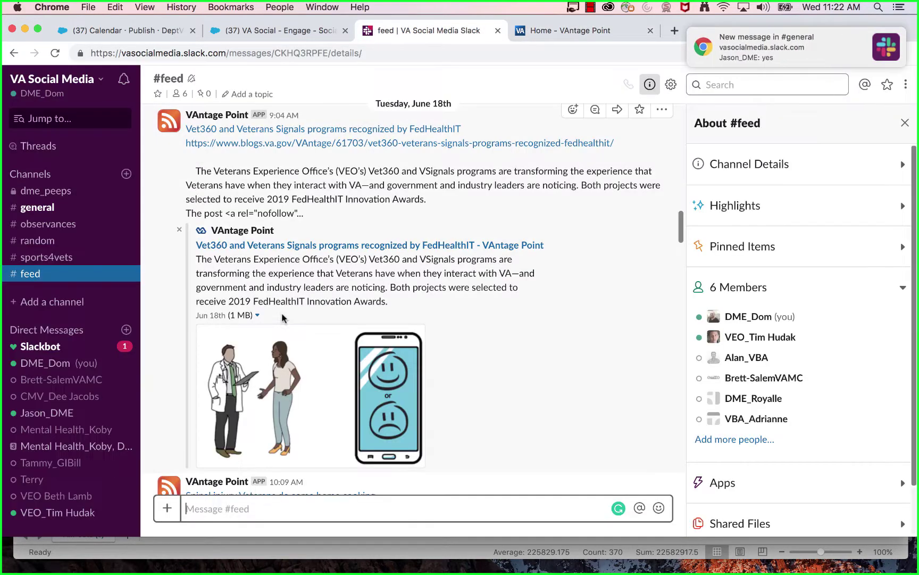
{"action": "scroll", "coordinate": [290, 327], "scroll_direction": "up", "scroll_amount": 10}
{"action": "scroll", "coordinate": [296, 330], "scroll_direction": "up", "scroll_amount": 10}
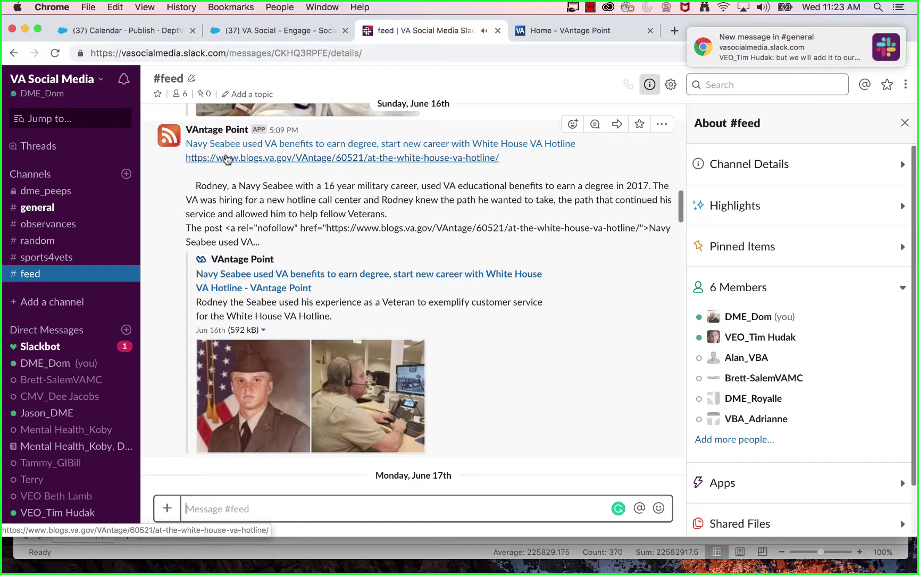
{"action": "left_click", "coordinate": [651, 32]}
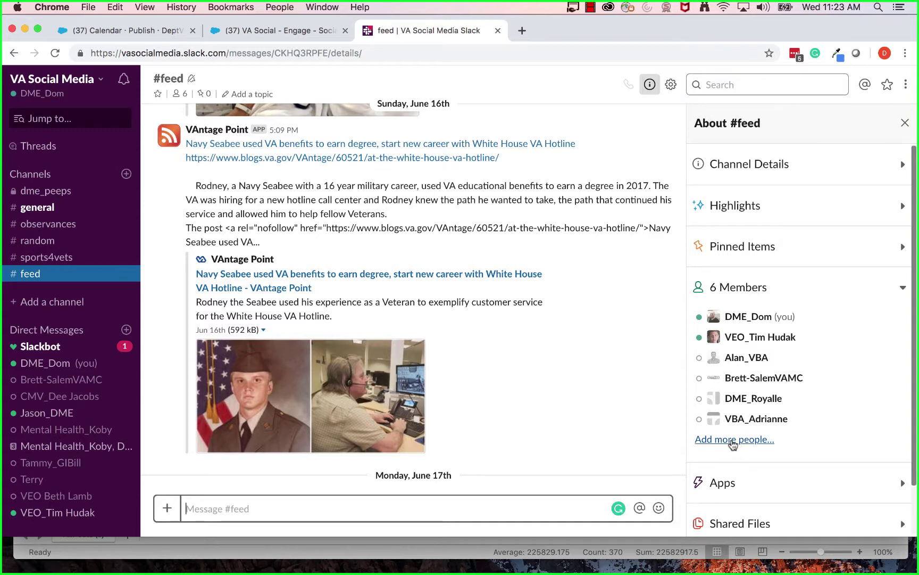
Step: Add a workspace member to the #feed channel by searching for "miss" and choosing the matching person
{"action": "left_click", "coordinate": [733, 443]}
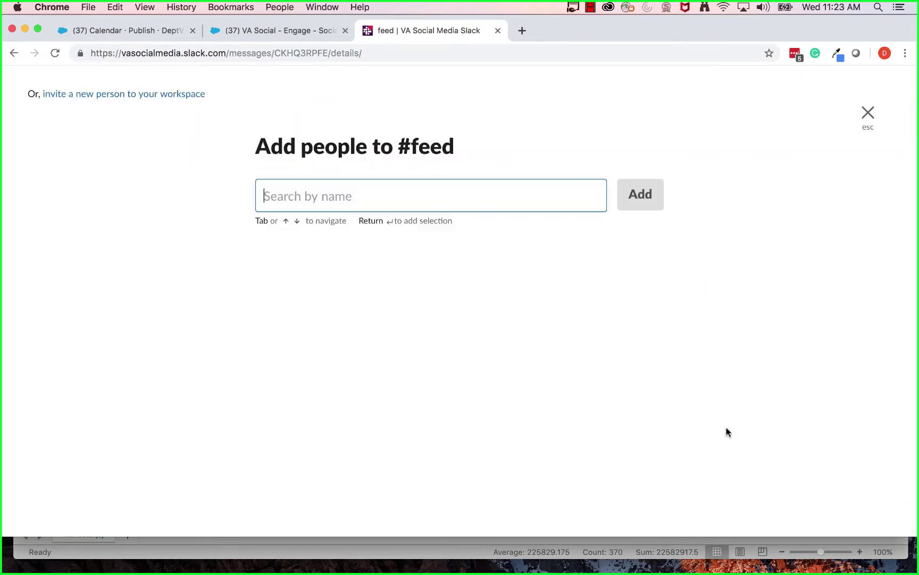
{"action": "type", "text": "miss"}
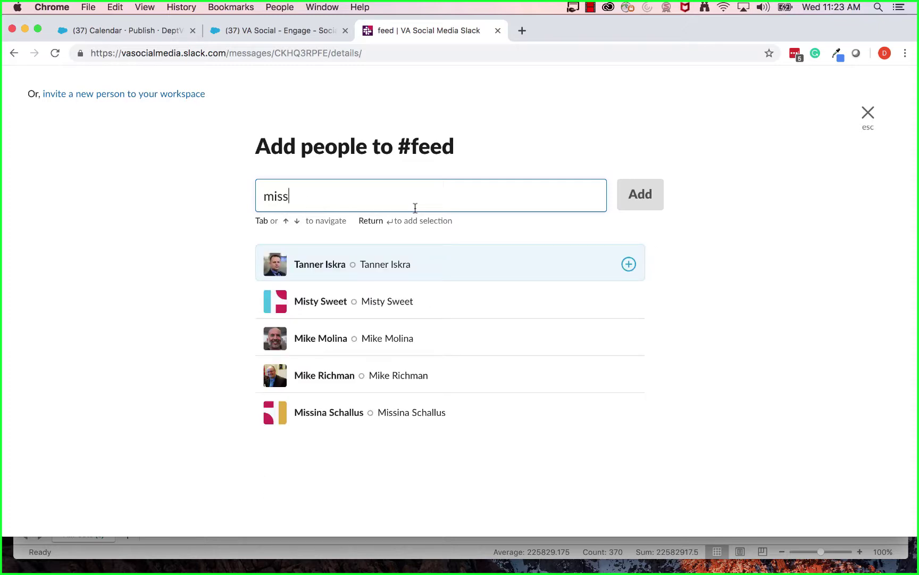
{"action": "left_click", "coordinate": [404, 414]}
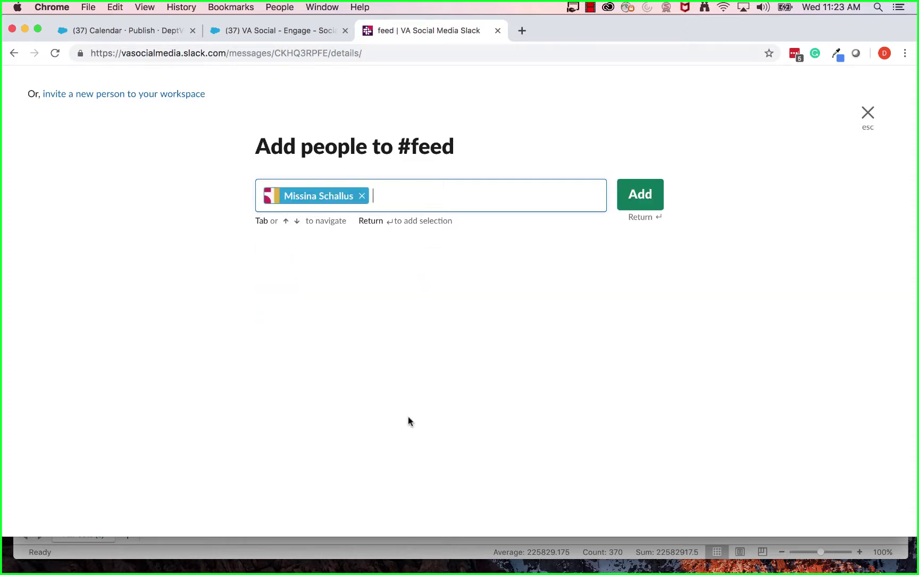
{"action": "left_click", "coordinate": [641, 195]}
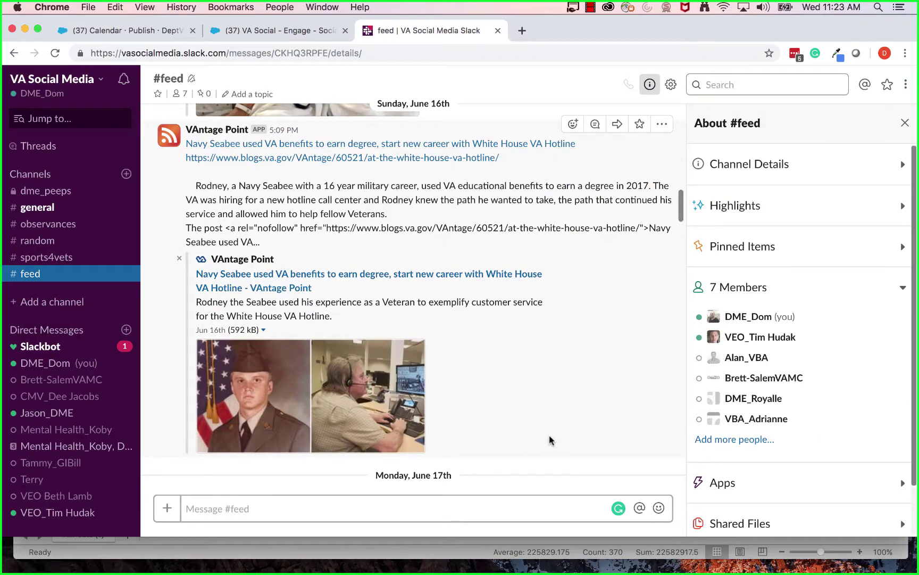
Step: Look through the VAntage Point posts in #feed from mid-June up to yesterday, and close the Slack tab
{"action": "scroll", "coordinate": [550, 433], "scroll_direction": "up", "scroll_amount": 10}
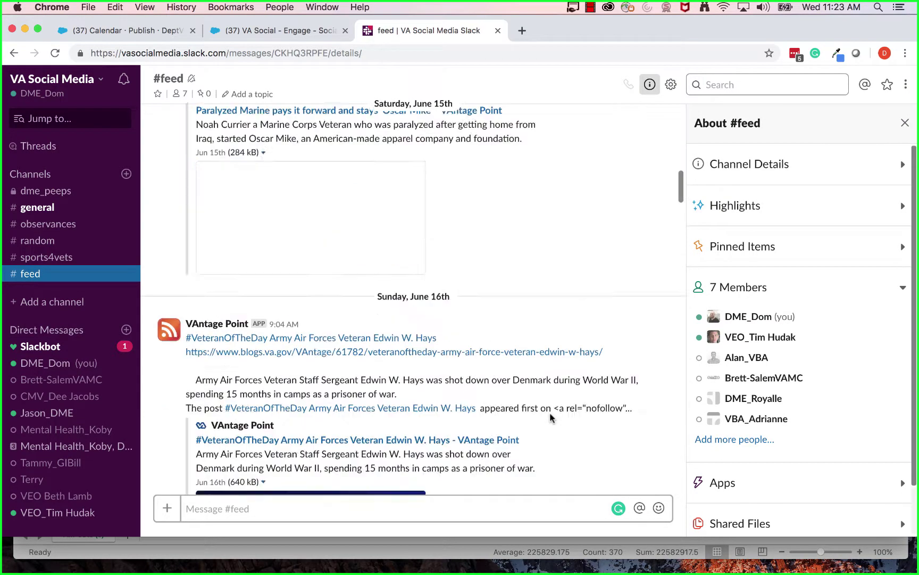
{"action": "scroll", "coordinate": [549, 412], "scroll_direction": "up", "scroll_amount": 14}
{"action": "scroll", "coordinate": [546, 367], "scroll_direction": "down", "scroll_amount": 18}
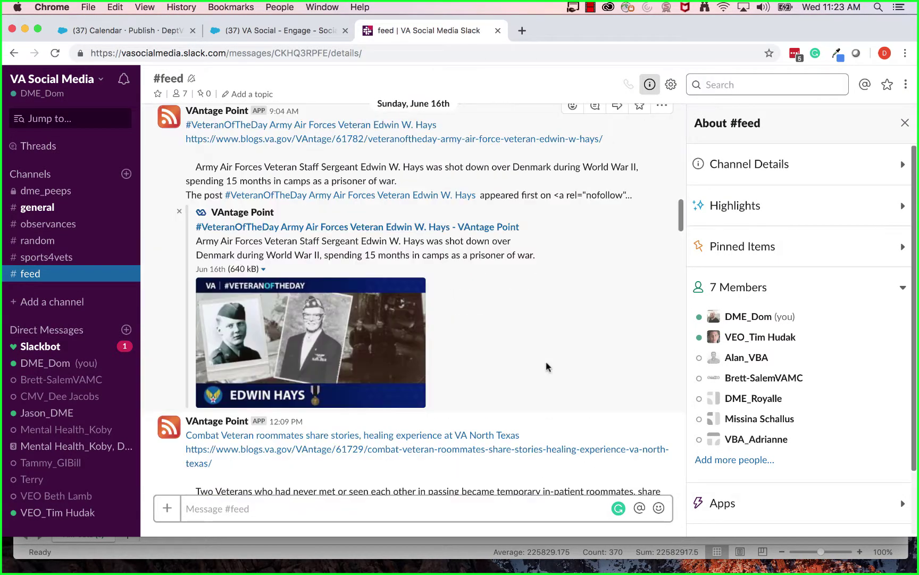
{"action": "scroll", "coordinate": [546, 367], "scroll_direction": "down", "scroll_amount": 20}
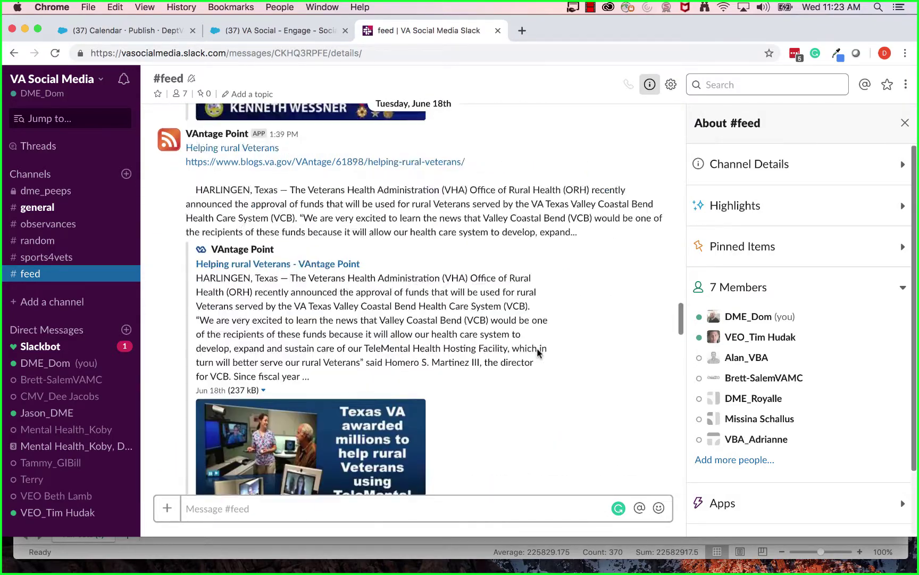
{"action": "scroll", "coordinate": [539, 353], "scroll_direction": "down", "scroll_amount": 20}
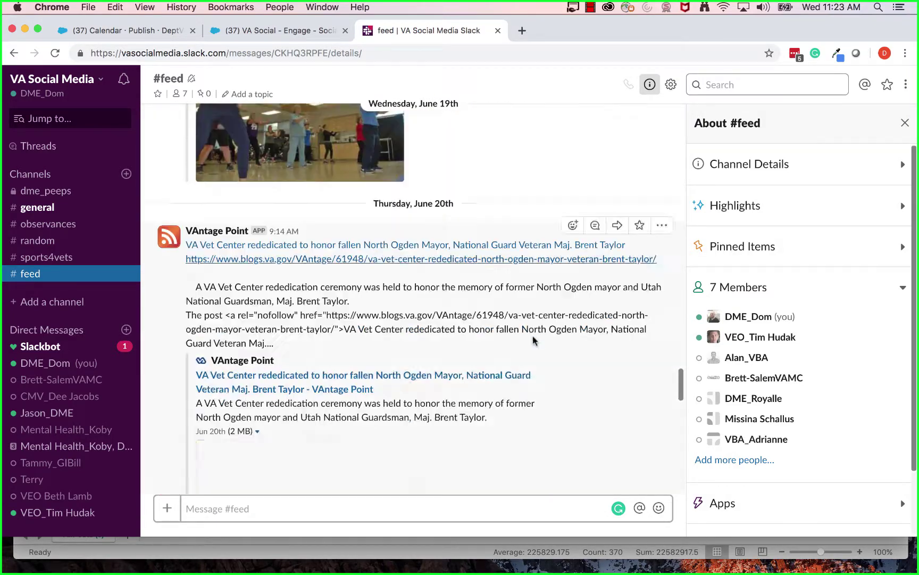
{"action": "scroll", "coordinate": [534, 340], "scroll_direction": "down", "scroll_amount": 5}
{"action": "scroll", "coordinate": [532, 336], "scroll_direction": "up", "scroll_amount": 8}
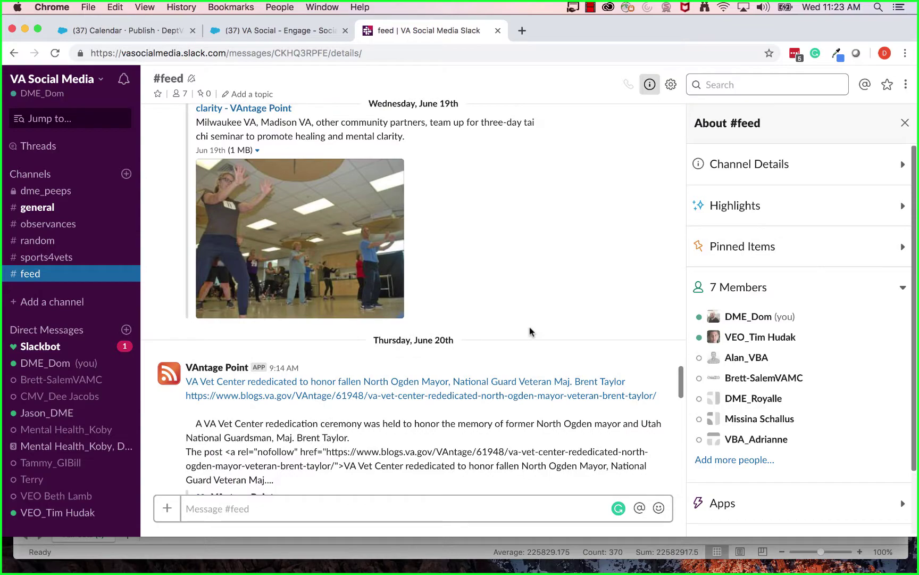
{"action": "scroll", "coordinate": [529, 331], "scroll_direction": "down", "scroll_amount": 15}
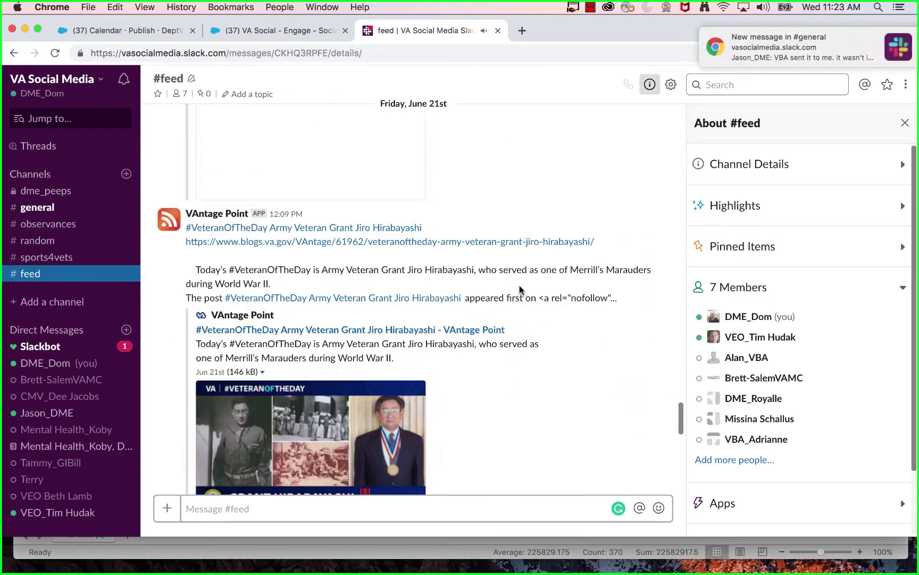
{"action": "scroll", "coordinate": [521, 290], "scroll_direction": "down", "scroll_amount": 15}
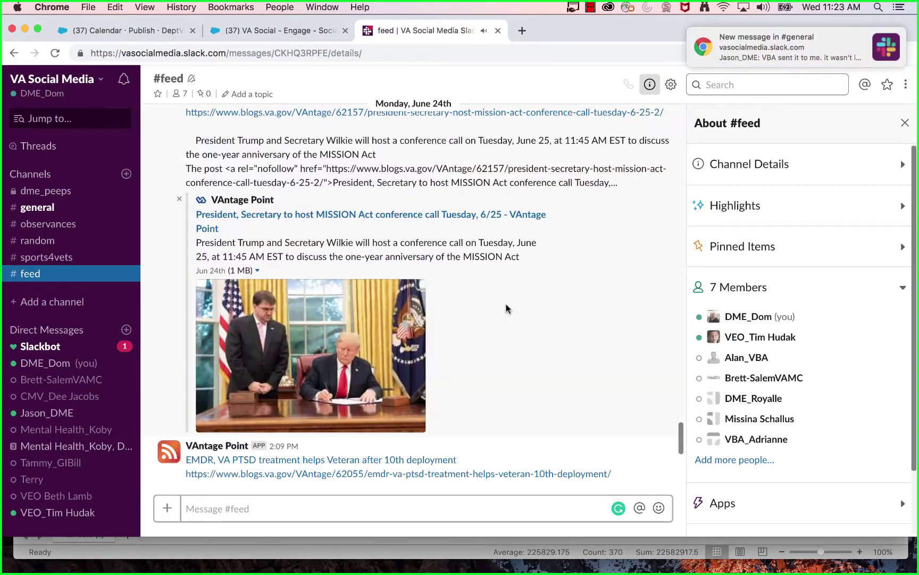
{"action": "scroll", "coordinate": [507, 308], "scroll_direction": "down", "scroll_amount": 15}
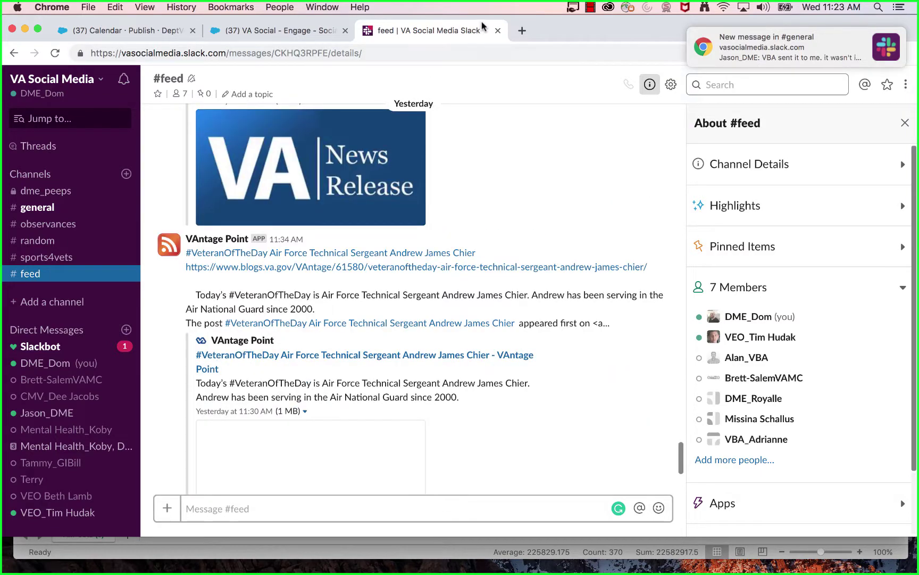
{"action": "left_click", "coordinate": [497, 31]}
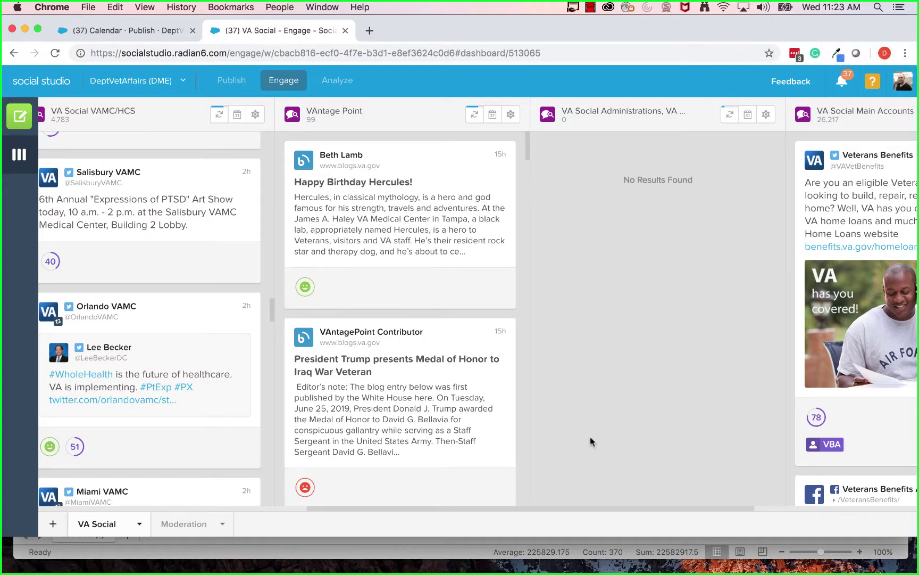
Step: View the VA Social Main Accounts column, switch to the Moderation dashboard, and look across its columns as far as the Department of Veterans Affairs Instagram column
{"action": "left_click_drag", "start_coordinate": [527, 505], "coordinate": [698, 506]}
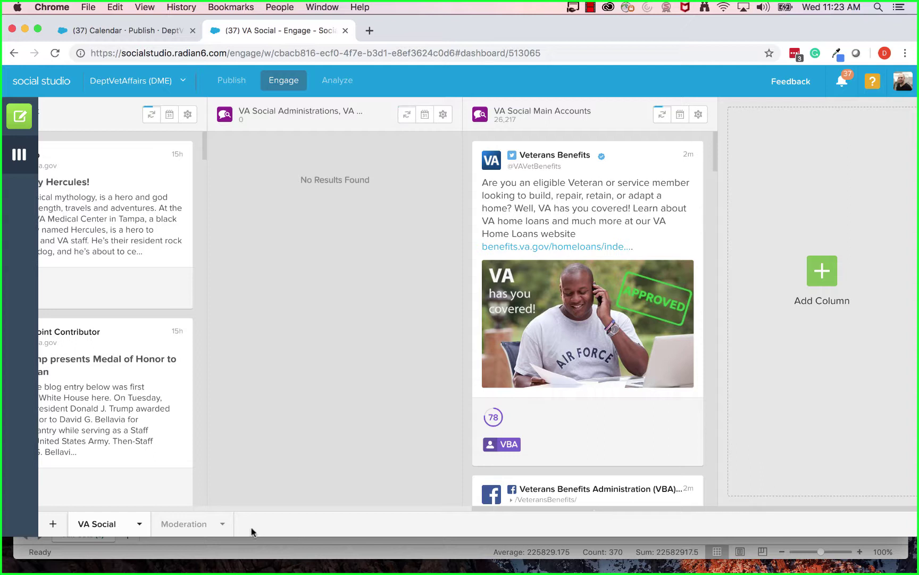
{"action": "left_click", "coordinate": [184, 523]}
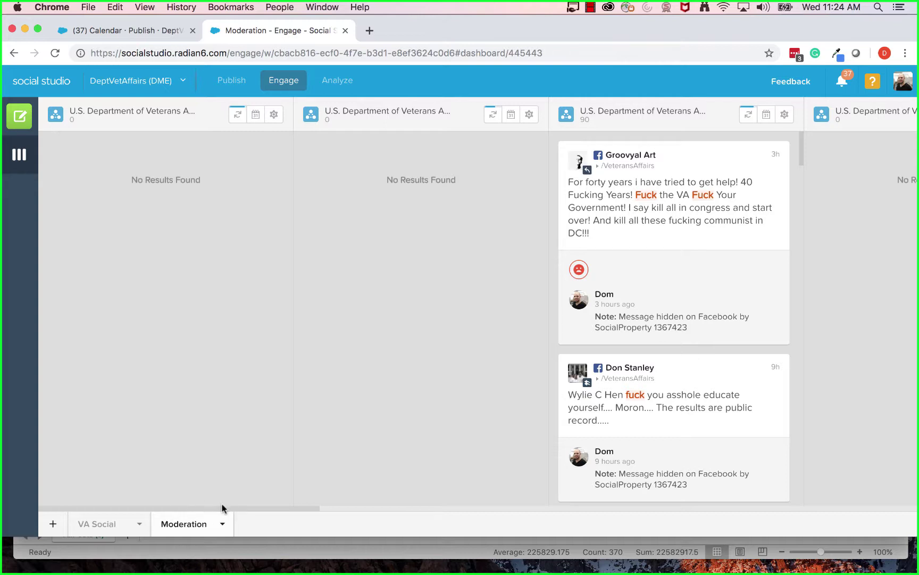
{"action": "left_click_drag", "start_coordinate": [246, 508], "coordinate": [373, 512]}
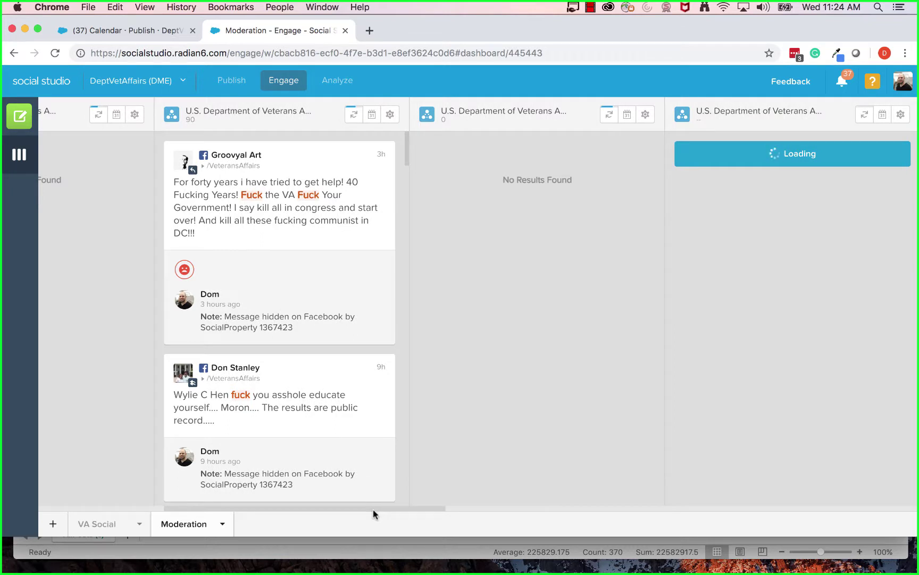
{"action": "left_click_drag", "start_coordinate": [373, 511], "coordinate": [379, 511]}
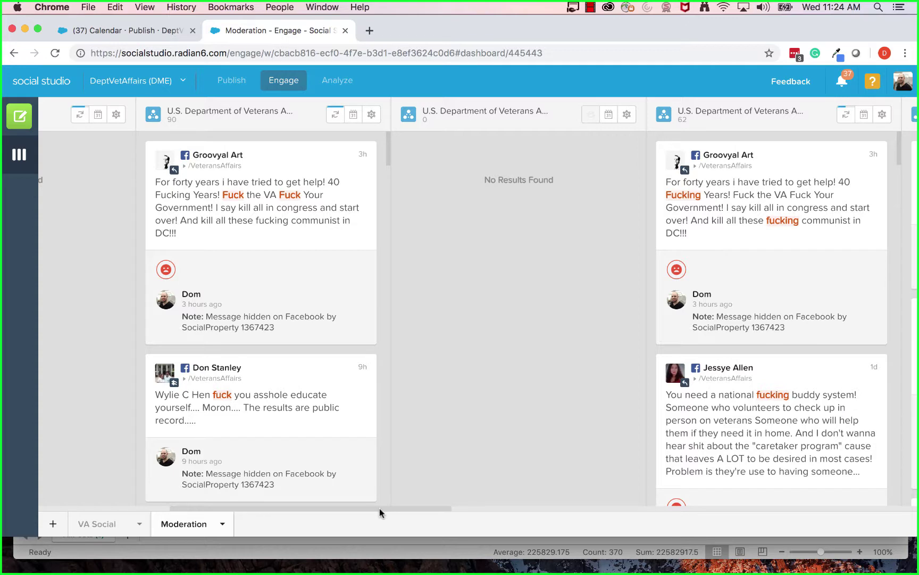
{"action": "left_click_drag", "start_coordinate": [378, 509], "coordinate": [379, 509]}
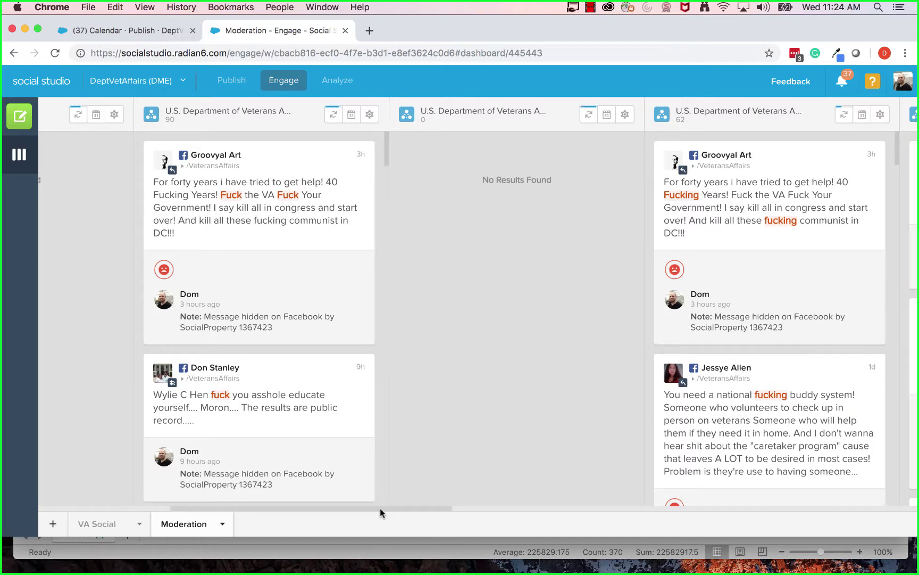
{"action": "left_click_drag", "start_coordinate": [380, 508], "coordinate": [864, 521]}
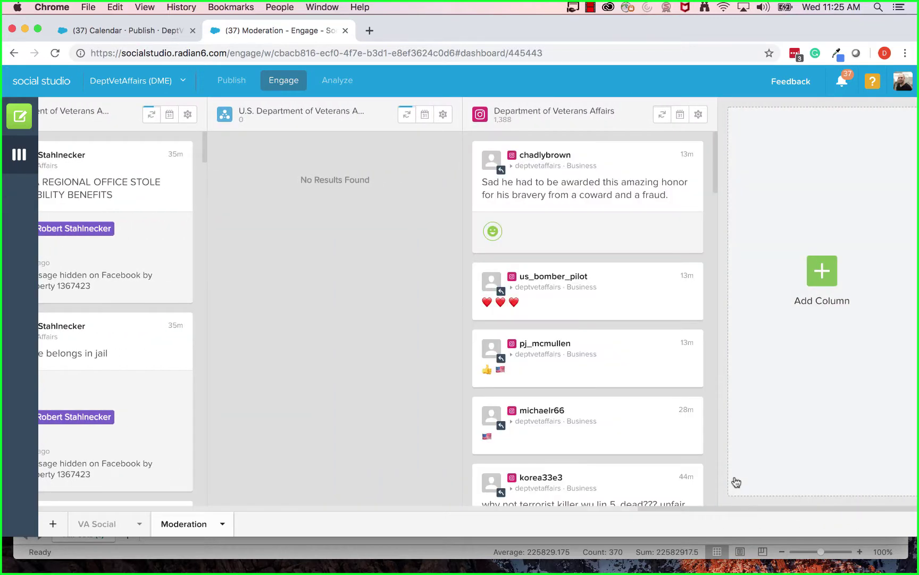
Step: Add a social account column for the U.S. Department of Veterans Affairs Facebook page to the Moderation dashboard
{"action": "mouse_move", "coordinate": [626, 424]}
{"action": "left_click", "coordinate": [823, 272]}
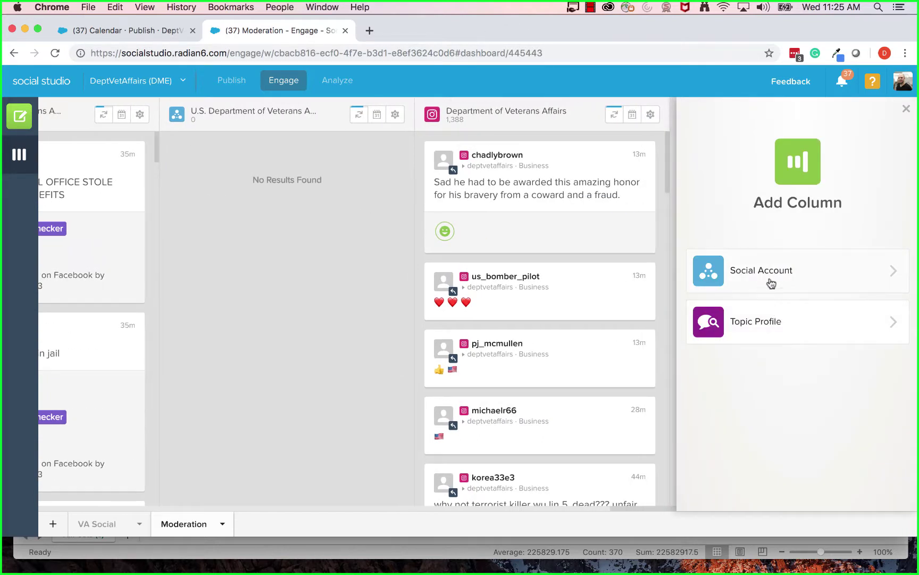
{"action": "left_click", "coordinate": [791, 277]}
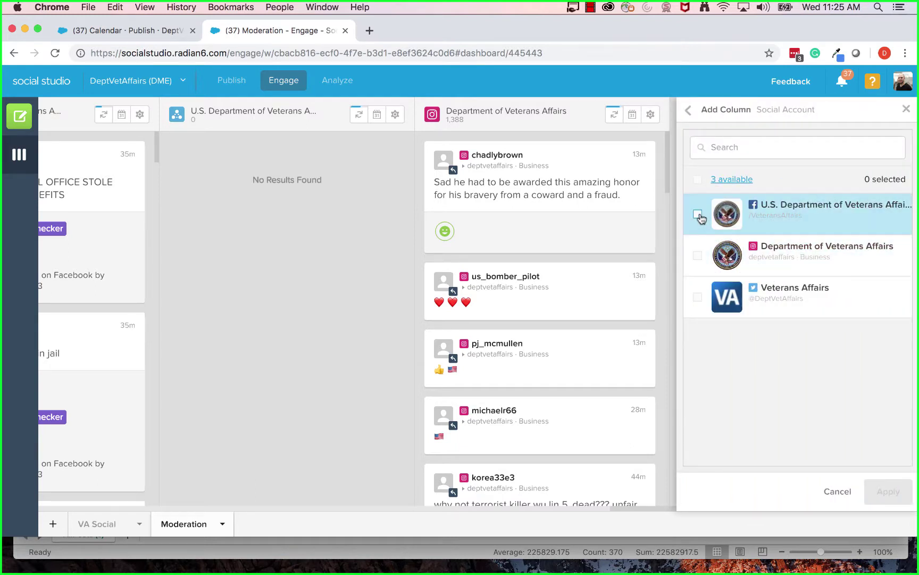
{"action": "left_click", "coordinate": [697, 214]}
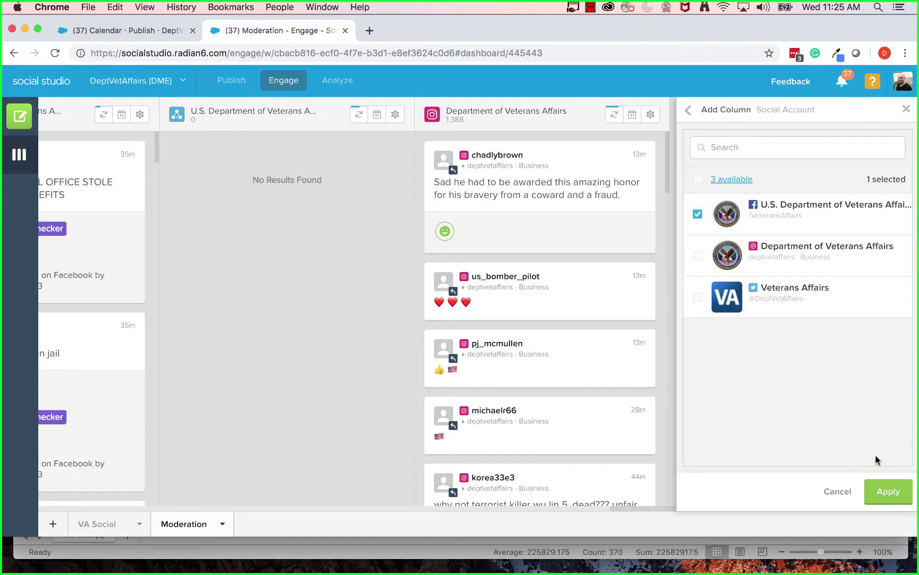
{"action": "left_click", "coordinate": [888, 490]}
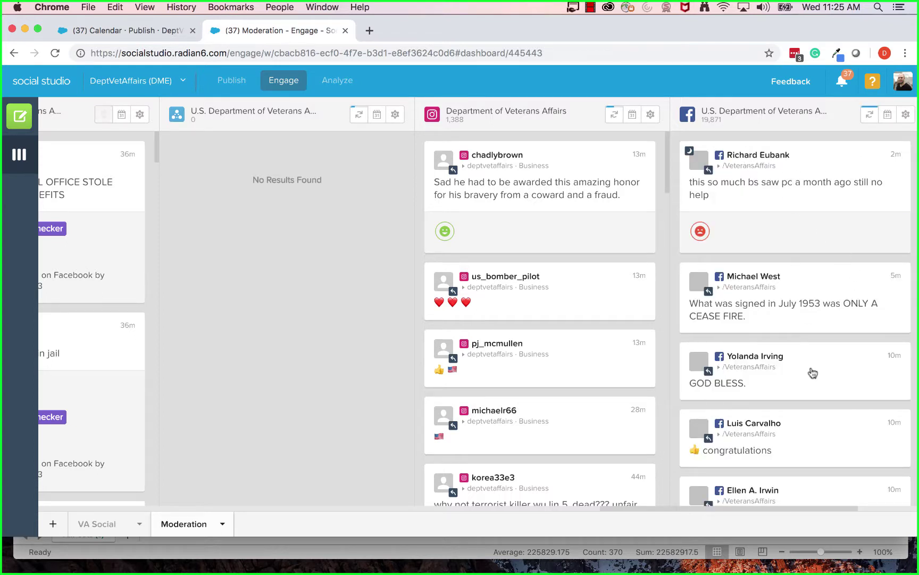
Step: In the Facebook column's media type filter, exclude Posts, Received Inbox Messages, Sent Inbox Messages and Unpublished Posts
{"action": "left_click", "coordinate": [905, 115]}
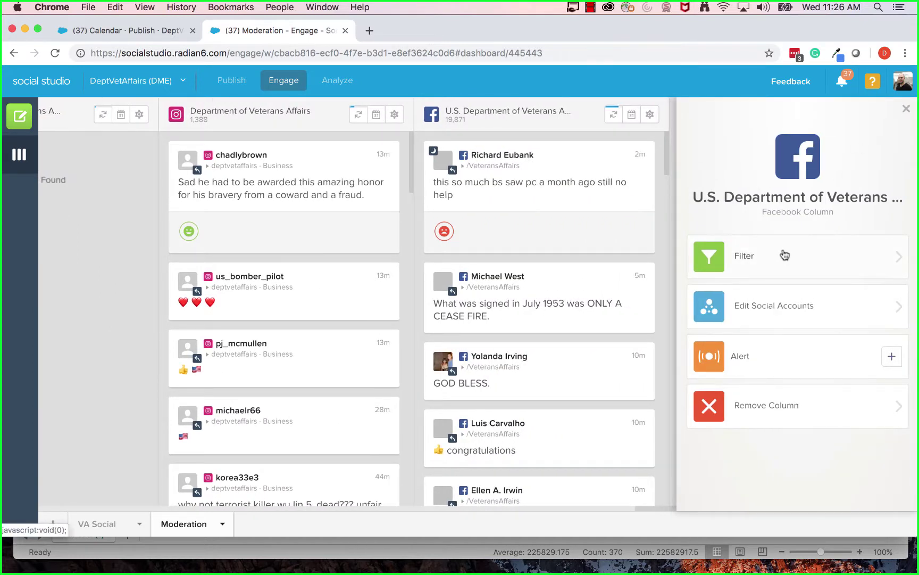
{"action": "left_click", "coordinate": [782, 254]}
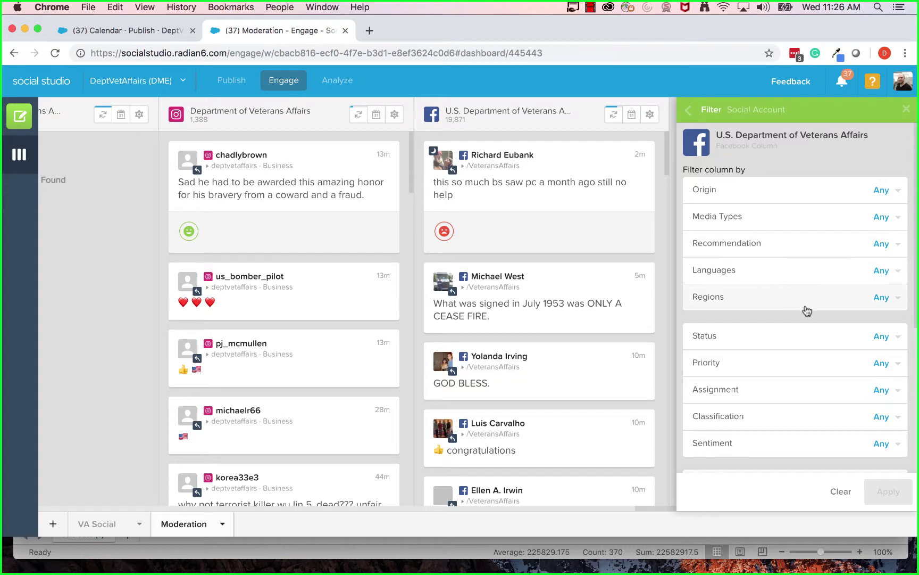
{"action": "left_click", "coordinate": [786, 219]}
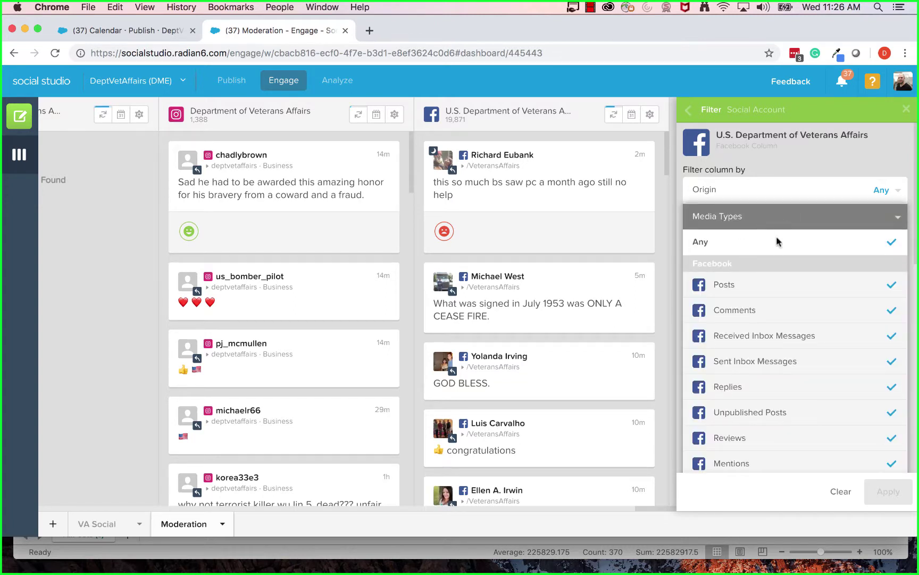
{"action": "left_click", "coordinate": [893, 288]}
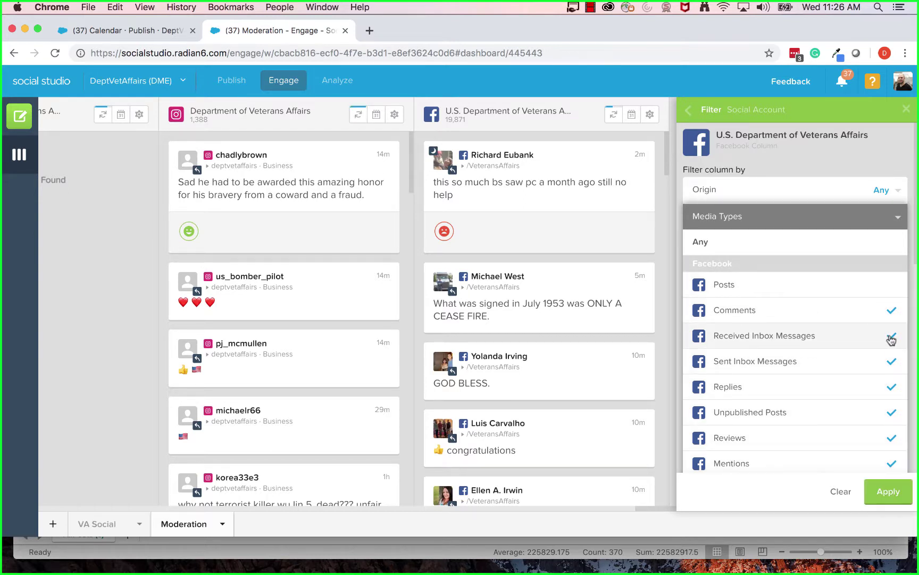
{"action": "left_click", "coordinate": [894, 339]}
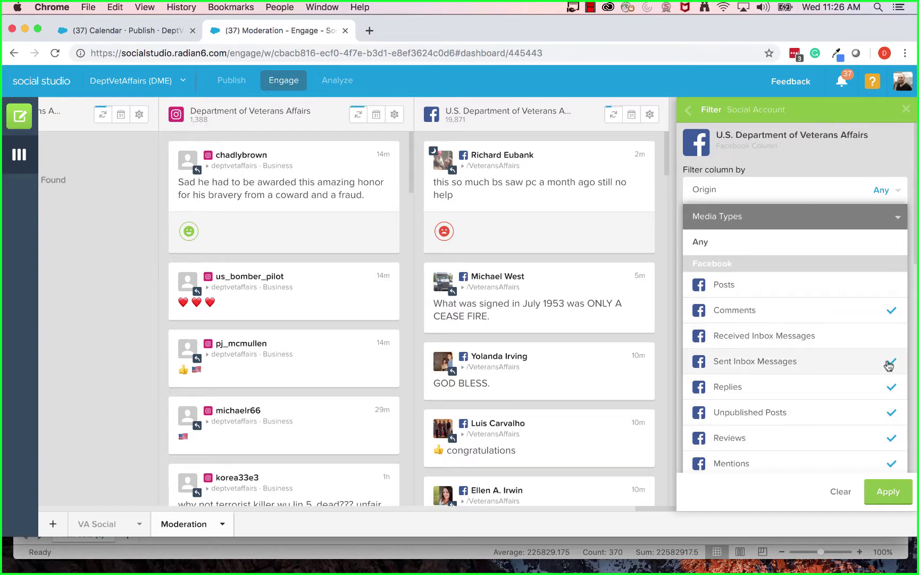
{"action": "left_click", "coordinate": [893, 364]}
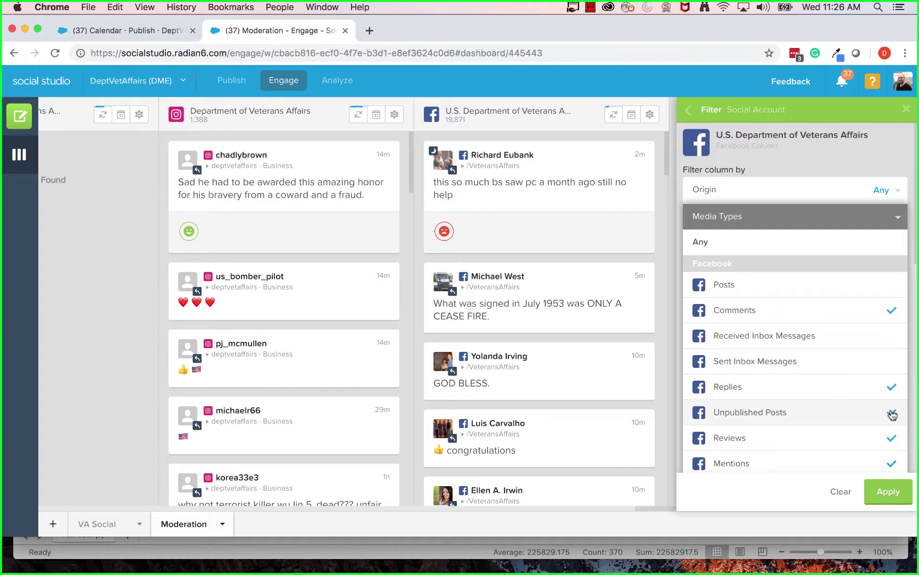
{"action": "scroll", "coordinate": [893, 413], "scroll_direction": "down", "scroll_amount": 2}
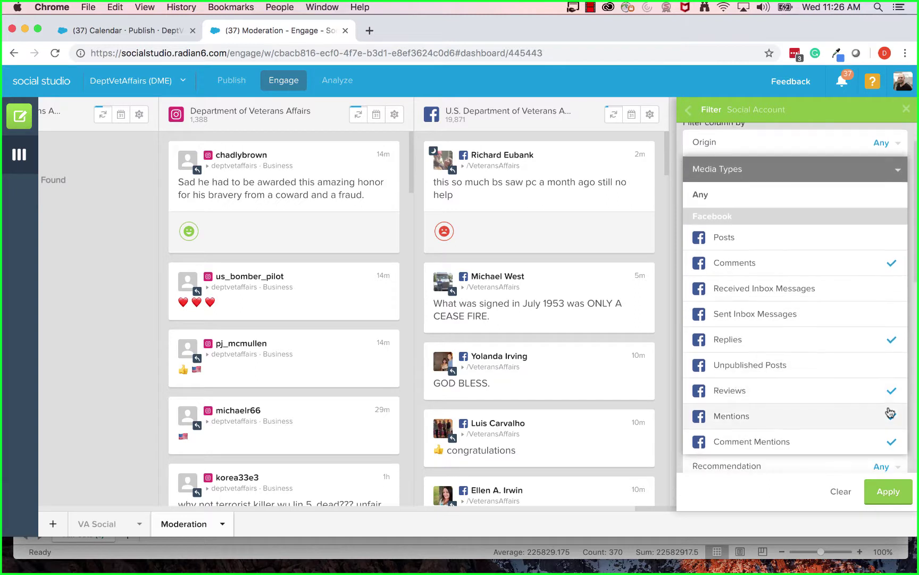
Step: Also exclude Reviews, Mentions and Comment Mentions, apply the filter with only Comments and Replies, and close the column settings
{"action": "left_click", "coordinate": [892, 392]}
{"action": "left_click", "coordinate": [893, 418]}
{"action": "left_click", "coordinate": [895, 449]}
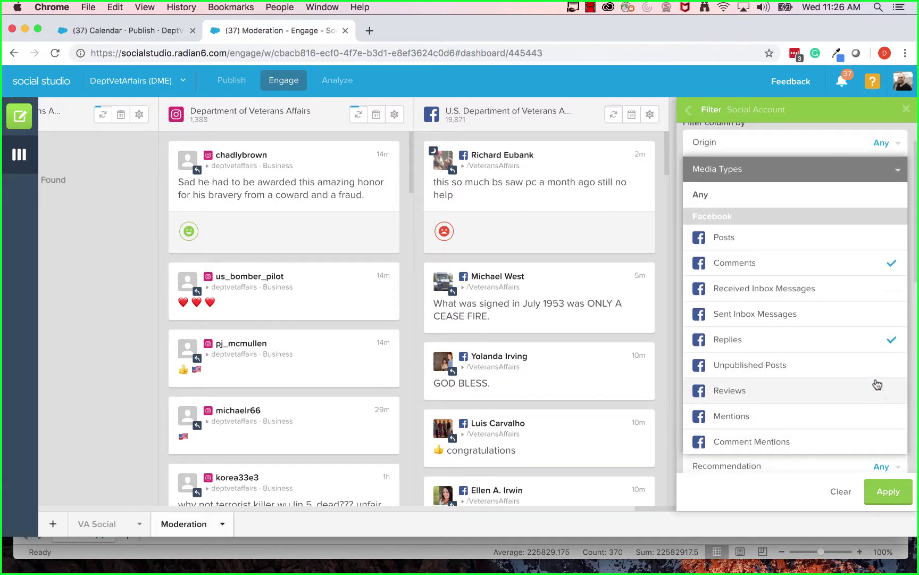
{"action": "scroll", "coordinate": [804, 372], "scroll_direction": "down", "scroll_amount": 1}
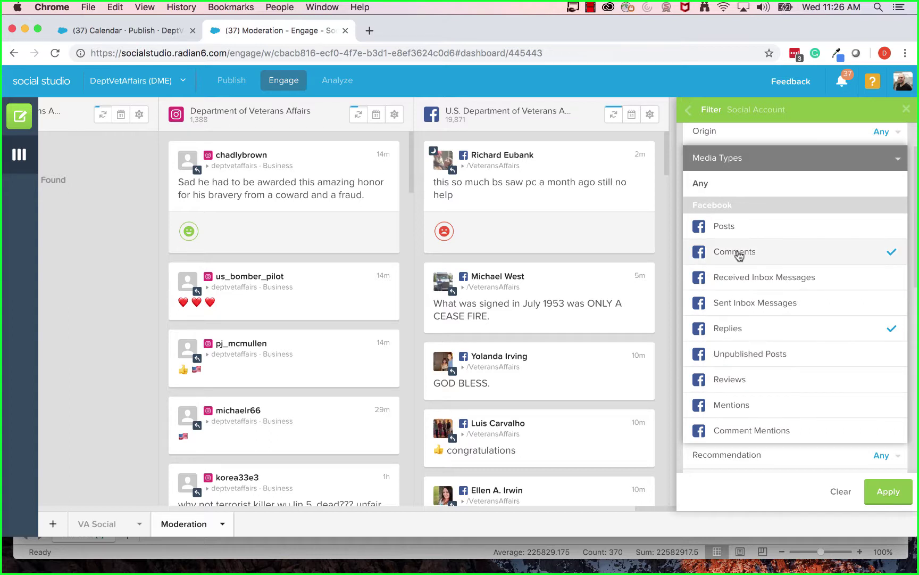
{"action": "scroll", "coordinate": [824, 395], "scroll_direction": "down", "scroll_amount": 1}
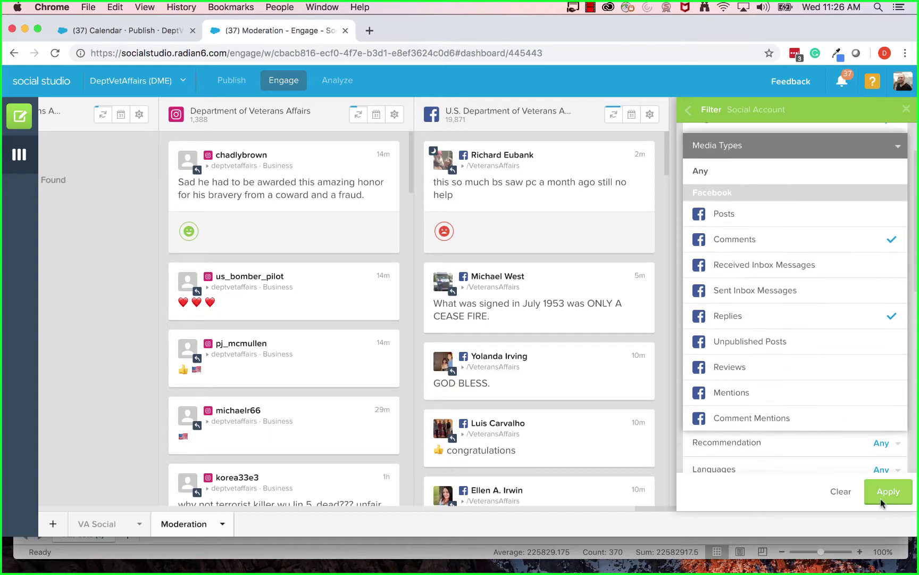
{"action": "left_click", "coordinate": [884, 492]}
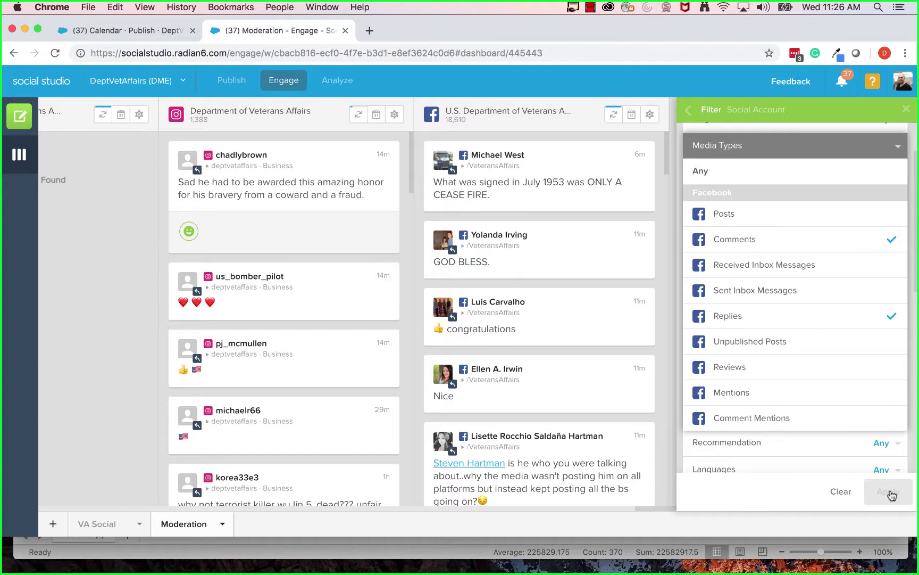
{"action": "left_click", "coordinate": [896, 151]}
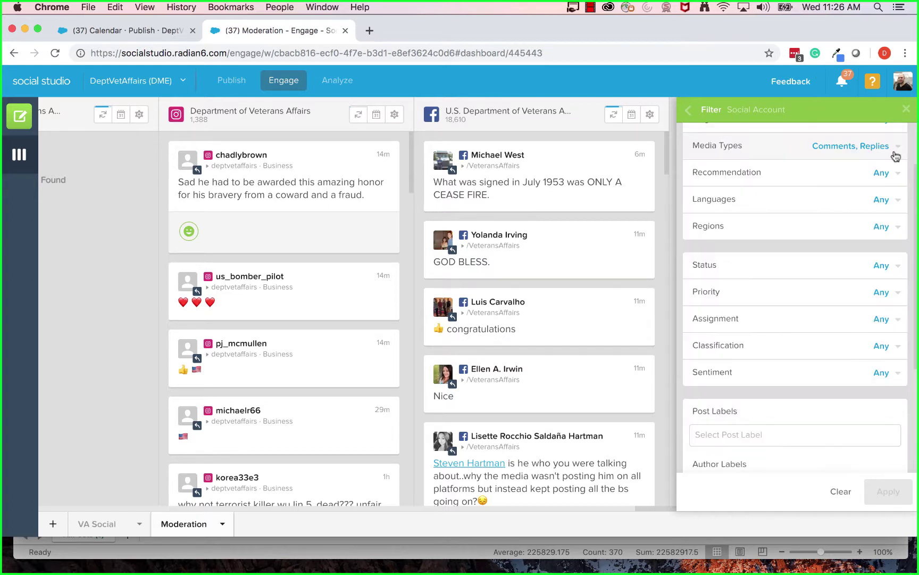
{"action": "left_click", "coordinate": [905, 110]}
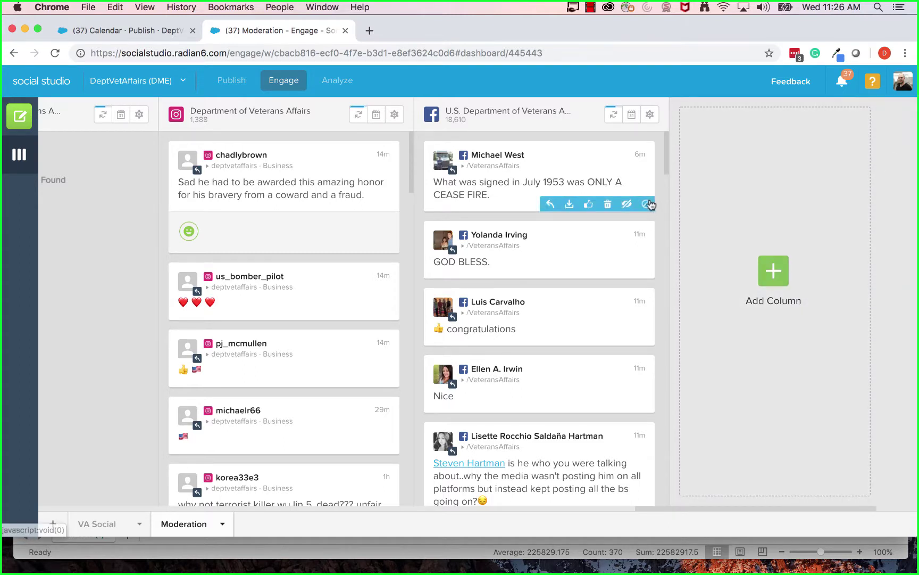
Step: Look through the filtered comments in the U.S. Department of Veterans Affairs Facebook column and load its new post
{"action": "scroll", "coordinate": [532, 272], "scroll_direction": "down", "scroll_amount": 3}
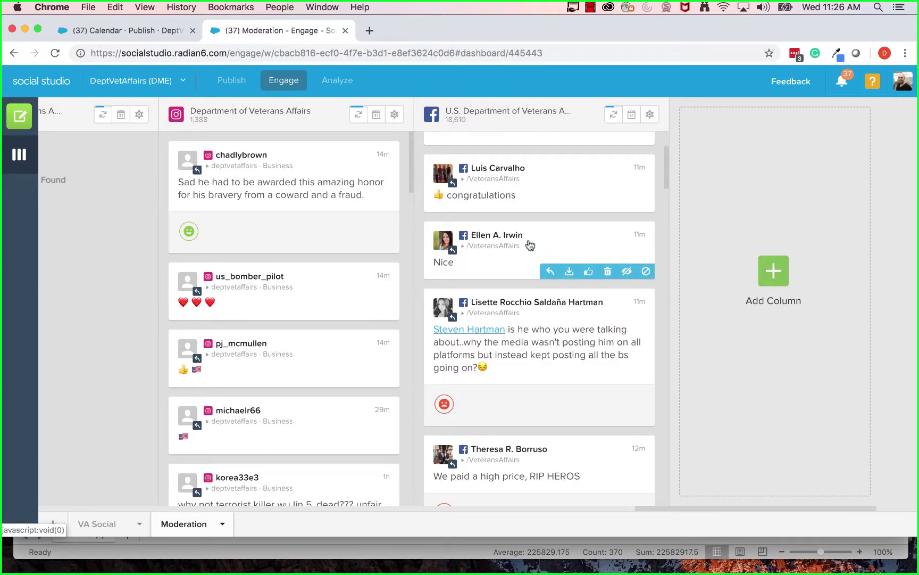
{"action": "scroll", "coordinate": [505, 199], "scroll_direction": "up", "scroll_amount": 1}
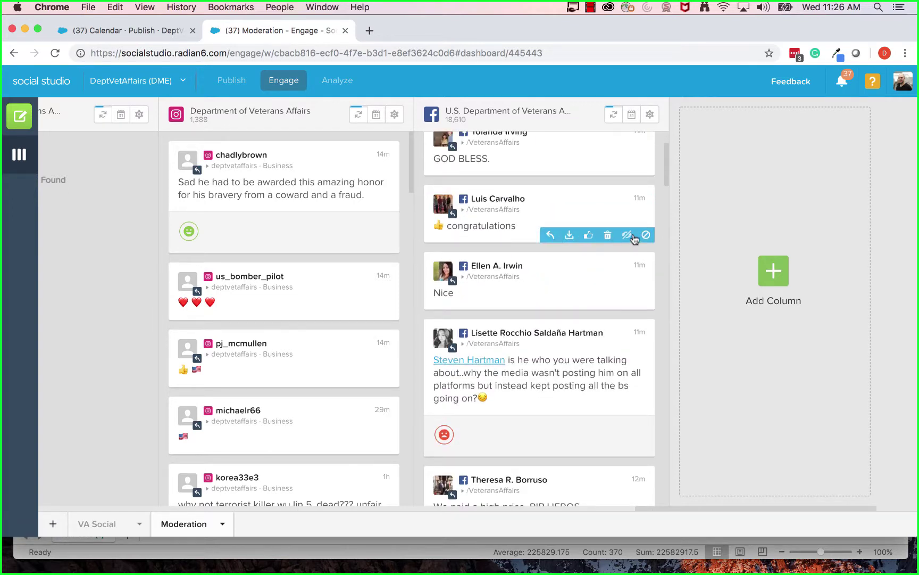
{"action": "mouse_move", "coordinate": [593, 241]}
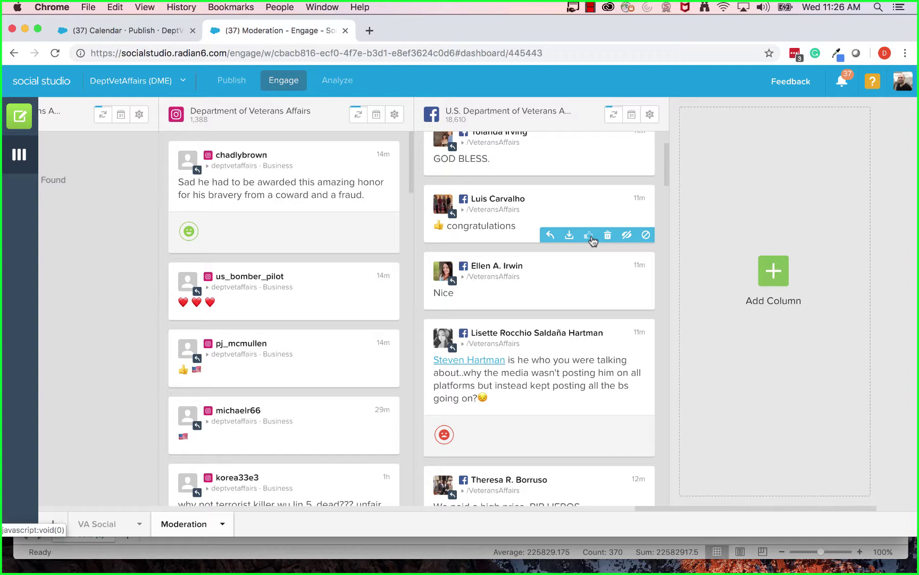
{"action": "scroll", "coordinate": [522, 354], "scroll_direction": "down", "scroll_amount": 4}
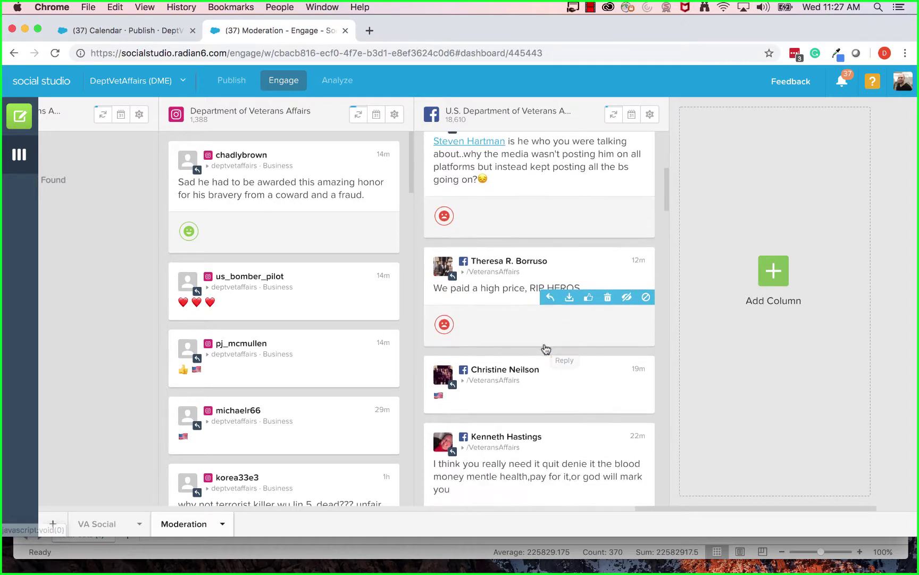
{"action": "scroll", "coordinate": [544, 350], "scroll_direction": "down", "scroll_amount": 10}
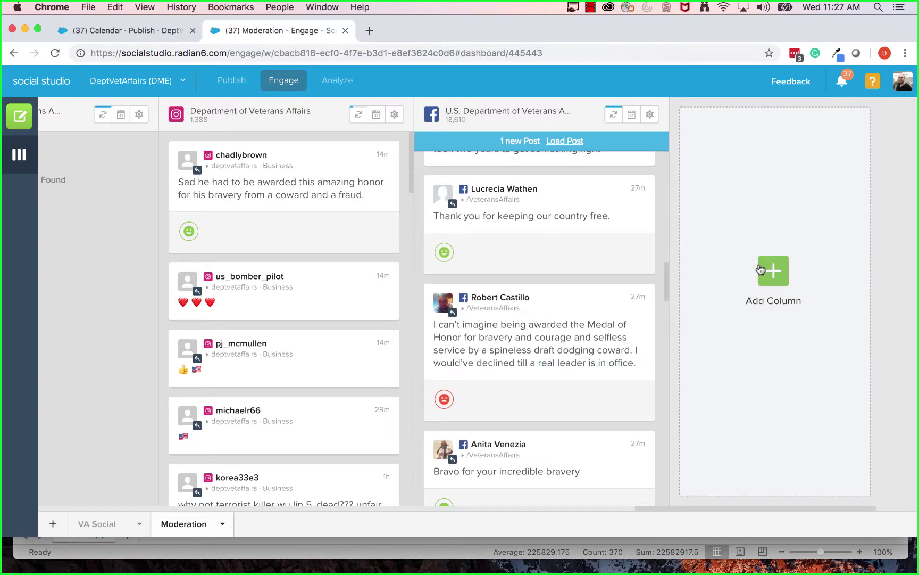
{"action": "left_click", "coordinate": [563, 141]}
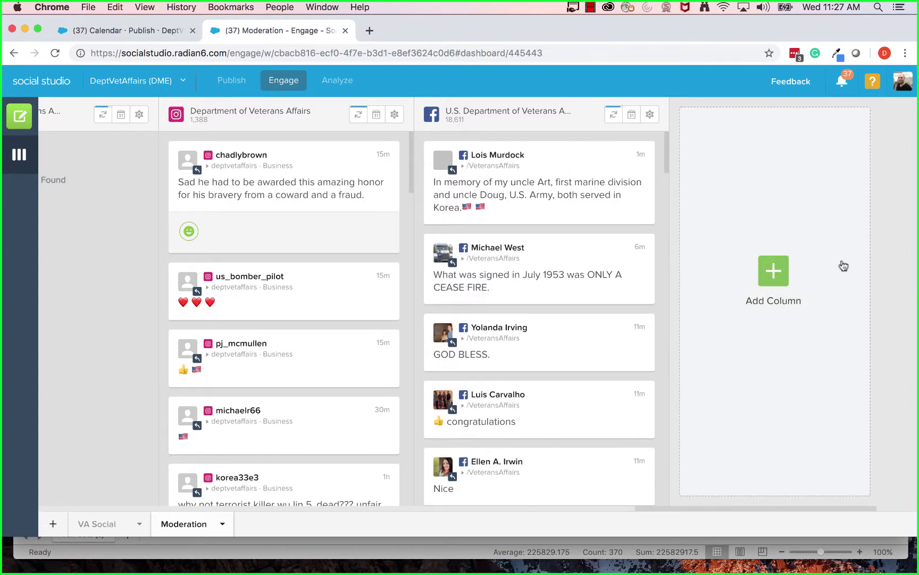
{"action": "left_click", "coordinate": [784, 268]}
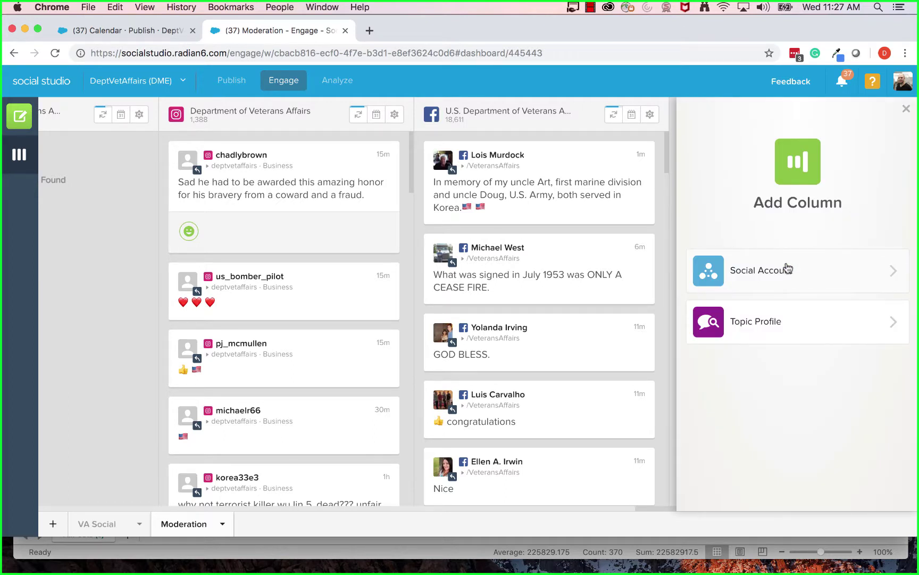
{"action": "left_click", "coordinate": [764, 271]}
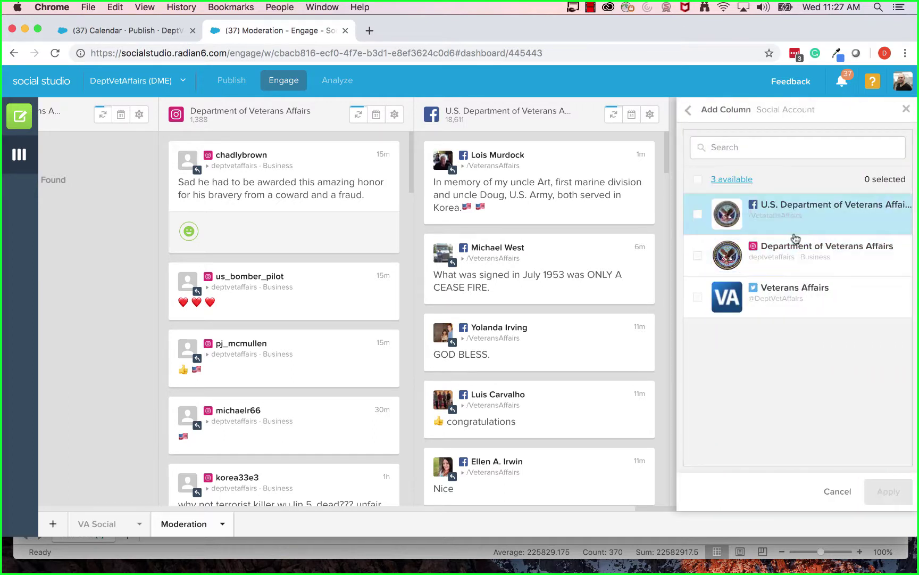
{"action": "left_click", "coordinate": [697, 298]}
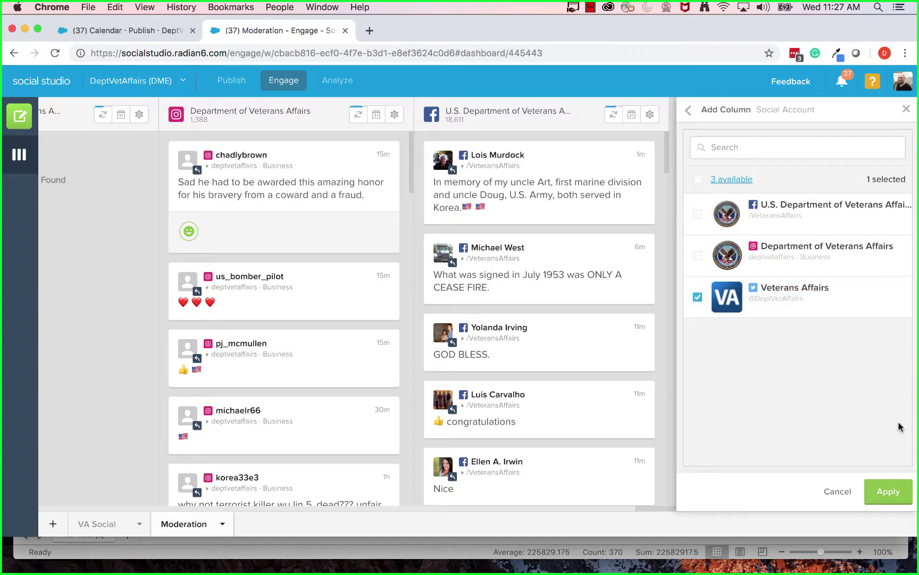
{"action": "left_click", "coordinate": [894, 500]}
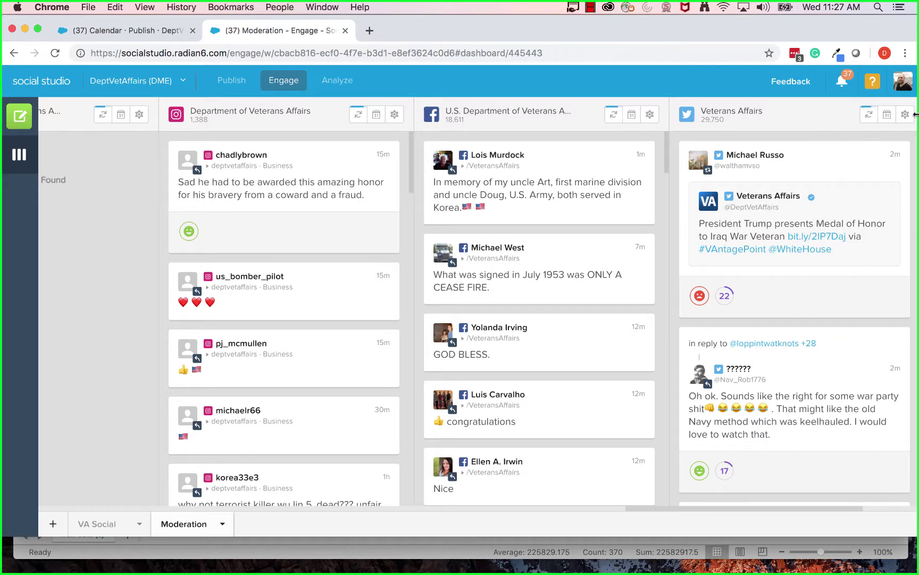
Step: Filter the Veterans Affairs Twitter column to the Mentions media type only, apply it, and close the column settings
{"action": "left_click", "coordinate": [905, 115]}
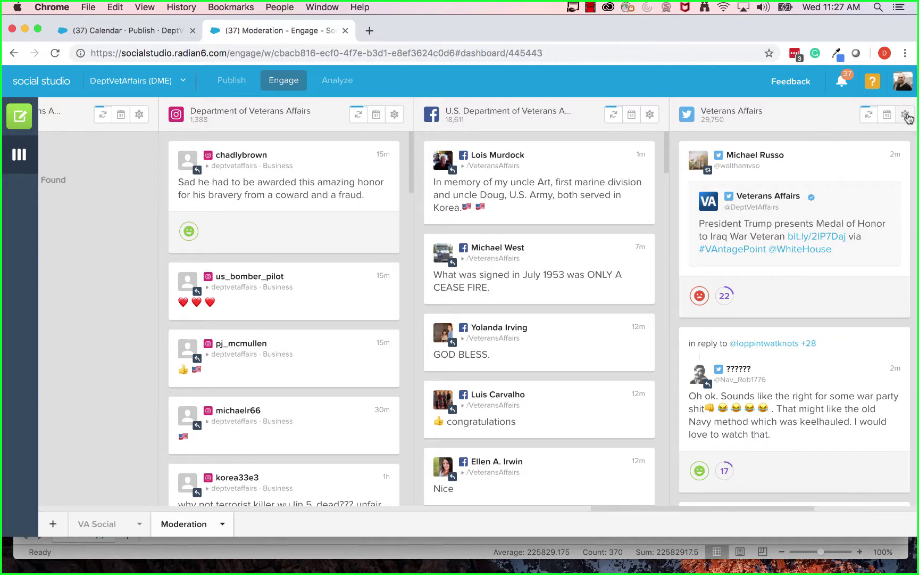
{"action": "left_click", "coordinate": [771, 266]}
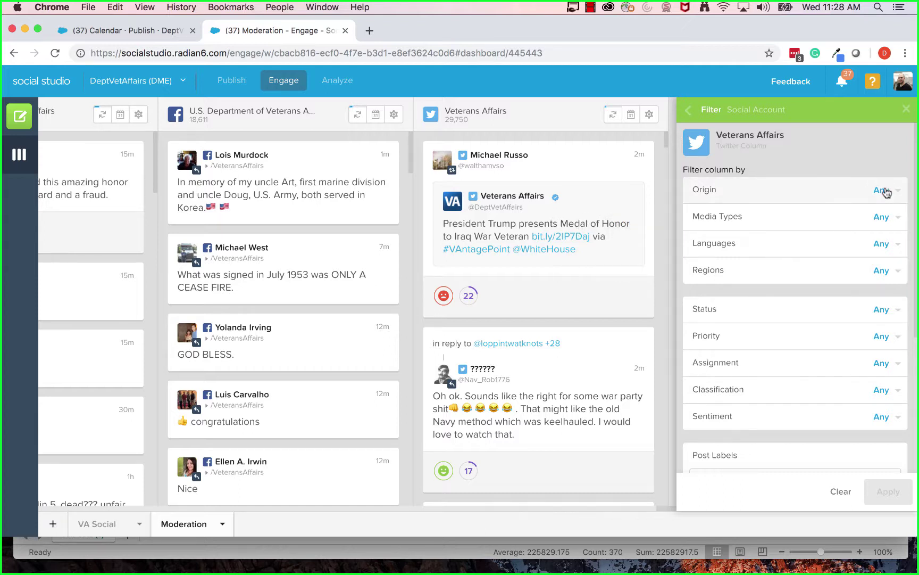
{"action": "left_click", "coordinate": [883, 217]}
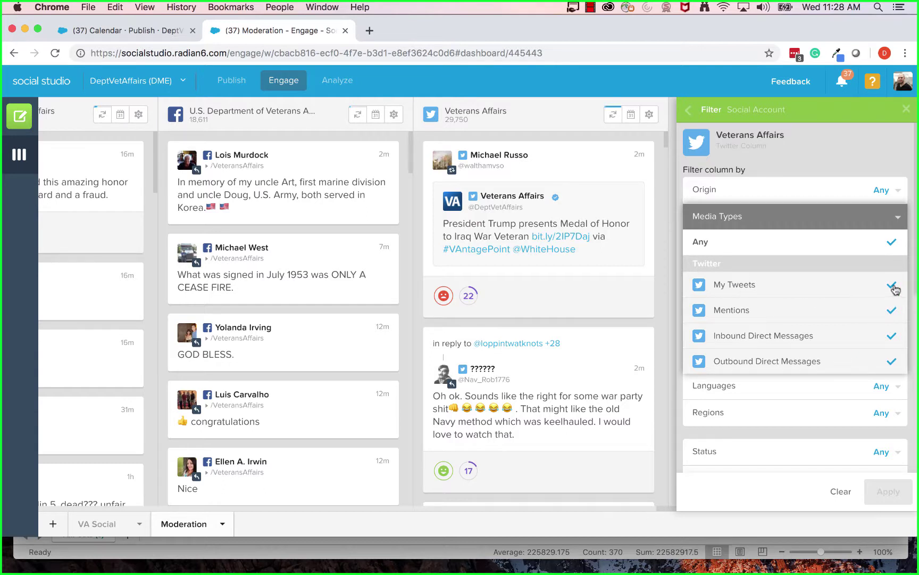
{"action": "left_click", "coordinate": [893, 287]}
{"action": "left_click", "coordinate": [892, 310]}
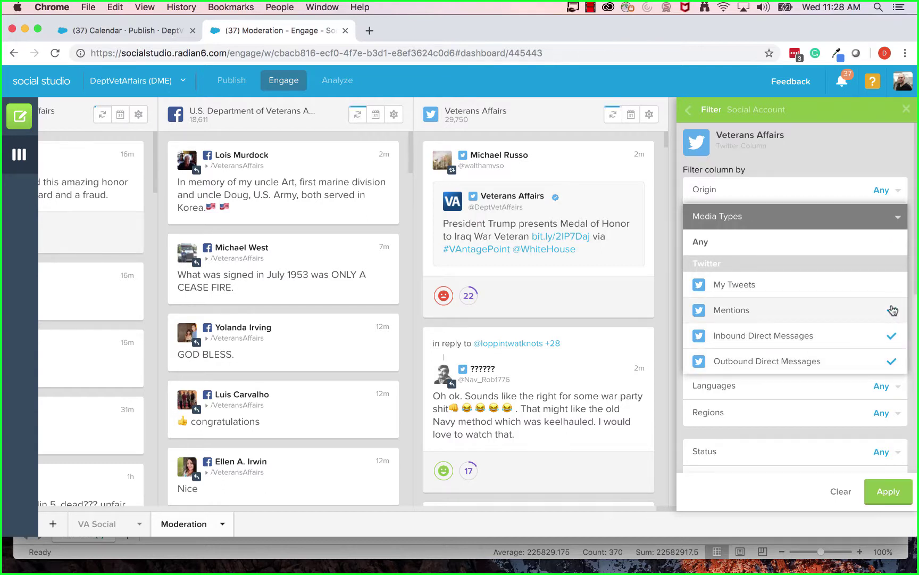
{"action": "left_click", "coordinate": [893, 311]}
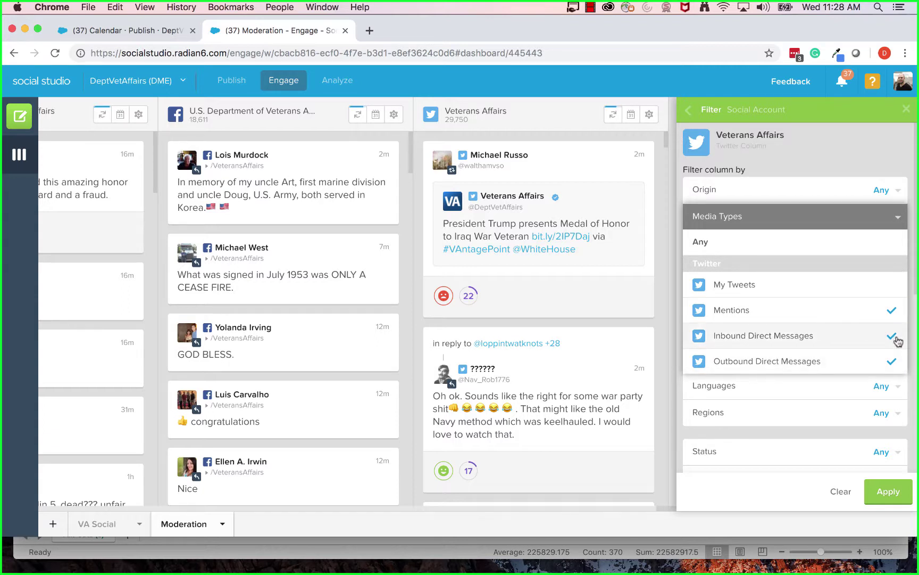
{"action": "left_click", "coordinate": [894, 338]}
{"action": "left_click", "coordinate": [893, 363]}
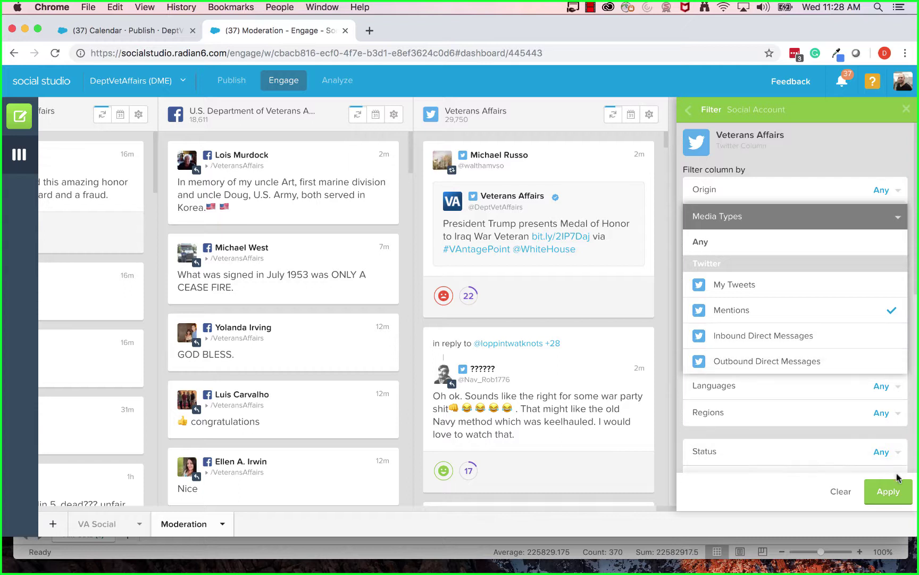
{"action": "left_click", "coordinate": [895, 495]}
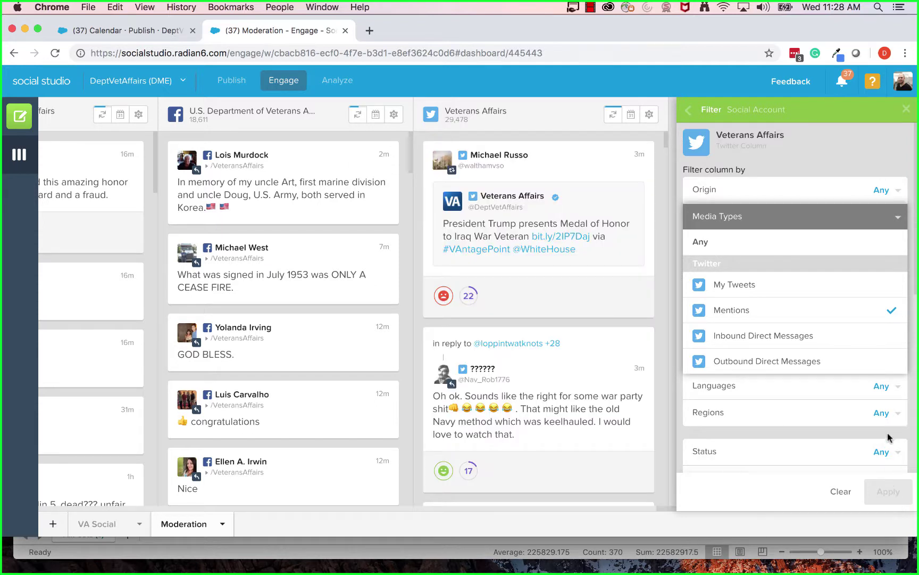
{"action": "left_click", "coordinate": [905, 109]}
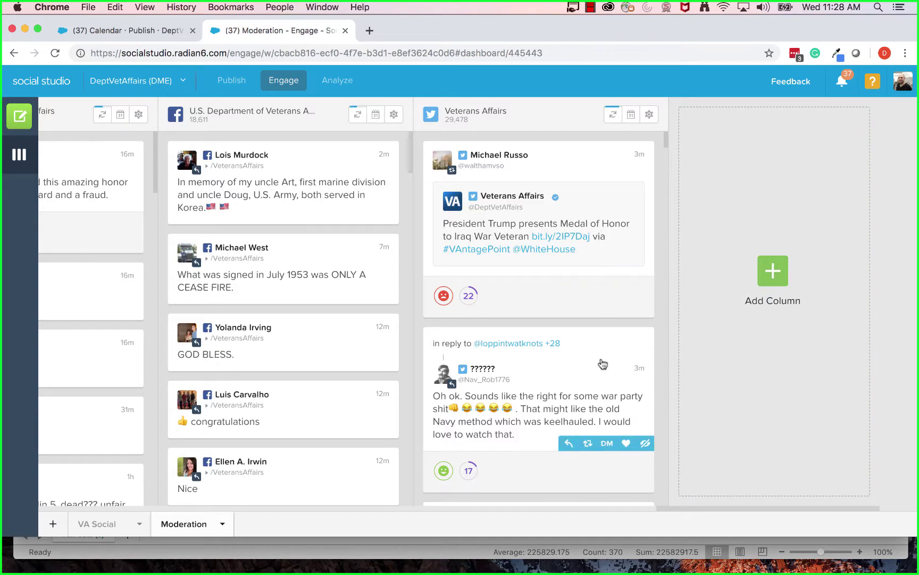
Step: Look through the posts mentioning the account in the Veterans Affairs Twitter column
{"action": "scroll", "coordinate": [612, 366], "scroll_direction": "down", "scroll_amount": 4}
{"action": "scroll", "coordinate": [612, 366], "scroll_direction": "down", "scroll_amount": 20}
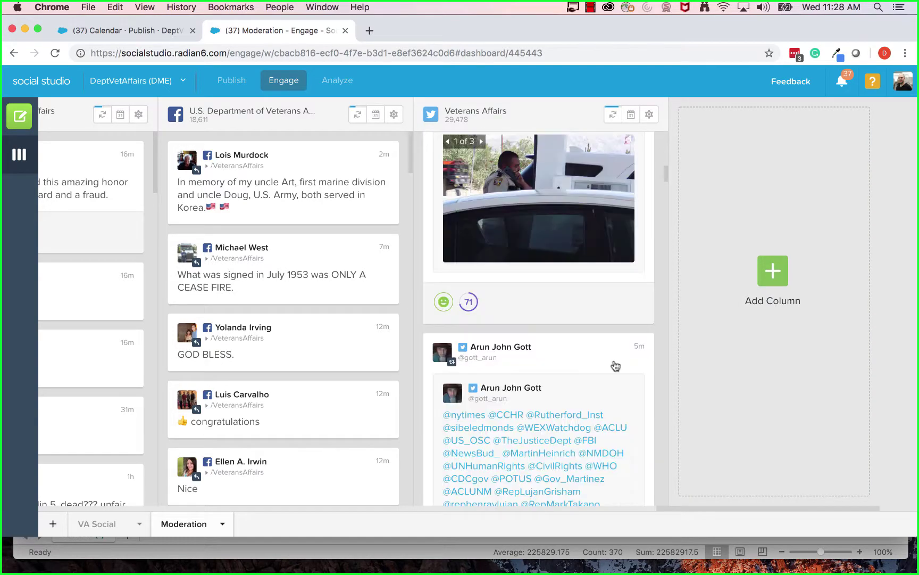
{"action": "scroll", "coordinate": [616, 366], "scroll_direction": "down", "scroll_amount": 20}
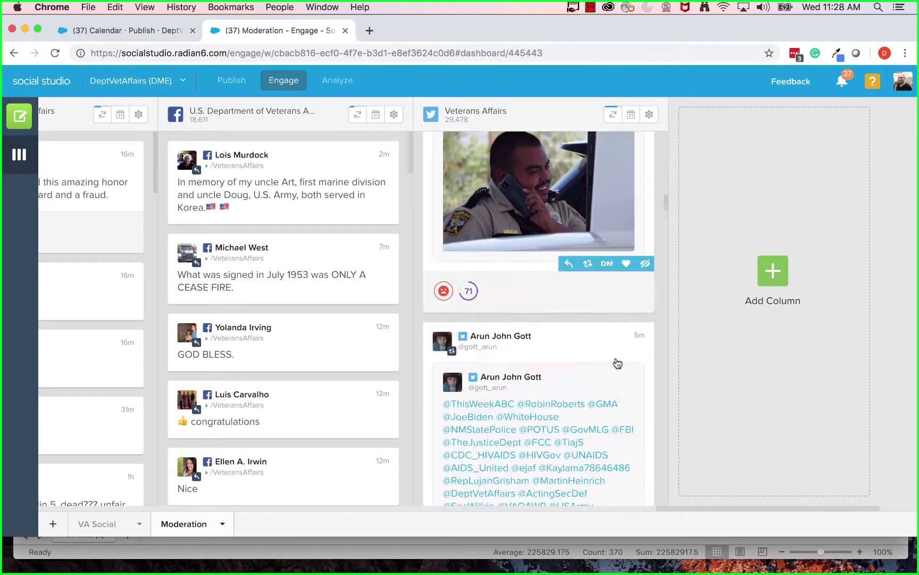
{"action": "scroll", "coordinate": [617, 364], "scroll_direction": "down", "scroll_amount": 20}
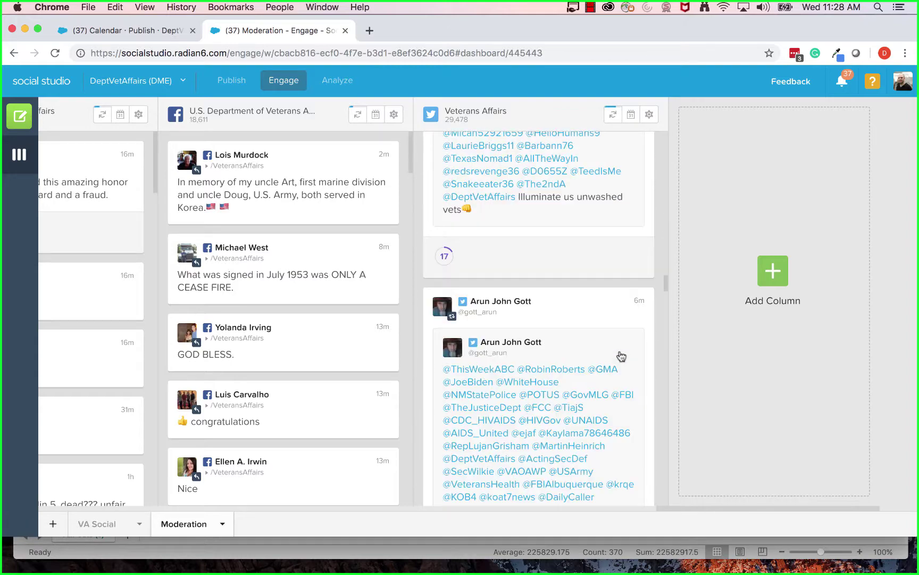
{"action": "mouse_move", "coordinate": [635, 319]}
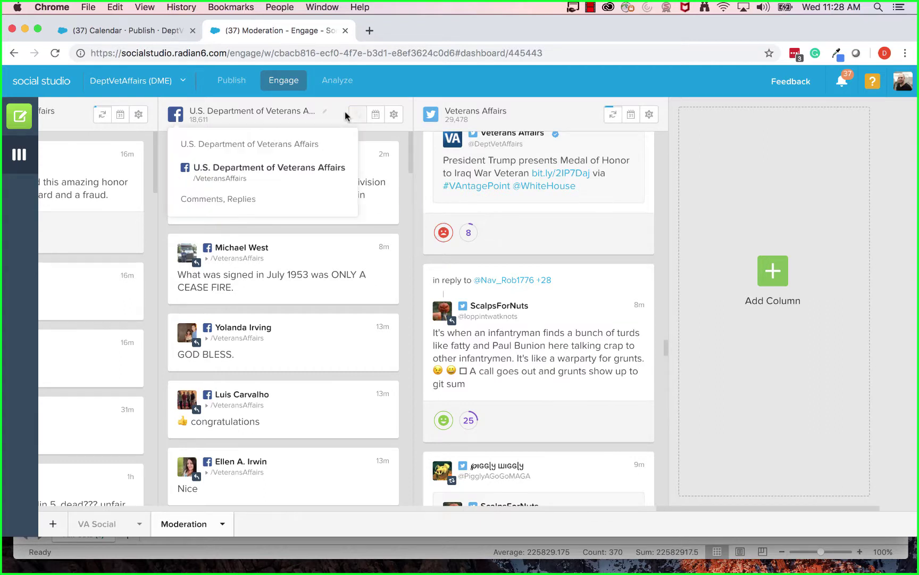
Step: Check the Facebook column's source details and read further down the mentions in the Veterans Affairs Twitter column
{"action": "mouse_move", "coordinate": [345, 116]}
{"action": "scroll", "coordinate": [588, 239], "scroll_direction": "down", "scroll_amount": 5}
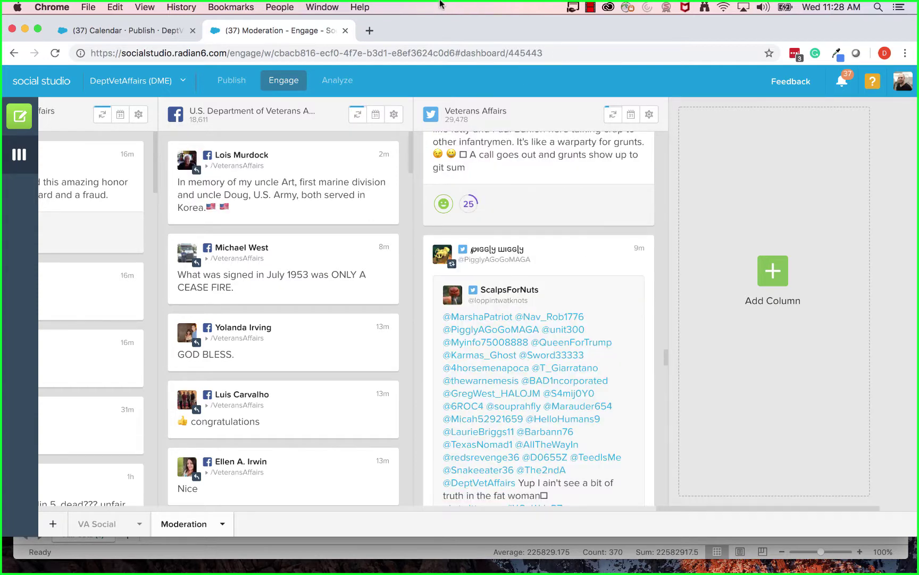
{"action": "scroll", "coordinate": [621, 295], "scroll_direction": "down", "scroll_amount": 10}
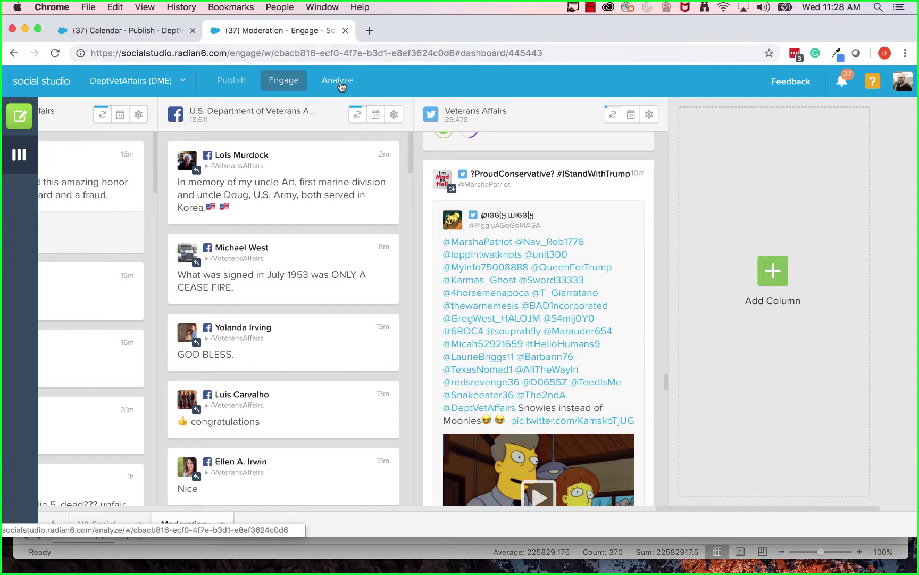
Step: Open the Carry The Load - 1 mixed account summary dashboard from the Analyze gallery
{"action": "left_click", "coordinate": [339, 82]}
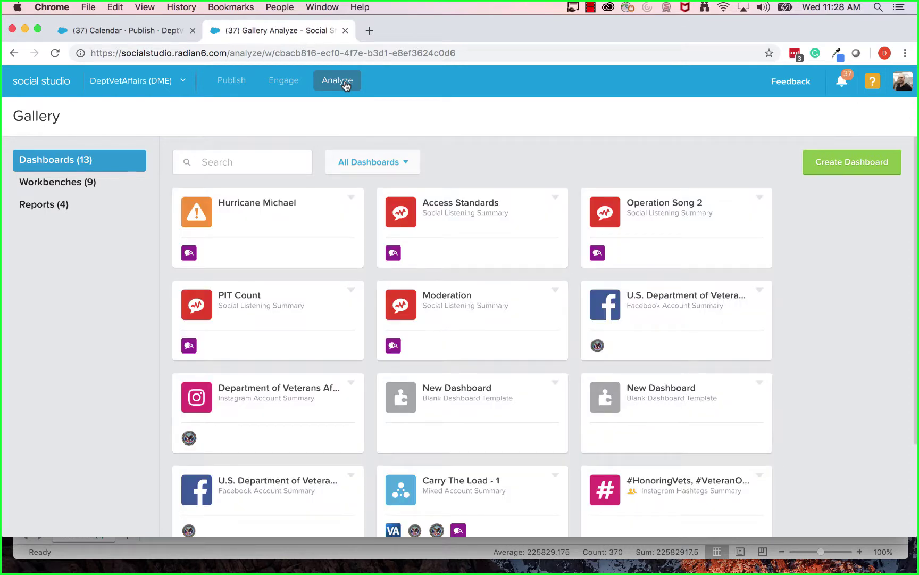
{"action": "scroll", "coordinate": [417, 166], "scroll_direction": "down", "scroll_amount": 5}
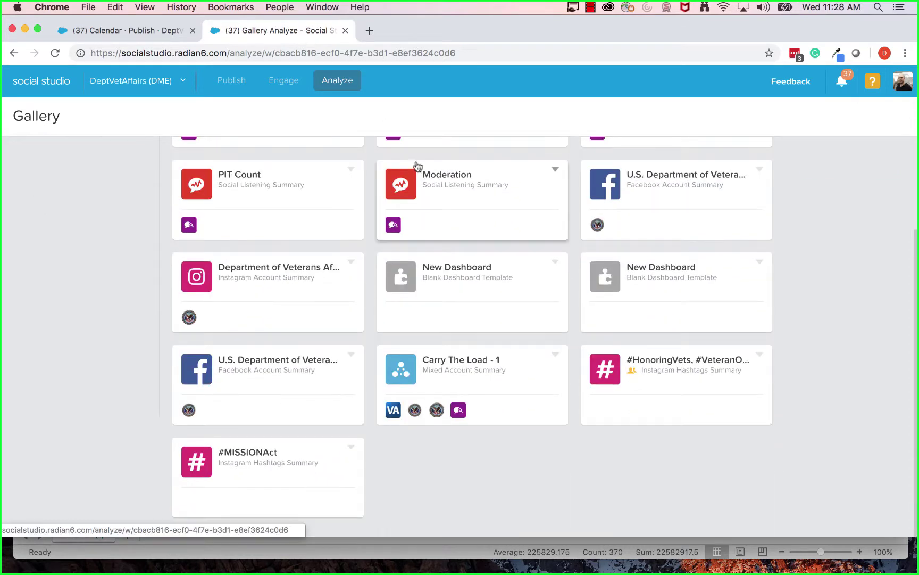
{"action": "left_click", "coordinate": [460, 359]}
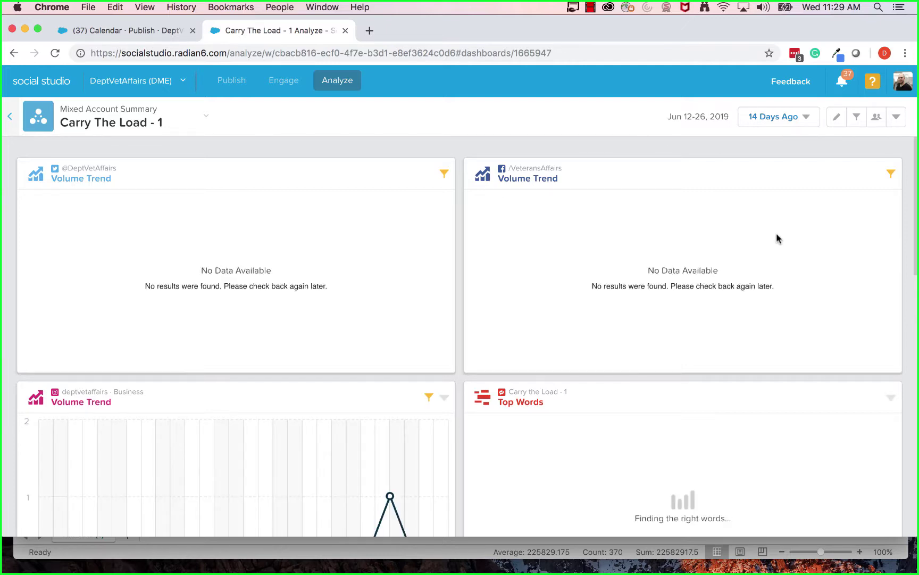
Step: Review the Carry The Load - 1 dashboard's volume trends, top words, influencers, feed posts and daily sentiment trend
{"action": "scroll", "coordinate": [776, 238], "scroll_direction": "down", "scroll_amount": 10}
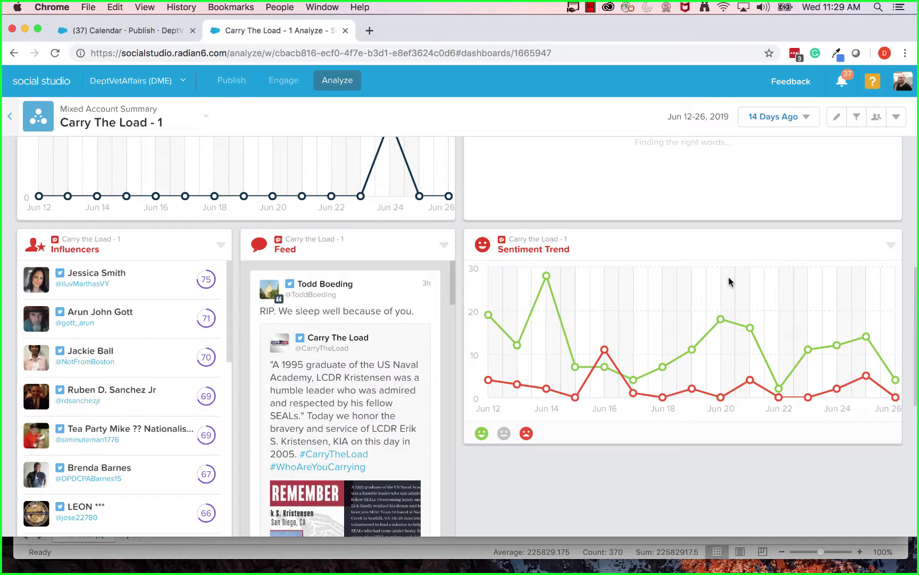
{"action": "scroll", "coordinate": [728, 282], "scroll_direction": "up", "scroll_amount": 4}
{"action": "scroll", "coordinate": [728, 282], "scroll_direction": "down", "scroll_amount": 4}
{"action": "mouse_move", "coordinate": [759, 349]}
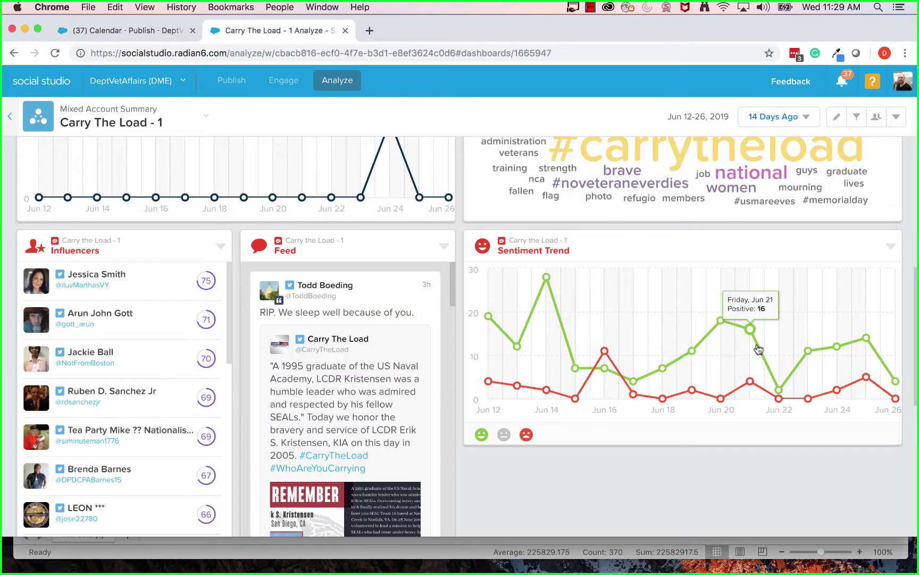
{"action": "scroll", "coordinate": [757, 343], "scroll_direction": "down", "scroll_amount": 3}
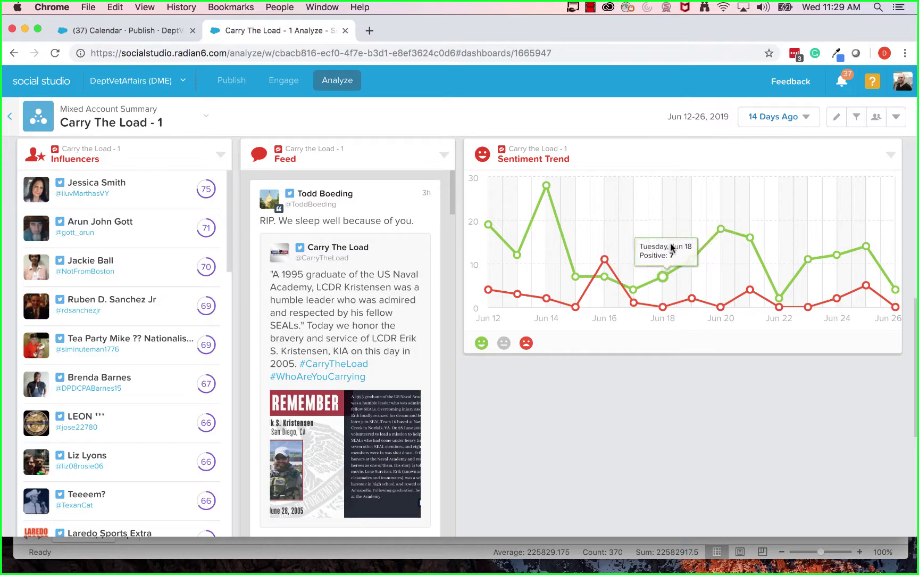
{"action": "scroll", "coordinate": [817, 281], "scroll_direction": "down", "scroll_amount": 1}
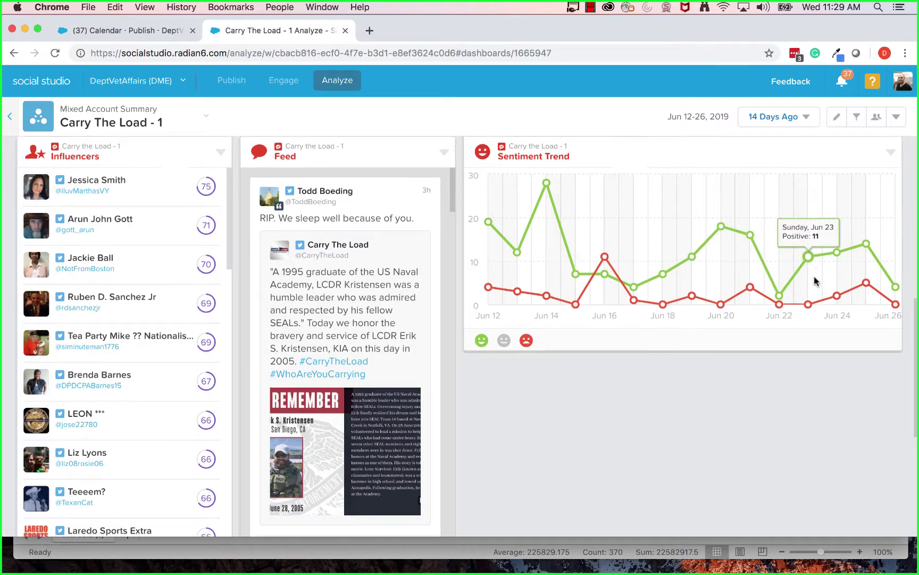
{"action": "scroll", "coordinate": [587, 355], "scroll_direction": "down", "scroll_amount": 10}
{"action": "scroll", "coordinate": [693, 353], "scroll_direction": "up", "scroll_amount": 9}
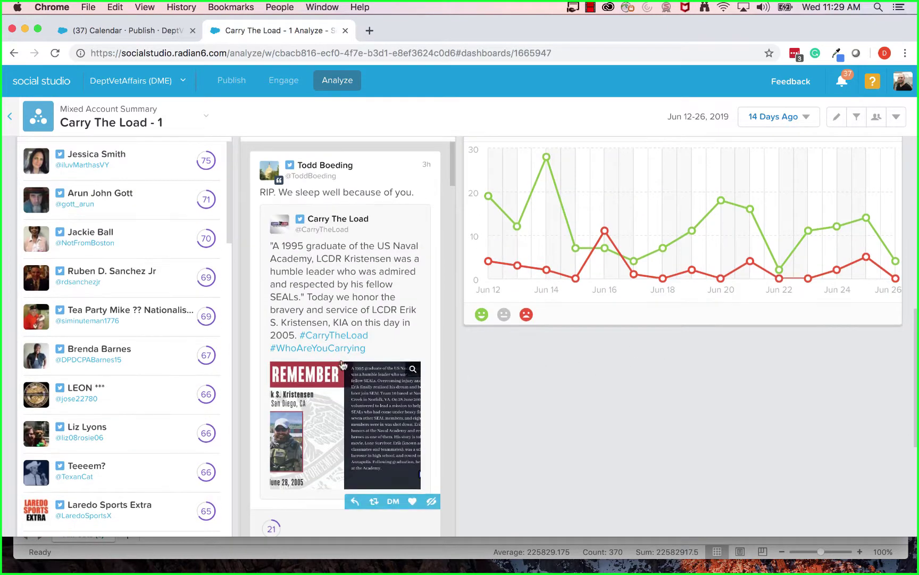
{"action": "scroll", "coordinate": [343, 364], "scroll_direction": "down", "scroll_amount": 15}
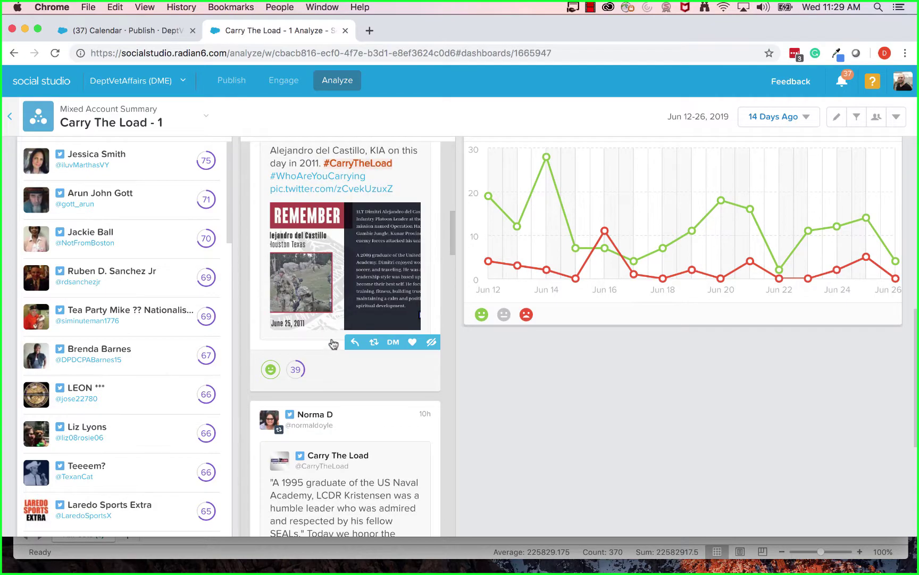
{"action": "scroll", "coordinate": [123, 284], "scroll_direction": "up", "scroll_amount": 3}
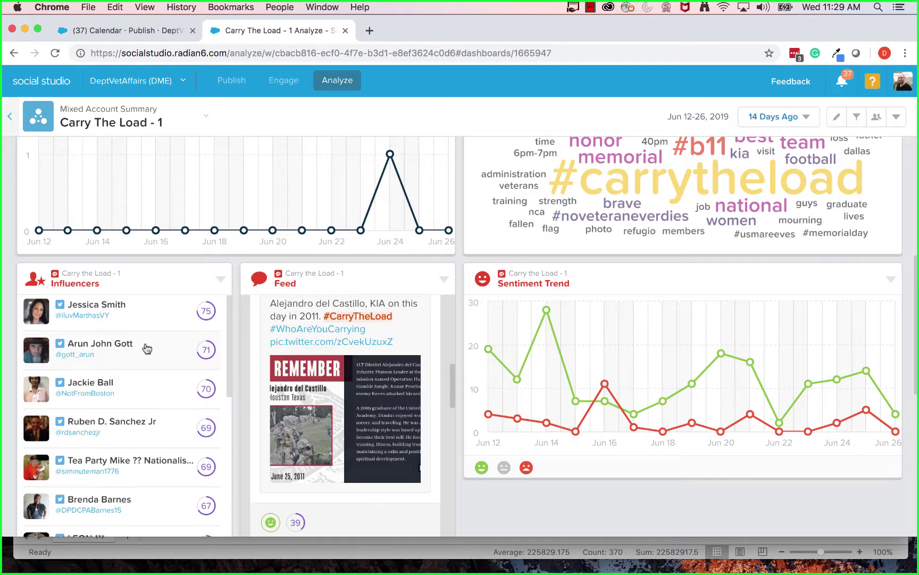
{"action": "scroll", "coordinate": [147, 349], "scroll_direction": "down", "scroll_amount": 6}
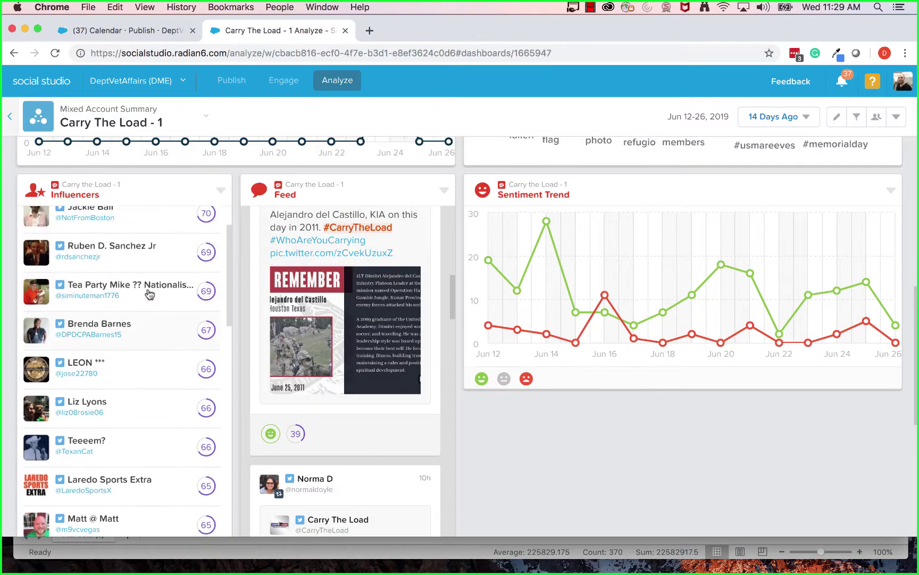
{"action": "scroll", "coordinate": [150, 294], "scroll_direction": "up", "scroll_amount": 1}
{"action": "scroll", "coordinate": [148, 287], "scroll_direction": "up", "scroll_amount": 3}
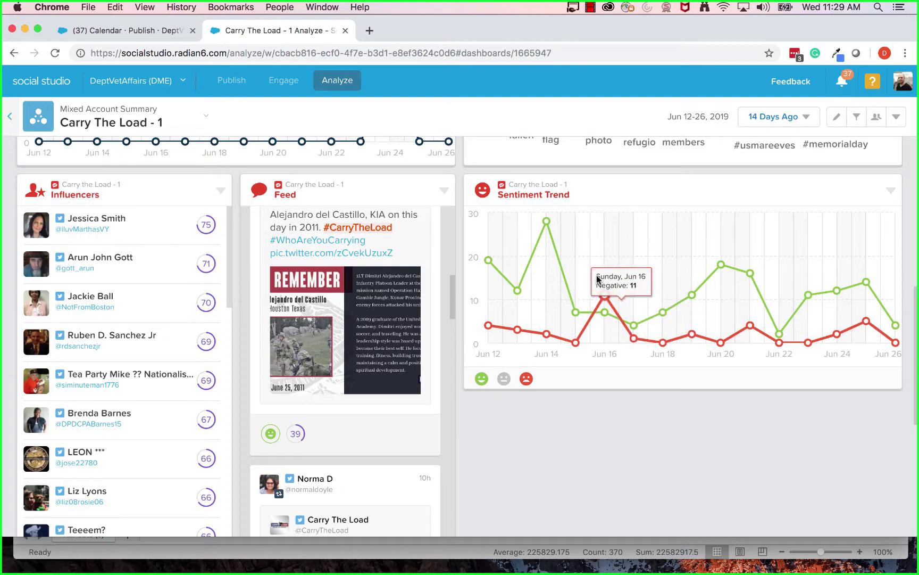
{"action": "mouse_move", "coordinate": [556, 248]}
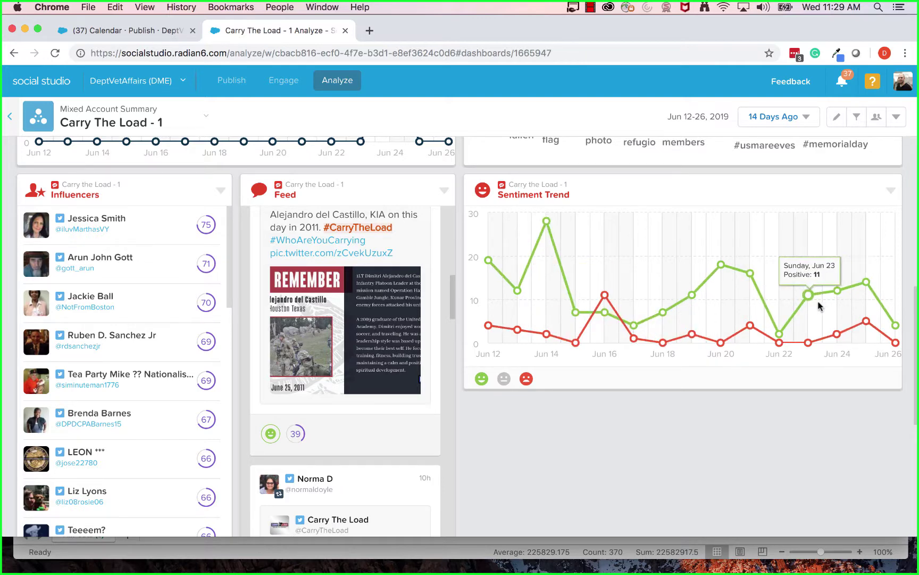
{"action": "scroll", "coordinate": [814, 308], "scroll_direction": "up", "scroll_amount": 5}
{"action": "scroll", "coordinate": [492, 304], "scroll_direction": "up", "scroll_amount": 6}
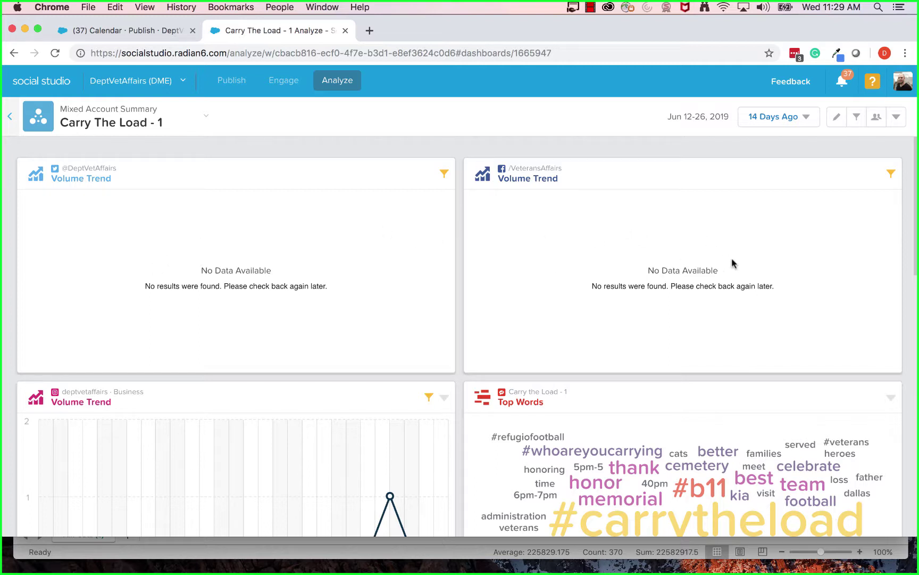
Step: Set the dashboard's date range to 60 Days Ago and look over the volume, influencer and sentiment widgets
{"action": "left_click", "coordinate": [774, 124]}
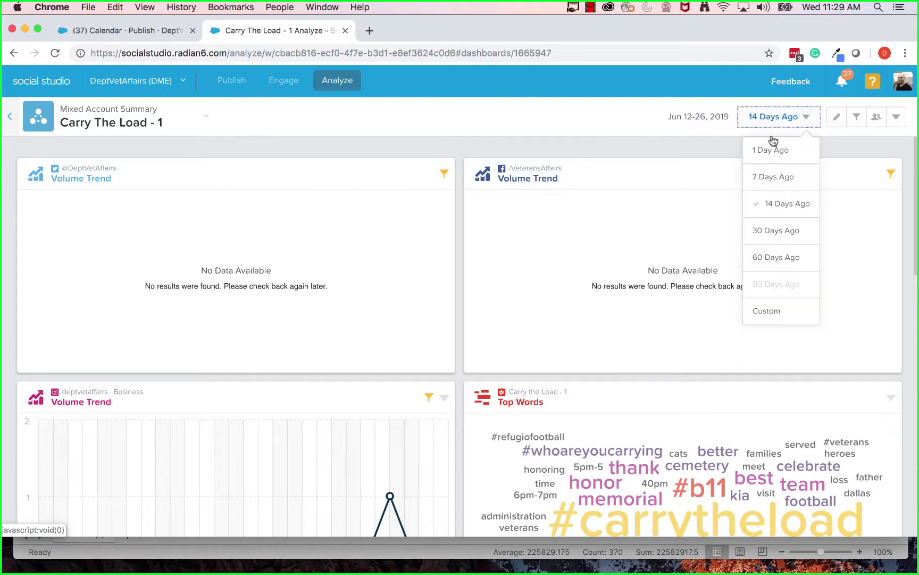
{"action": "left_click", "coordinate": [778, 255]}
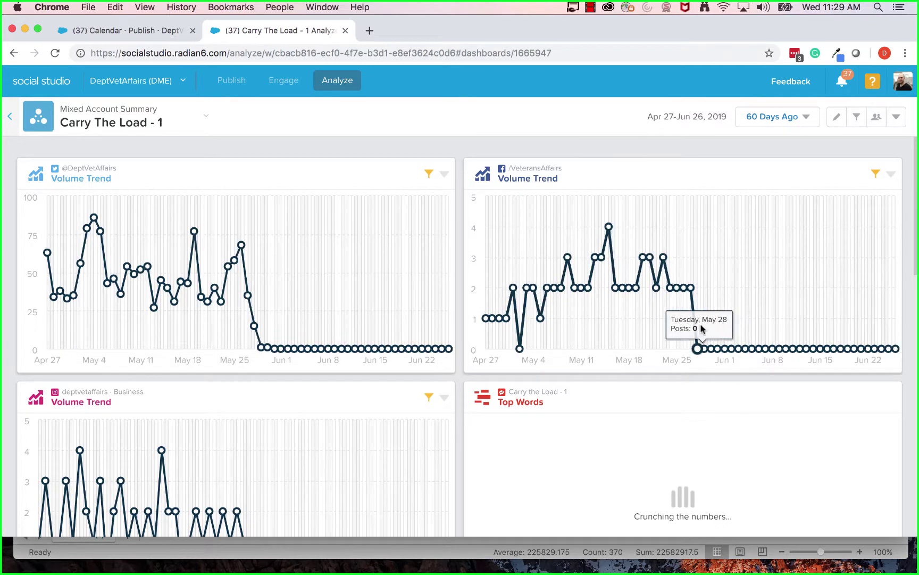
{"action": "mouse_move", "coordinate": [691, 295]}
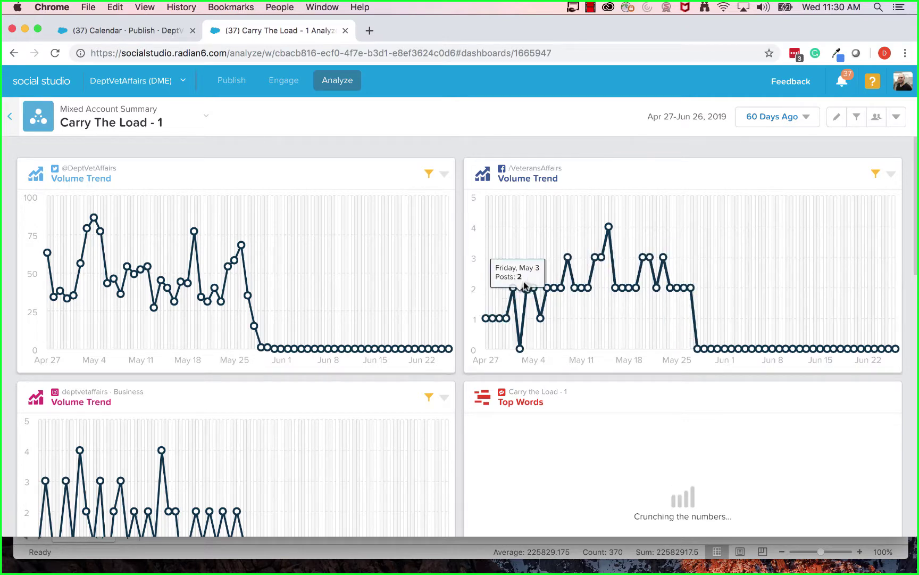
{"action": "scroll", "coordinate": [267, 282], "scroll_direction": "down", "scroll_amount": 1}
{"action": "scroll", "coordinate": [267, 282], "scroll_direction": "down", "scroll_amount": 5}
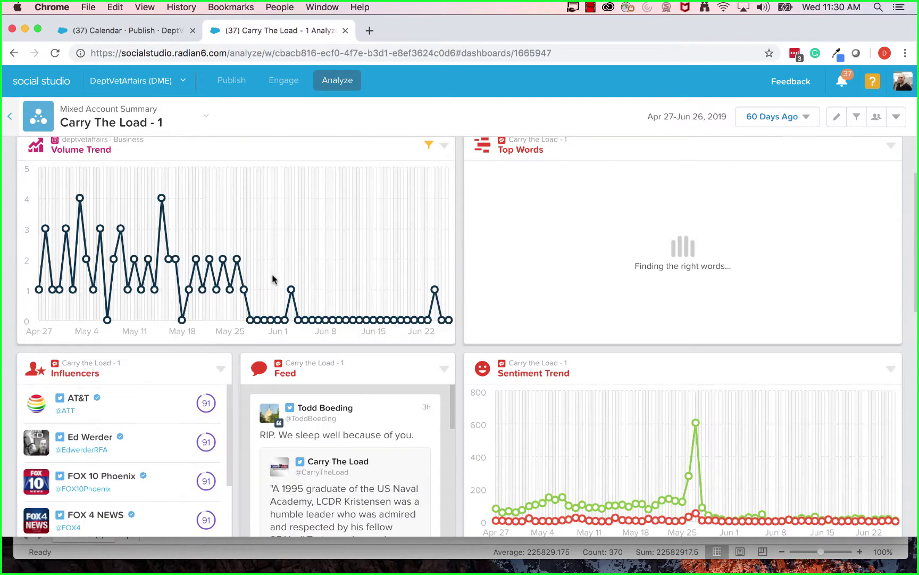
{"action": "scroll", "coordinate": [141, 258], "scroll_direction": "down", "scroll_amount": 3}
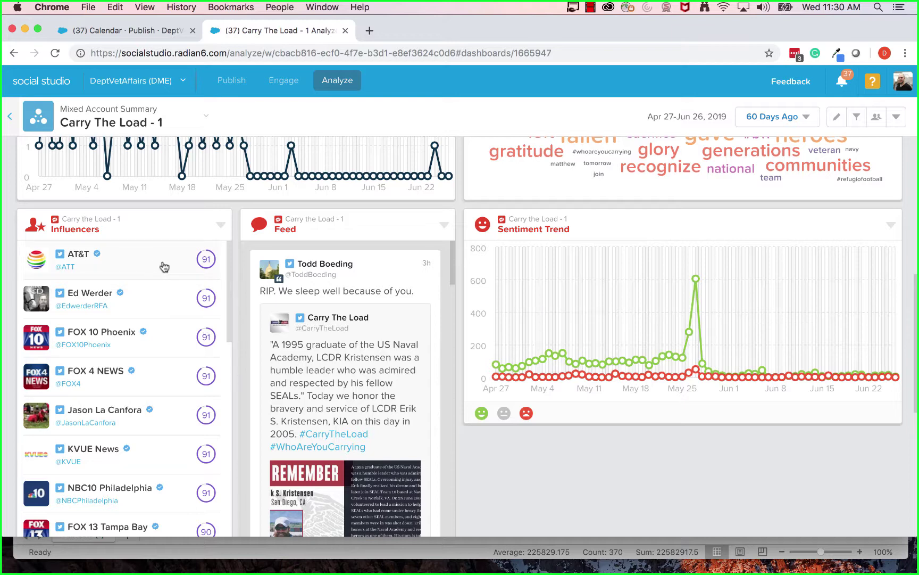
{"action": "scroll", "coordinate": [228, 258], "scroll_direction": "down", "scroll_amount": 2}
{"action": "scroll", "coordinate": [232, 266], "scroll_direction": "up", "scroll_amount": 2}
Step: Open AT&T from the Influencers list and read through its on-topic posts about #CarryTheLoad
{"action": "left_click", "coordinate": [160, 268]}
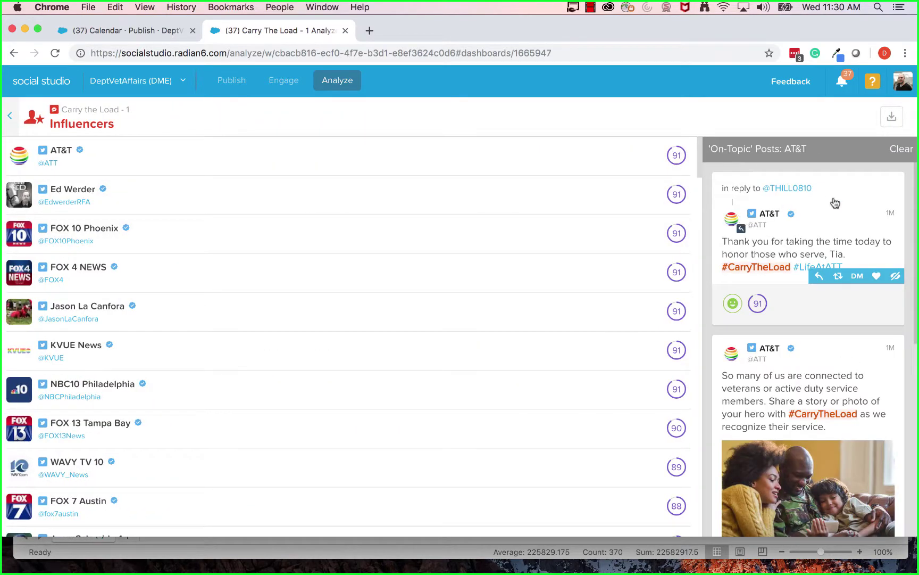
{"action": "scroll", "coordinate": [843, 266], "scroll_direction": "down", "scroll_amount": 3}
{"action": "scroll", "coordinate": [844, 268], "scroll_direction": "down", "scroll_amount": 5}
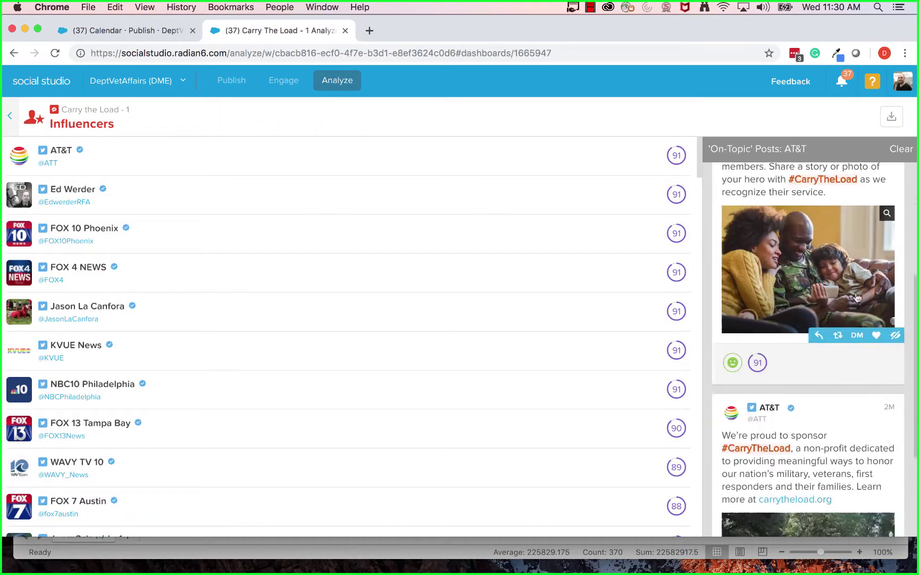
{"action": "scroll", "coordinate": [858, 297], "scroll_direction": "up", "scroll_amount": 5}
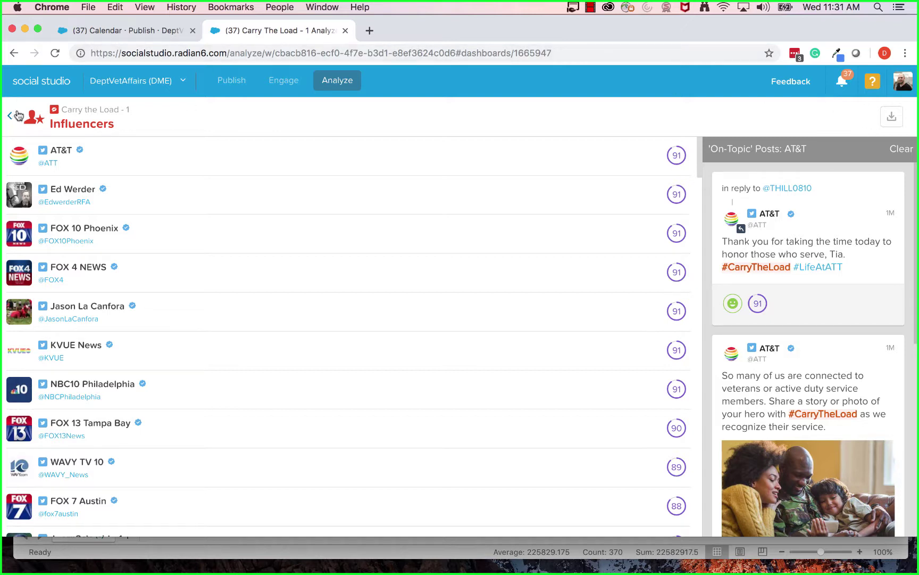
Step: Return to the Analyze gallery and switch to the Center for Women Veterans workspace
{"action": "left_click", "coordinate": [329, 81]}
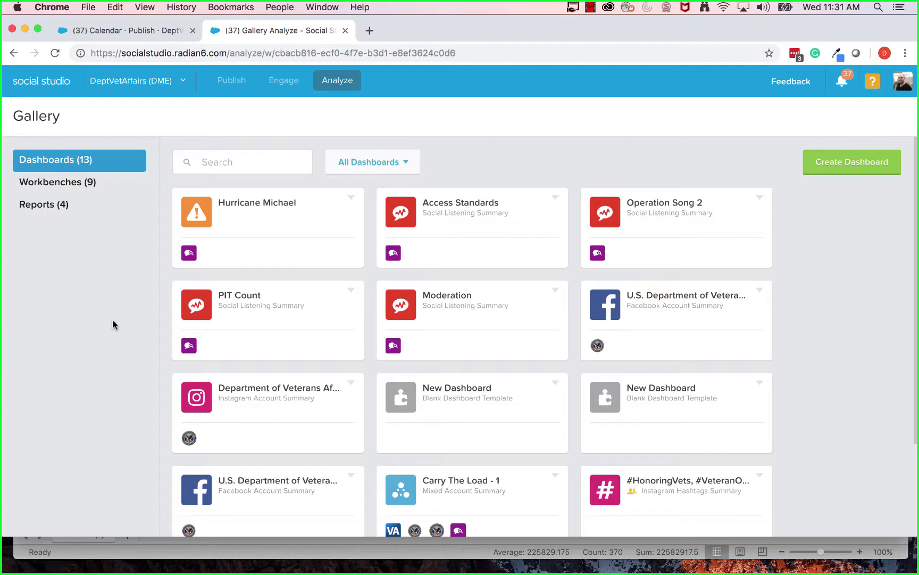
{"action": "left_click", "coordinate": [129, 79]}
{"action": "left_click", "coordinate": [128, 182]}
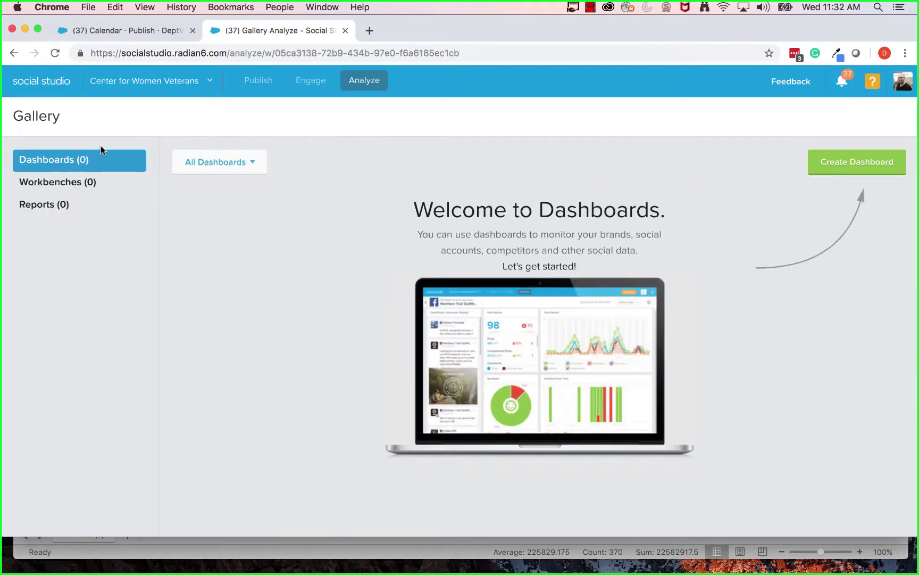
Step: Open the Center for Women Veterans workspace settings and show its list of users
{"action": "left_click", "coordinate": [198, 84]}
{"action": "left_click", "coordinate": [223, 129]}
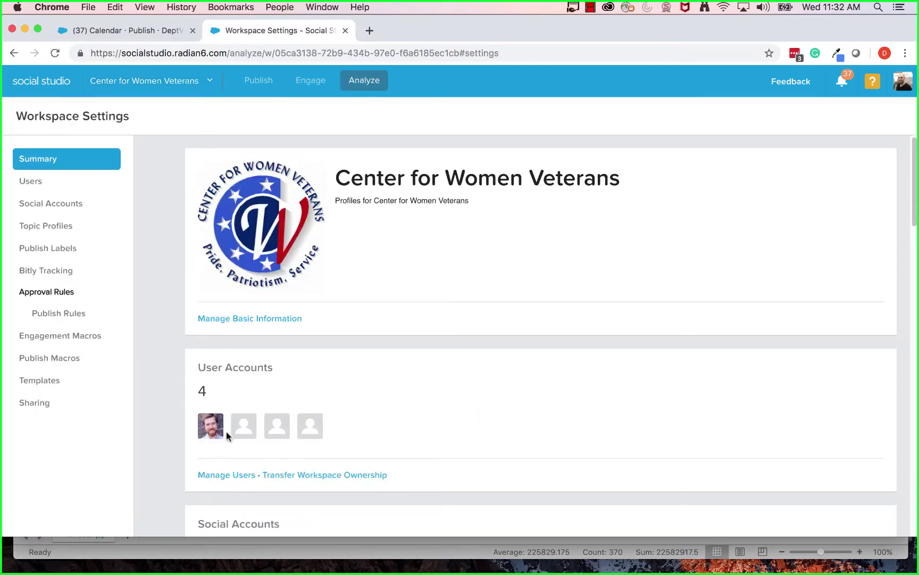
{"action": "left_click", "coordinate": [234, 476]}
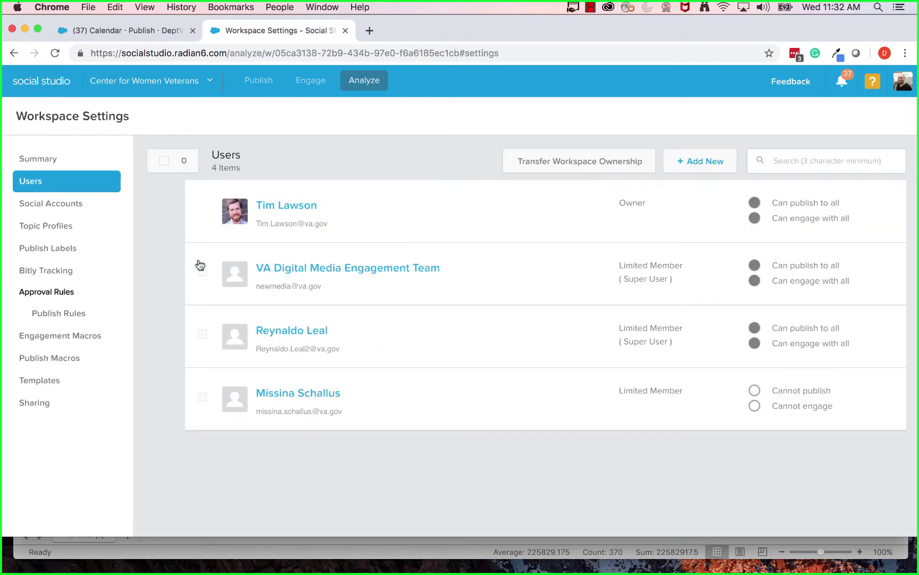
Step: Start a workspace ownership transfer, search the user list for "miss" and select the matching member as new owner
{"action": "left_click", "coordinate": [591, 160]}
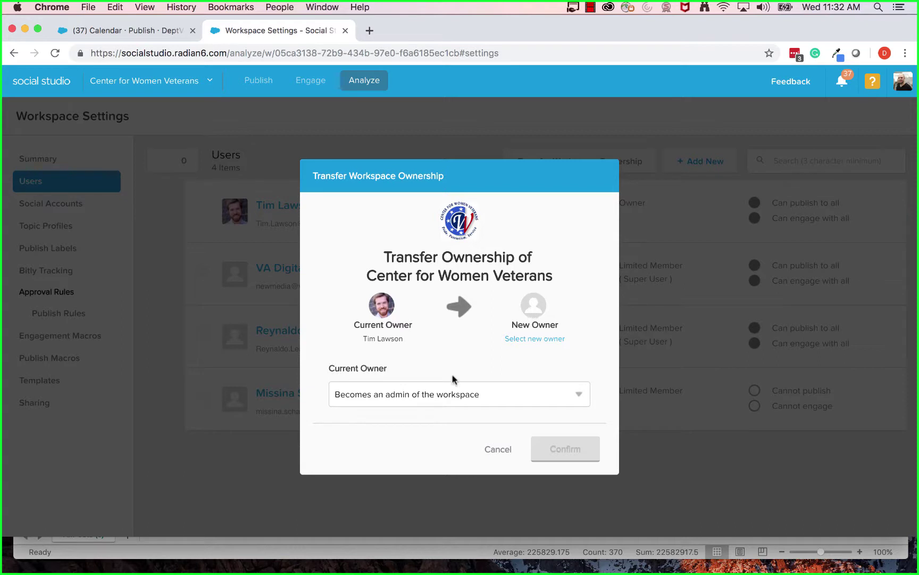
{"action": "left_click", "coordinate": [401, 397]}
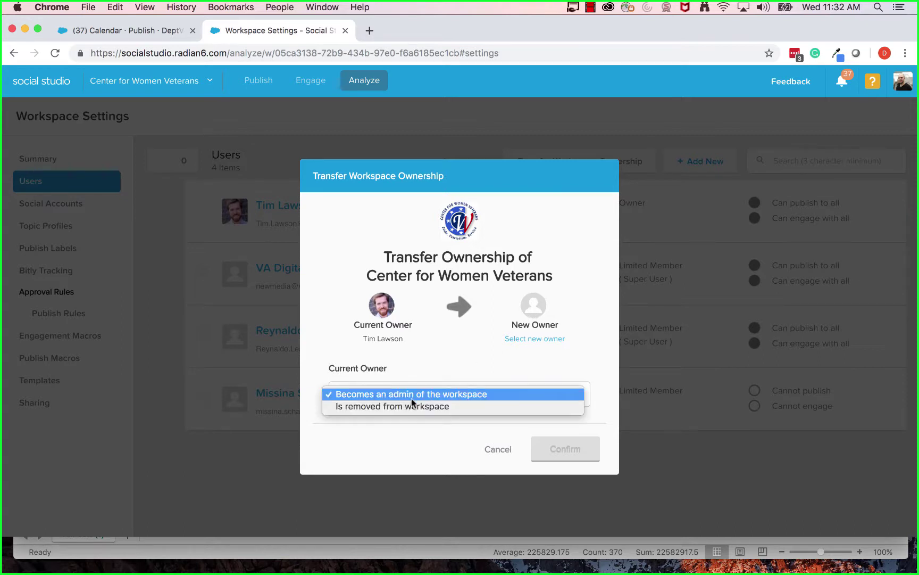
{"action": "left_click", "coordinate": [532, 338]}
{"action": "left_click", "coordinate": [534, 338]}
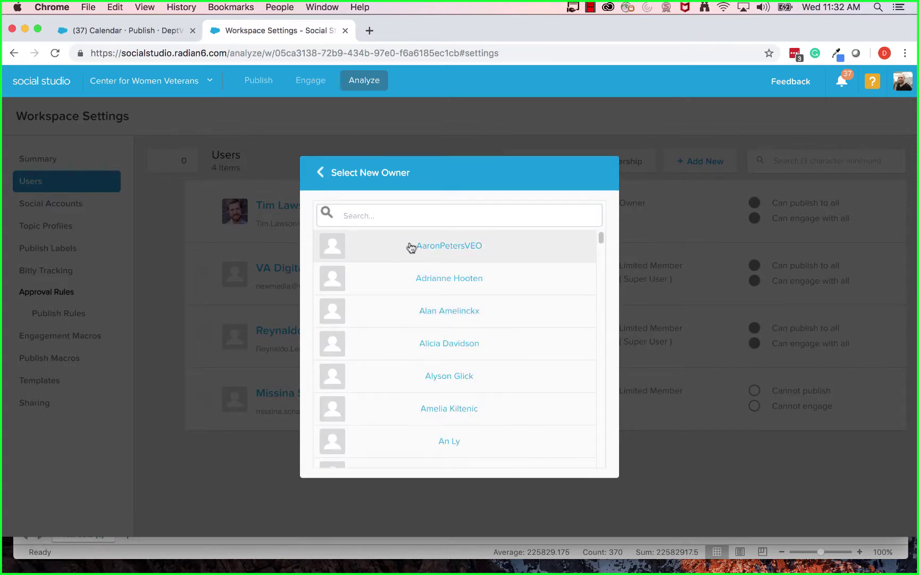
{"action": "left_click", "coordinate": [368, 220]}
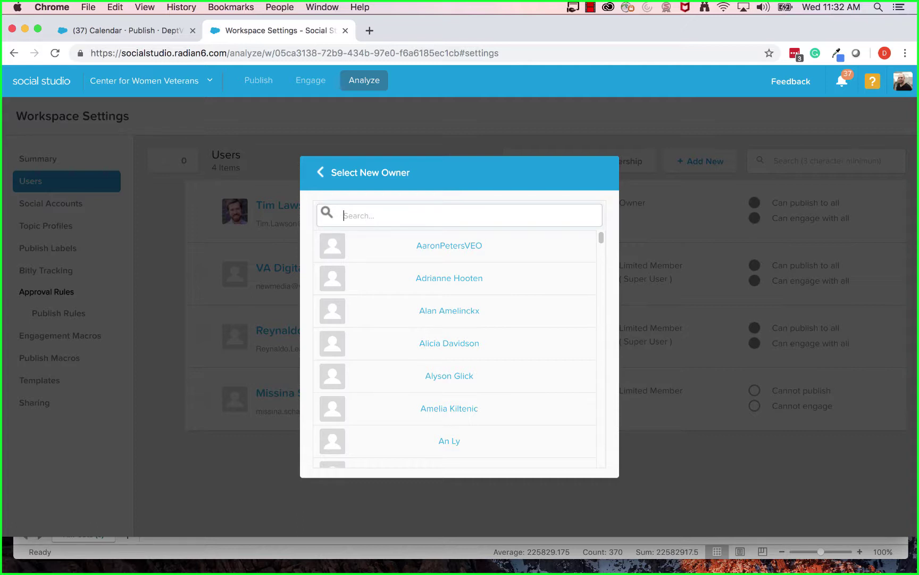
{"action": "type", "text": "miss"}
{"action": "left_click", "coordinate": [426, 241]}
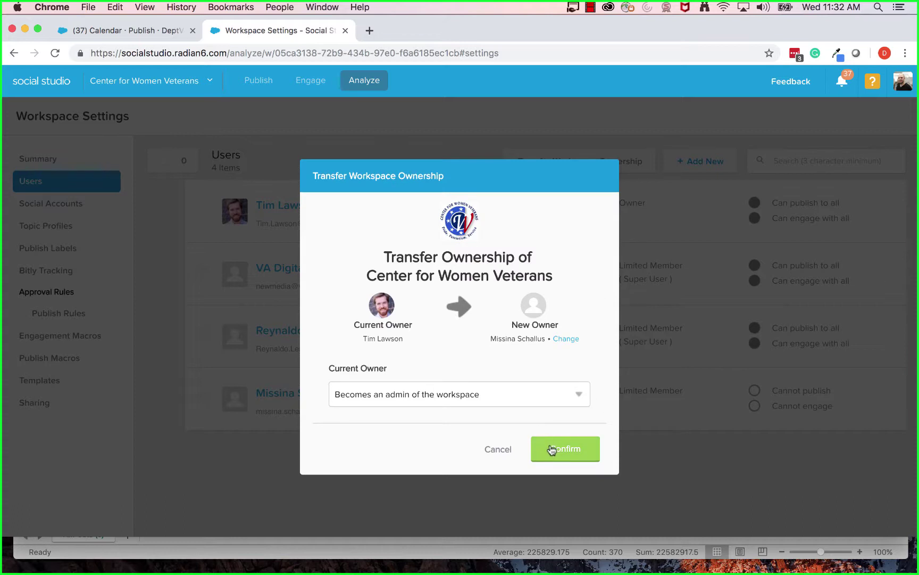
Step: Set the current owner to "Is removed from workspace" and confirm the ownership transfer
{"action": "left_click", "coordinate": [469, 394]}
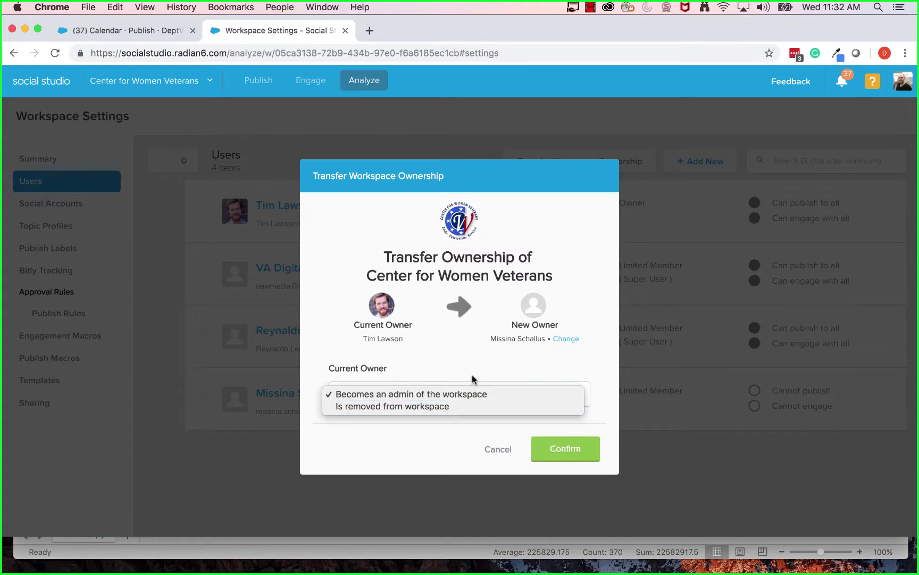
{"action": "left_click", "coordinate": [472, 374]}
{"action": "left_click", "coordinate": [468, 397]}
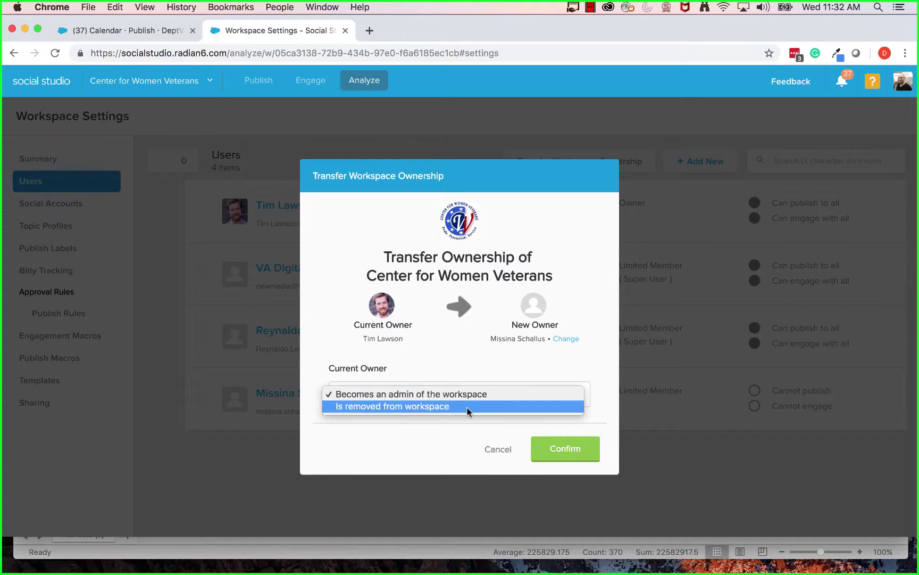
{"action": "left_click", "coordinate": [468, 409]}
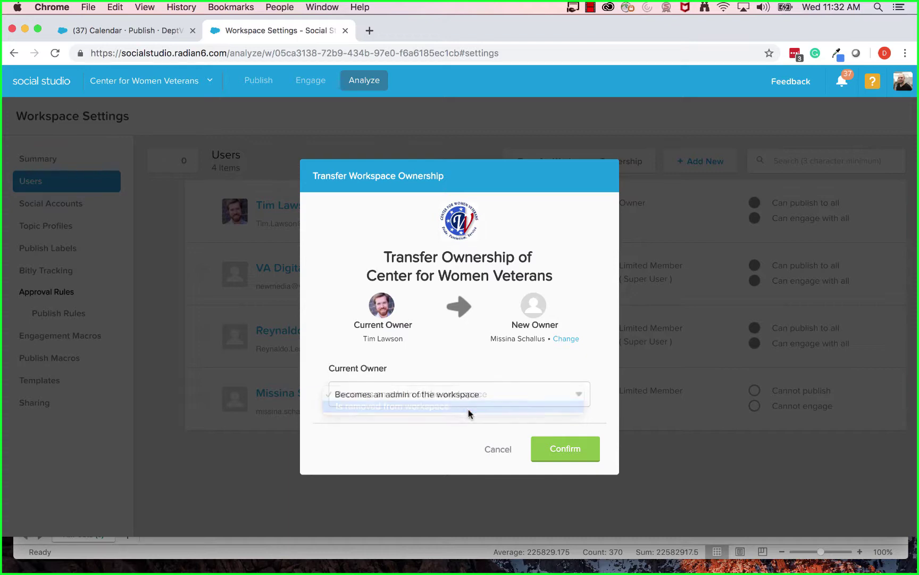
{"action": "left_click", "coordinate": [573, 452]}
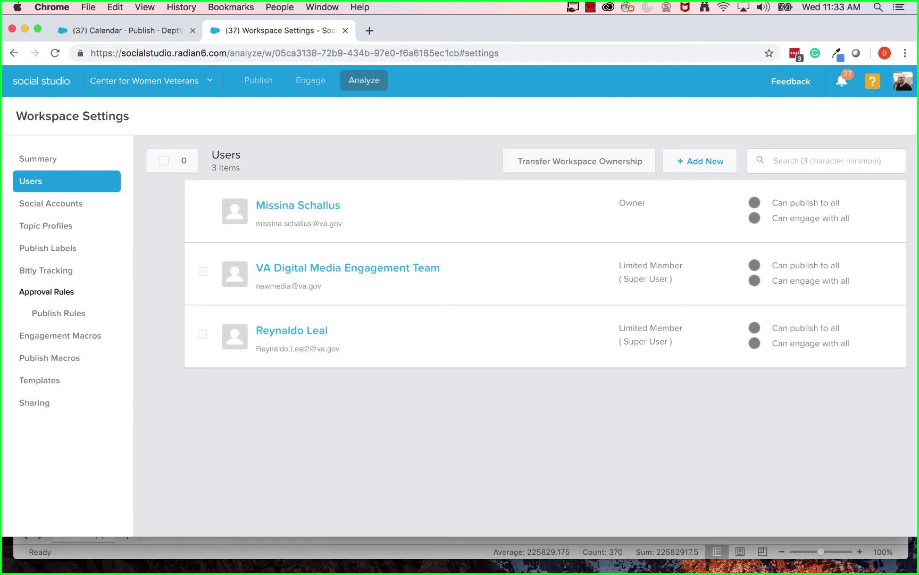
{"action": "key", "text": "alt+super+2"}
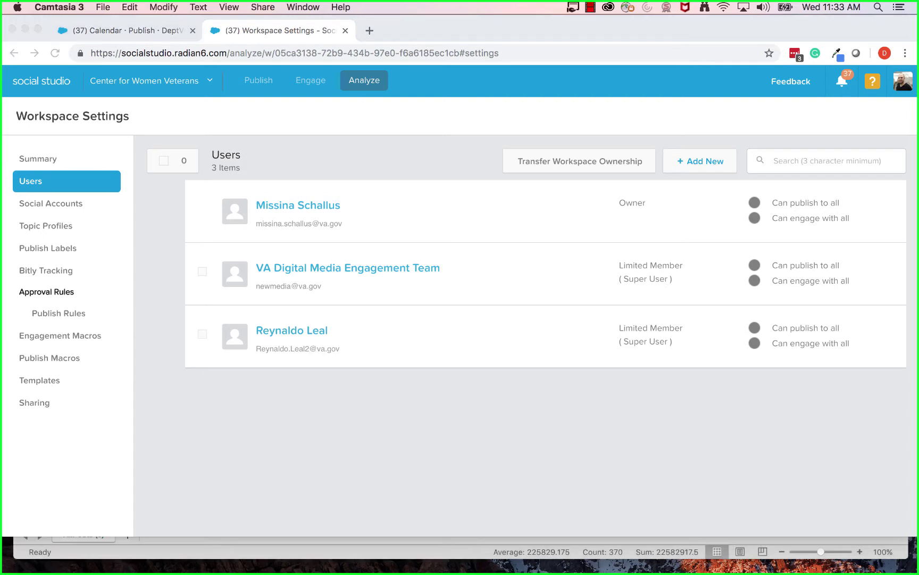